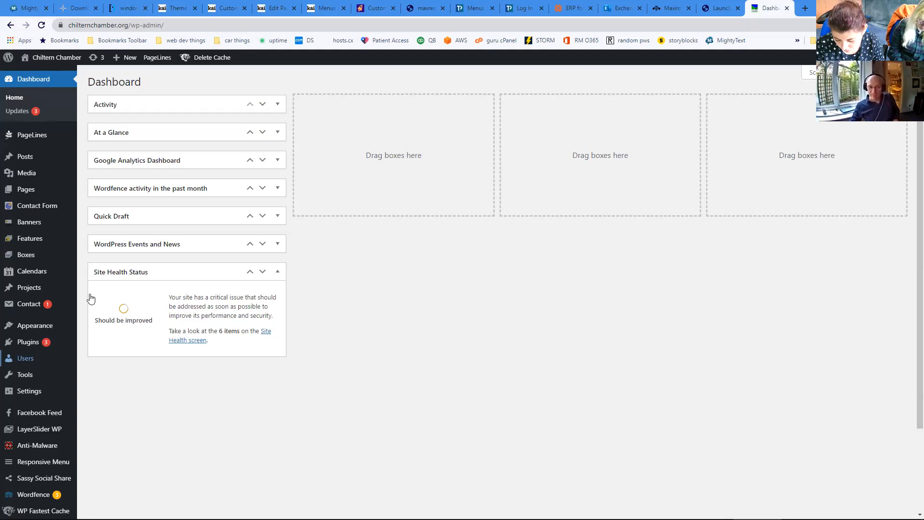
- Open the list of all posts and look through the entries with their categories, dates and featured images
{"action": "mouse_move", "coordinate": [41, 296]}
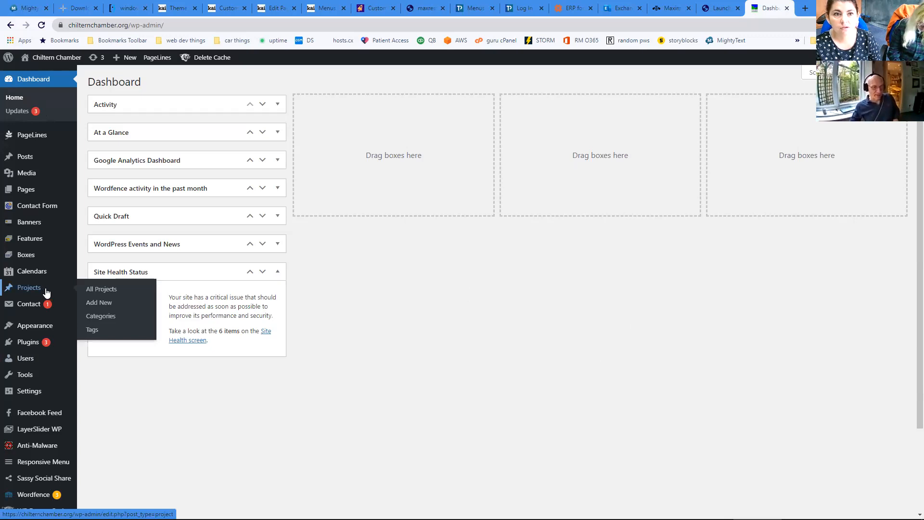
{"action": "left_click", "coordinate": [93, 293]}
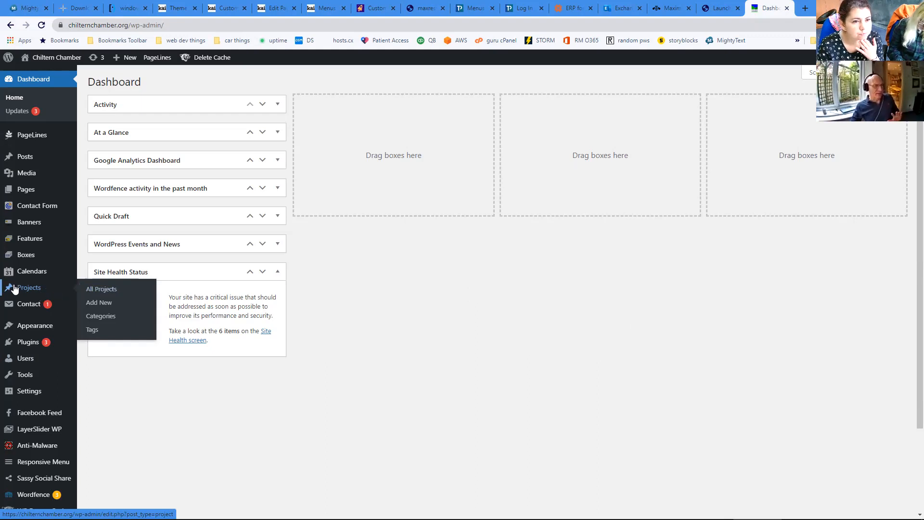
{"action": "mouse_move", "coordinate": [25, 157]}
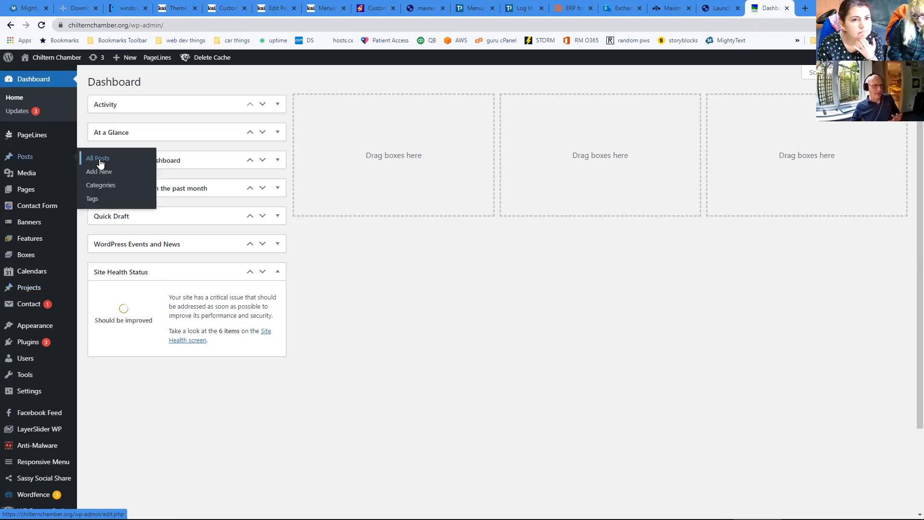
{"action": "left_click", "coordinate": [100, 163]}
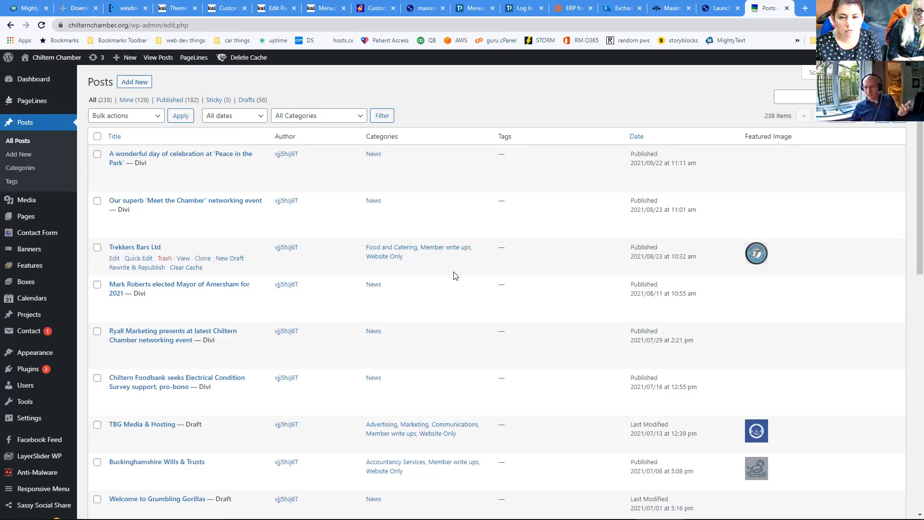
{"action": "scroll", "coordinate": [440, 270], "scroll_direction": "down", "scroll_amount": 3}
{"action": "scroll", "coordinate": [440, 270], "scroll_direction": "down", "scroll_amount": 1}
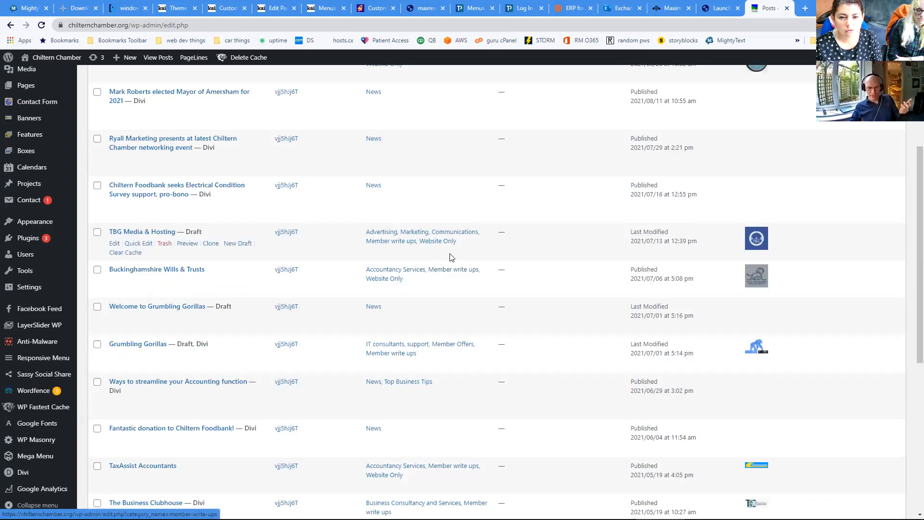
{"action": "scroll", "coordinate": [451, 257], "scroll_direction": "down", "scroll_amount": 2}
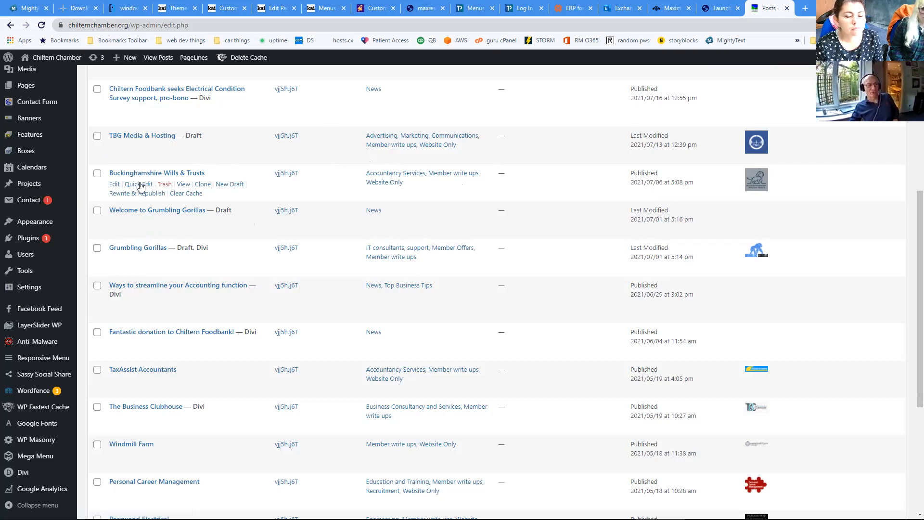
- Review the quick-edit categories and status options of the Buckinghamshire Wills & Trusts post, and close them without saving
{"action": "left_click", "coordinate": [139, 186]}
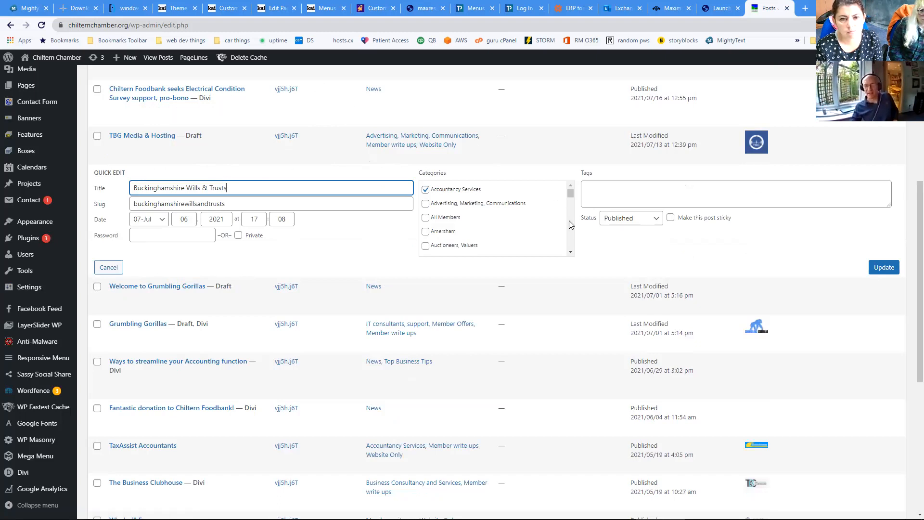
{"action": "scroll", "coordinate": [569, 221], "scroll_direction": "down", "scroll_amount": 3}
{"action": "scroll", "coordinate": [569, 234], "scroll_direction": "down", "scroll_amount": 3}
{"action": "scroll", "coordinate": [569, 246], "scroll_direction": "down", "scroll_amount": 3}
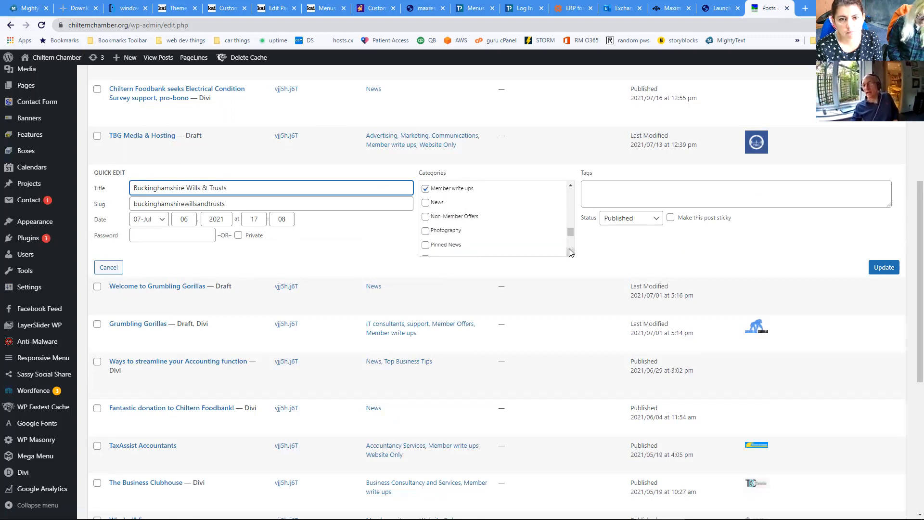
{"action": "scroll", "coordinate": [570, 248], "scroll_direction": "down", "scroll_amount": 1}
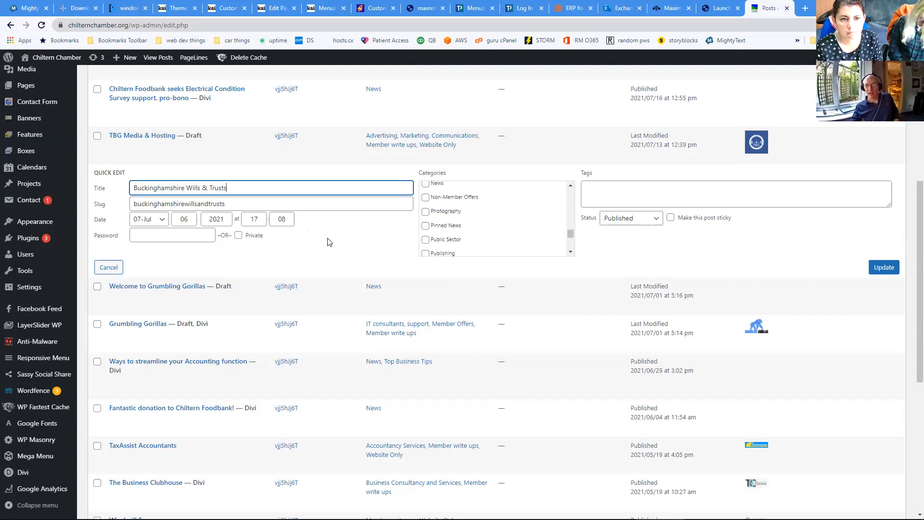
{"action": "left_click", "coordinate": [652, 222]}
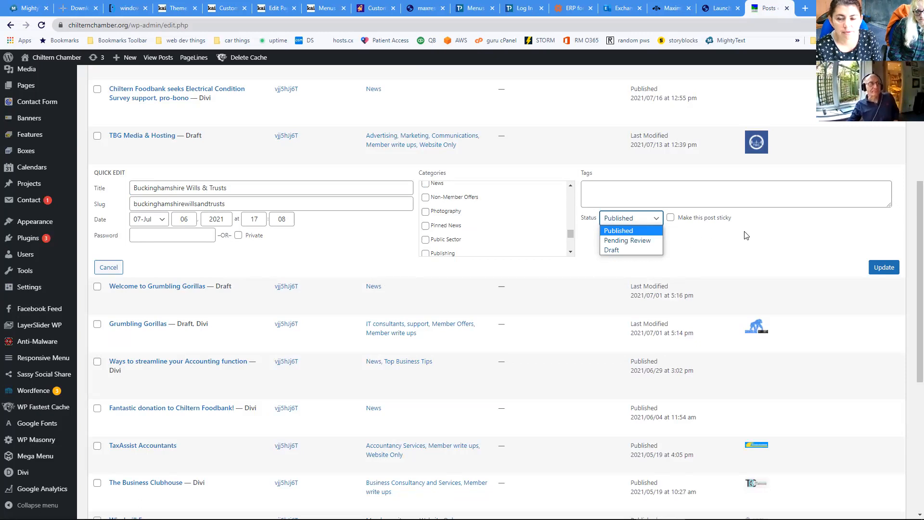
{"action": "left_click", "coordinate": [760, 236]}
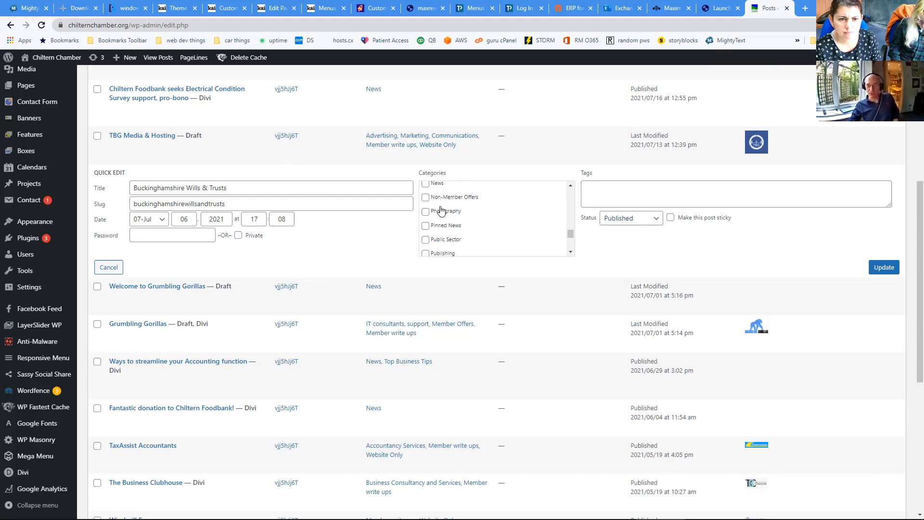
{"action": "left_click", "coordinate": [111, 267]}
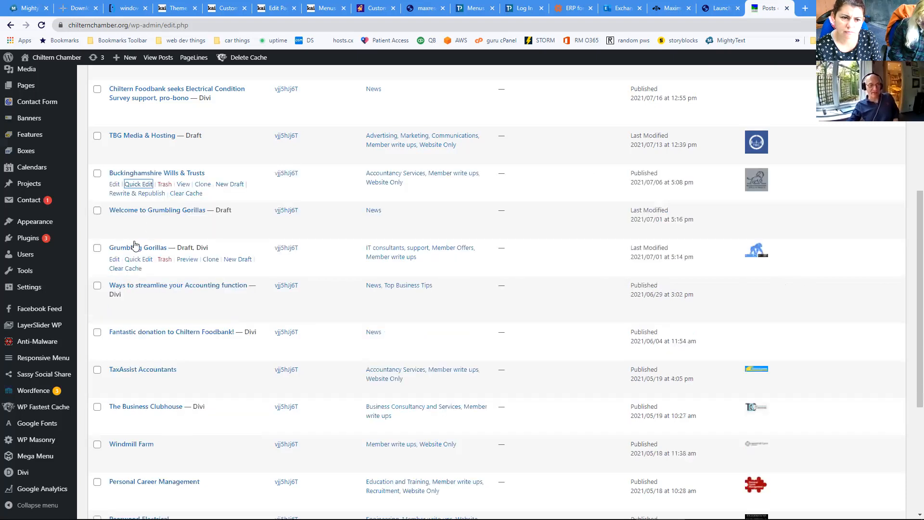
- Open the Buckinghamshire Wills & Trusts post in the full editor and compare its visual and text views
{"action": "left_click", "coordinate": [114, 184]}
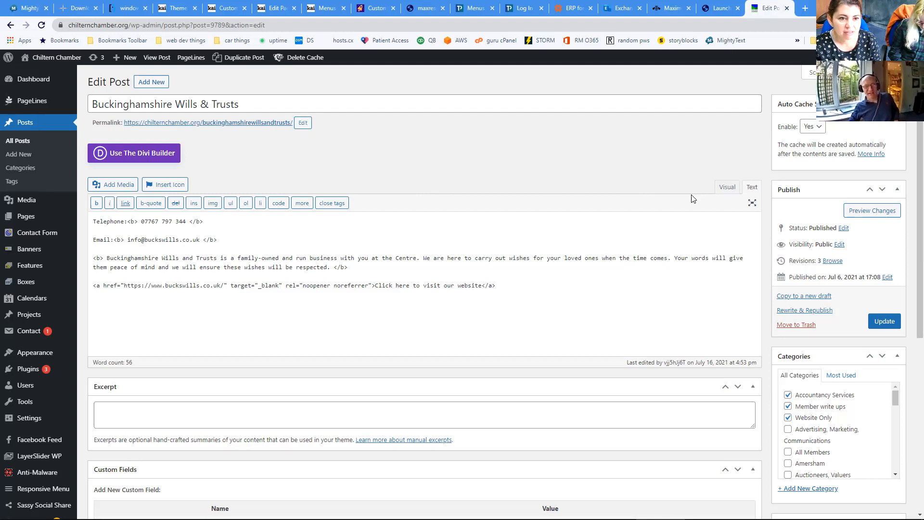
{"action": "left_click", "coordinate": [724, 190]}
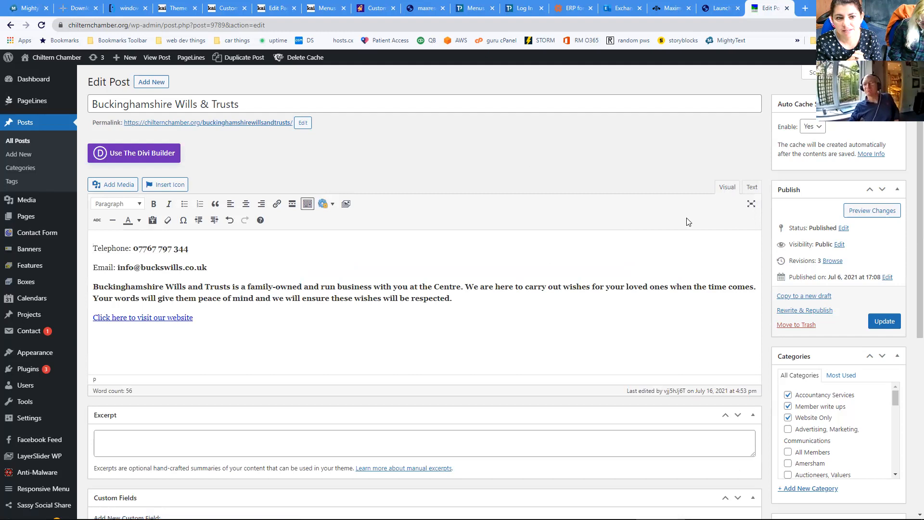
{"action": "left_click", "coordinate": [750, 188]}
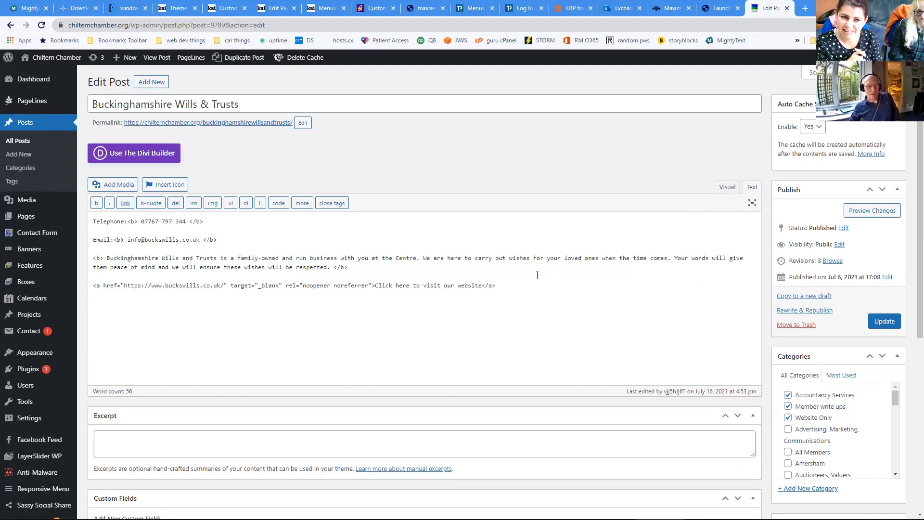
- Examine the excerpt, custom fields, revisions and featured image of the Buckinghamshire Wills & Trusts post
{"action": "scroll", "coordinate": [584, 286], "scroll_direction": "down", "scroll_amount": 3}
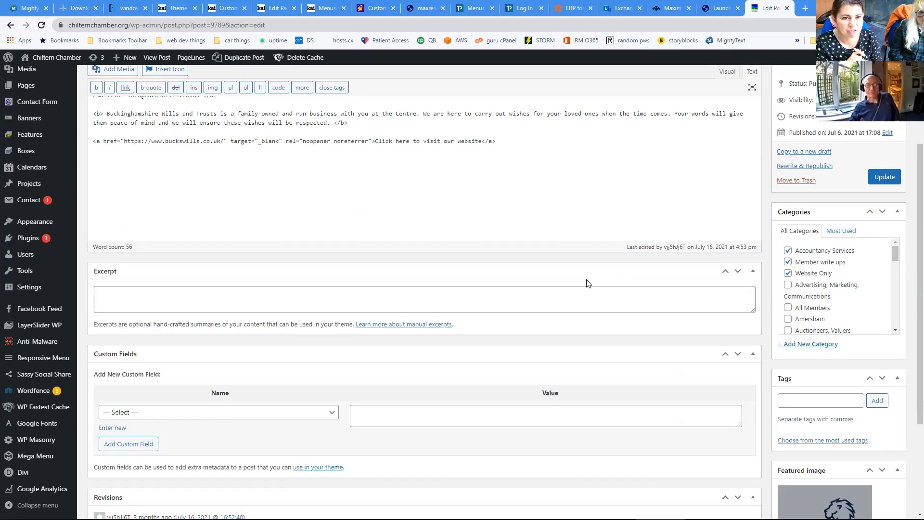
{"action": "scroll", "coordinate": [586, 283], "scroll_direction": "down", "scroll_amount": 3}
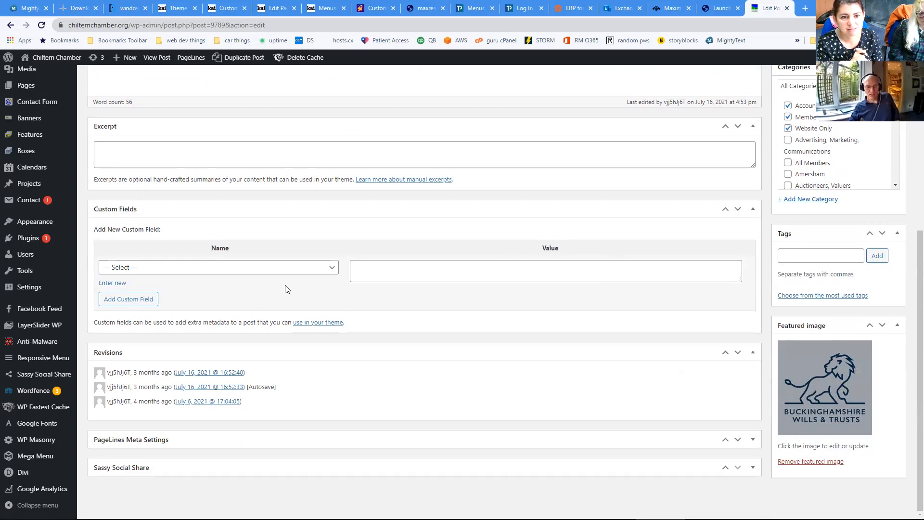
{"action": "left_click", "coordinate": [203, 270]}
{"action": "left_click", "coordinate": [488, 236]}
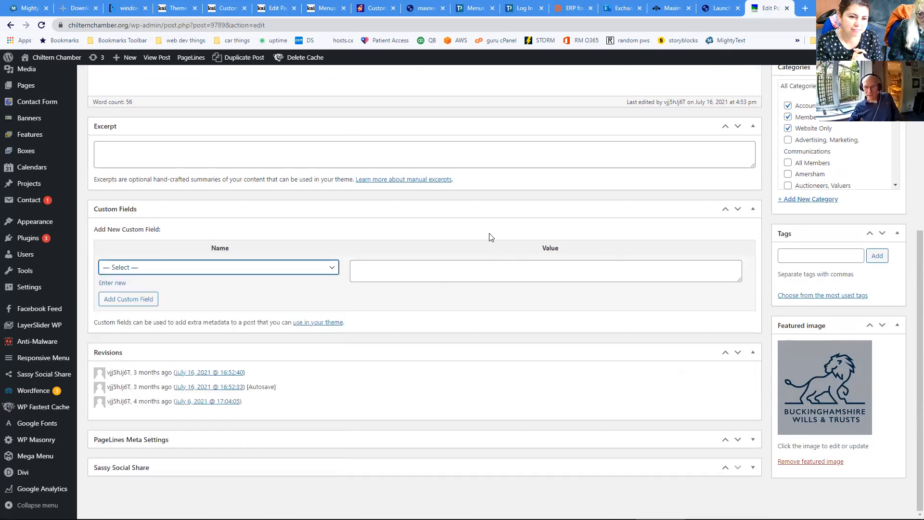
{"action": "scroll", "coordinate": [489, 237], "scroll_direction": "up", "scroll_amount": 6}
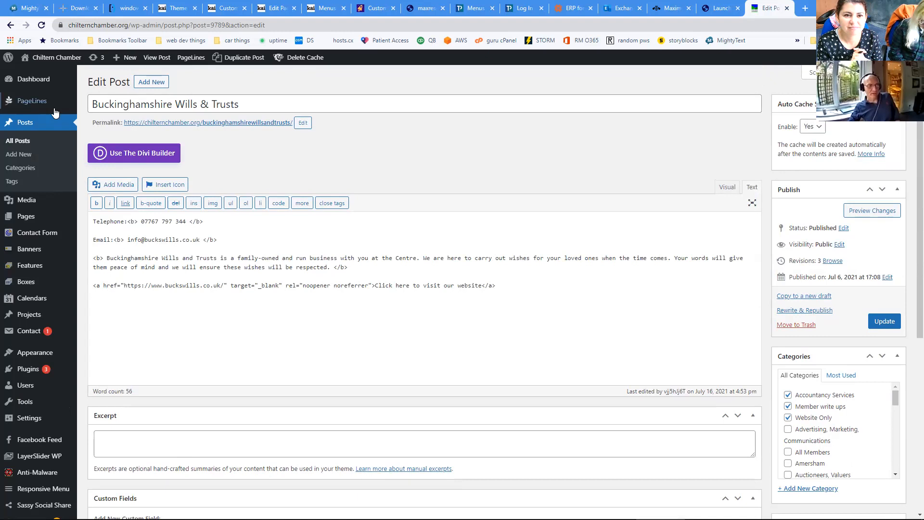
- Return to the list of all posts and search it for "ryall"
{"action": "left_click", "coordinate": [30, 142]}
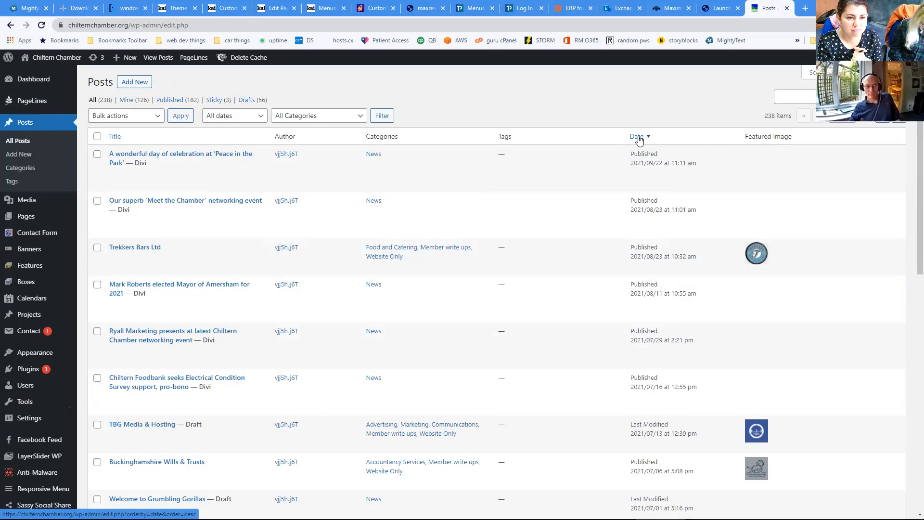
{"action": "left_click", "coordinate": [780, 100]}
{"action": "type", "text": "r"}
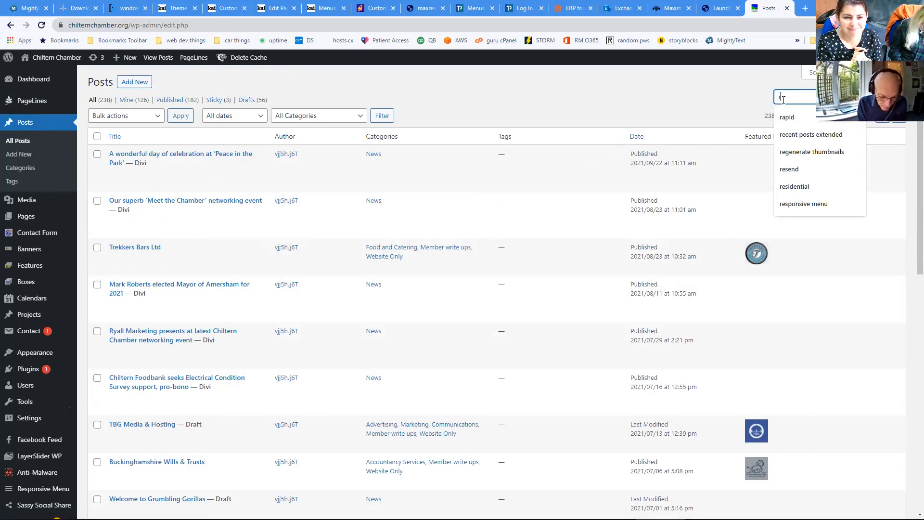
{"action": "type", "text": "yall"}
{"action": "key", "text": "Return"}
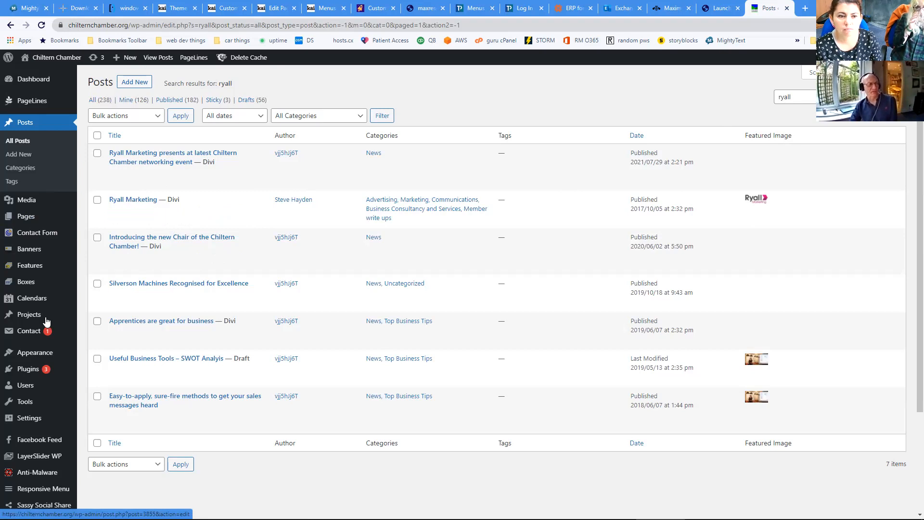
- Clear the search by listing all posts again and sort them by date, oldest first
{"action": "mouse_move", "coordinate": [39, 356]}
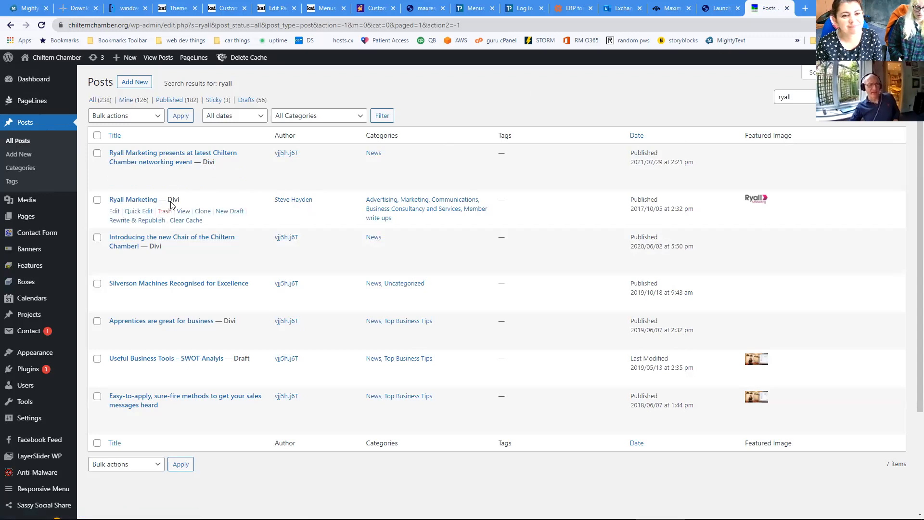
{"action": "left_click", "coordinate": [19, 141]}
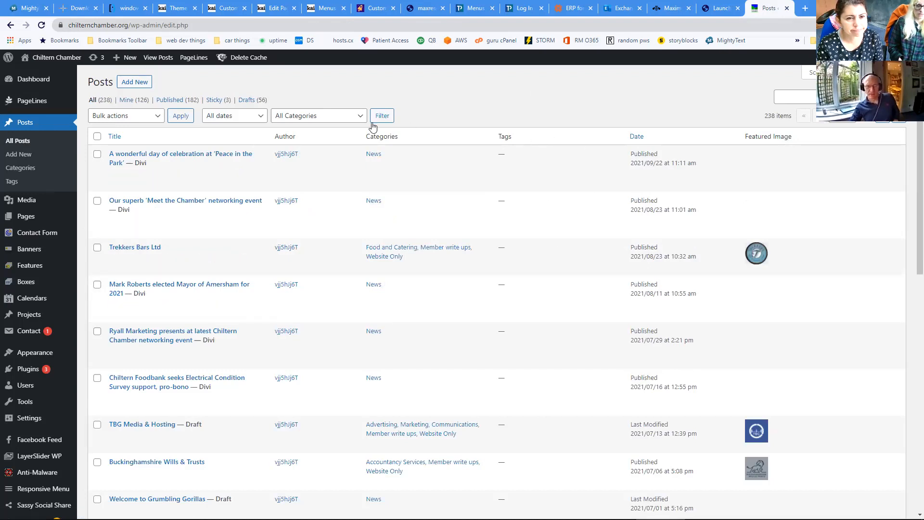
{"action": "left_click", "coordinate": [639, 138]}
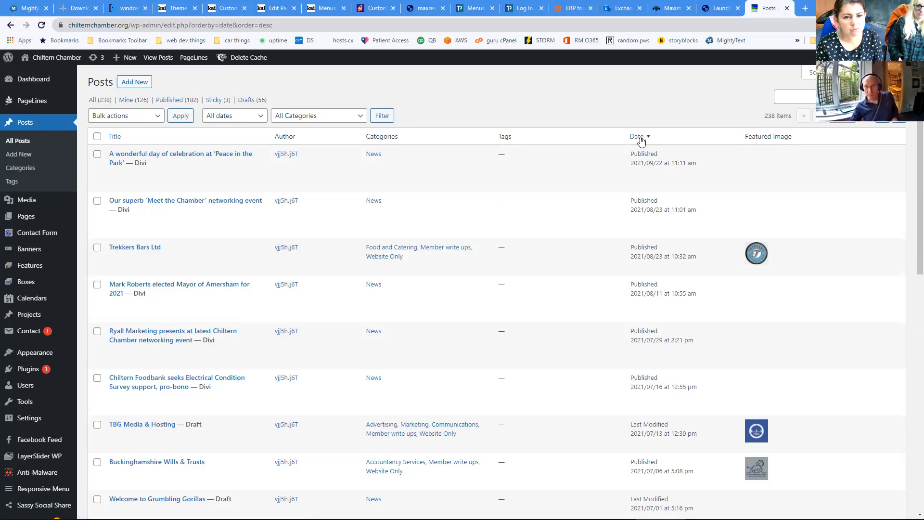
{"action": "left_click", "coordinate": [637, 137]}
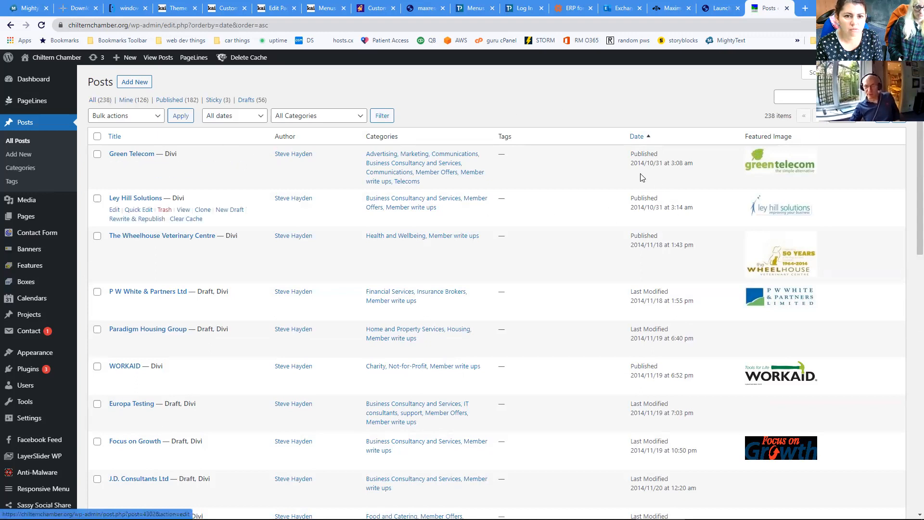
- Open the Green Telecom post for editing and examine its Divi Builder layout, excerpt and custom fields
{"action": "left_click", "coordinate": [130, 155]}
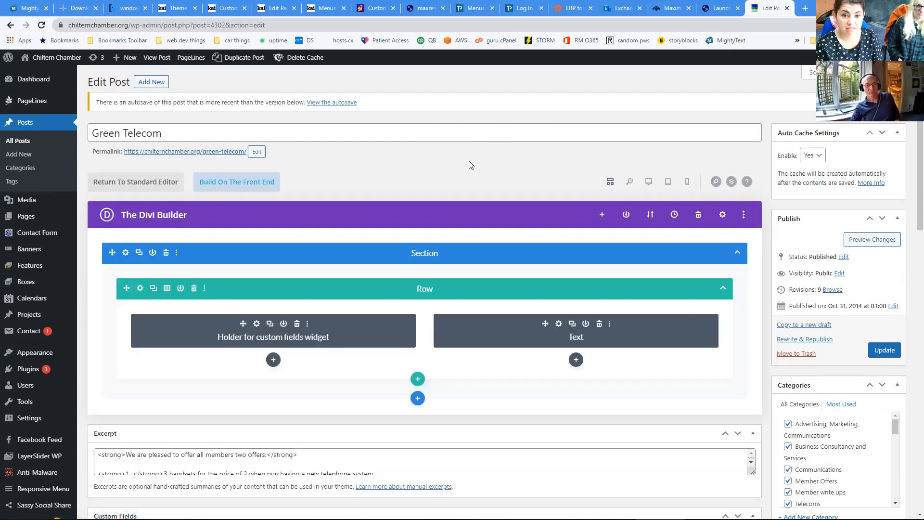
{"action": "scroll", "coordinate": [468, 161], "scroll_direction": "down", "scroll_amount": 2}
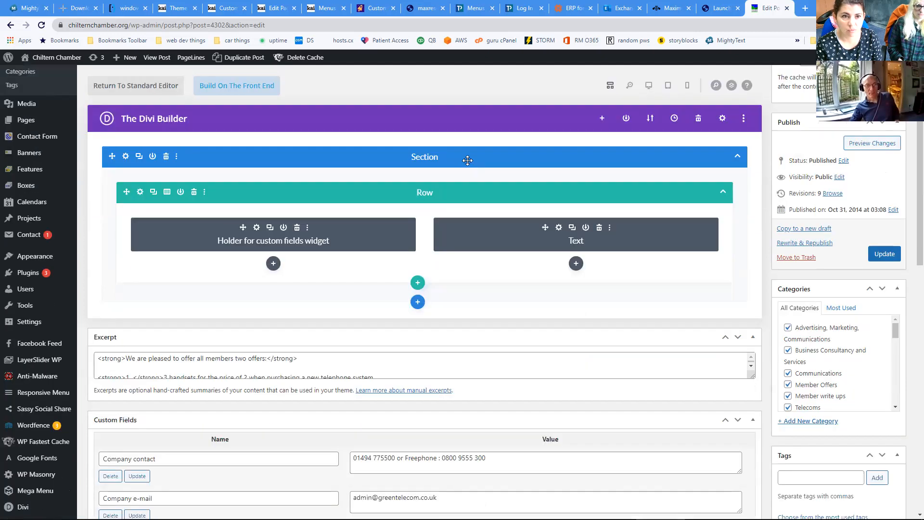
{"action": "scroll", "coordinate": [455, 108], "scroll_direction": "up", "scroll_amount": 2}
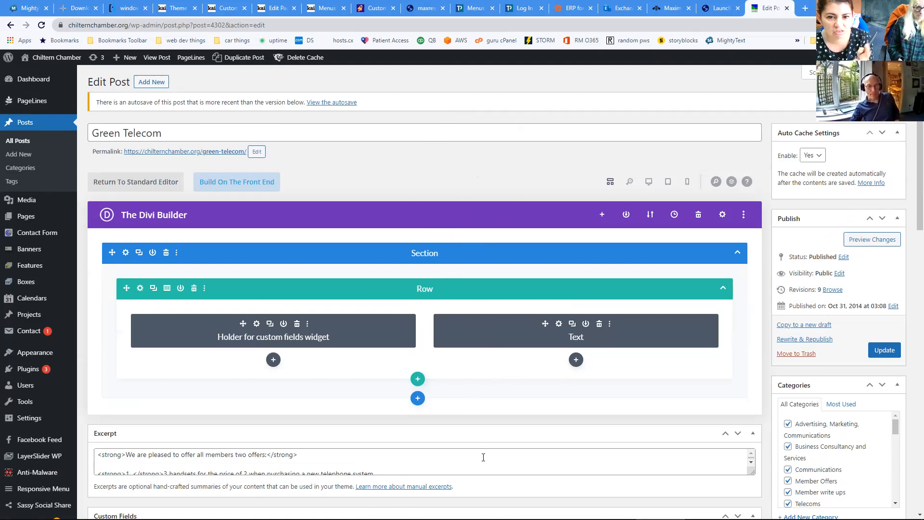
{"action": "scroll", "coordinate": [443, 457], "scroll_direction": "down", "scroll_amount": 2}
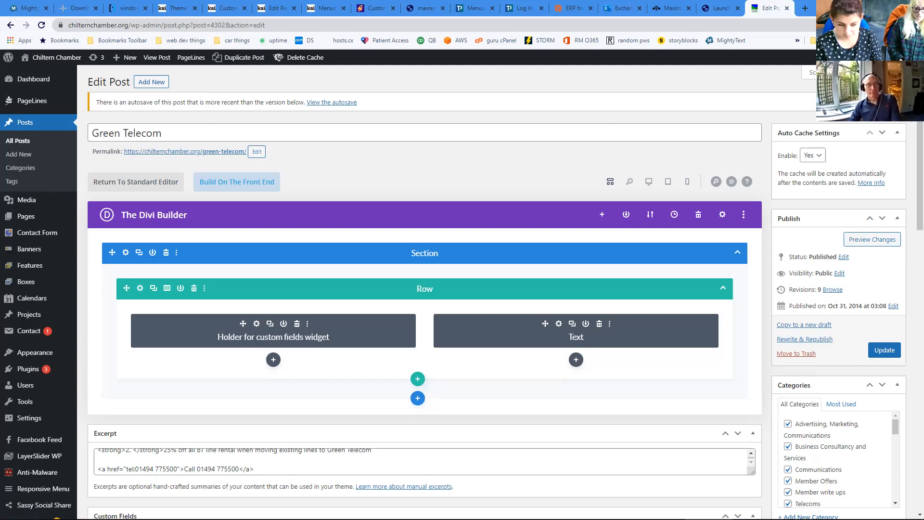
- Switch to the public Green Telecom page on the Chiltern Chamber site and examine its contact details, description and member offer
{"action": "left_click", "coordinate": [233, 268]}
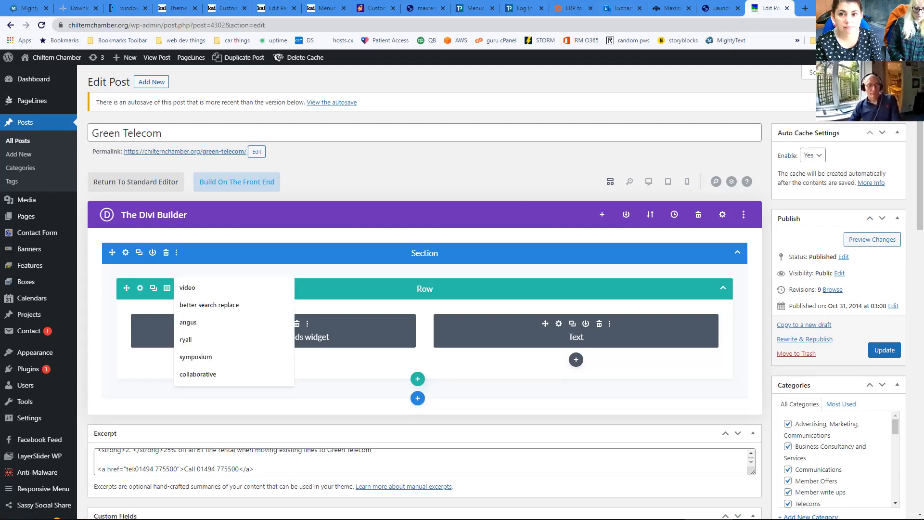
{"action": "type", "text": "gr"}
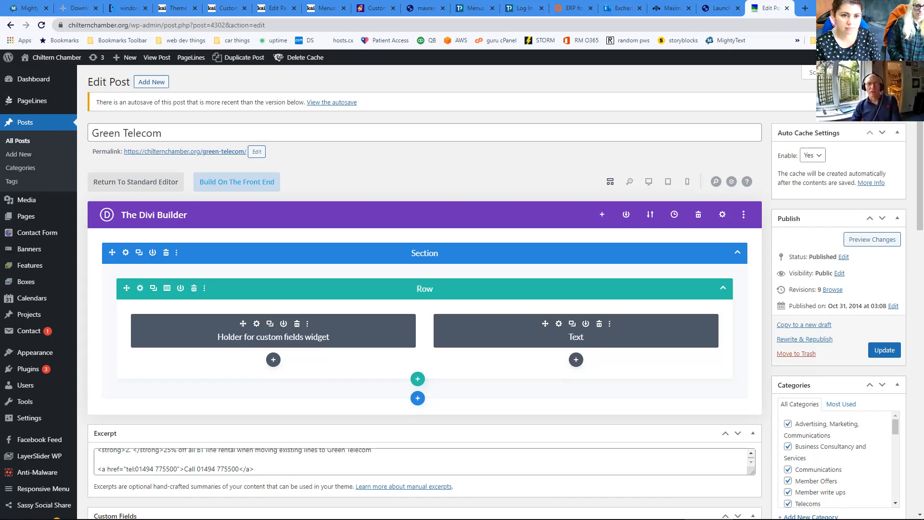
{"action": "key", "text": "alt+Tab"}
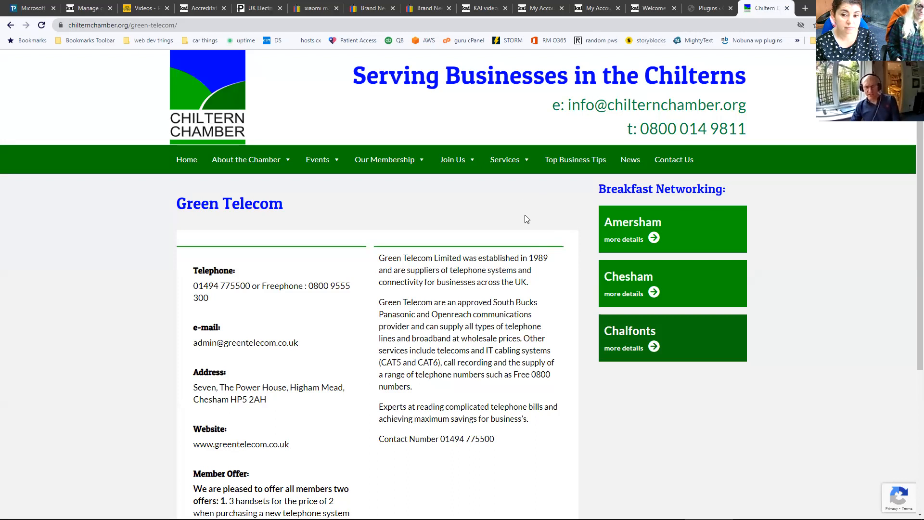
{"action": "scroll", "coordinate": [521, 218], "scroll_direction": "down", "scroll_amount": 1}
{"action": "scroll", "coordinate": [522, 216], "scroll_direction": "down", "scroll_amount": 1}
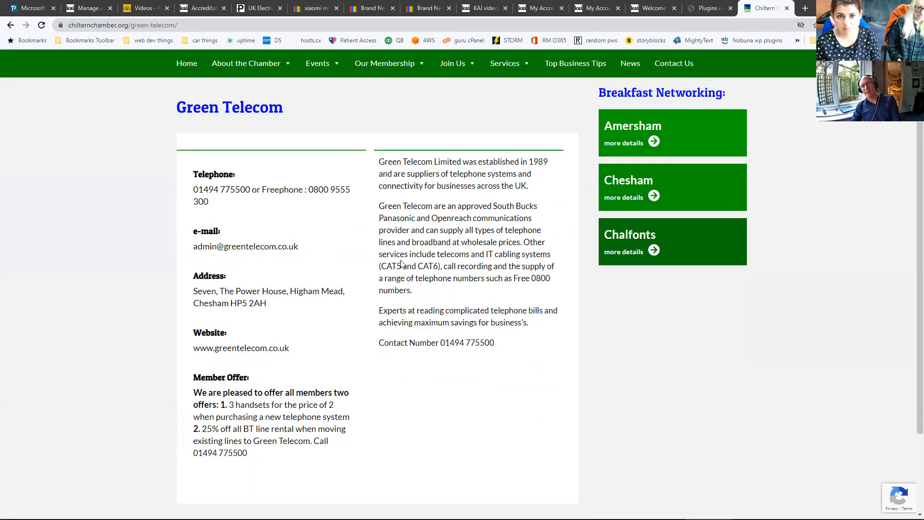
{"action": "scroll", "coordinate": [403, 259], "scroll_direction": "up", "scroll_amount": 1}
{"action": "scroll", "coordinate": [404, 258], "scroll_direction": "down", "scroll_amount": 1}
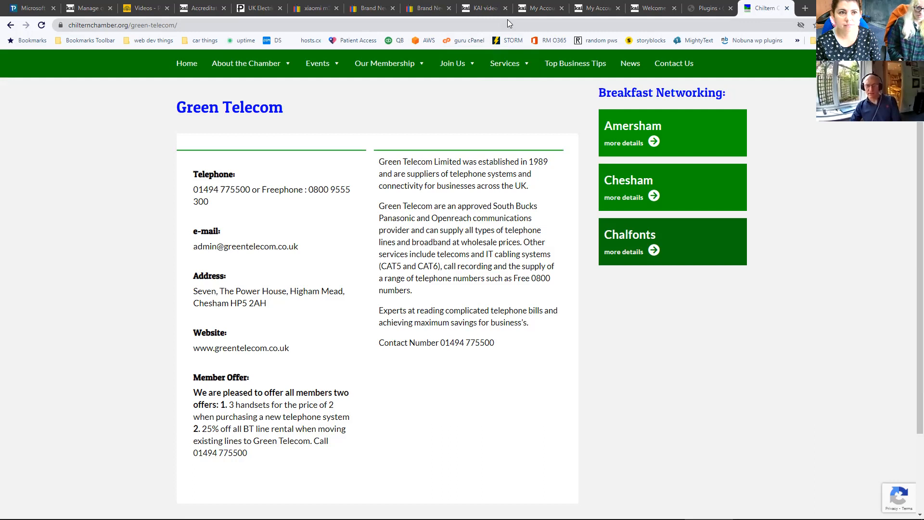
- Return to the Green Telecom post editor and inspect the settings of the "Holder for custom fields widget" module, then close them without changes
{"action": "key", "text": "alt+Tab"}
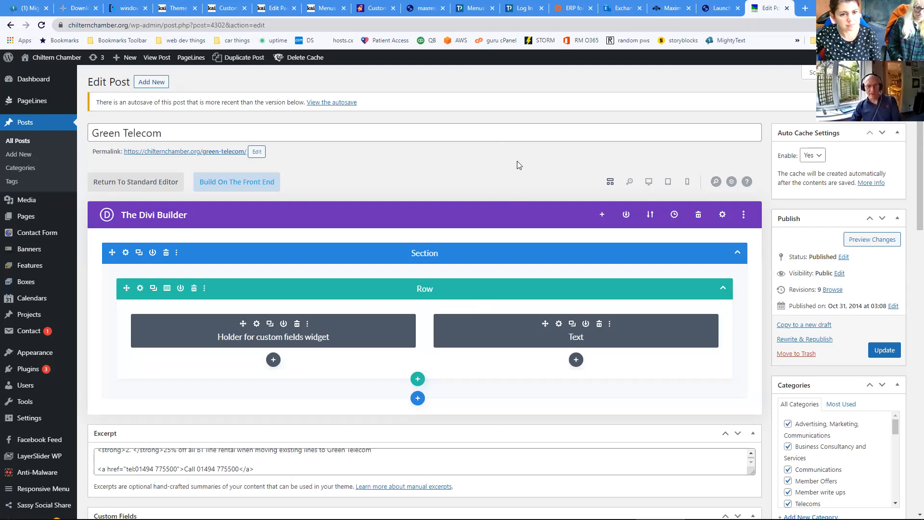
{"action": "scroll", "coordinate": [503, 170], "scroll_direction": "down", "scroll_amount": 2}
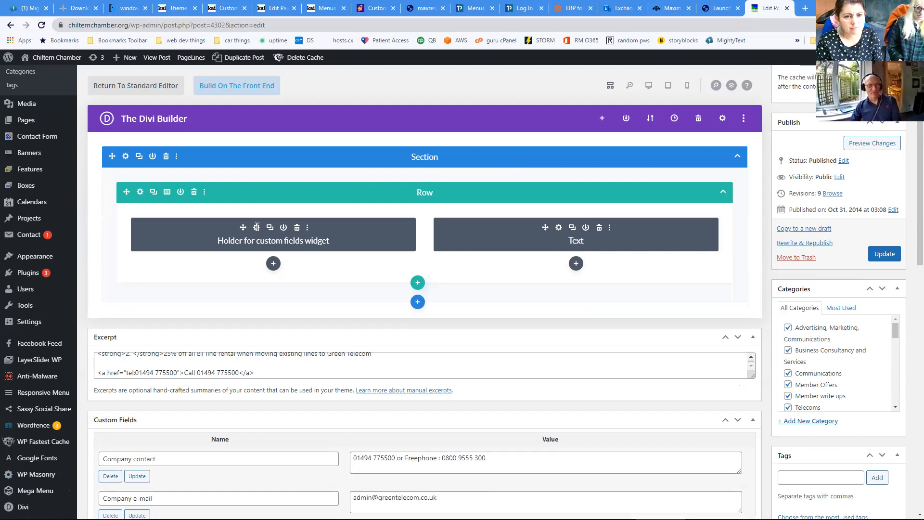
{"action": "left_click", "coordinate": [257, 227]}
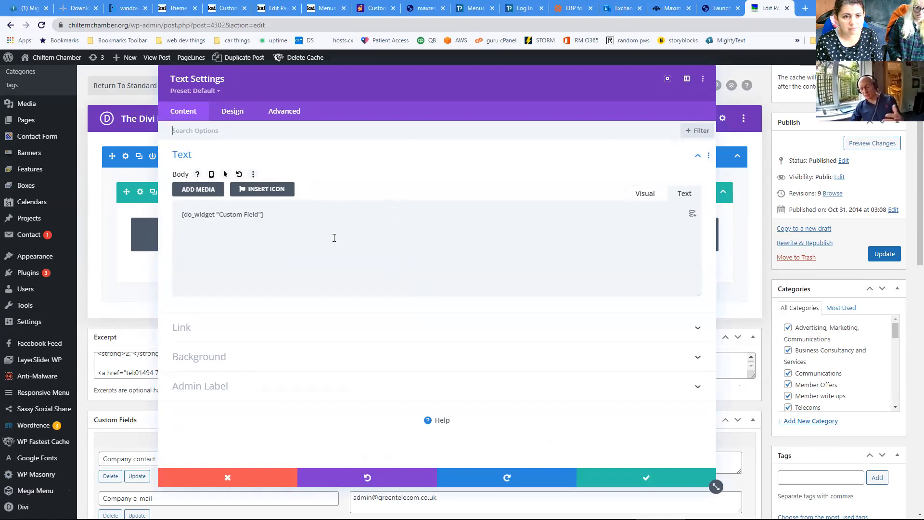
{"action": "left_click", "coordinate": [261, 470]}
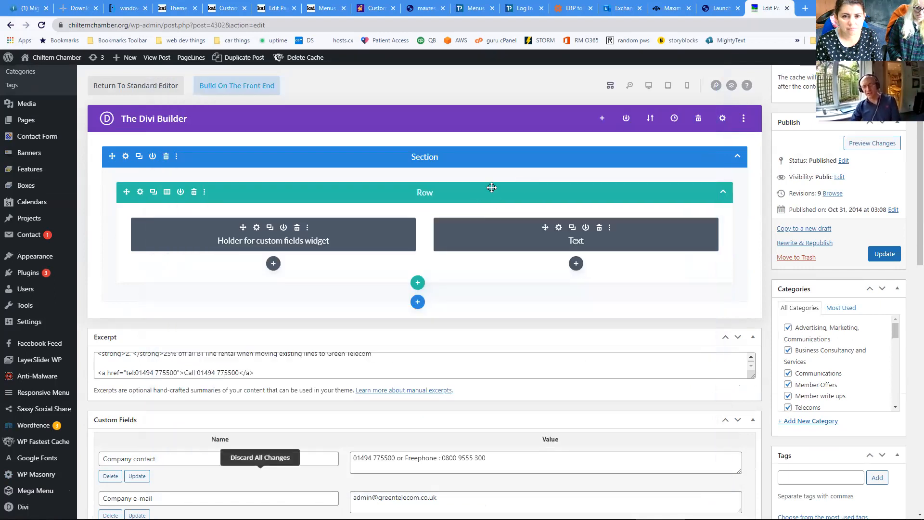
- Review the post's custom fields and the list of field names available for adding a new custom field
{"action": "scroll", "coordinate": [483, 251], "scroll_direction": "down", "scroll_amount": 5}
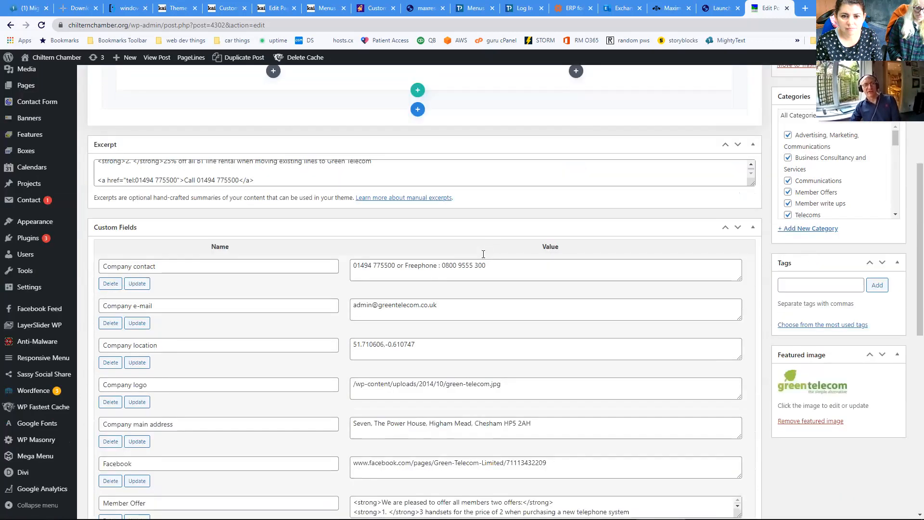
{"action": "scroll", "coordinate": [466, 245], "scroll_direction": "down", "scroll_amount": 1}
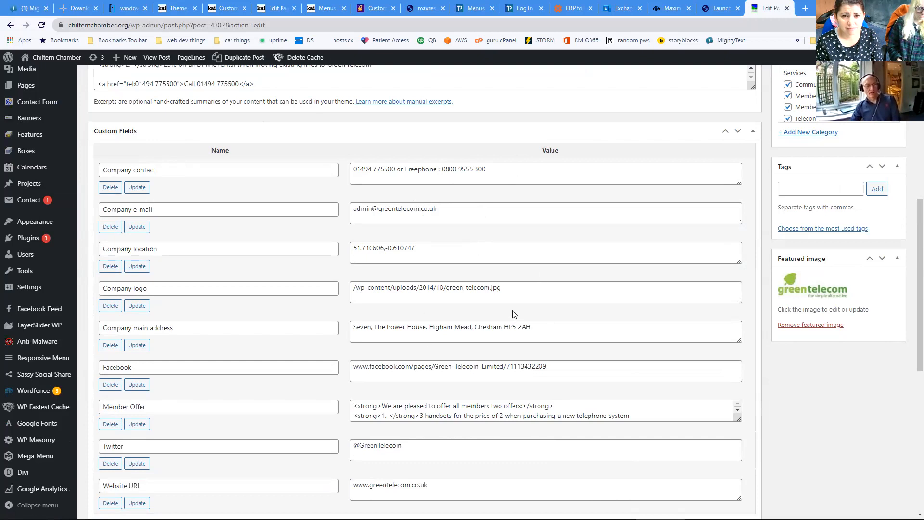
{"action": "scroll", "coordinate": [513, 314], "scroll_direction": "down", "scroll_amount": 3}
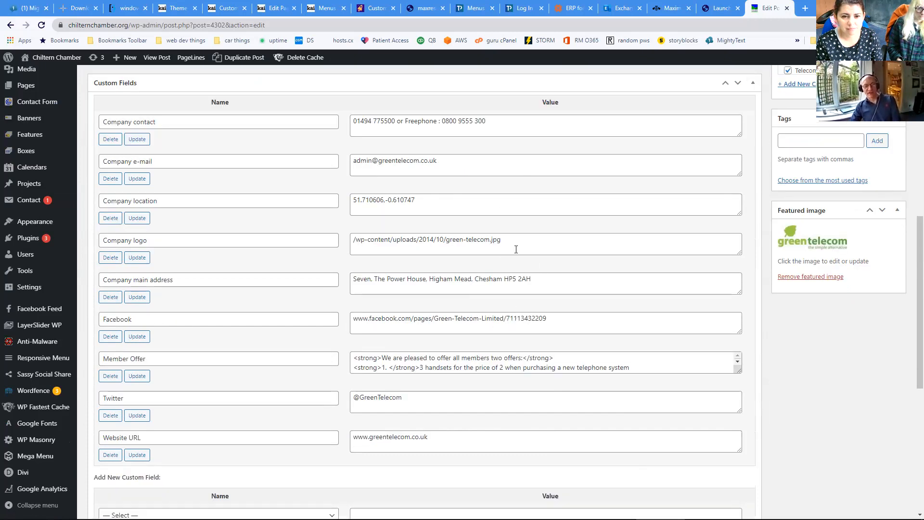
{"action": "scroll", "coordinate": [515, 251], "scroll_direction": "up", "scroll_amount": 1}
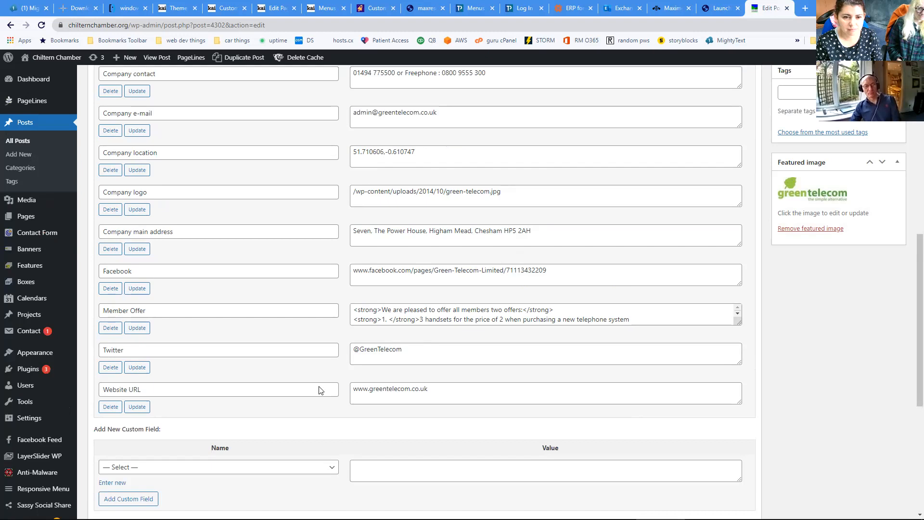
{"action": "scroll", "coordinate": [427, 238], "scroll_direction": "down", "scroll_amount": 3}
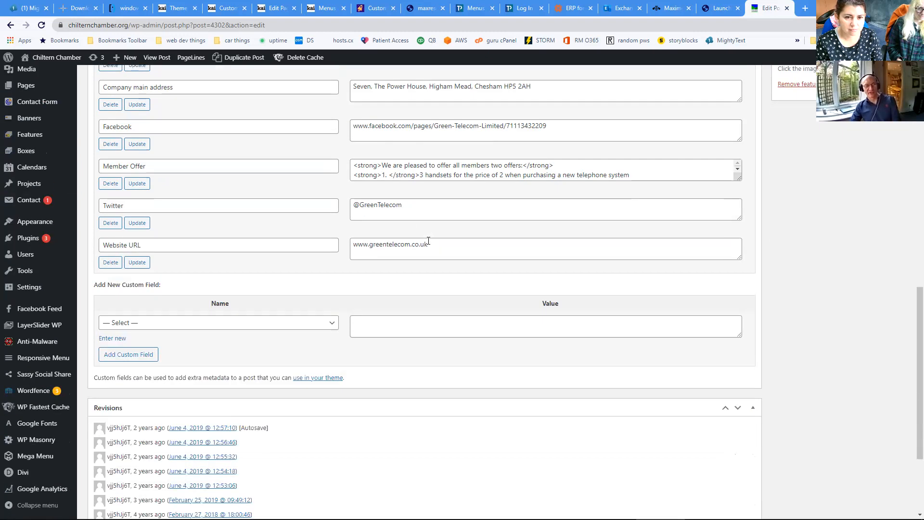
{"action": "left_click", "coordinate": [334, 327]}
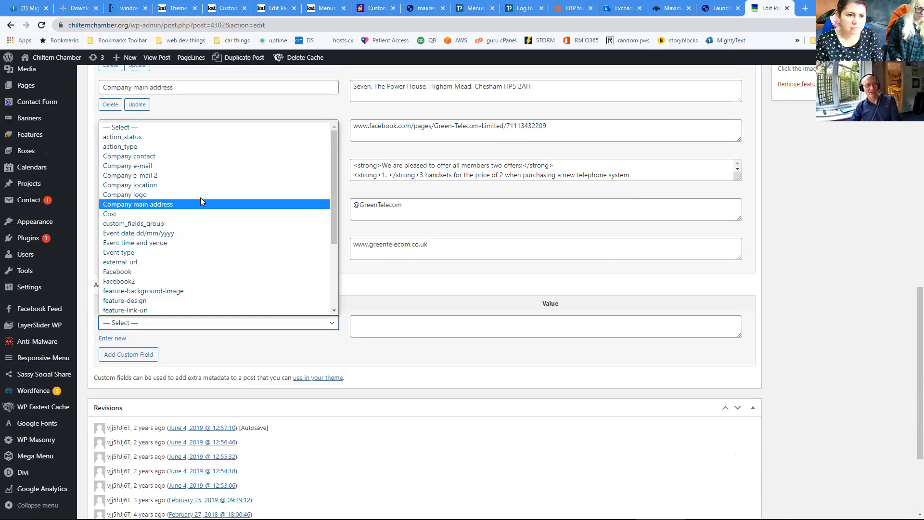
{"action": "left_click", "coordinate": [450, 268]}
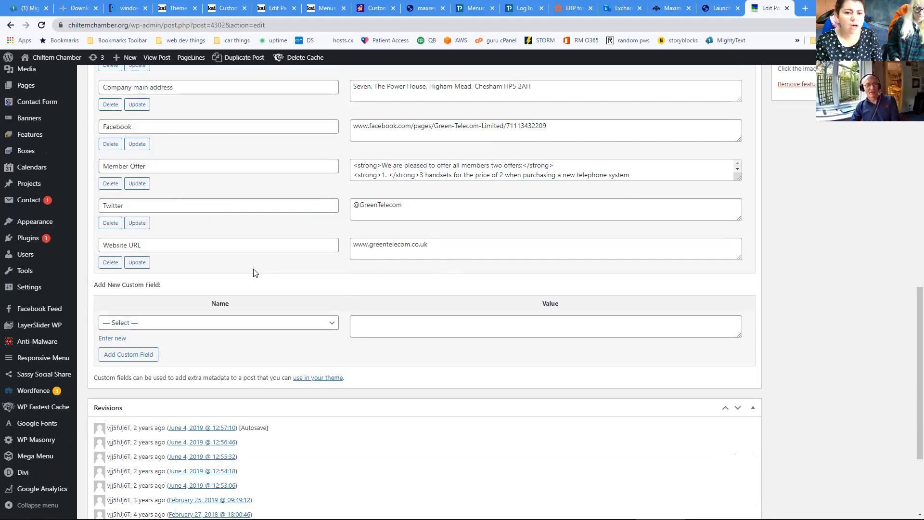
- Enlarge the Excerpt box of the Green Telecom post and read the full member offer text and its call link
{"action": "scroll", "coordinate": [319, 252], "scroll_direction": "up", "scroll_amount": 5}
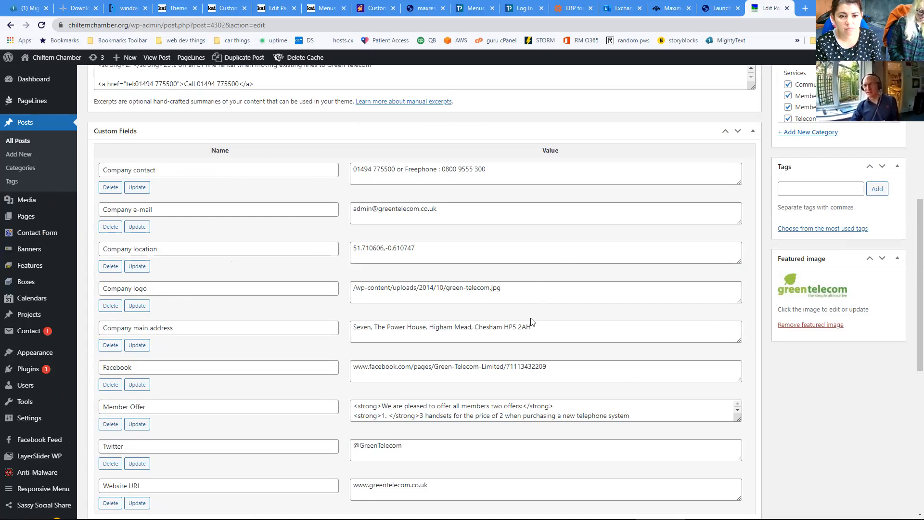
{"action": "scroll", "coordinate": [531, 322], "scroll_direction": "up", "scroll_amount": 4}
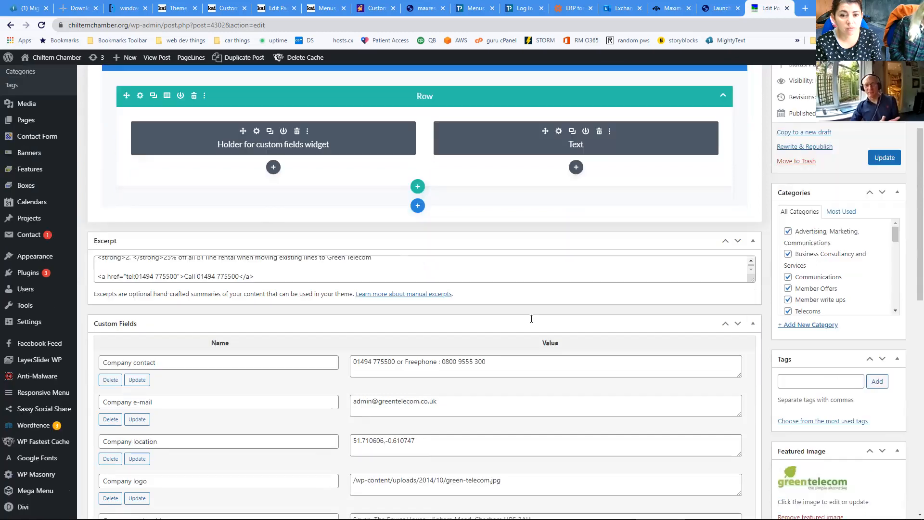
{"action": "scroll", "coordinate": [531, 319], "scroll_direction": "up", "scroll_amount": 2}
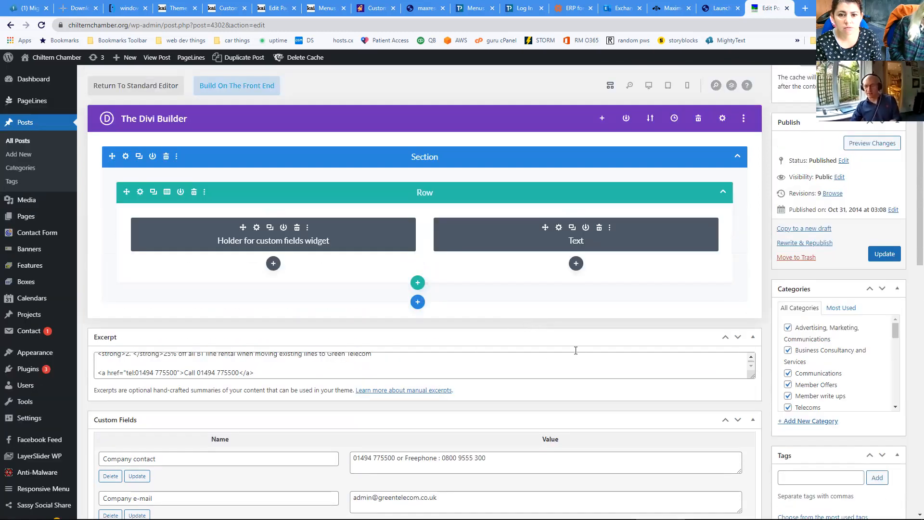
{"action": "left_click", "coordinate": [469, 365]}
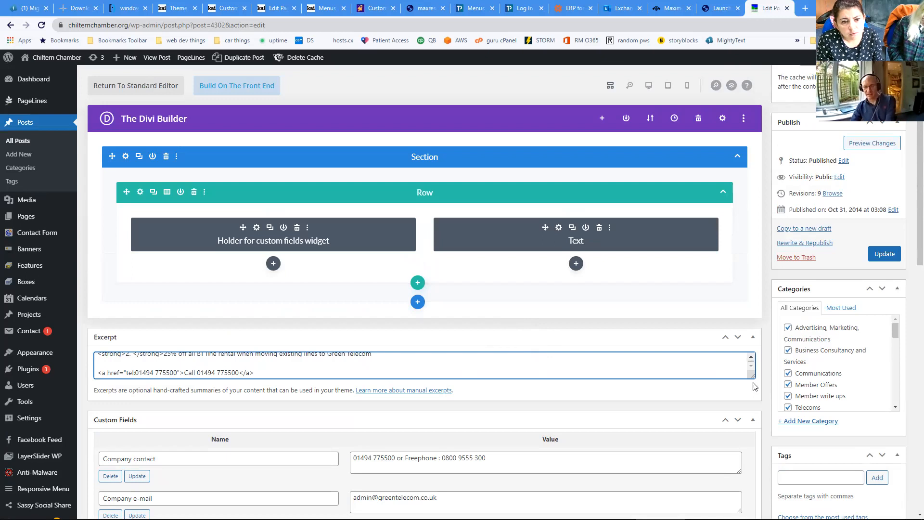
{"action": "left_click_drag", "start_coordinate": [754, 386], "coordinate": [770, 438]}
{"action": "scroll", "coordinate": [604, 389], "scroll_direction": "up", "scroll_amount": 1}
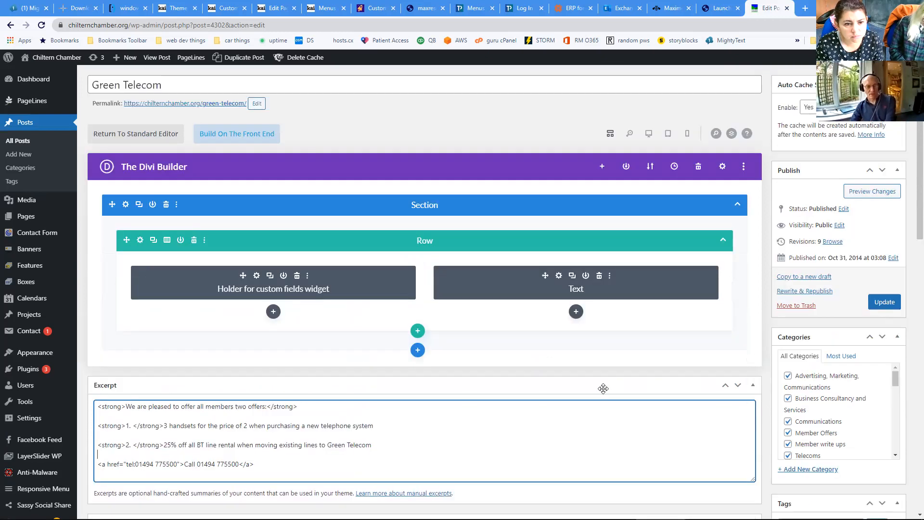
{"action": "scroll", "coordinate": [603, 389], "scroll_direction": "down", "scroll_amount": 1}
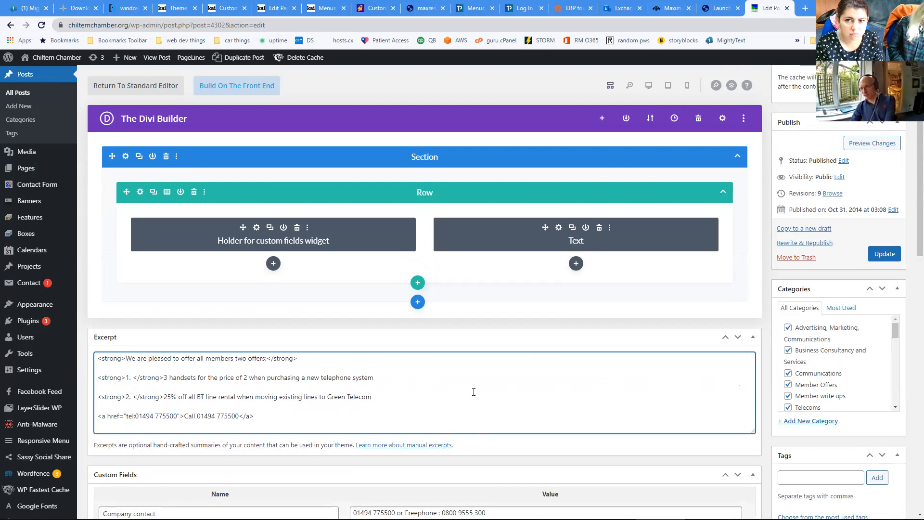
{"action": "left_click", "coordinate": [270, 416]}
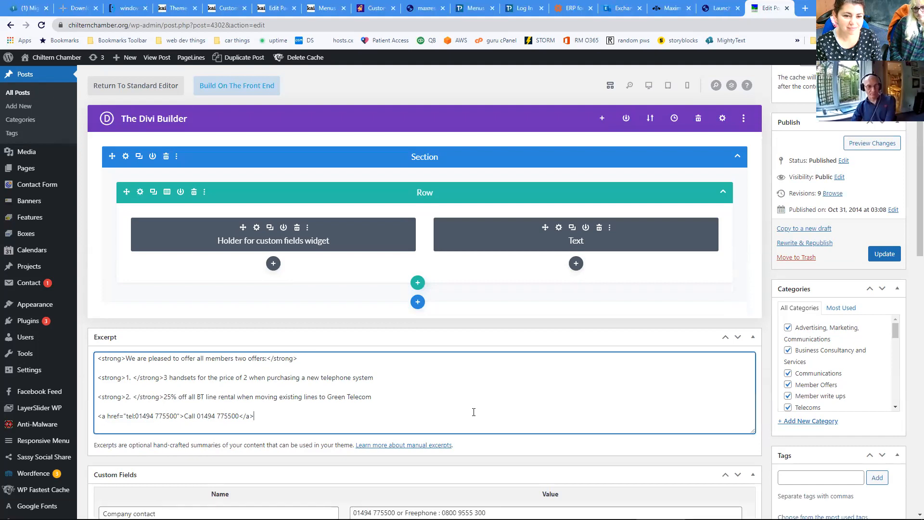
- Compare the Member Offer custom field with the excerpt text and the builder layout of the post
{"action": "scroll", "coordinate": [473, 422], "scroll_direction": "down", "scroll_amount": 7}
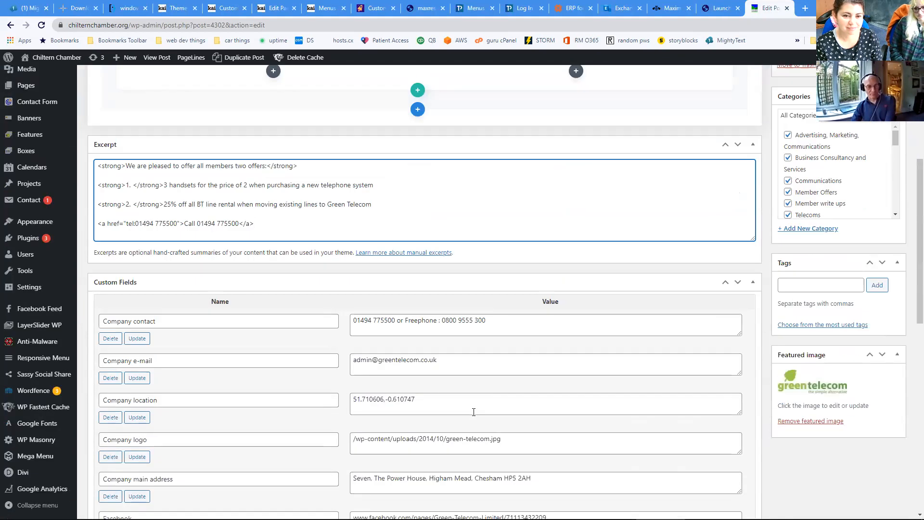
{"action": "scroll", "coordinate": [473, 412], "scroll_direction": "down", "scroll_amount": 1}
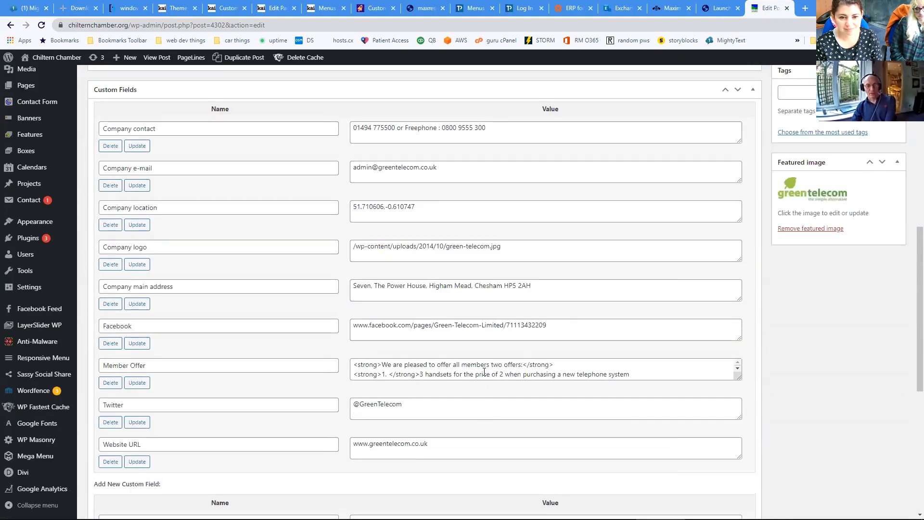
{"action": "scroll", "coordinate": [577, 221], "scroll_direction": "up", "scroll_amount": 4}
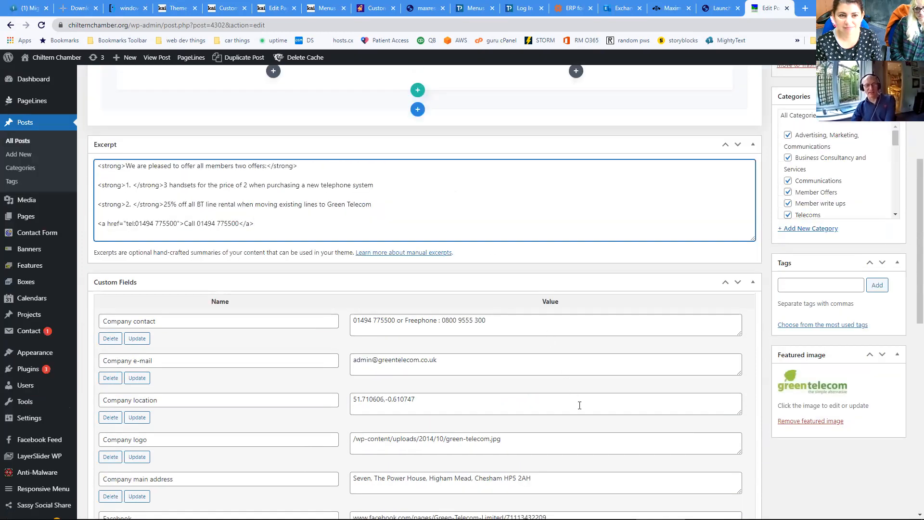
{"action": "scroll", "coordinate": [576, 400], "scroll_direction": "down", "scroll_amount": 5}
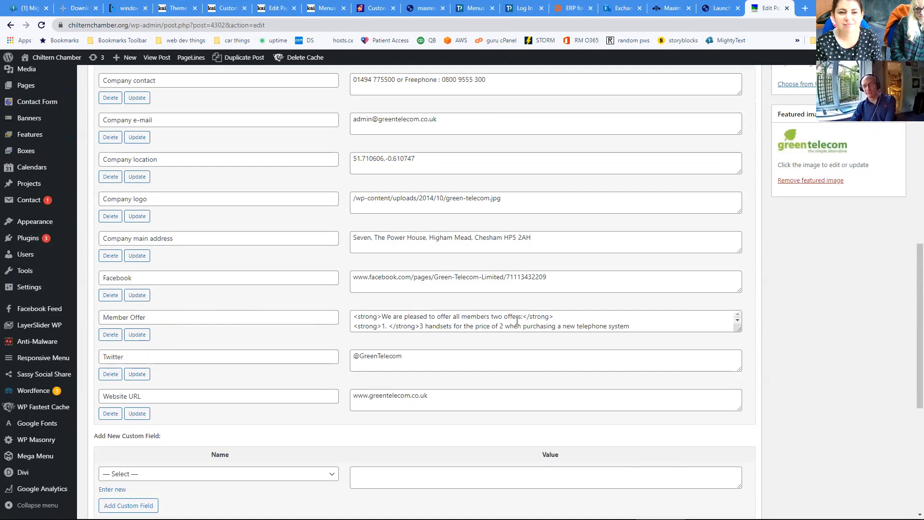
{"action": "scroll", "coordinate": [525, 313], "scroll_direction": "up", "scroll_amount": 10}
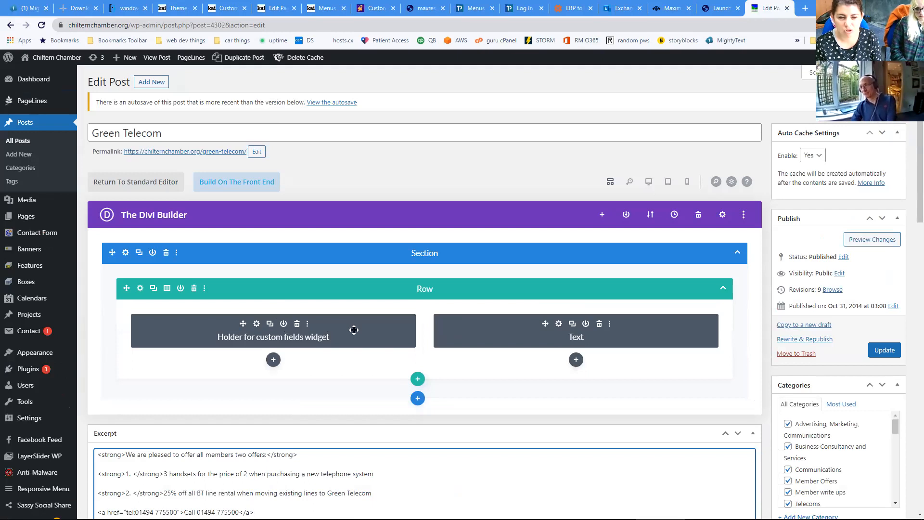
{"action": "scroll", "coordinate": [398, 349], "scroll_direction": "down", "scroll_amount": 1}
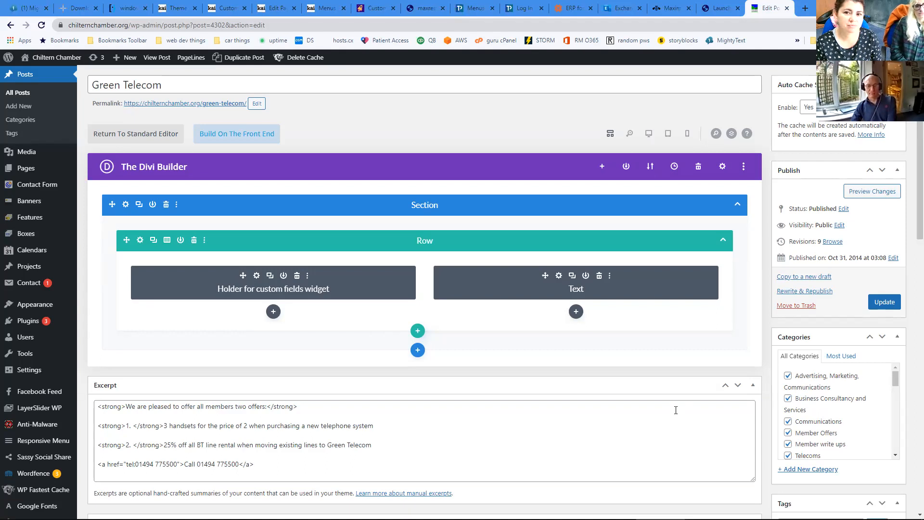
- Switch to the public Chiltern Chamber site, open the Members Directory and find the Green Telecom entry
{"action": "key", "text": "alt+Tab"}
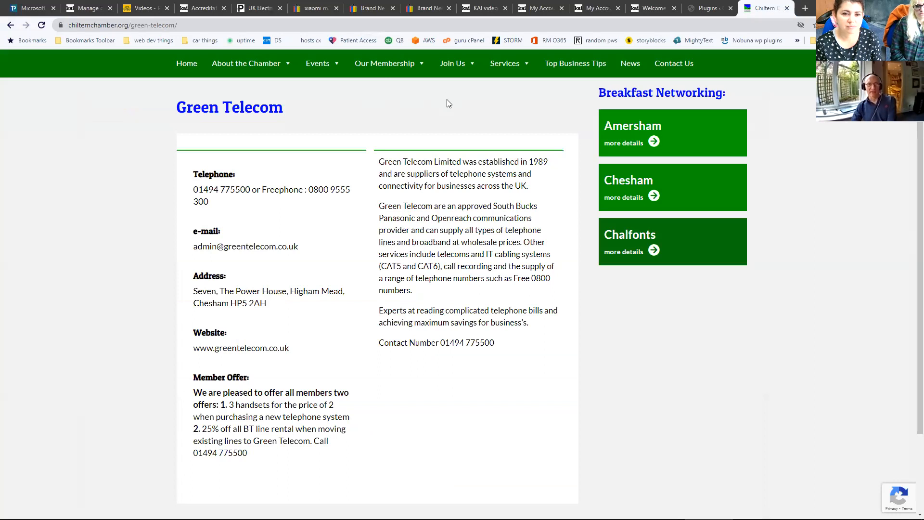
{"action": "scroll", "coordinate": [446, 104], "scroll_direction": "up", "scroll_amount": 2}
{"action": "mouse_move", "coordinate": [386, 169]}
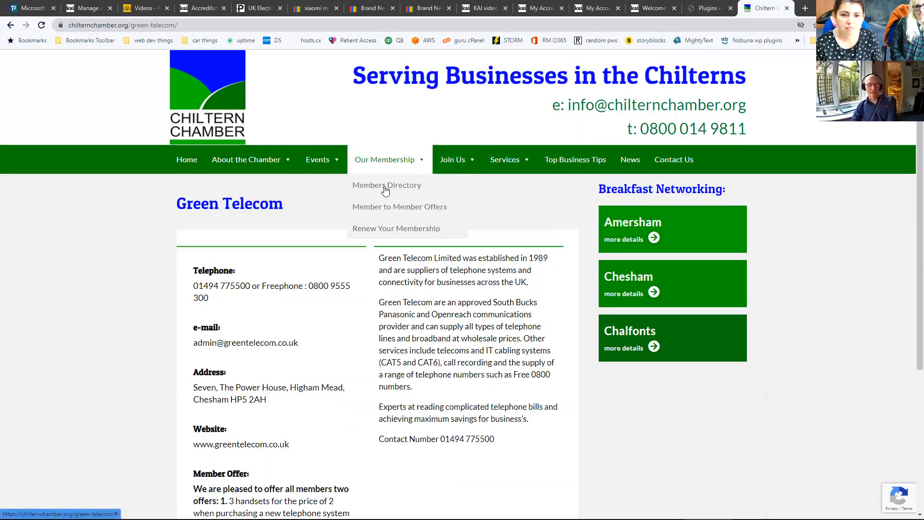
{"action": "left_click", "coordinate": [386, 188]}
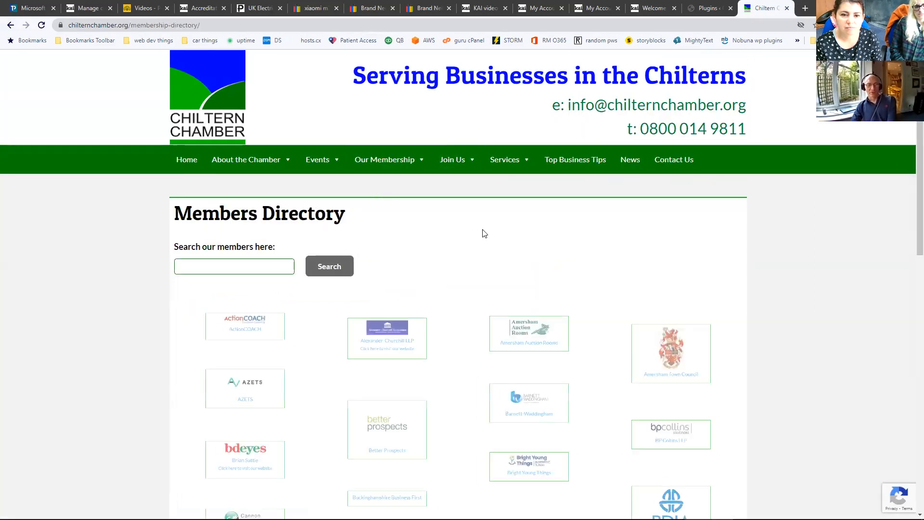
{"action": "scroll", "coordinate": [509, 228], "scroll_direction": "down", "scroll_amount": 9}
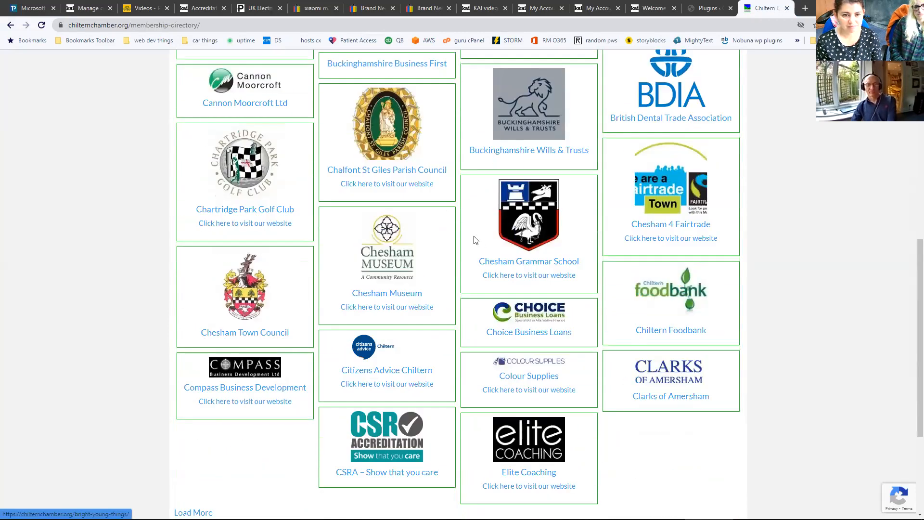
{"action": "scroll", "coordinate": [354, 175], "scroll_direction": "down", "scroll_amount": 4}
{"action": "scroll", "coordinate": [354, 175], "scroll_direction": "down", "scroll_amount": 4}
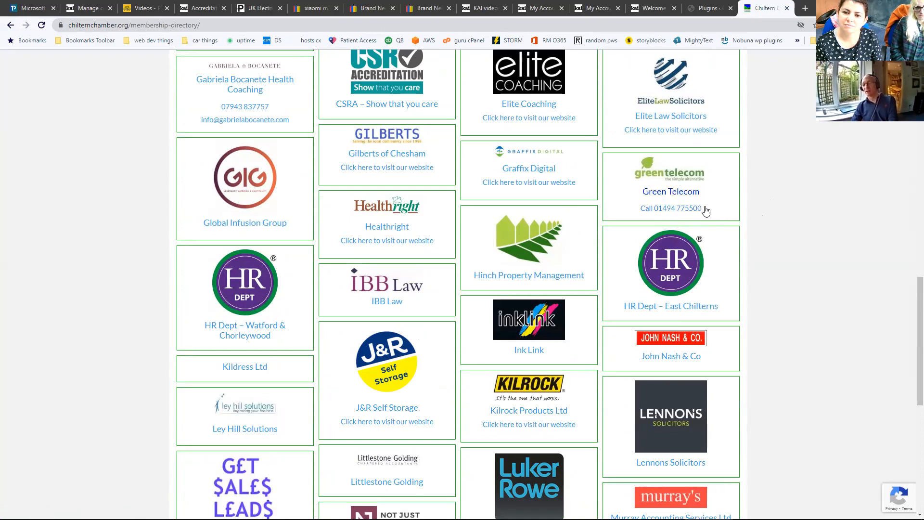
{"action": "scroll", "coordinate": [773, 226], "scroll_direction": "up", "scroll_amount": 4}
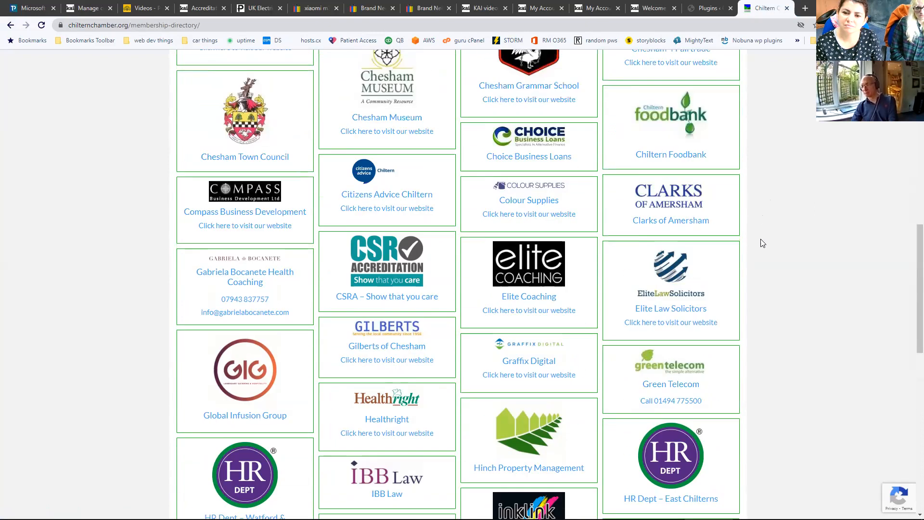
- Open the public Member to Member Offers page and examine how the Green Telecom and other members' offers are displayed
{"action": "scroll", "coordinate": [751, 248], "scroll_direction": "up", "scroll_amount": 12}
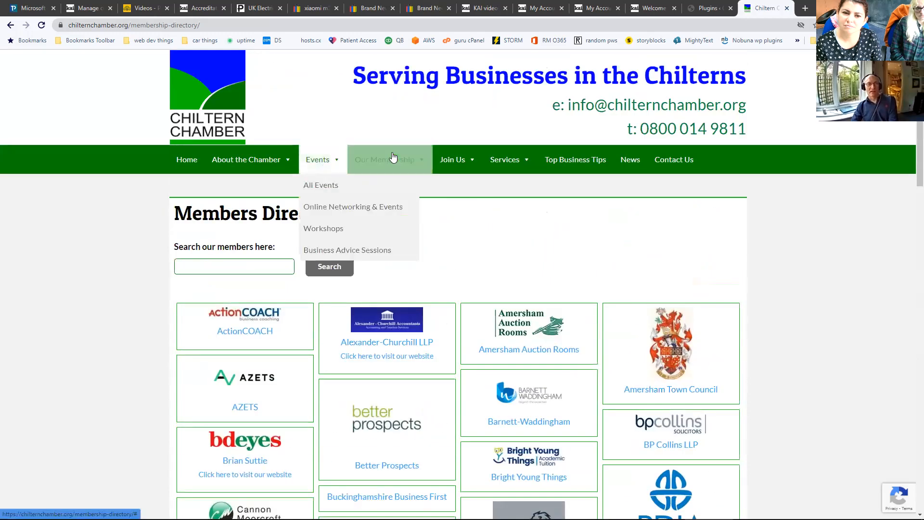
{"action": "mouse_move", "coordinate": [398, 165]}
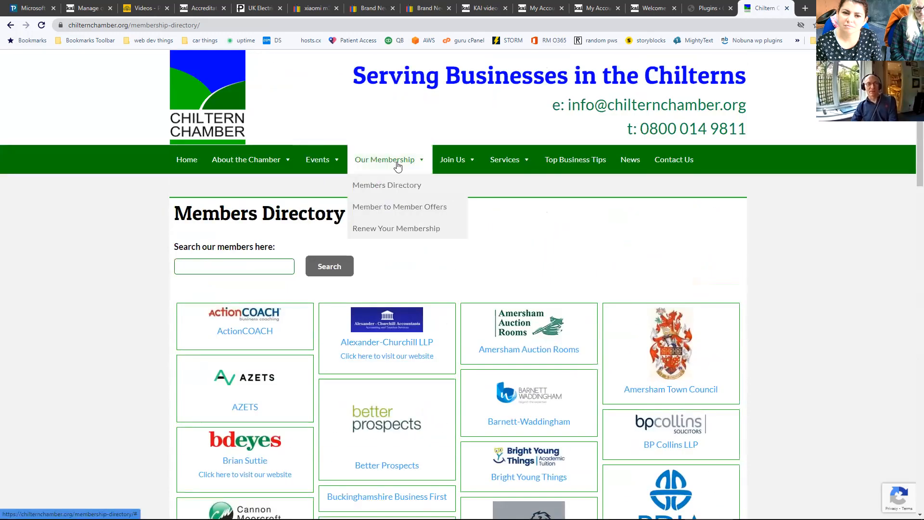
{"action": "left_click", "coordinate": [399, 210]}
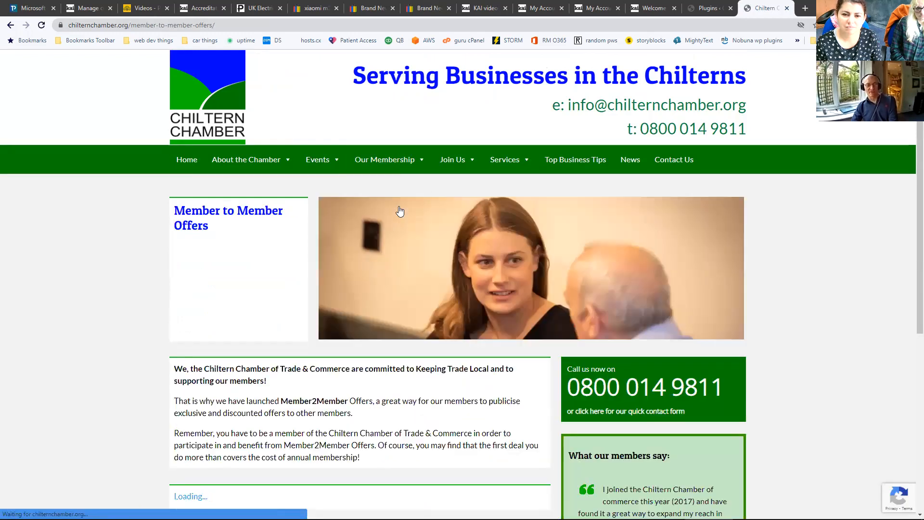
{"action": "scroll", "coordinate": [399, 211], "scroll_direction": "down", "scroll_amount": 4}
{"action": "scroll", "coordinate": [302, 282], "scroll_direction": "down", "scroll_amount": 2}
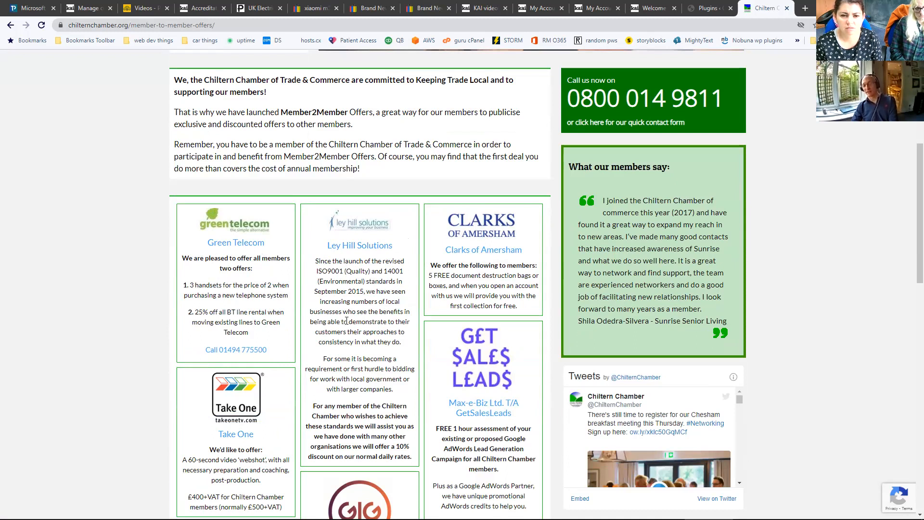
{"action": "scroll", "coordinate": [387, 187], "scroll_direction": "down", "scroll_amount": 2}
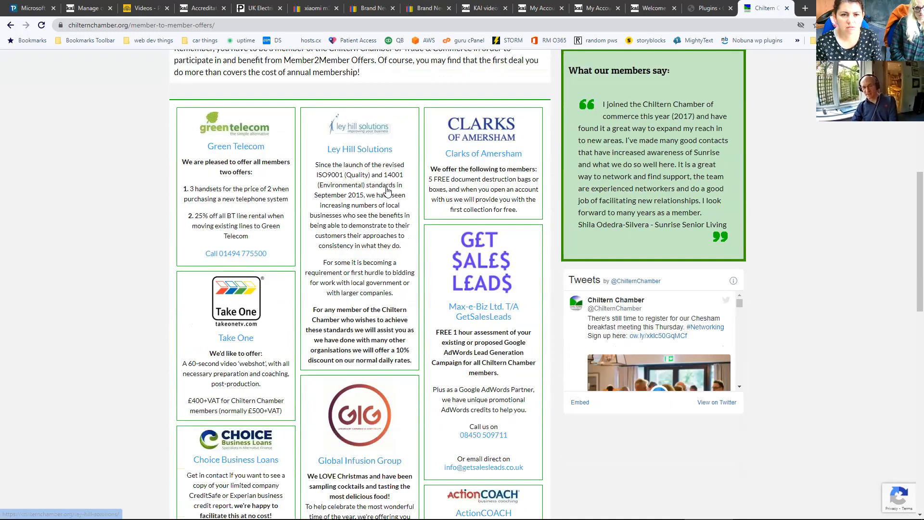
- Go from the Member to Member Offers page to the public Members Directory
{"action": "scroll", "coordinate": [387, 193], "scroll_direction": "up", "scroll_amount": 2}
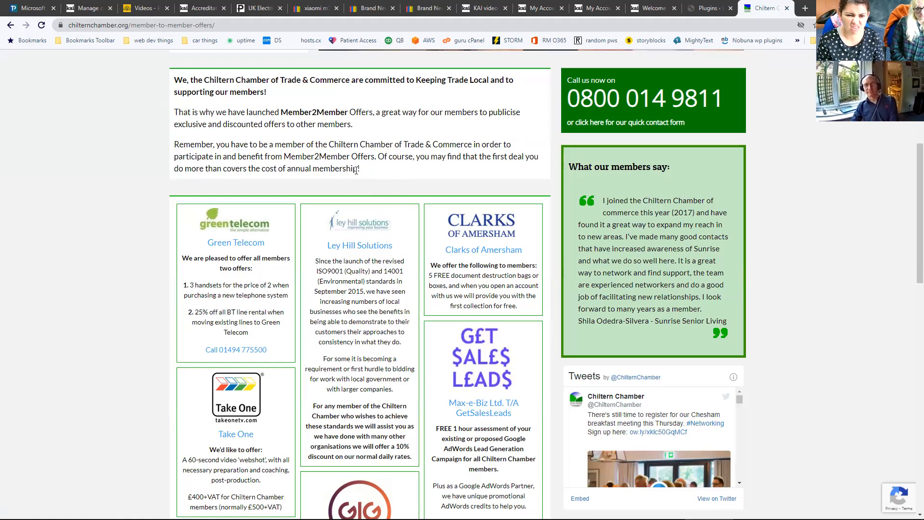
{"action": "scroll", "coordinate": [354, 170], "scroll_direction": "up", "scroll_amount": 4}
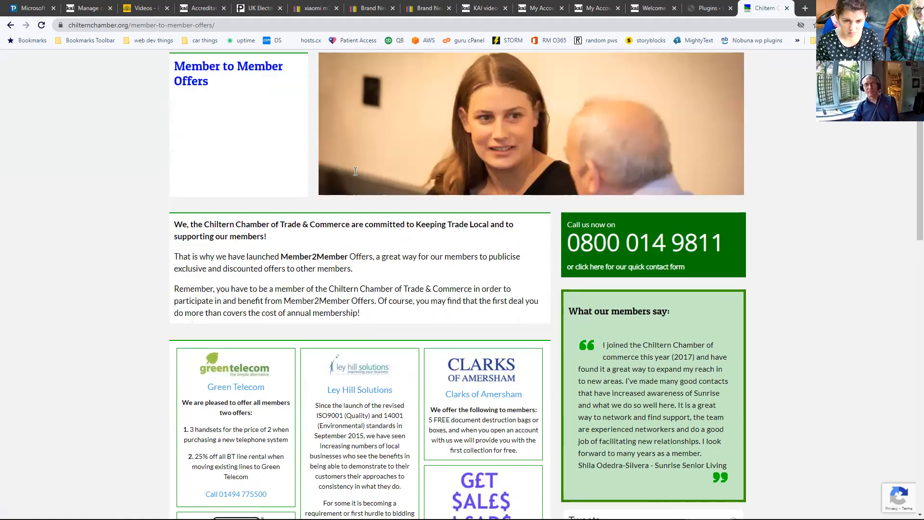
{"action": "mouse_move", "coordinate": [369, 75]}
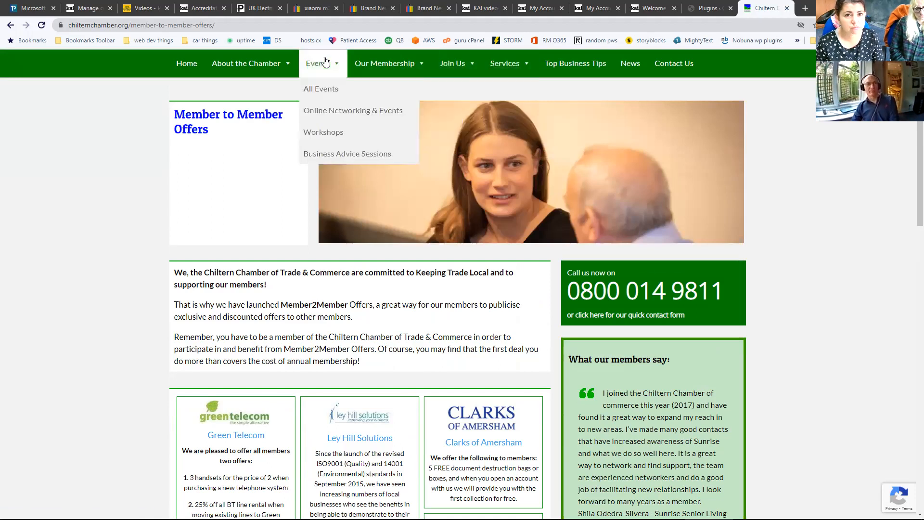
{"action": "left_click", "coordinate": [377, 89]}
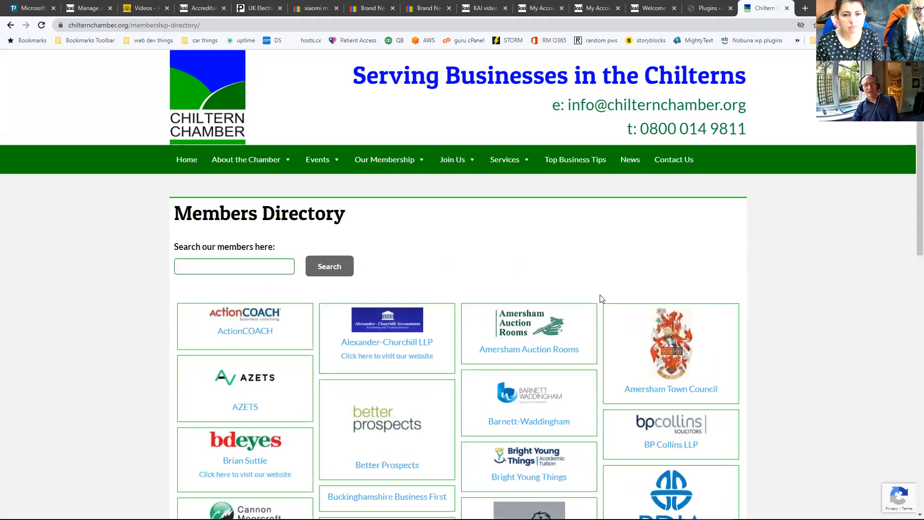
- Look through the member entries in the Members Directory and load more of them at the end of the list
{"action": "scroll", "coordinate": [561, 296], "scroll_direction": "down", "scroll_amount": 2}
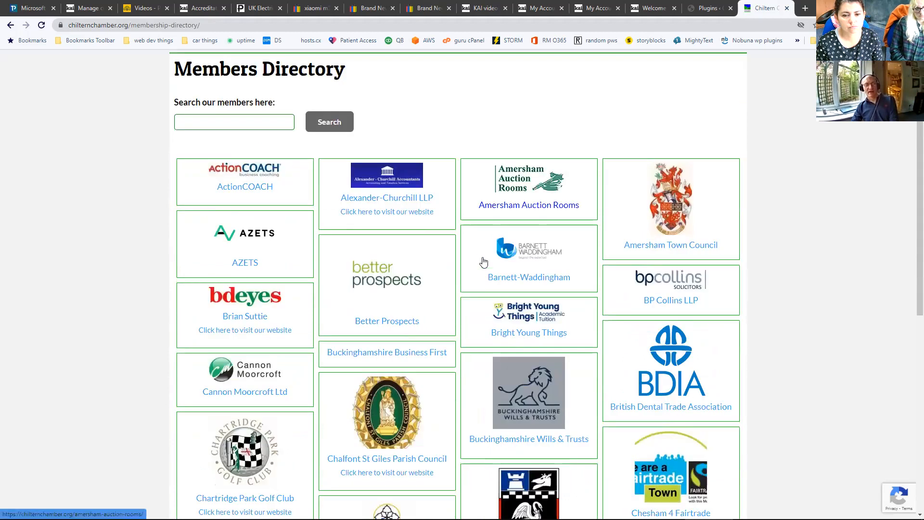
{"action": "scroll", "coordinate": [483, 264], "scroll_direction": "down", "scroll_amount": 3}
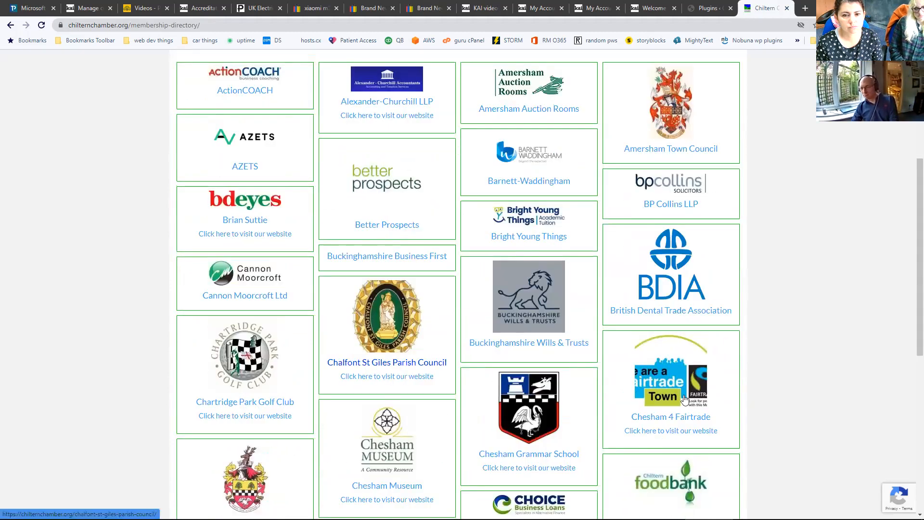
{"action": "scroll", "coordinate": [577, 344], "scroll_direction": "down", "scroll_amount": 3}
{"action": "scroll", "coordinate": [575, 344], "scroll_direction": "down", "scroll_amount": 1}
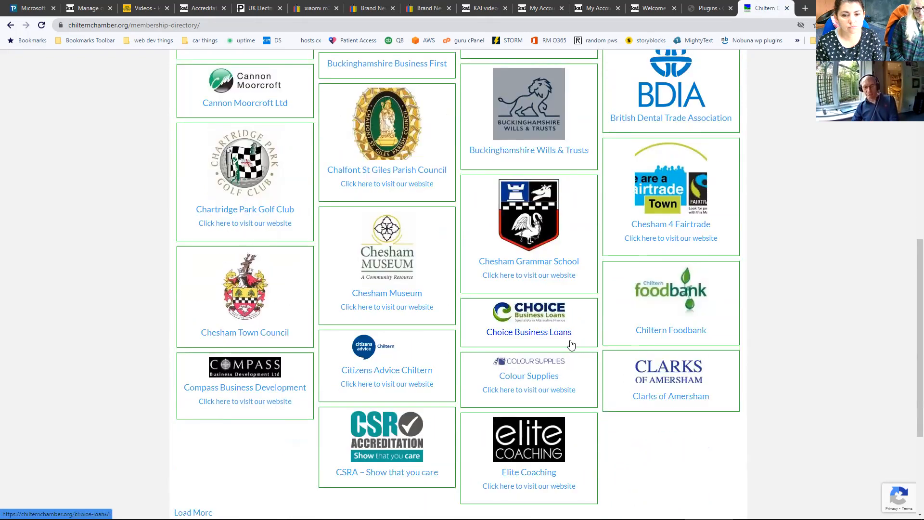
{"action": "scroll", "coordinate": [571, 344], "scroll_direction": "down", "scroll_amount": 1}
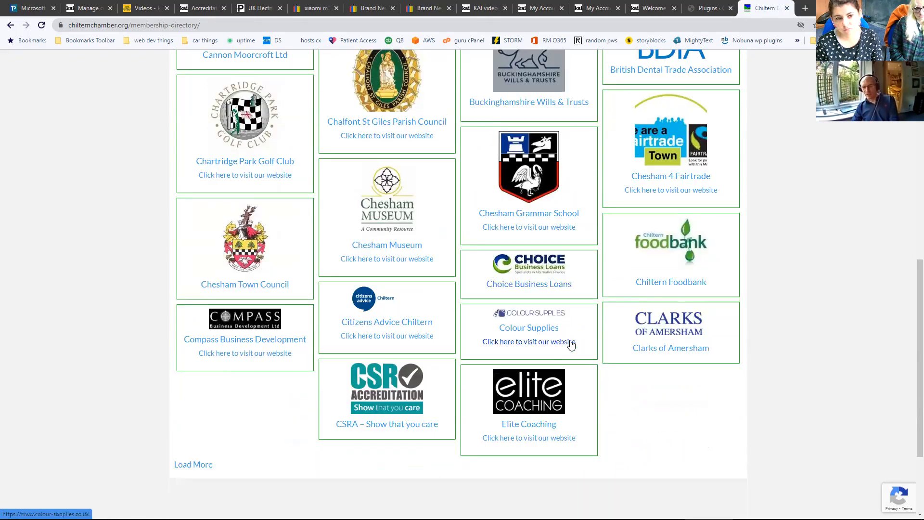
{"action": "left_click", "coordinate": [184, 465]}
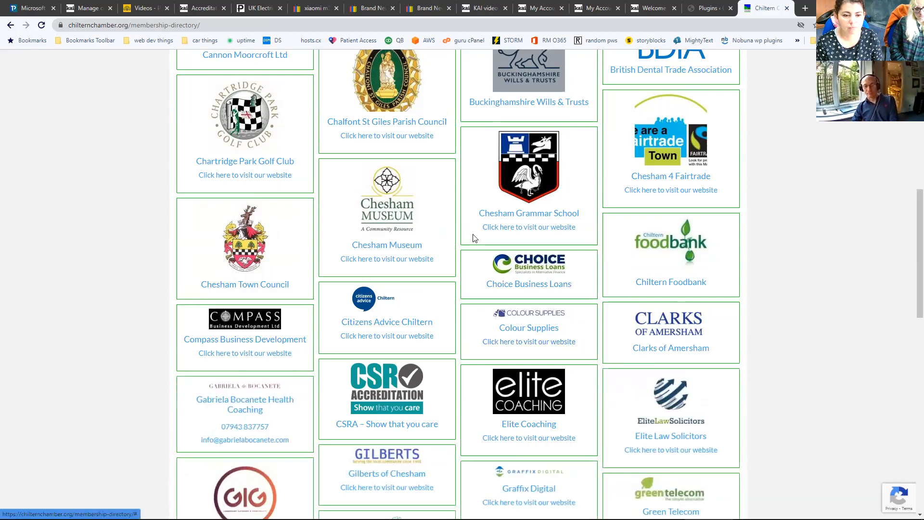
- Open the Chesham Grammar School entry's page from the directory, check its content and return to the directory
{"action": "scroll", "coordinate": [474, 236], "scroll_direction": "down", "scroll_amount": 5}
{"action": "scroll", "coordinate": [477, 233], "scroll_direction": "up", "scroll_amount": 6}
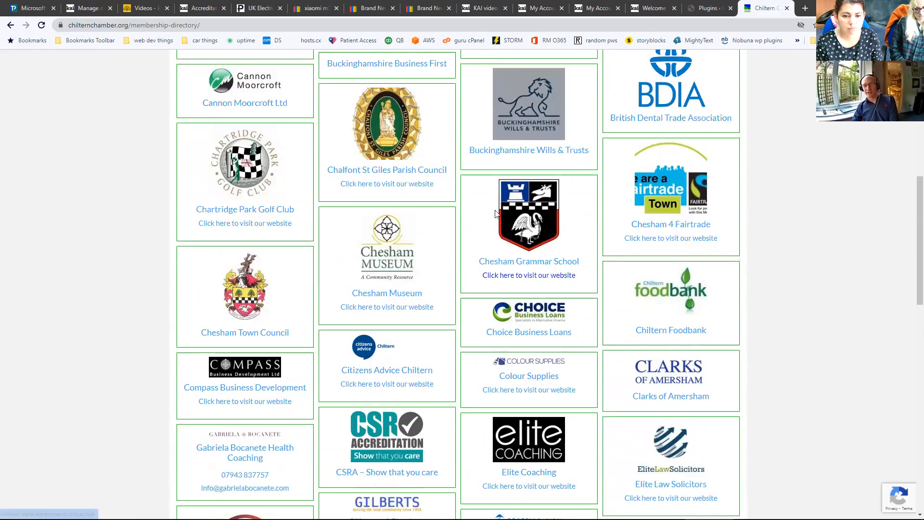
{"action": "left_click", "coordinate": [514, 262]}
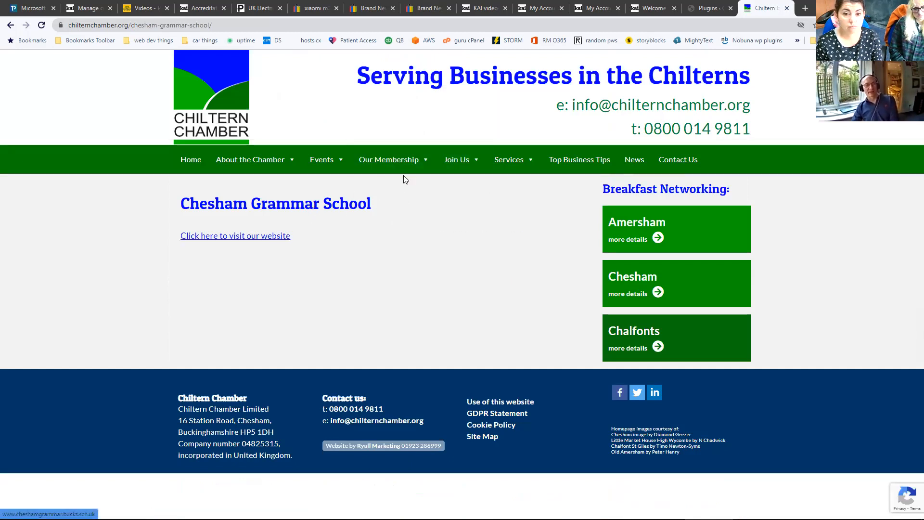
{"action": "left_click", "coordinate": [11, 25]}
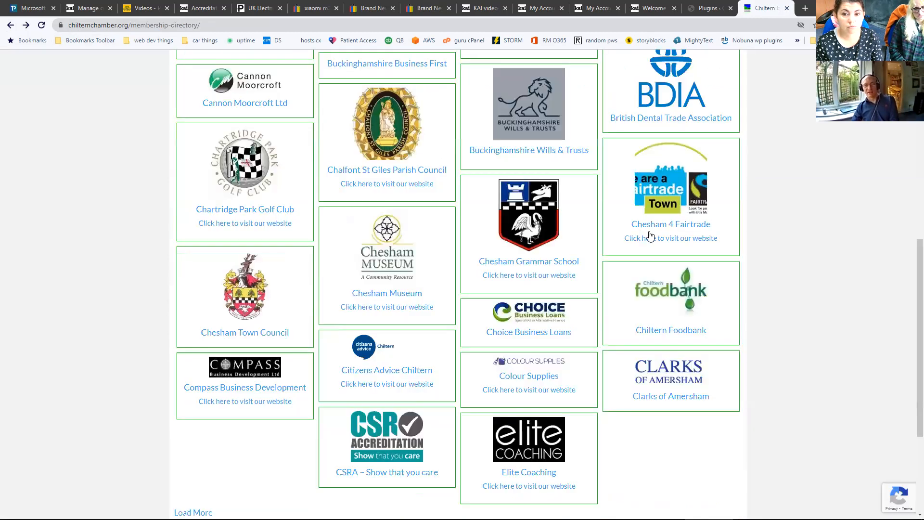
- Open the Barnett-Waddingham entry from the directory and examine the contact details and description on its page
{"action": "scroll", "coordinate": [635, 205], "scroll_direction": "up", "scroll_amount": 2}
{"action": "scroll", "coordinate": [639, 207], "scroll_direction": "up", "scroll_amount": 1}
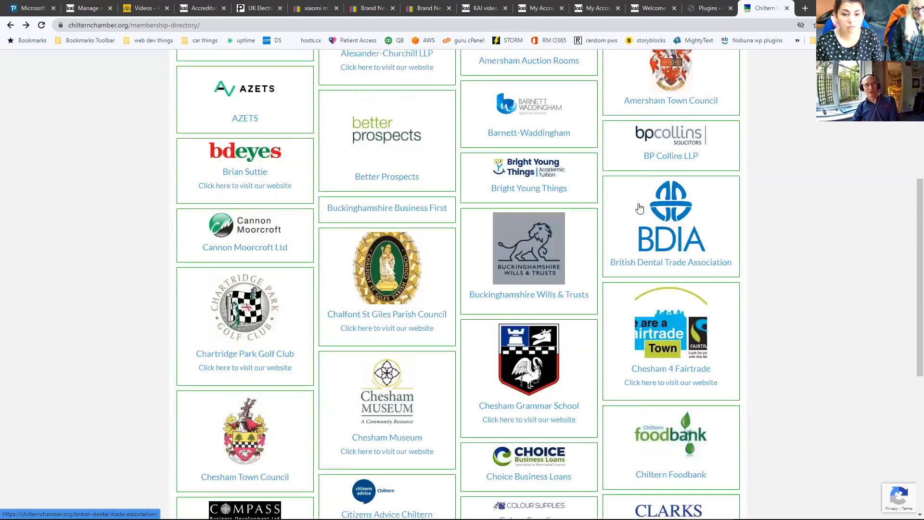
{"action": "scroll", "coordinate": [639, 208], "scroll_direction": "up", "scroll_amount": 1}
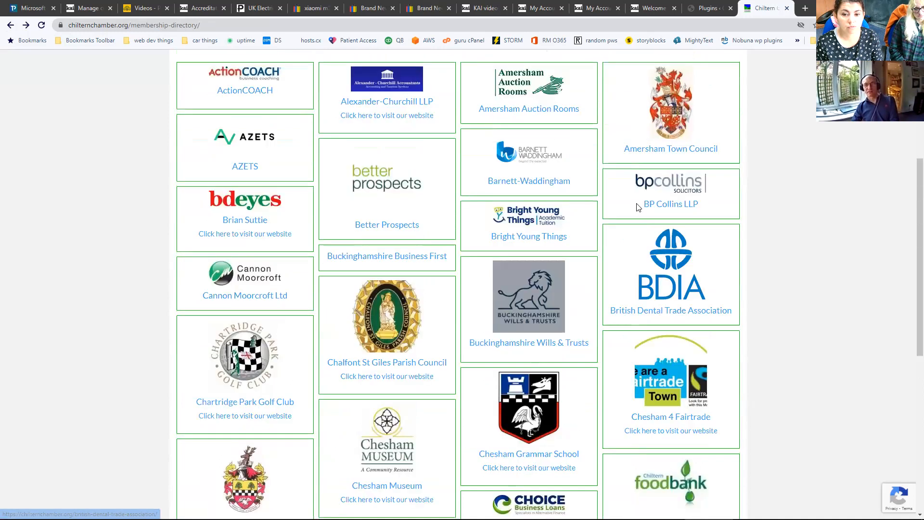
{"action": "left_click", "coordinate": [519, 182]}
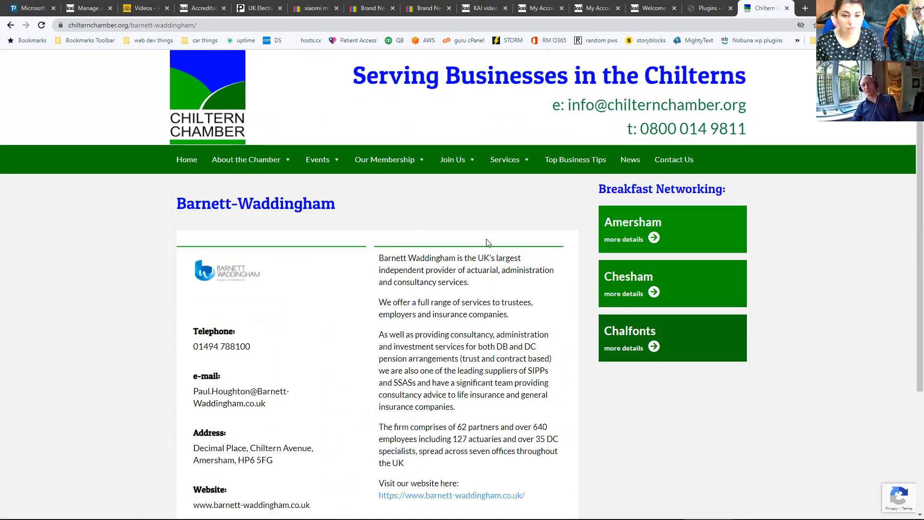
{"action": "scroll", "coordinate": [488, 242], "scroll_direction": "down", "scroll_amount": 2}
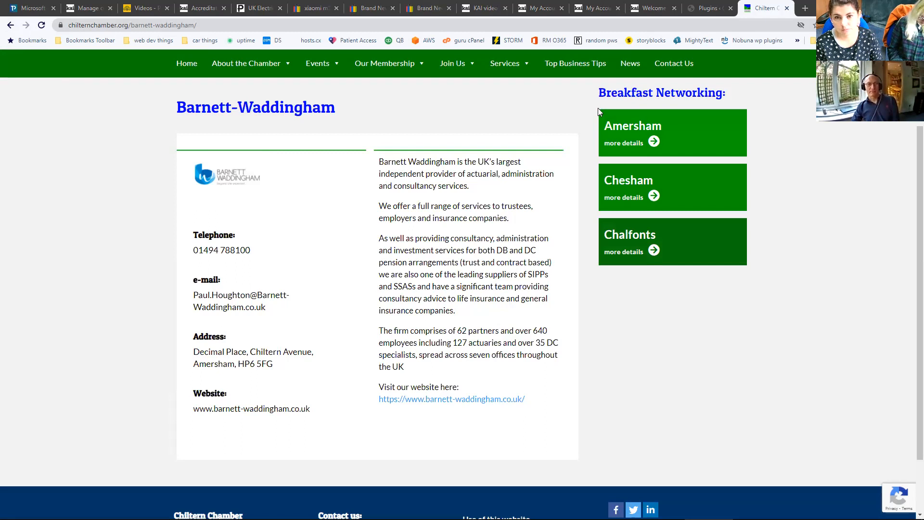
- Switch back to the Green Telecom post in the WordPress editor and review its excerpt, custom fields, categories and featured image
{"action": "key", "text": "alt+Tab"}
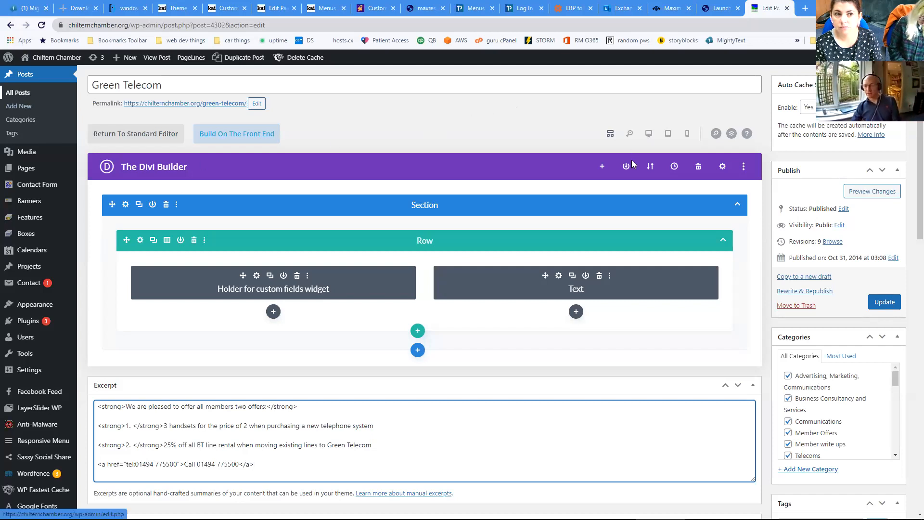
{"action": "scroll", "coordinate": [634, 158], "scroll_direction": "down", "scroll_amount": 7}
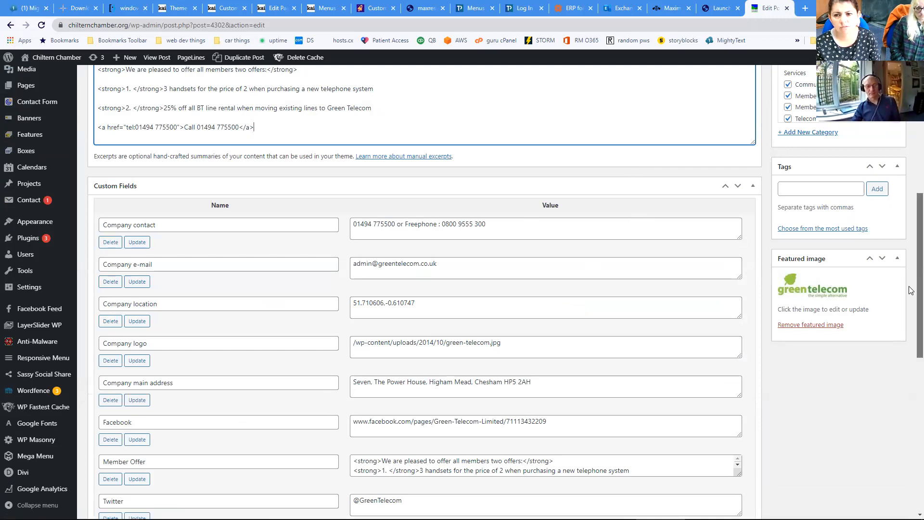
{"action": "scroll", "coordinate": [911, 284], "scroll_direction": "up", "scroll_amount": 1}
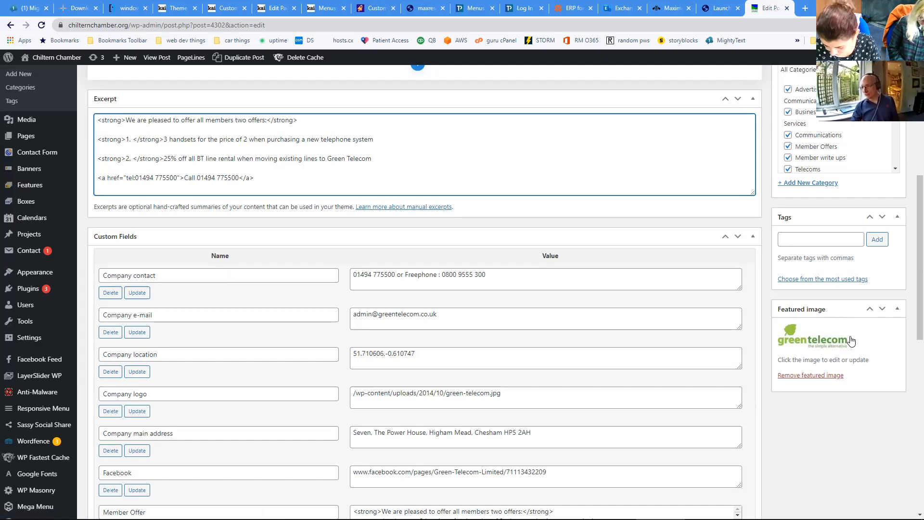
{"action": "scroll", "coordinate": [911, 311], "scroll_direction": "up", "scroll_amount": 2}
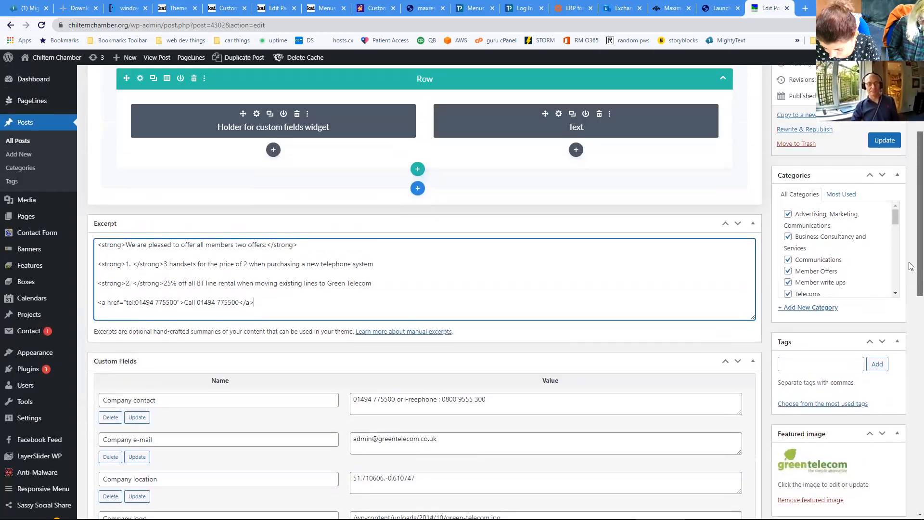
{"action": "scroll", "coordinate": [911, 299], "scroll_direction": "down", "scroll_amount": 3}
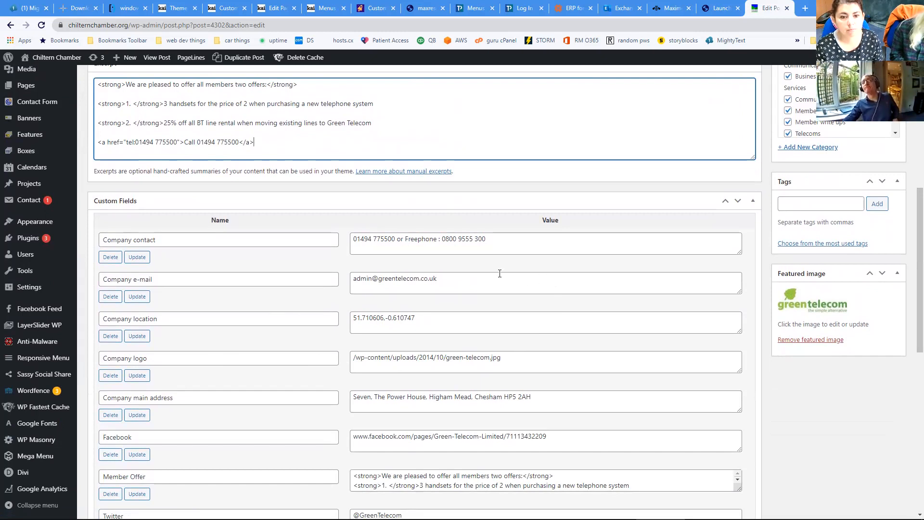
{"action": "scroll", "coordinate": [500, 273], "scroll_direction": "up", "scroll_amount": 5}
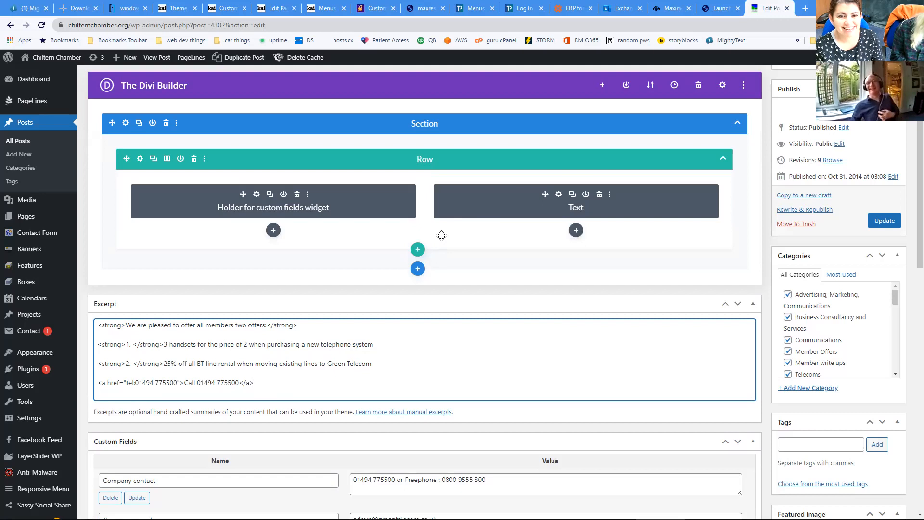
- Leave the Green Telecom post, discarding its unsaved changes, and search all posts for "barnett"
{"action": "left_click", "coordinate": [20, 142]}
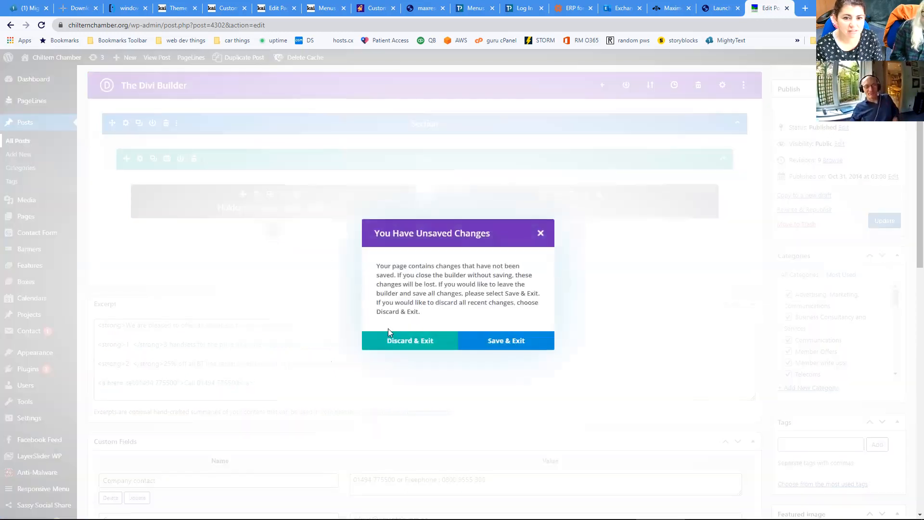
{"action": "left_click", "coordinate": [406, 338]}
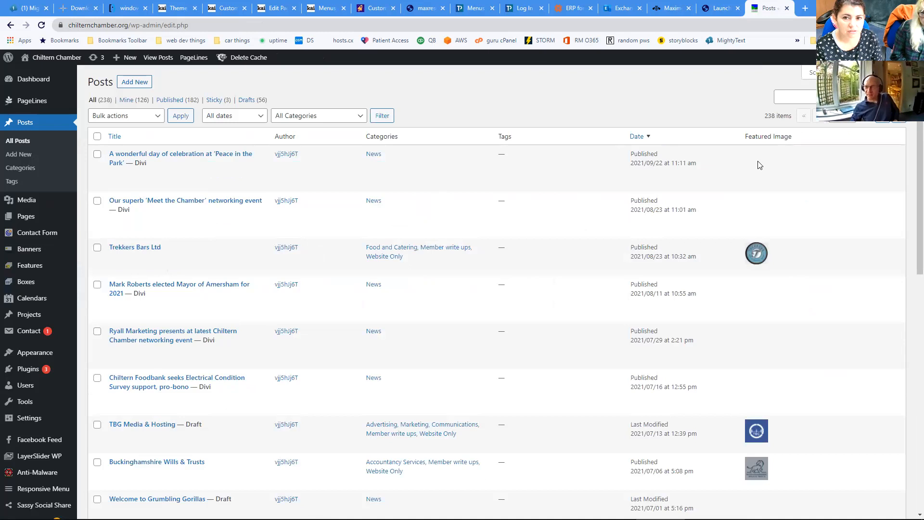
{"action": "type", "text": "barrett"}
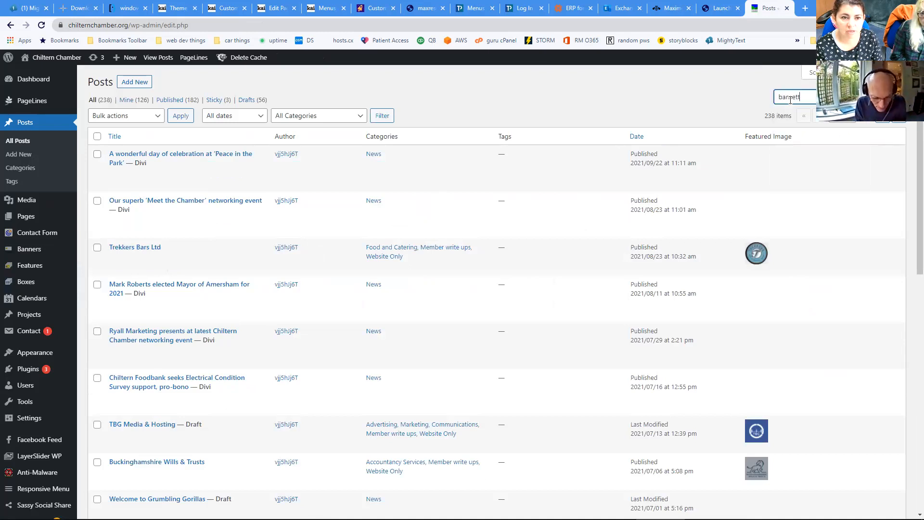
{"action": "key", "text": "Return"}
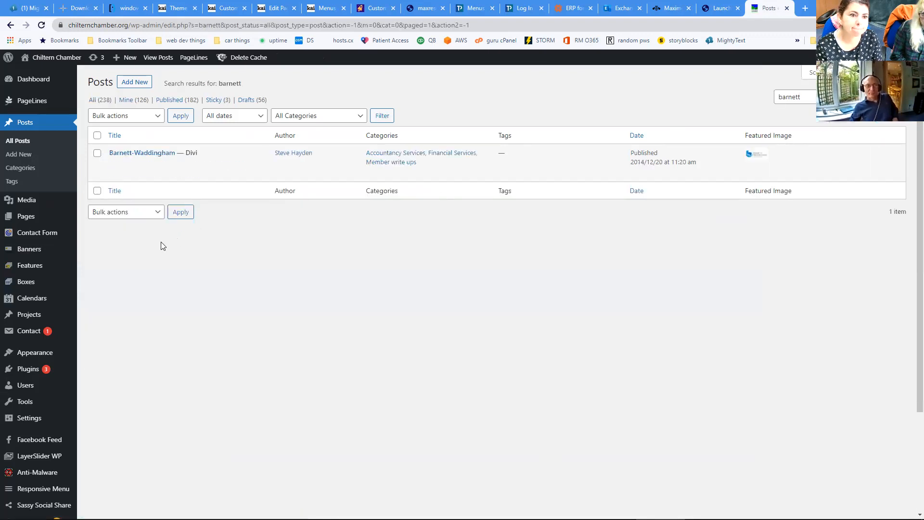
- Check the Quick Edit settings of the Barnett-Waddingham post and close them without updating
{"action": "mouse_move", "coordinate": [155, 157]}
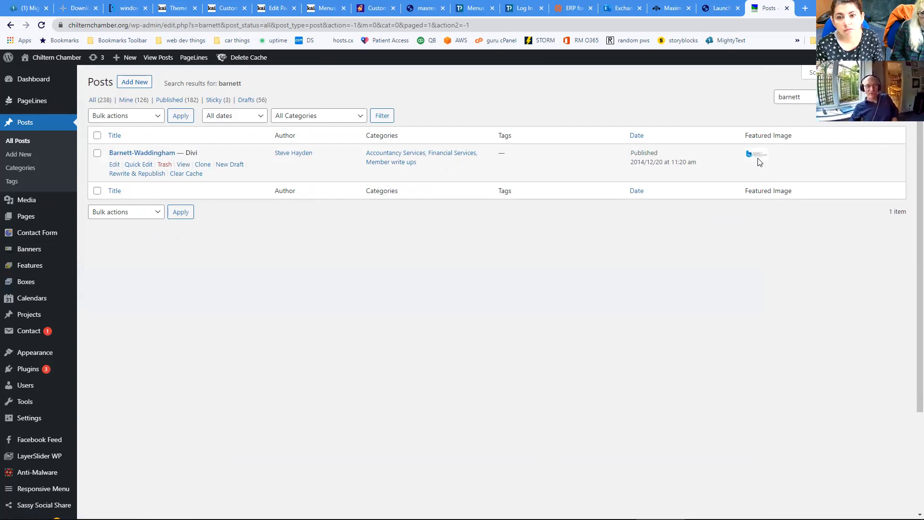
{"action": "left_click", "coordinate": [137, 165]}
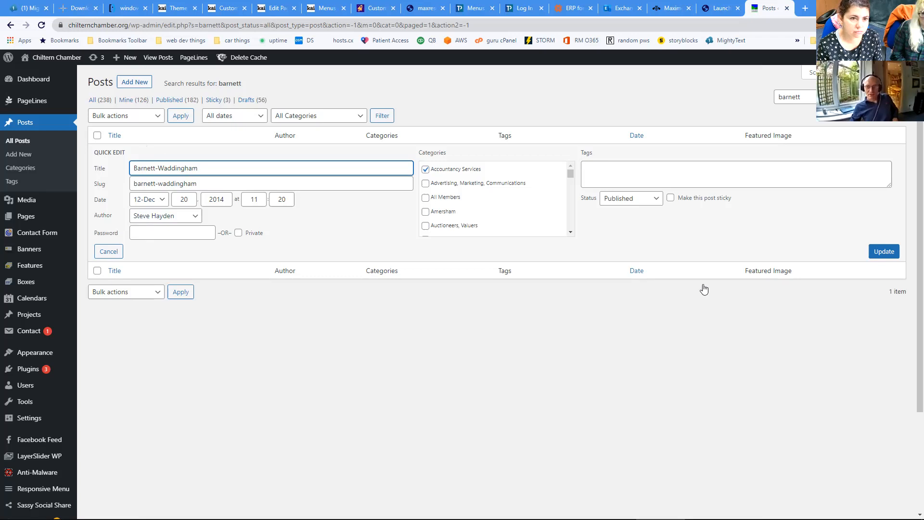
{"action": "left_click", "coordinate": [110, 251]}
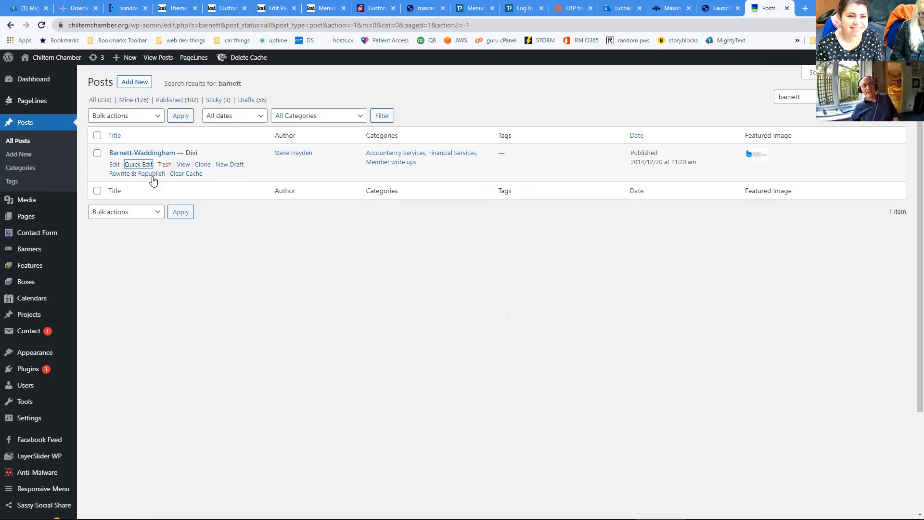
- Open the Trekkers Bars Ltd post from the full posts list and examine its website link, excerpt, custom fields and featured image
{"action": "left_click", "coordinate": [24, 143]}
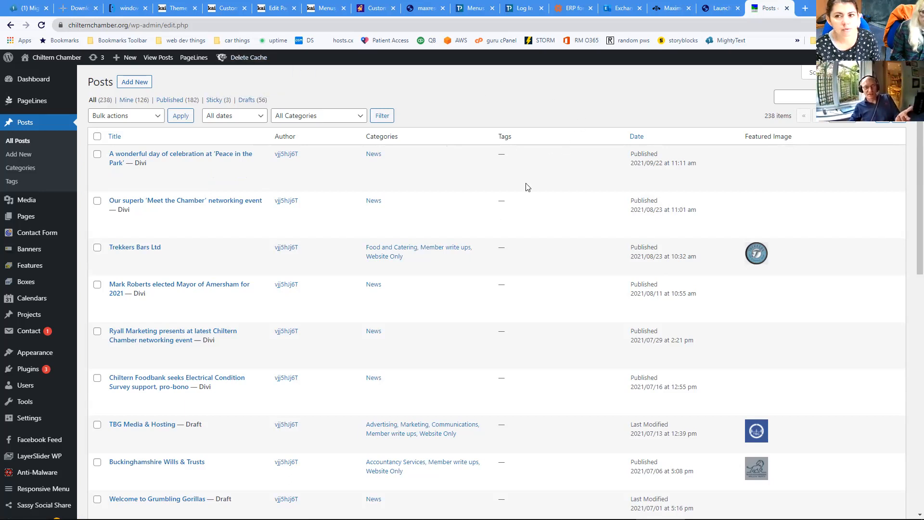
{"action": "mouse_move", "coordinate": [427, 264]}
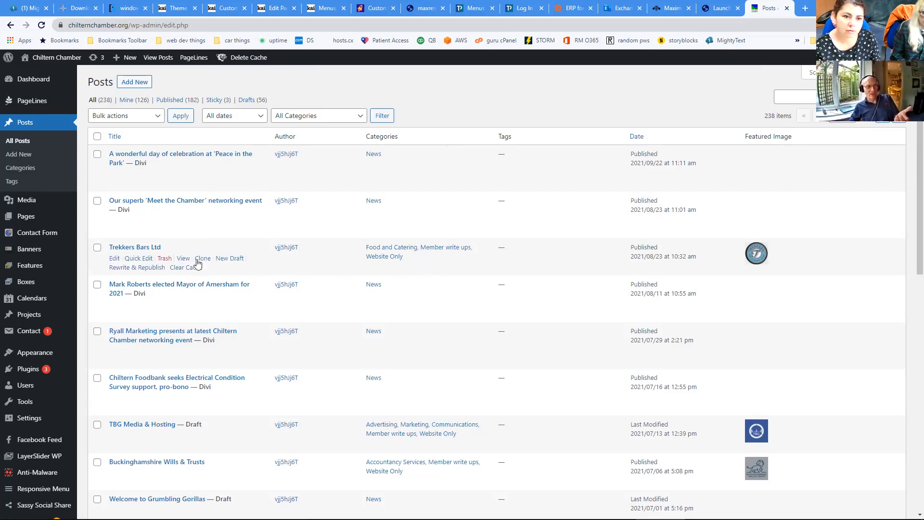
{"action": "left_click", "coordinate": [141, 248]}
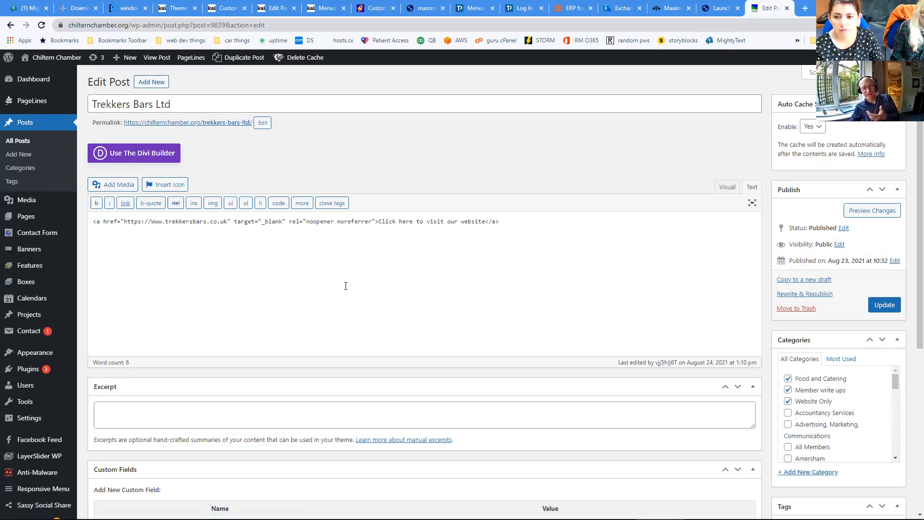
{"action": "scroll", "coordinate": [346, 286], "scroll_direction": "down", "scroll_amount": 5}
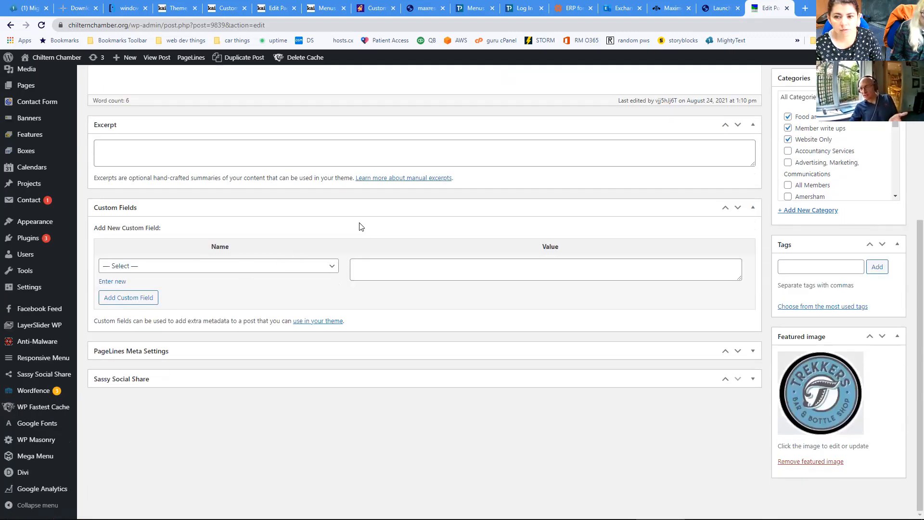
{"action": "scroll", "coordinate": [361, 226], "scroll_direction": "up", "scroll_amount": 3}
{"action": "scroll", "coordinate": [360, 226], "scroll_direction": "down", "scroll_amount": 2}
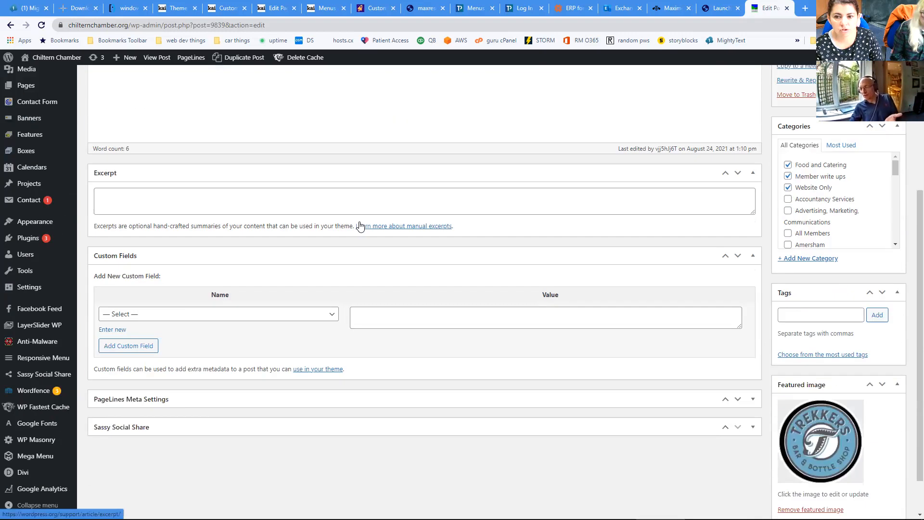
{"action": "scroll", "coordinate": [331, 145], "scroll_direction": "up", "scroll_amount": 4}
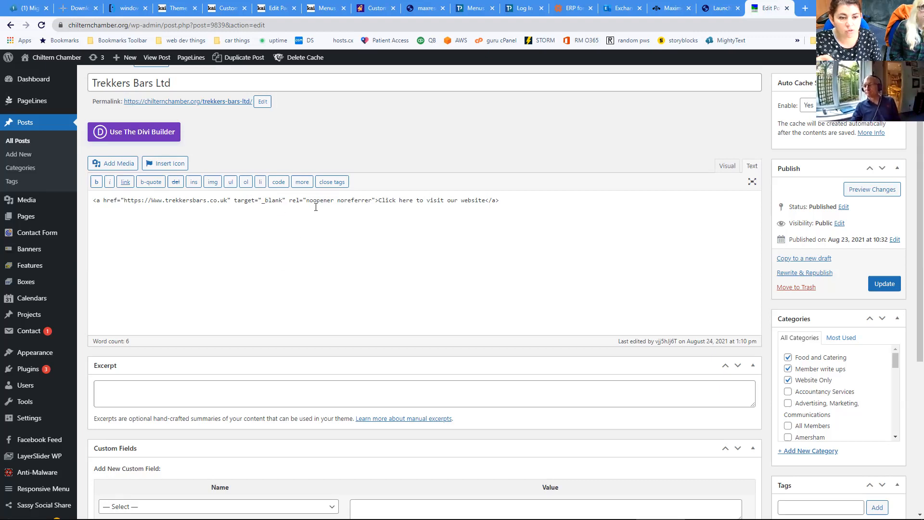
- Review the excerpt and the list of available custom field names in the Trekkers Bars Ltd post without choosing one
{"action": "scroll", "coordinate": [304, 245], "scroll_direction": "down", "scroll_amount": 3}
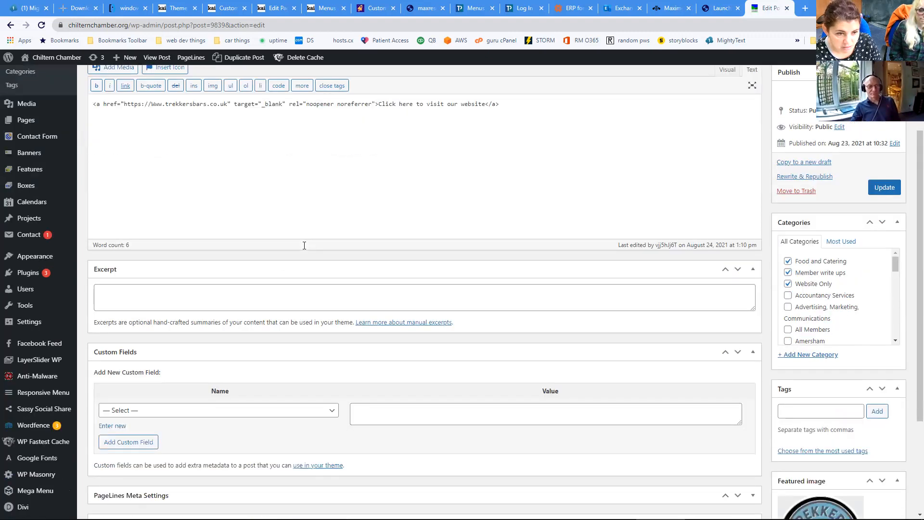
{"action": "scroll", "coordinate": [372, 212], "scroll_direction": "down", "scroll_amount": 1}
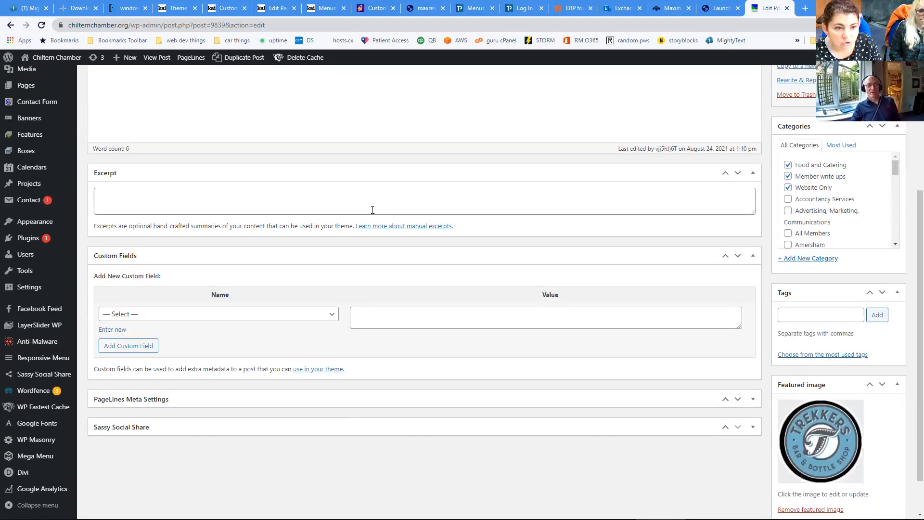
{"action": "left_click", "coordinate": [334, 314]}
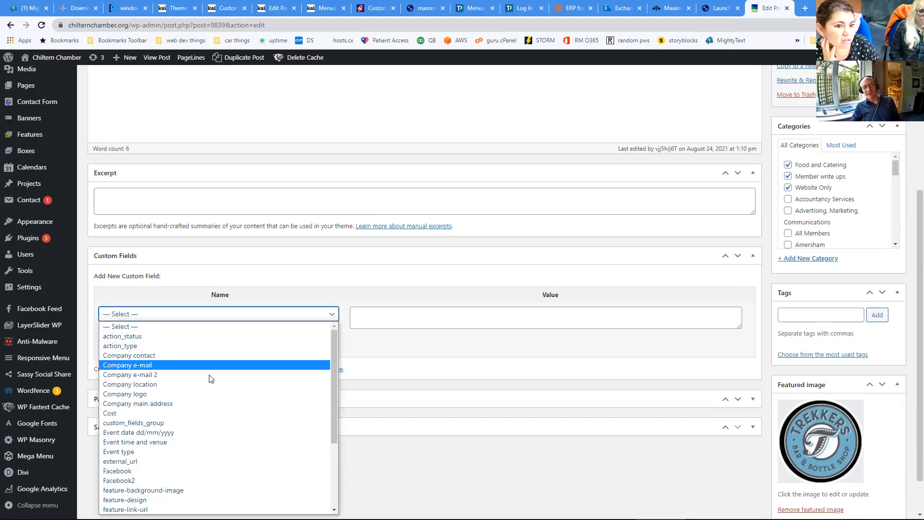
{"action": "left_click", "coordinate": [335, 457]}
{"action": "left_click_drag", "start_coordinate": [334, 454], "coordinate": [328, 374]}
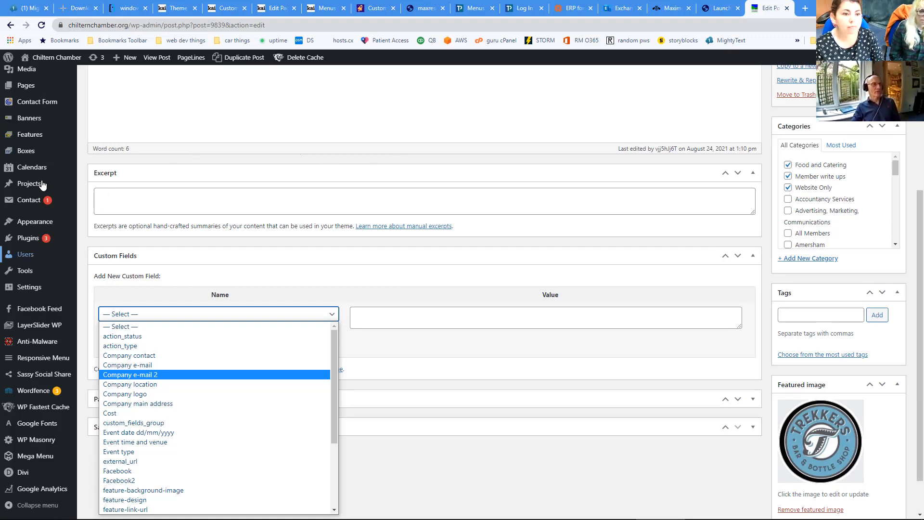
- Return to the full posts list, search it for "barnett" and open the Barnett-Waddingham post for editing
{"action": "scroll", "coordinate": [44, 146], "scroll_direction": "up", "scroll_amount": 3}
{"action": "left_click", "coordinate": [41, 144]}
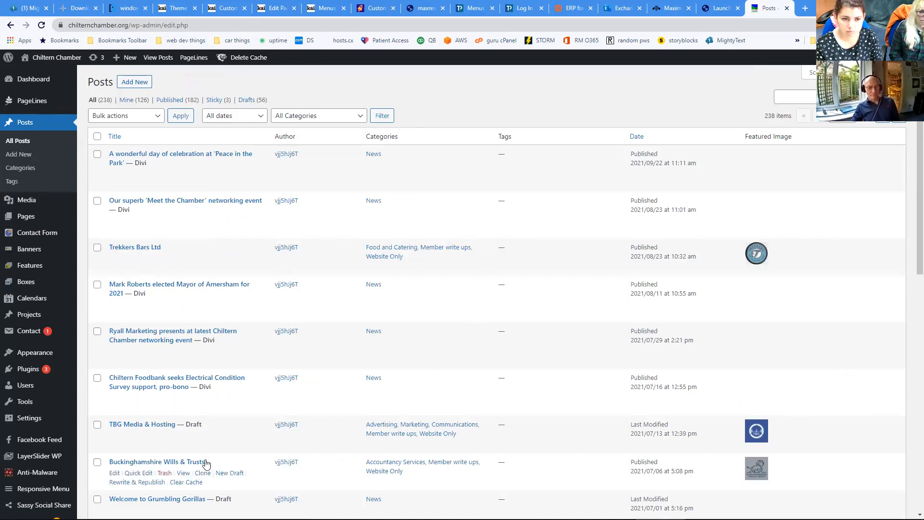
{"action": "left_click", "coordinate": [782, 99]}
{"action": "type", "text": "barnett"}
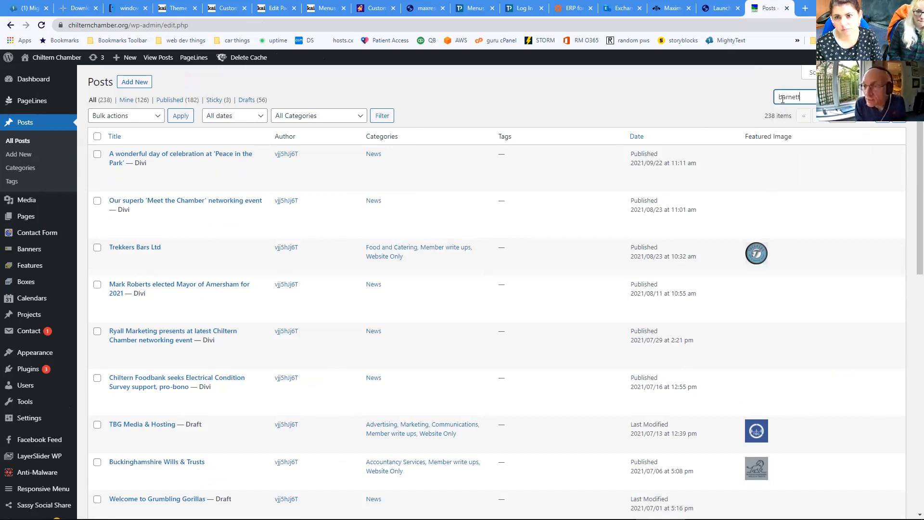
{"action": "key", "text": "Return"}
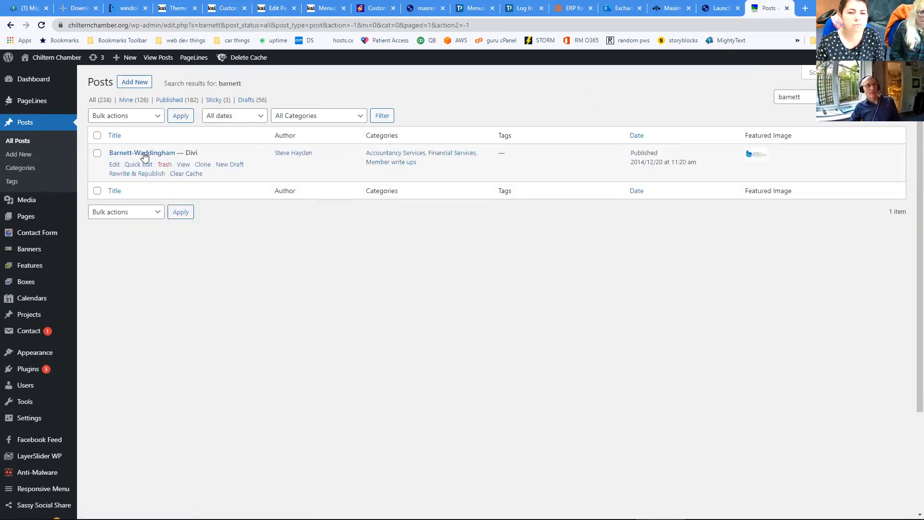
{"action": "left_click", "coordinate": [144, 155]}
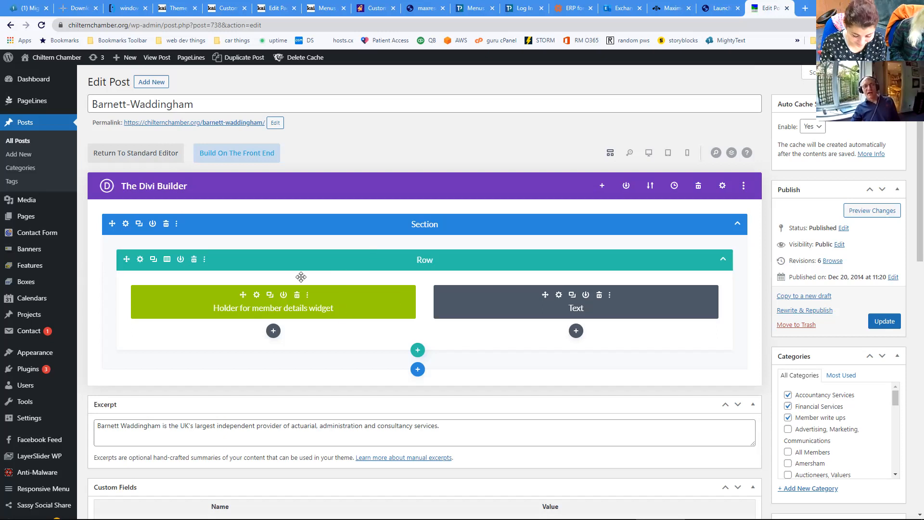
- Inspect the row's column layout choices and the member details widget holder's Content, Design and Advanced settings, closing both without changes
{"action": "left_click", "coordinate": [167, 261]}
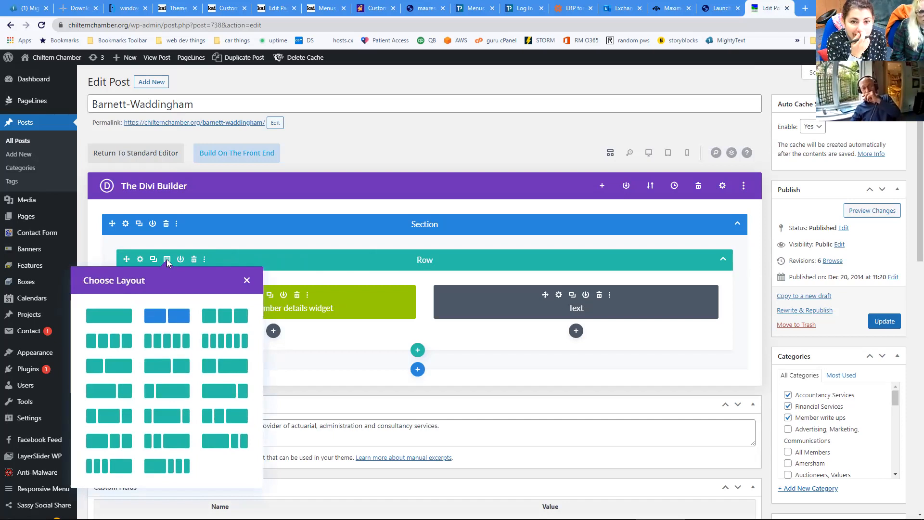
{"action": "left_click", "coordinate": [247, 281]}
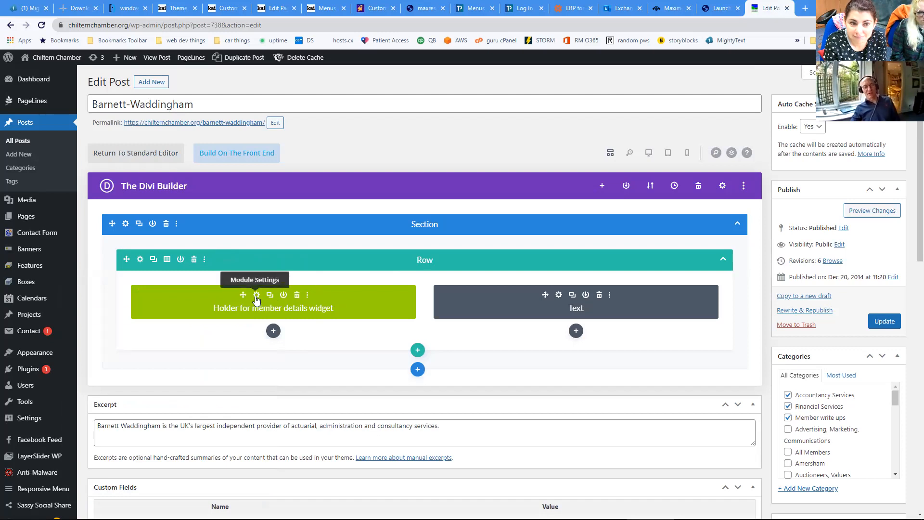
{"action": "left_click", "coordinate": [256, 295]}
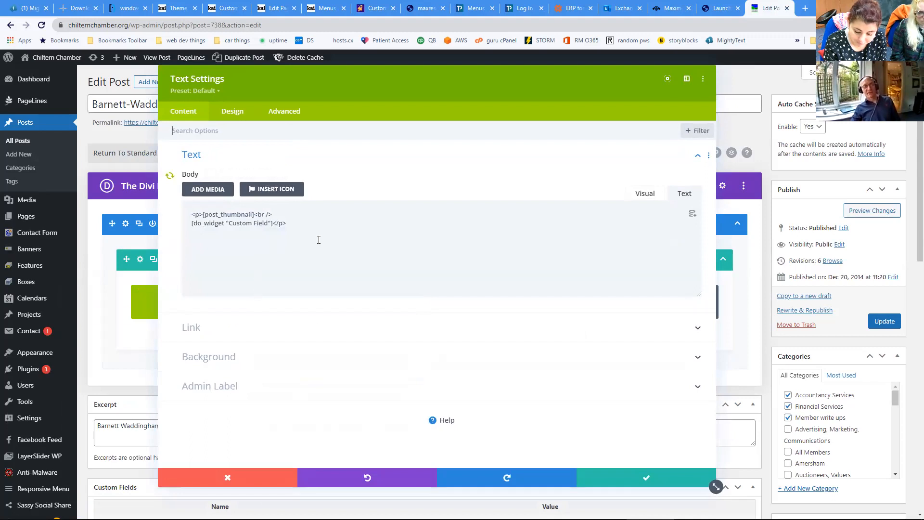
{"action": "left_click", "coordinate": [236, 115]}
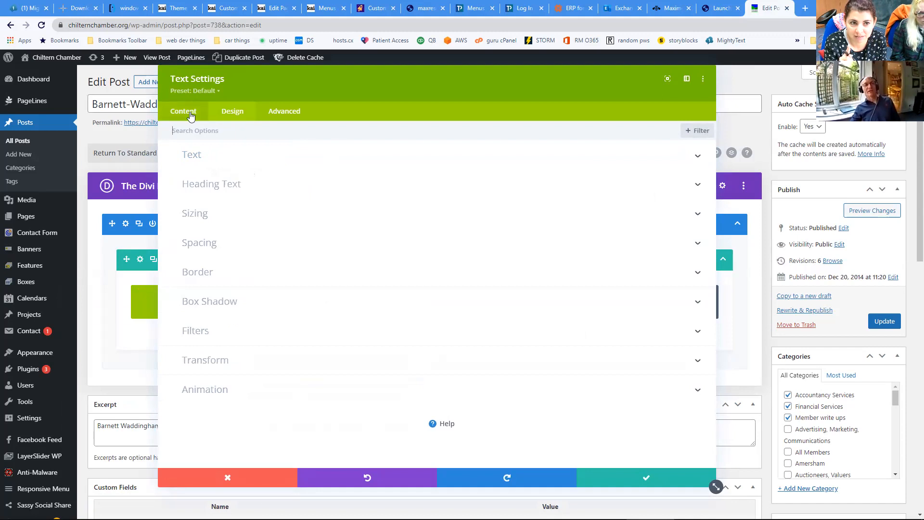
{"action": "left_click", "coordinate": [204, 117]}
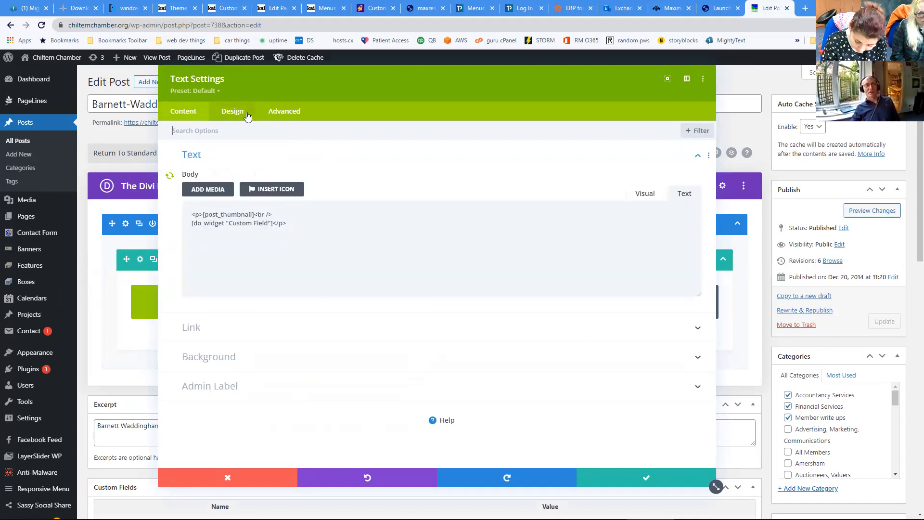
{"action": "left_click", "coordinate": [248, 117]}
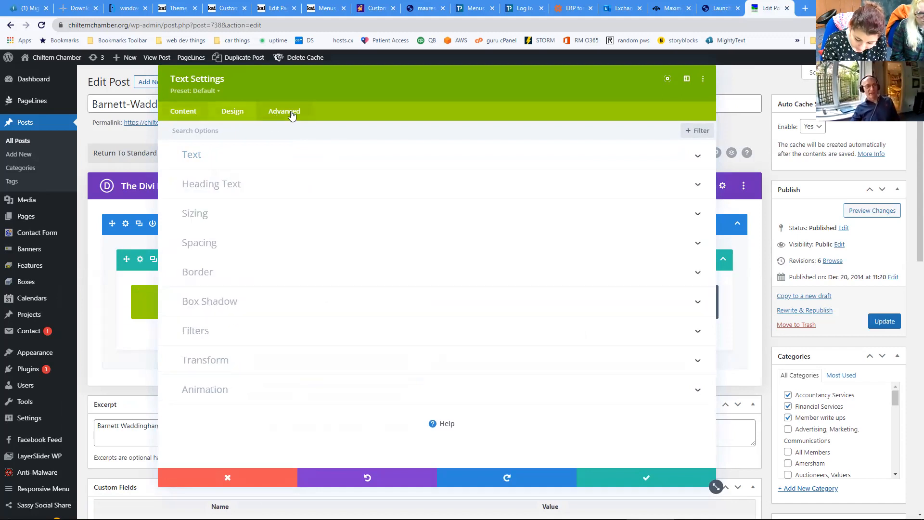
{"action": "left_click", "coordinate": [289, 117]}
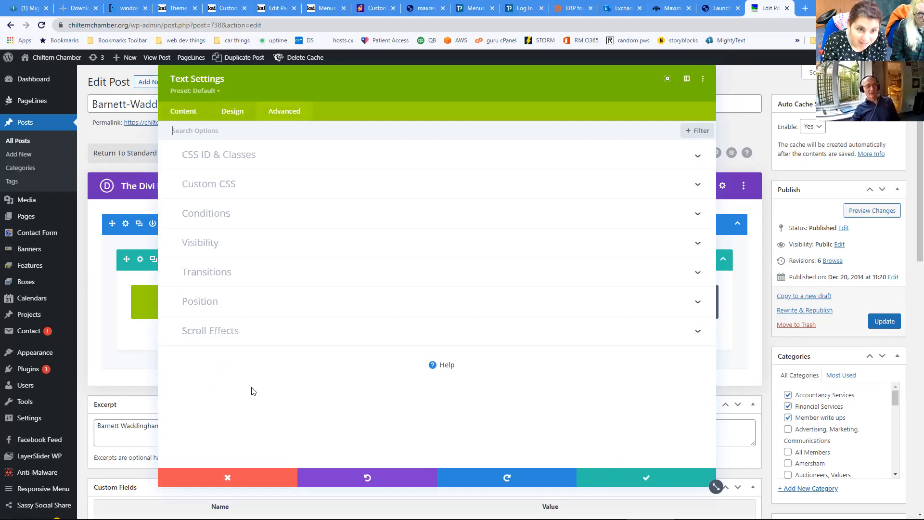
{"action": "left_click", "coordinate": [234, 476]}
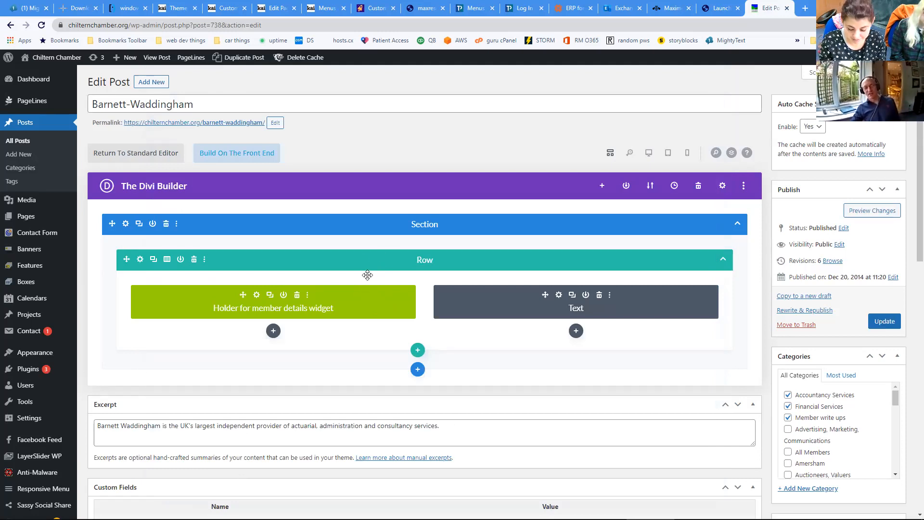
- Copy the Divi section, paste it as a second section, and delete one of the two sections
{"action": "right_click", "coordinate": [362, 223]}
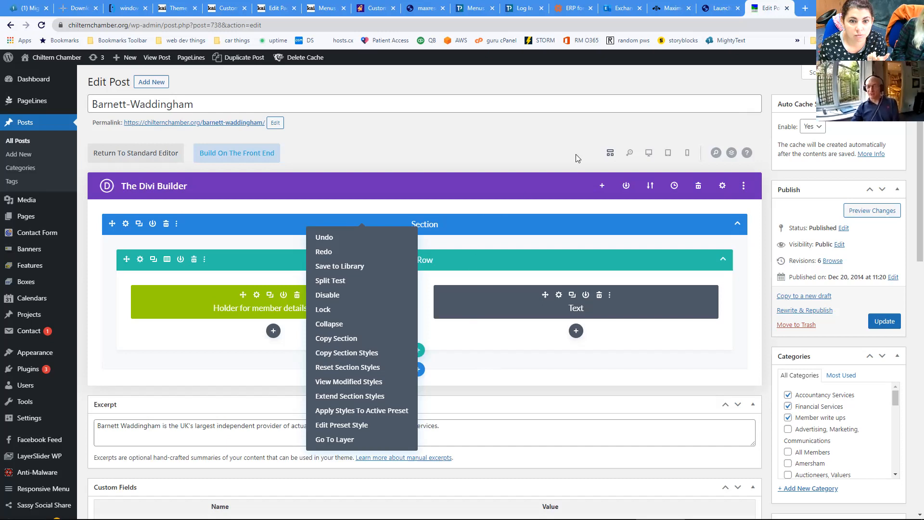
{"action": "left_click", "coordinate": [338, 339]}
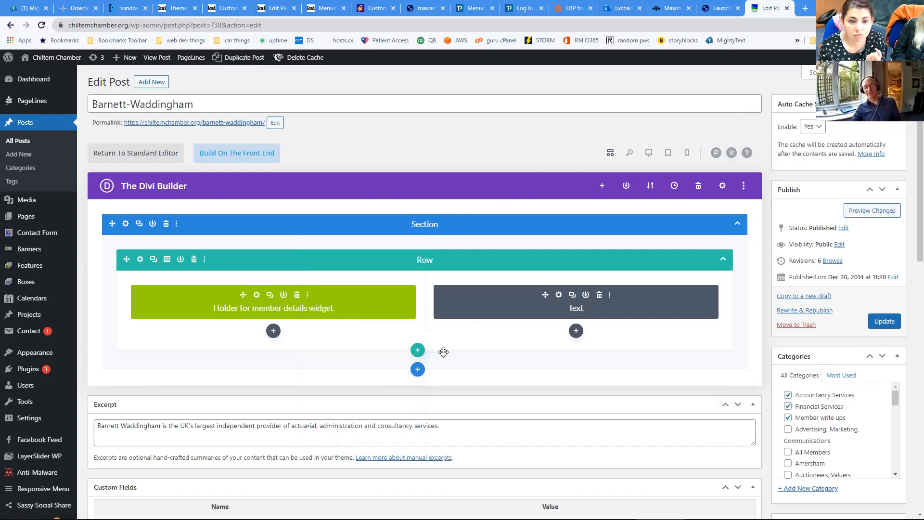
{"action": "right_click", "coordinate": [419, 373]}
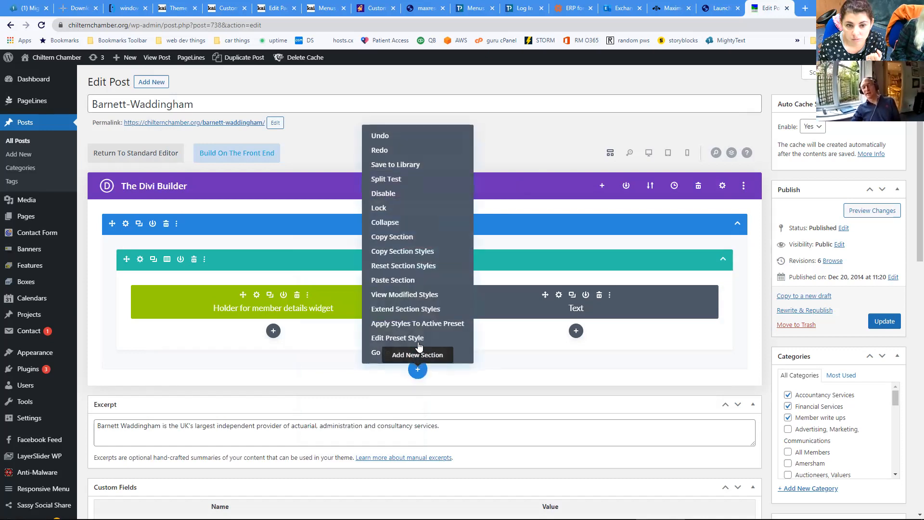
{"action": "left_click", "coordinate": [405, 280]}
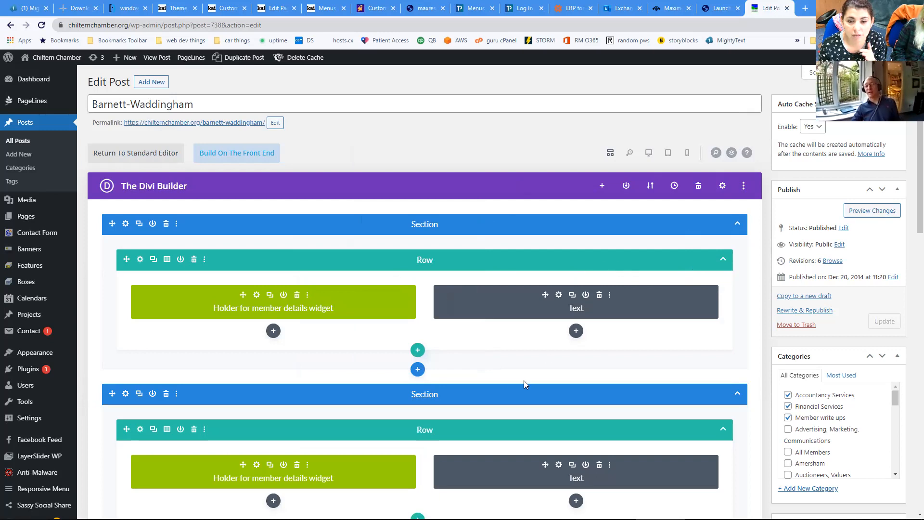
{"action": "left_click_drag", "start_coordinate": [496, 356], "coordinate": [496, 227]}
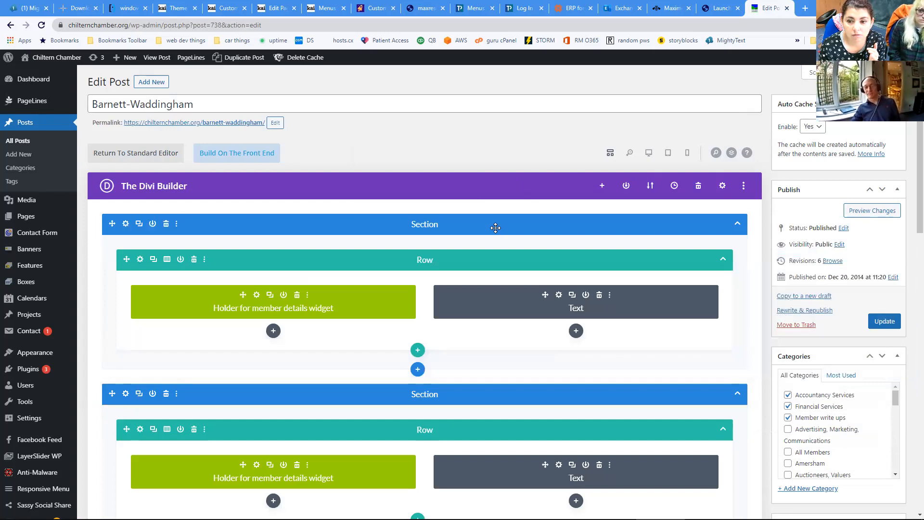
{"action": "left_click", "coordinate": [166, 224]}
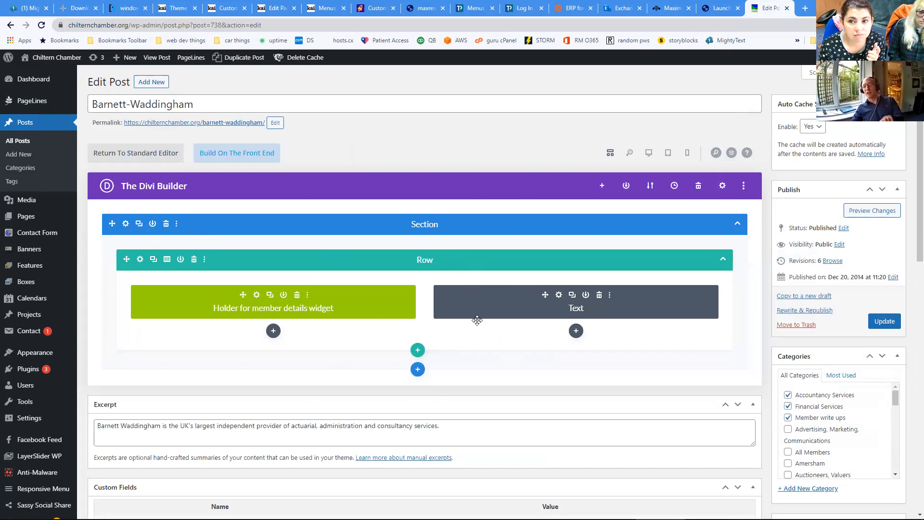
- Examine the Barnett-Waddingham post's excerpt, custom field values, featured image and revisions
{"action": "scroll", "coordinate": [477, 320], "scroll_direction": "down", "scroll_amount": 2}
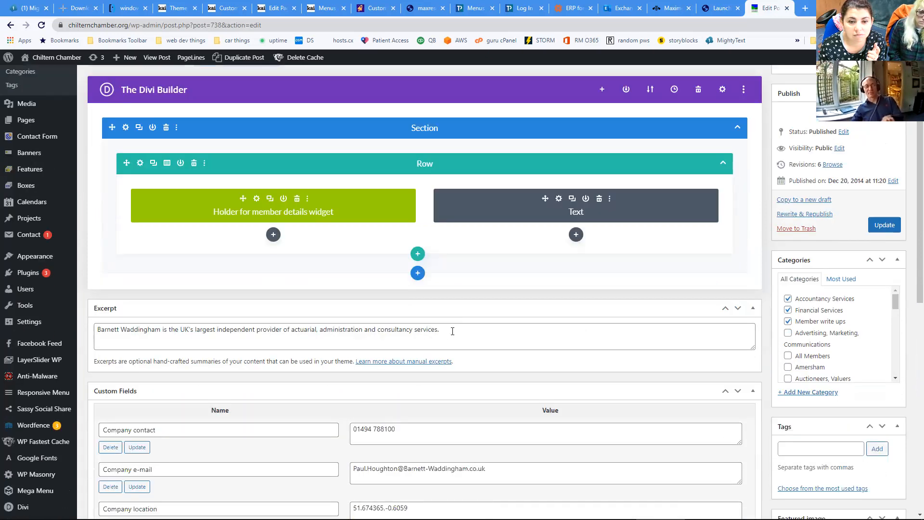
{"action": "scroll", "coordinate": [452, 331], "scroll_direction": "down", "scroll_amount": 5}
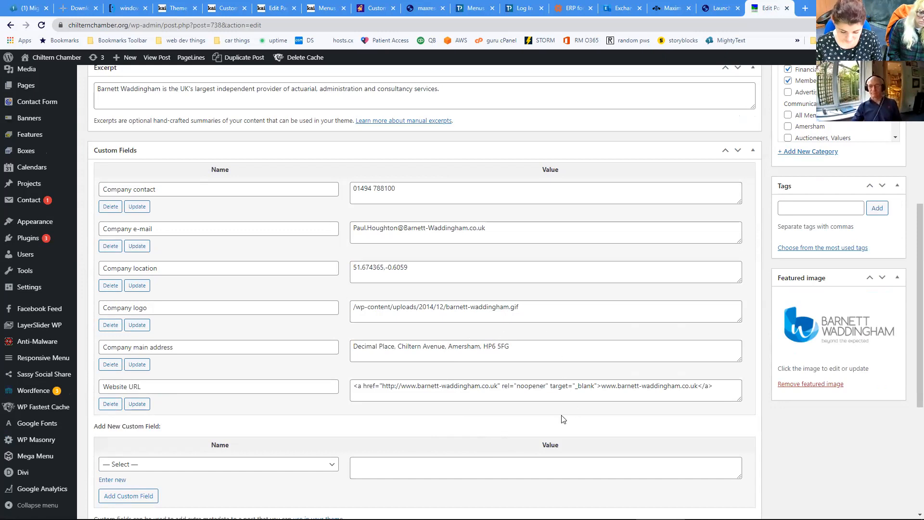
{"action": "scroll", "coordinate": [462, 382], "scroll_direction": "down", "scroll_amount": 3}
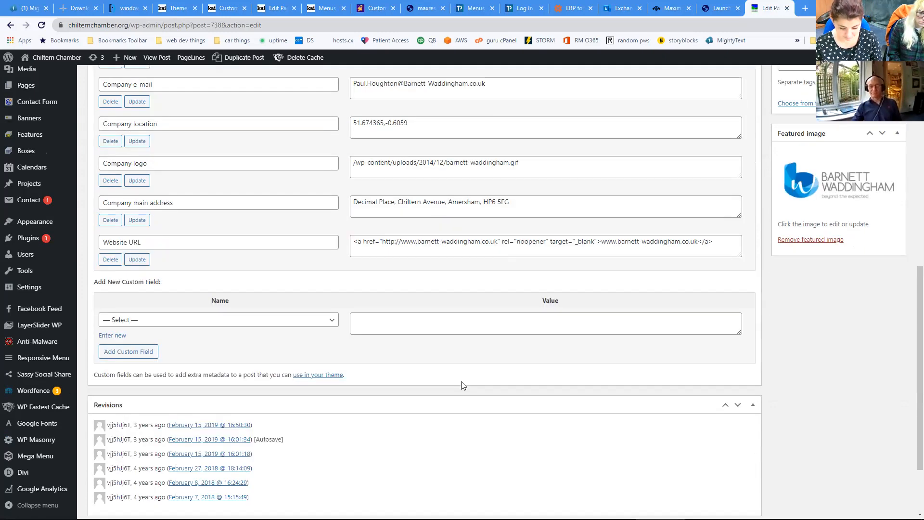
- Examine the Barnett-Waddingham post's ticked categories and the rest of the category list, including Member Offers and Non-Member Offers
{"action": "scroll", "coordinate": [462, 382], "scroll_direction": "up", "scroll_amount": 8}
{"action": "scroll", "coordinate": [462, 385], "scroll_direction": "up", "scroll_amount": 1}
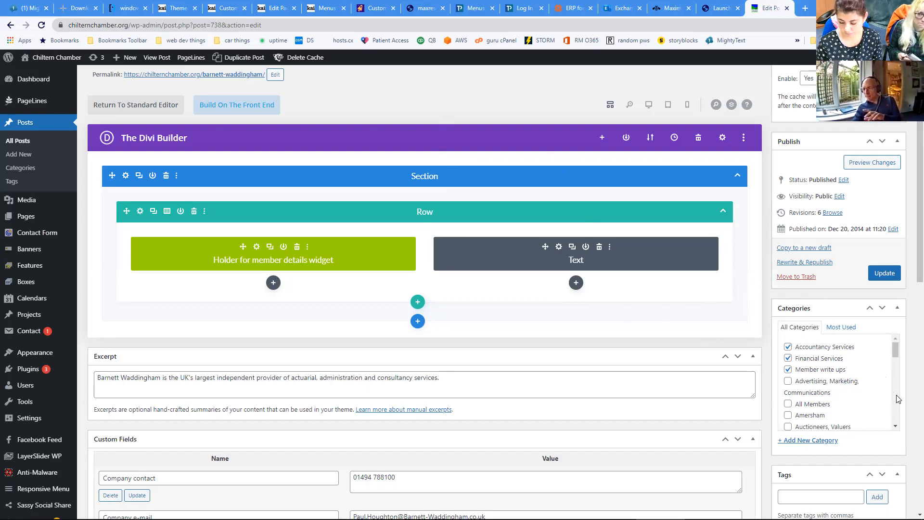
{"action": "scroll", "coordinate": [897, 398], "scroll_direction": "down", "scroll_amount": 2}
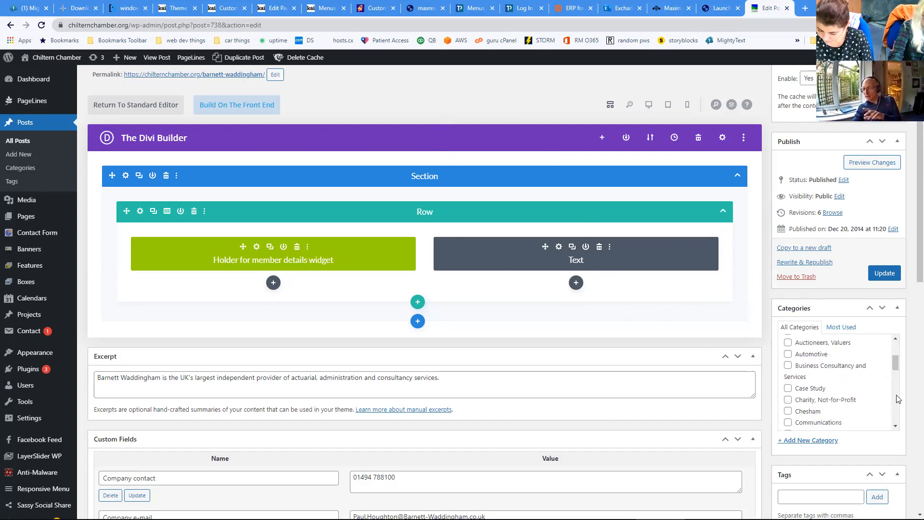
{"action": "scroll", "coordinate": [897, 399], "scroll_direction": "down", "scroll_amount": 2}
{"action": "scroll", "coordinate": [897, 398], "scroll_direction": "down", "scroll_amount": 2}
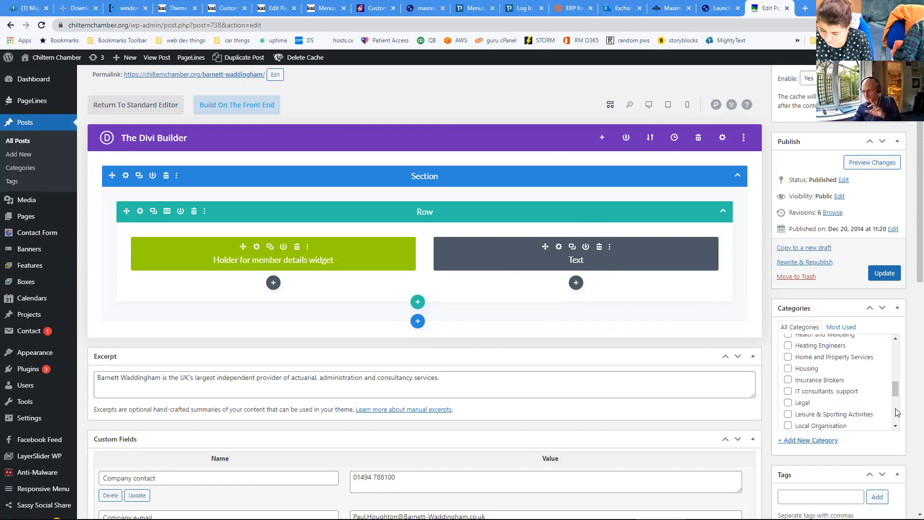
{"action": "scroll", "coordinate": [897, 412], "scroll_direction": "down", "scroll_amount": 2}
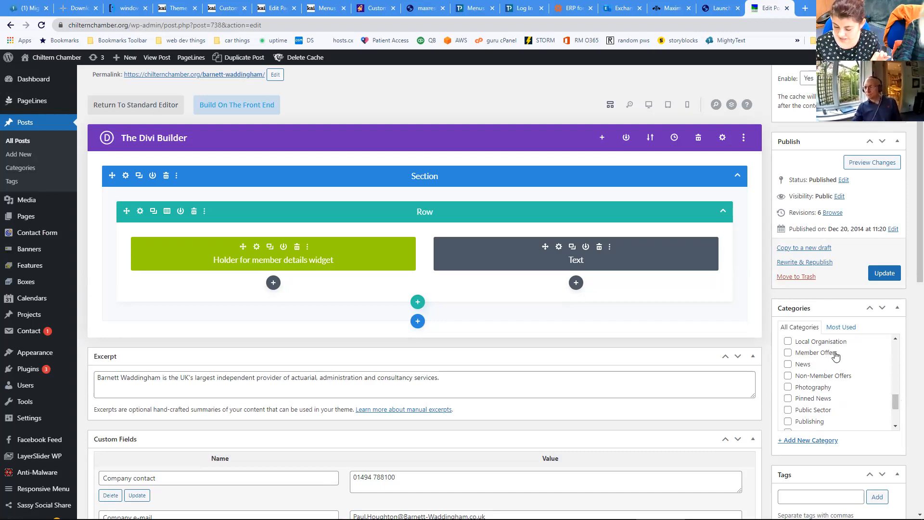
{"action": "left_click_drag", "start_coordinate": [896, 401], "coordinate": [893, 380]}
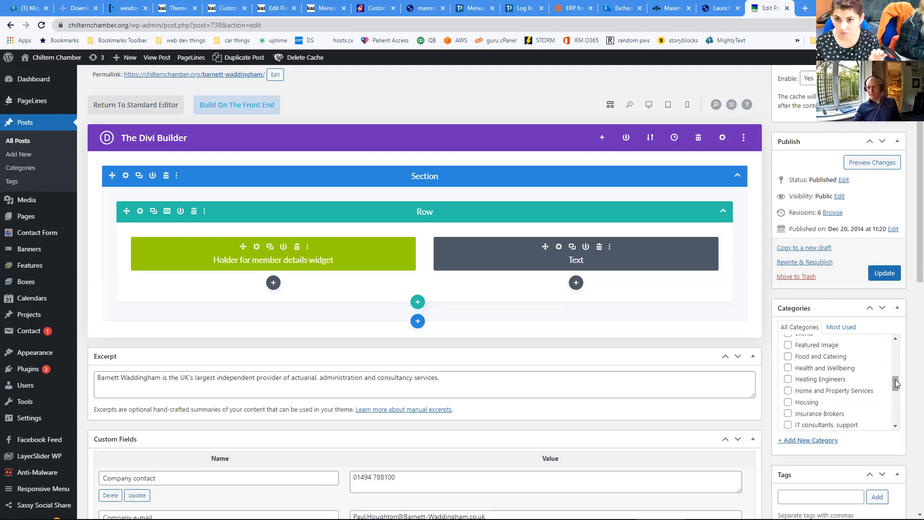
{"action": "left_click_drag", "start_coordinate": [895, 378], "coordinate": [896, 342]}
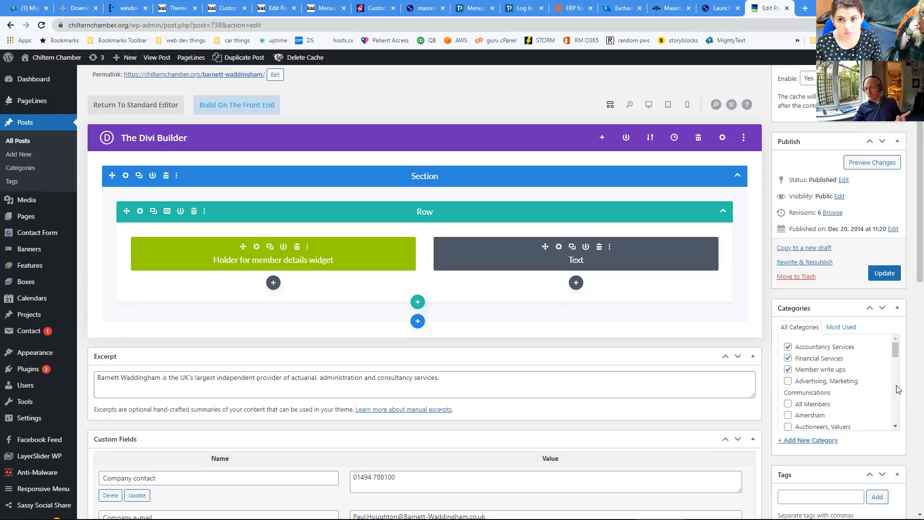
{"action": "scroll", "coordinate": [898, 389], "scroll_direction": "down", "scroll_amount": 2}
{"action": "scroll", "coordinate": [897, 392], "scroll_direction": "down", "scroll_amount": 2}
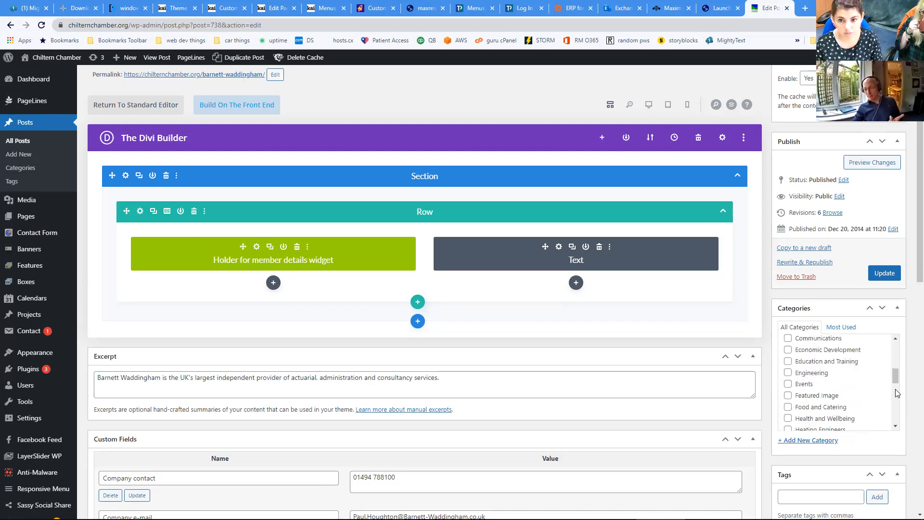
{"action": "scroll", "coordinate": [897, 413], "scroll_direction": "down", "scroll_amount": 3}
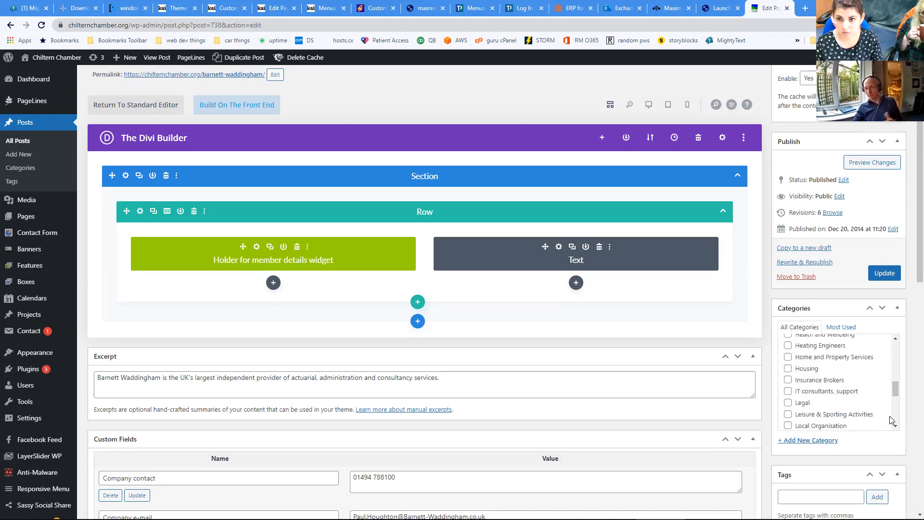
{"action": "scroll", "coordinate": [896, 414], "scroll_direction": "down", "scroll_amount": 3}
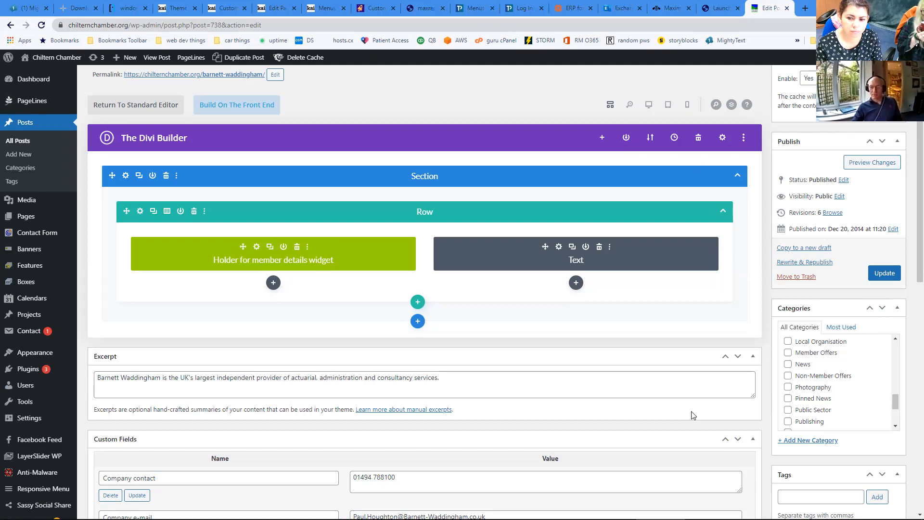
- On the public Chiltern Chamber site, open the Member to Member Offers page and examine its offer listings down to the footer
{"action": "key", "text": "alt+Tab"}
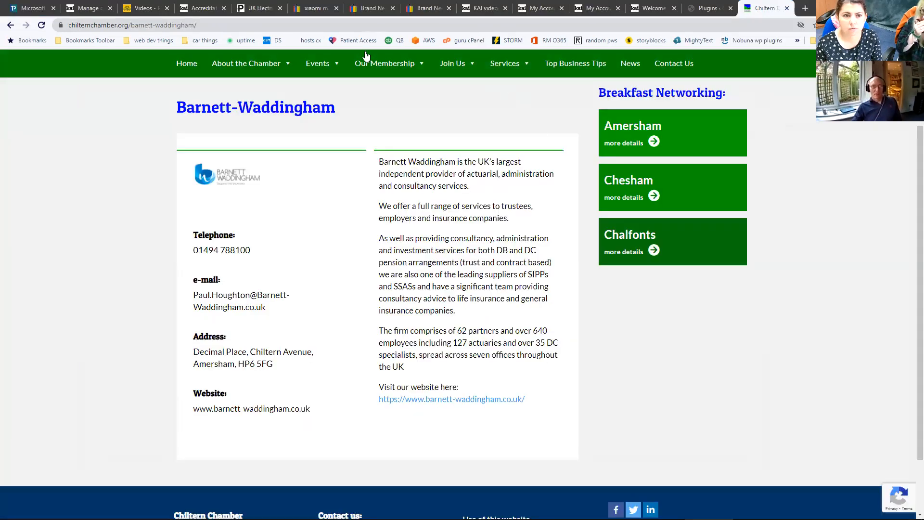
{"action": "mouse_move", "coordinate": [392, 67]}
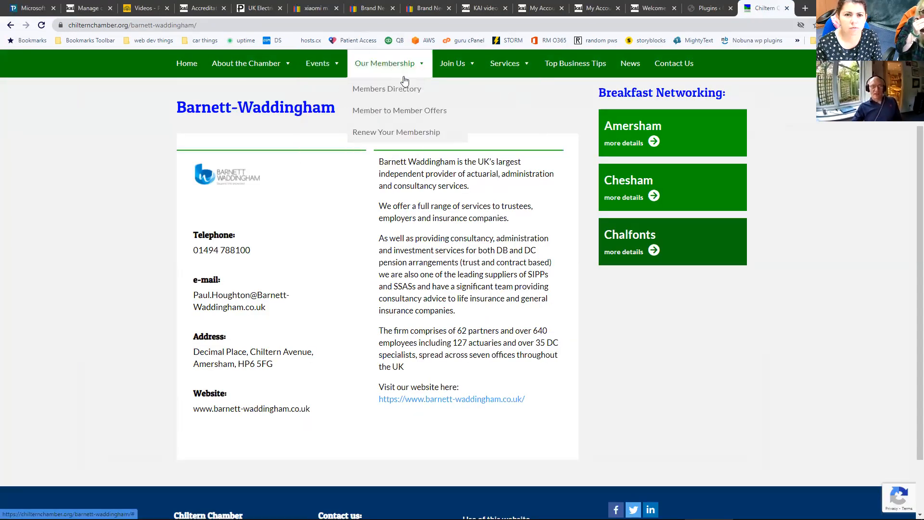
{"action": "left_click", "coordinate": [380, 111]}
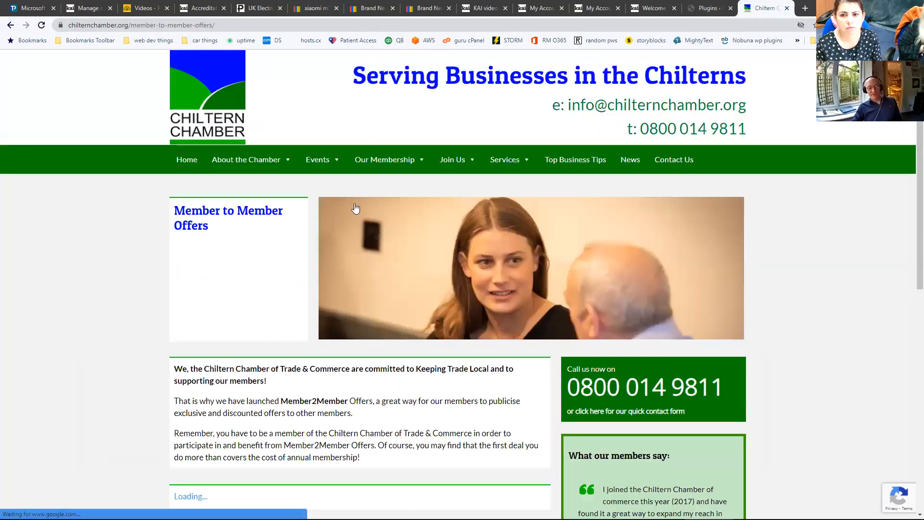
{"action": "scroll", "coordinate": [355, 208], "scroll_direction": "down", "scroll_amount": 4}
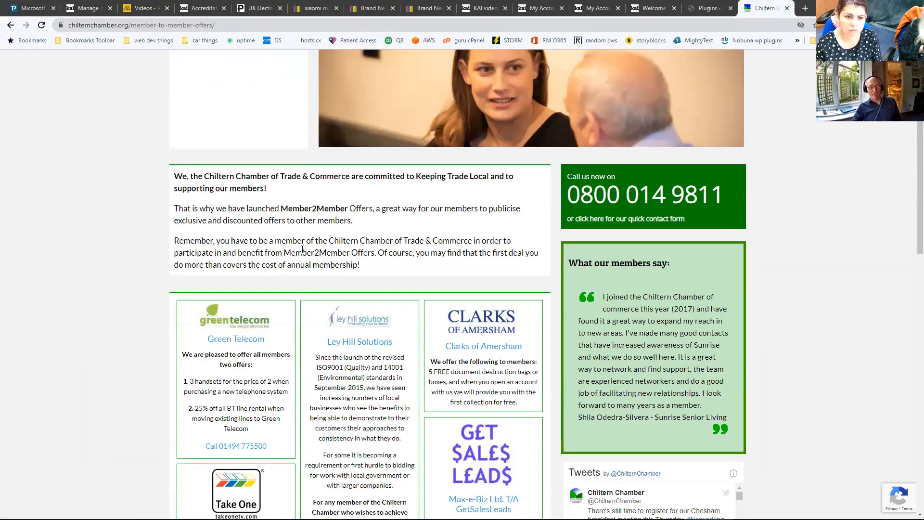
{"action": "scroll", "coordinate": [302, 233], "scroll_direction": "down", "scroll_amount": 5}
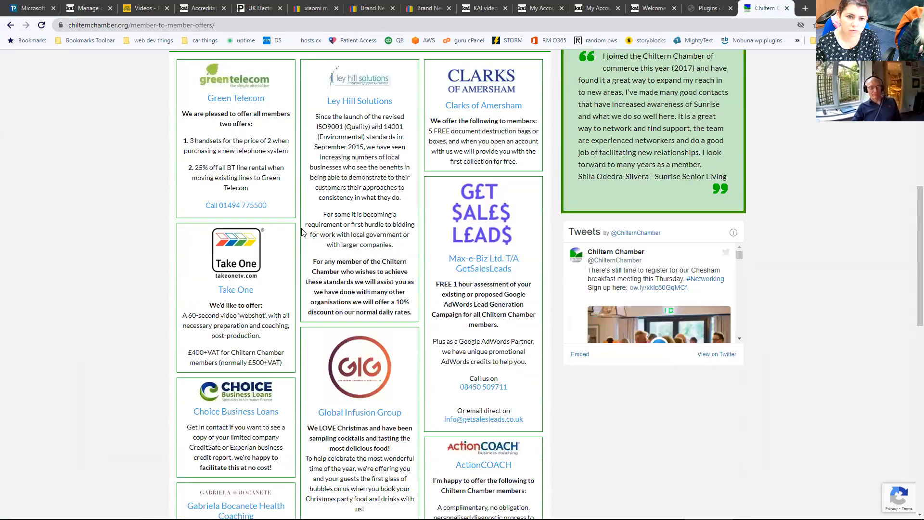
{"action": "scroll", "coordinate": [303, 232], "scroll_direction": "down", "scroll_amount": 7}
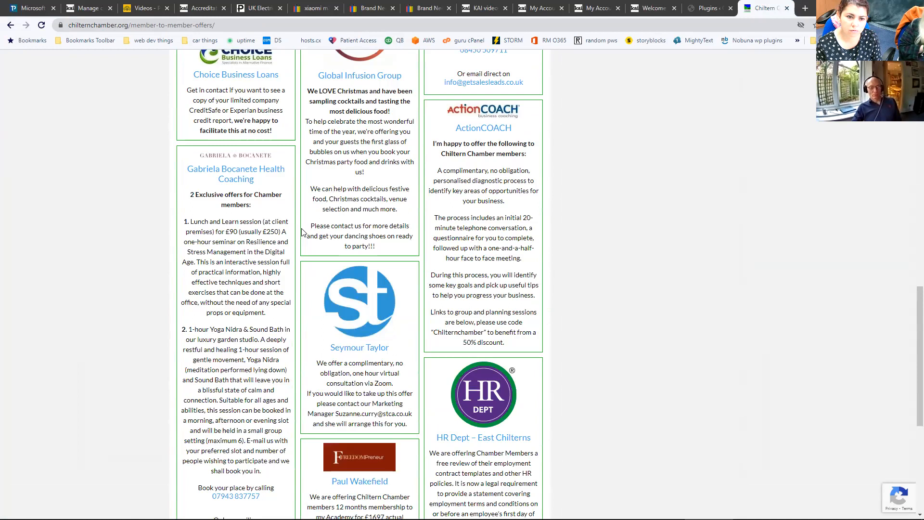
{"action": "scroll", "coordinate": [302, 233], "scroll_direction": "down", "scroll_amount": 3}
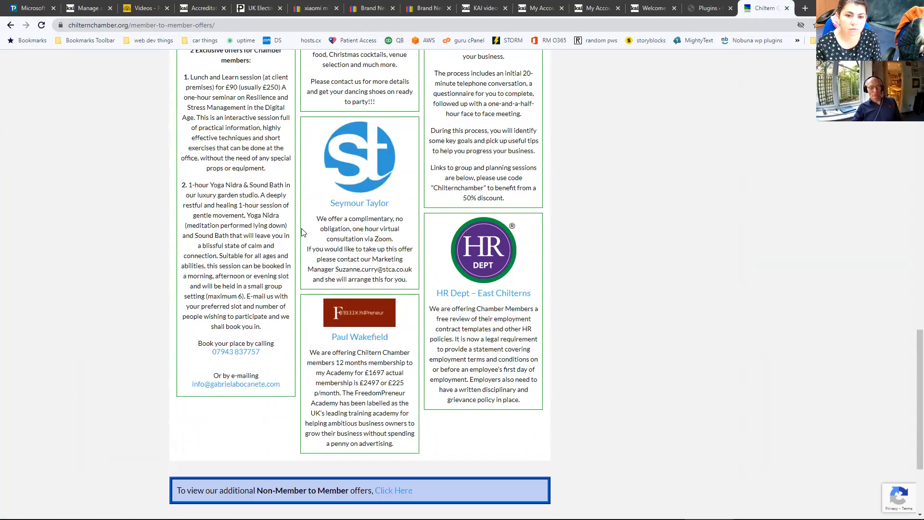
{"action": "scroll", "coordinate": [273, 257], "scroll_direction": "down", "scroll_amount": 3}
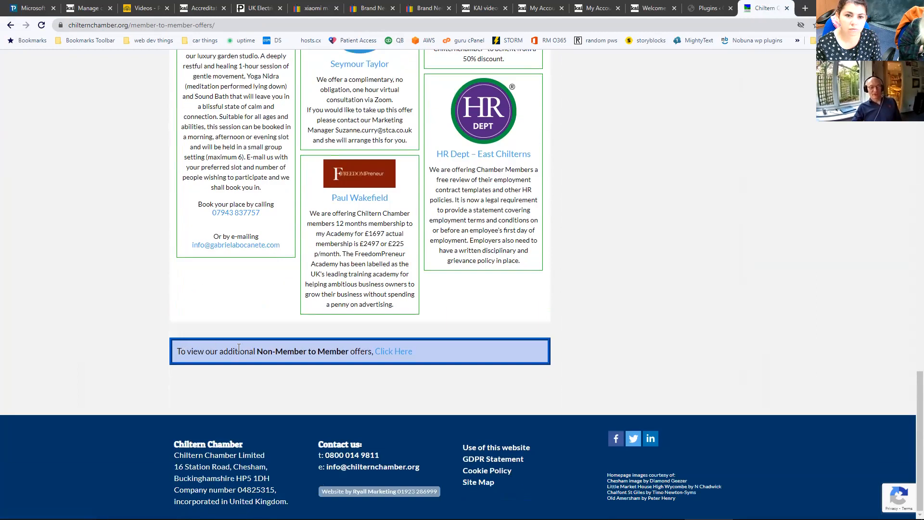
- Open the additional Non-Member to Member offers page and examine its introduction and offer listing
{"action": "left_click", "coordinate": [392, 355]}
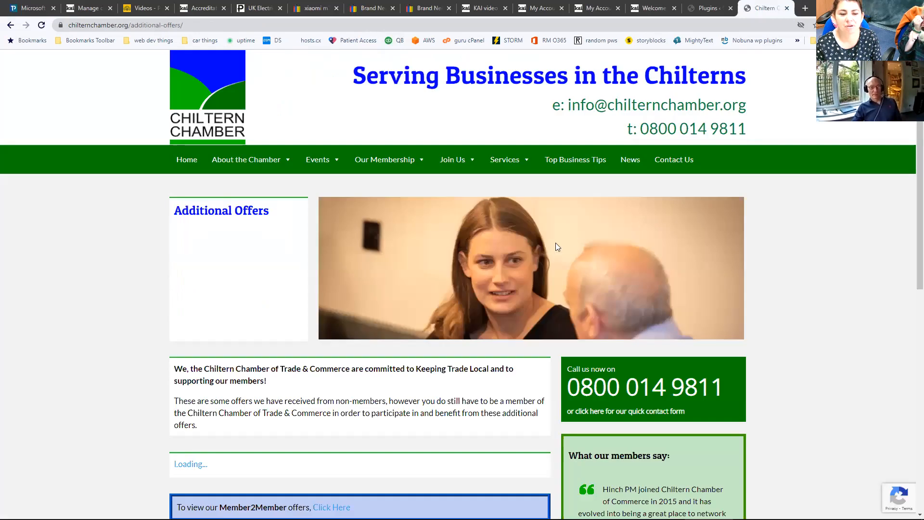
{"action": "scroll", "coordinate": [424, 262], "scroll_direction": "down", "scroll_amount": 4}
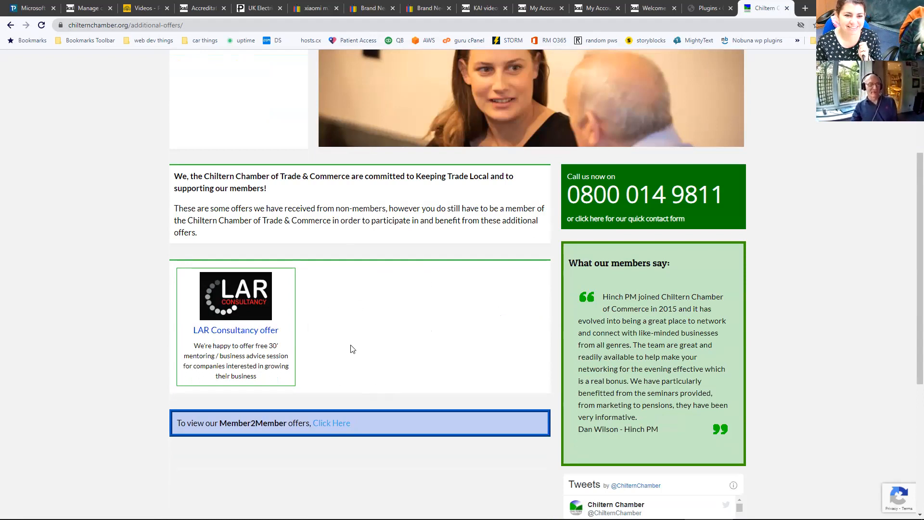
{"action": "scroll", "coordinate": [373, 346], "scroll_direction": "up", "scroll_amount": 4}
{"action": "scroll", "coordinate": [374, 346], "scroll_direction": "down", "scroll_amount": 5}
{"action": "scroll", "coordinate": [374, 346], "scroll_direction": "up", "scroll_amount": 3}
{"action": "scroll", "coordinate": [374, 346], "scroll_direction": "up", "scroll_amount": 2}
{"action": "scroll", "coordinate": [373, 345], "scroll_direction": "down", "scroll_amount": 1}
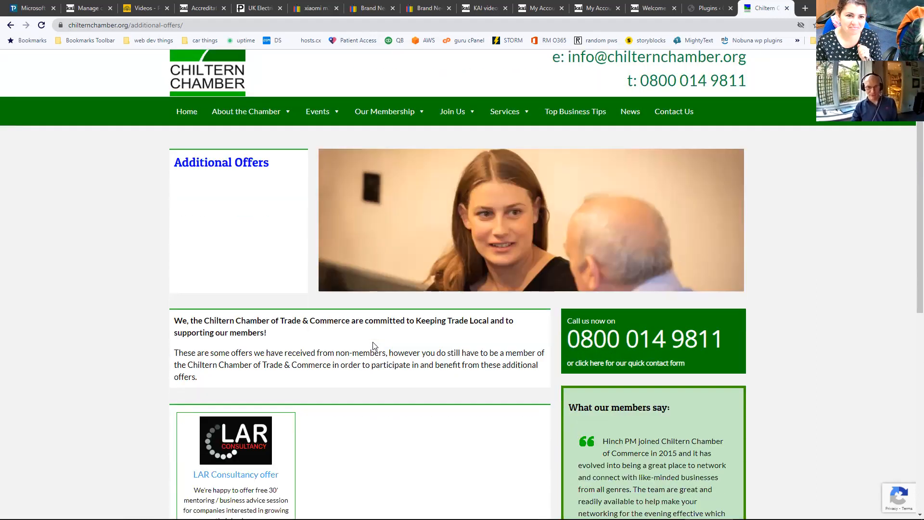
{"action": "scroll", "coordinate": [356, 422], "scroll_direction": "down", "scroll_amount": 3}
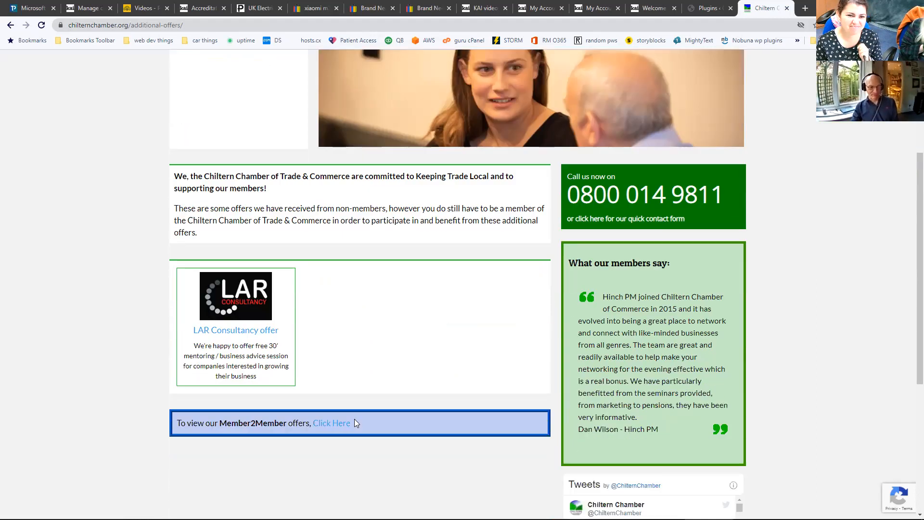
- Return to the Member2Member offers page and compare its member offer boxes with the non-member ones
{"action": "left_click", "coordinate": [336, 423]}
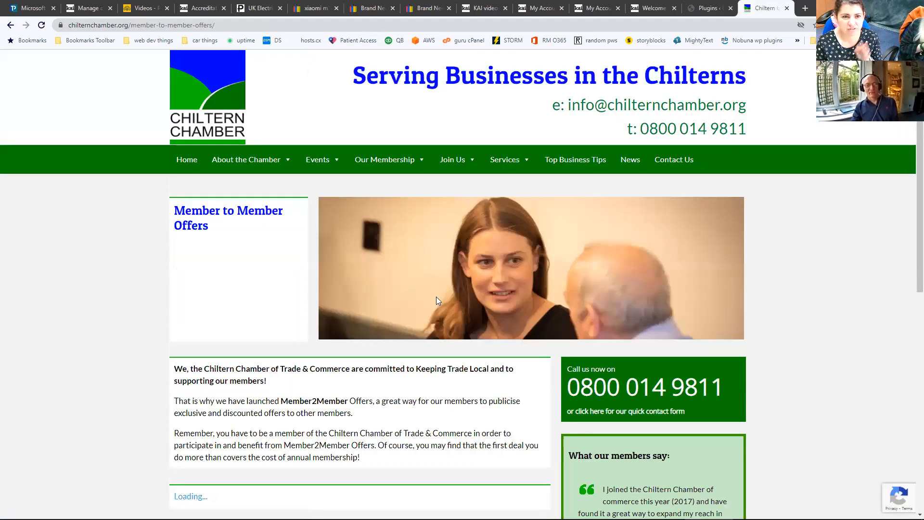
{"action": "scroll", "coordinate": [428, 302], "scroll_direction": "down", "scroll_amount": 10}
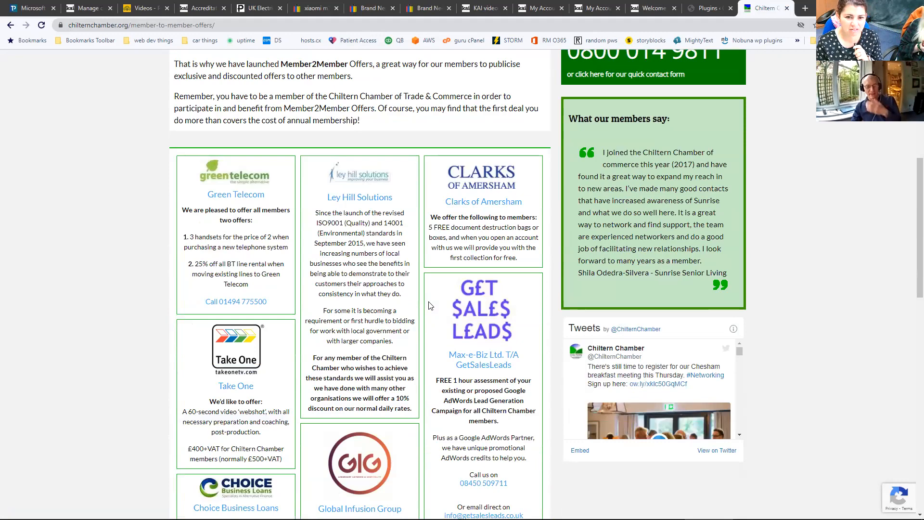
{"action": "scroll", "coordinate": [430, 305], "scroll_direction": "down", "scroll_amount": 8}
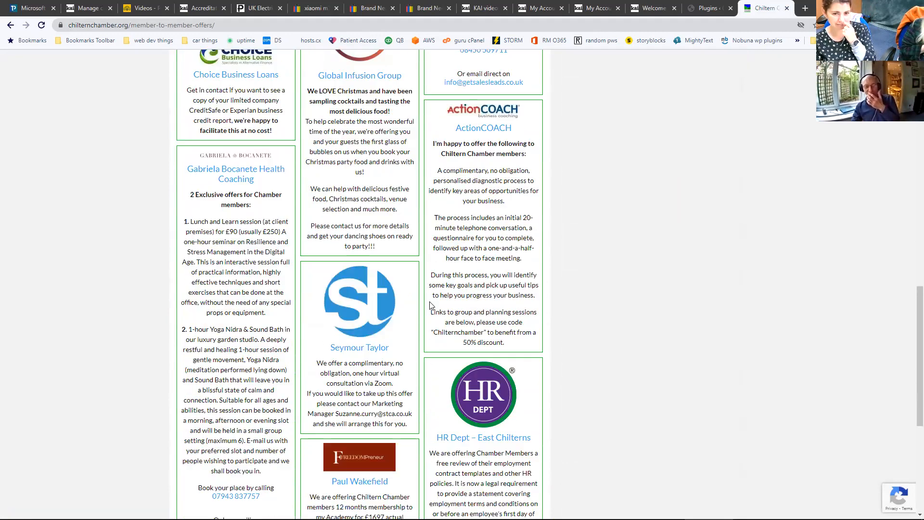
{"action": "scroll", "coordinate": [430, 304], "scroll_direction": "down", "scroll_amount": 3}
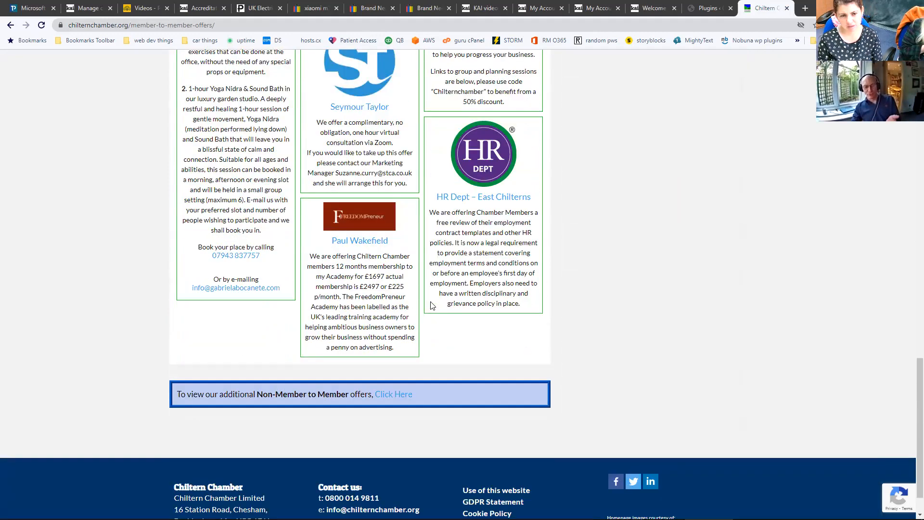
{"action": "scroll", "coordinate": [438, 270], "scroll_direction": "up", "scroll_amount": 13}
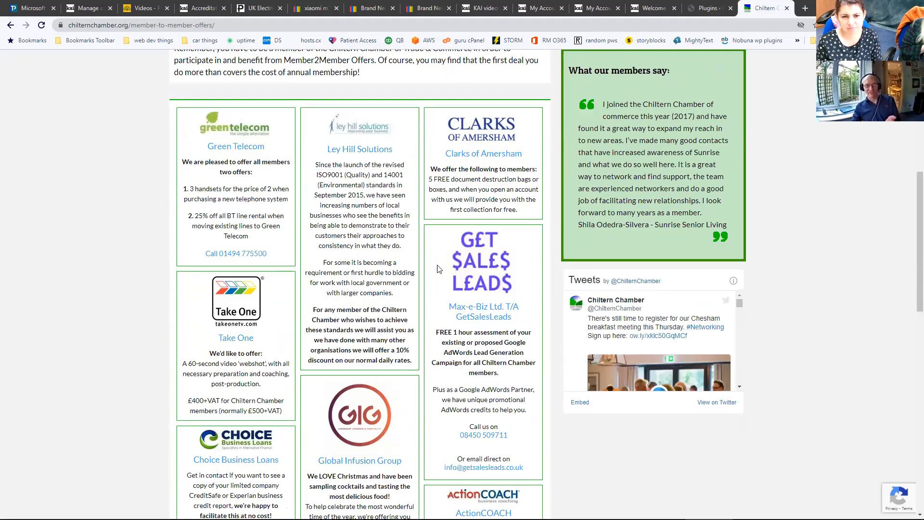
{"action": "scroll", "coordinate": [438, 270], "scroll_direction": "down", "scroll_amount": 7}
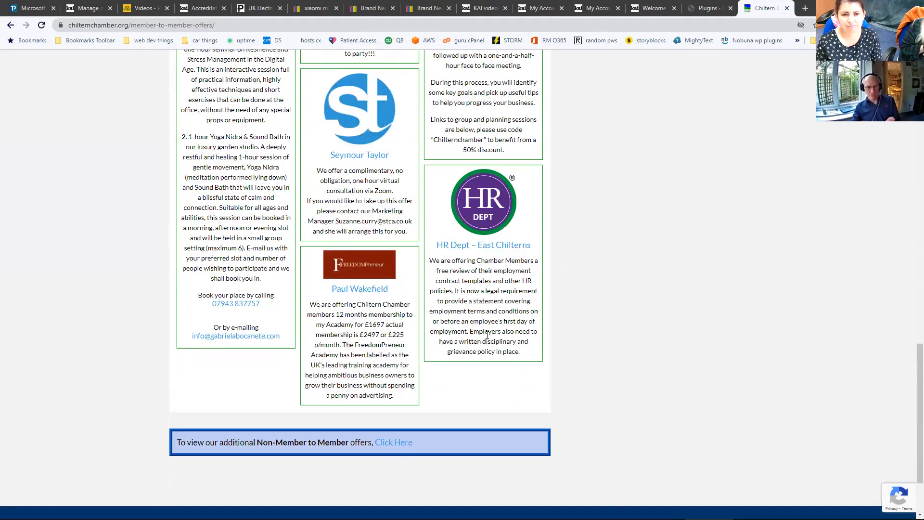
{"action": "scroll", "coordinate": [482, 347], "scroll_direction": "up", "scroll_amount": 15}
{"action": "scroll", "coordinate": [484, 334], "scroll_direction": "up", "scroll_amount": 6}
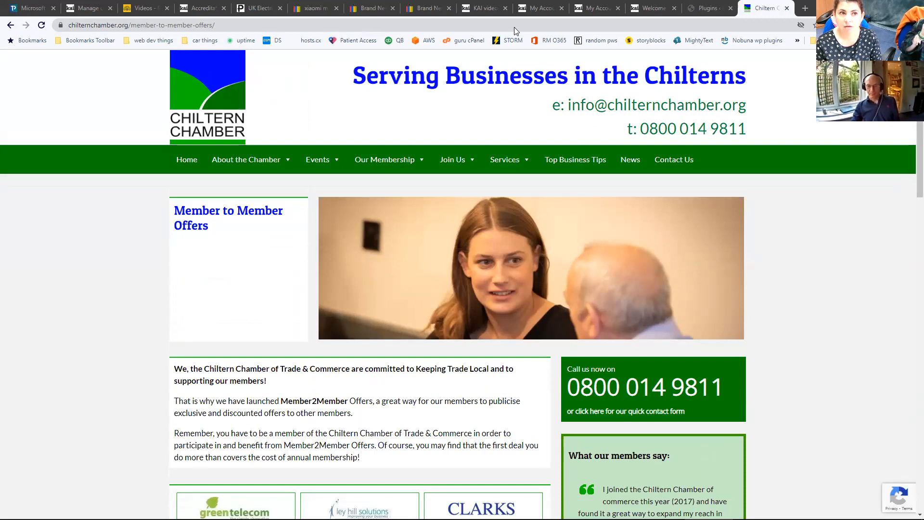
- Switch back to the Barnett-Waddingham post editor and leave for the site's homepage, discarding the unsaved builder changes
{"action": "key", "text": "alt+Tab"}
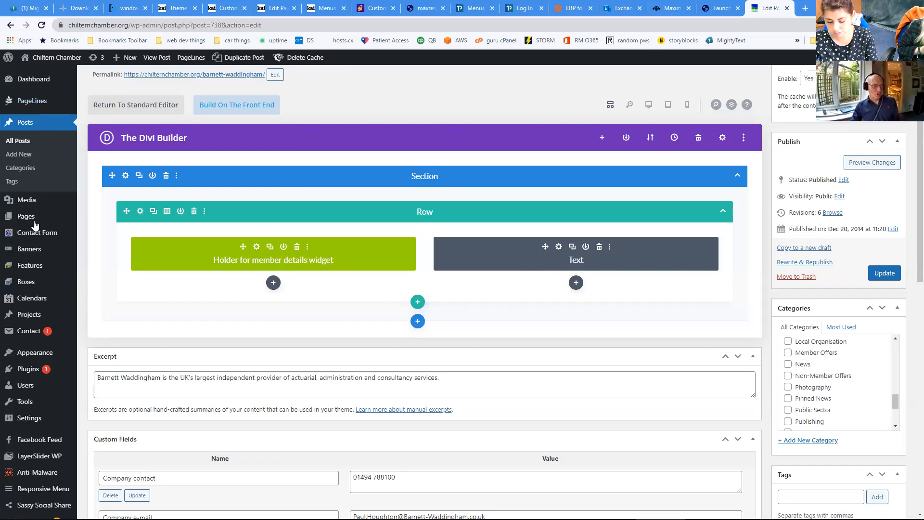
{"action": "mouse_move", "coordinate": [35, 225]}
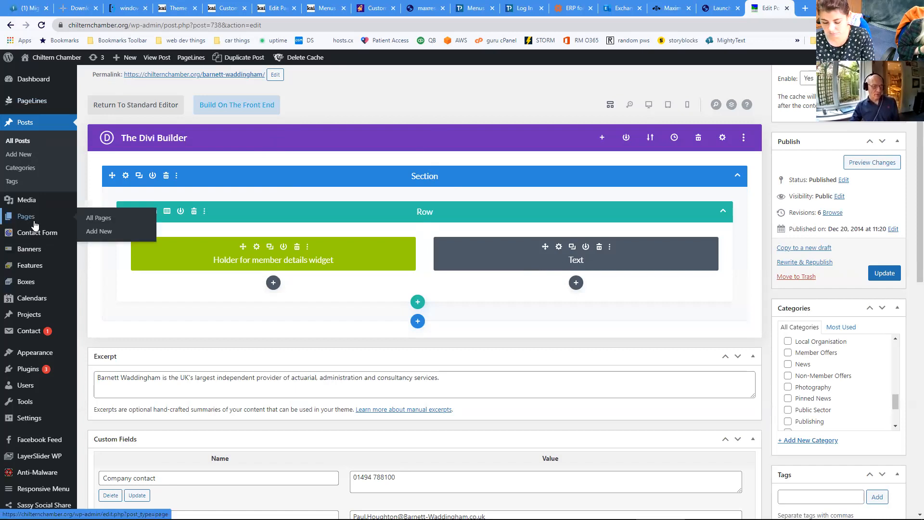
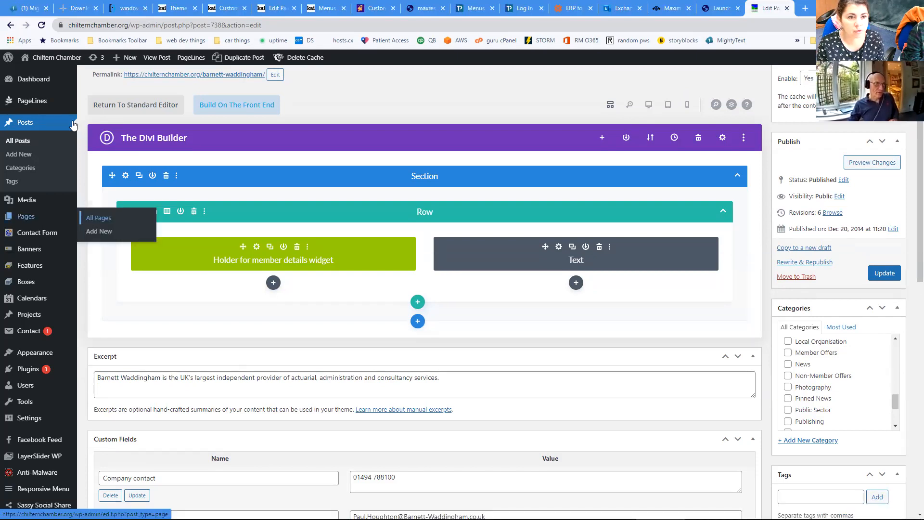
{"action": "mouse_move", "coordinate": [50, 58]}
{"action": "left_click", "coordinate": [44, 75]}
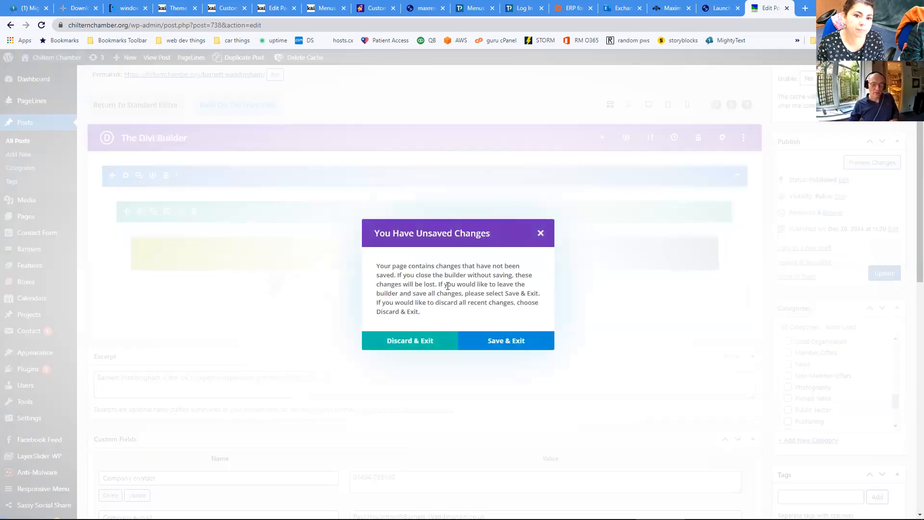
{"action": "left_click", "coordinate": [417, 343]}
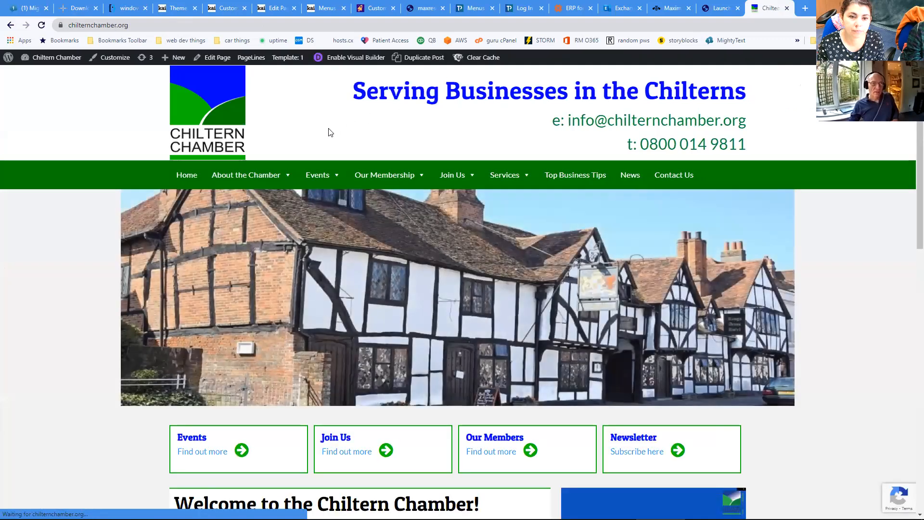
- Open the site's Events page for editing and look over its Divi rows and modules
{"action": "left_click", "coordinate": [326, 204]}
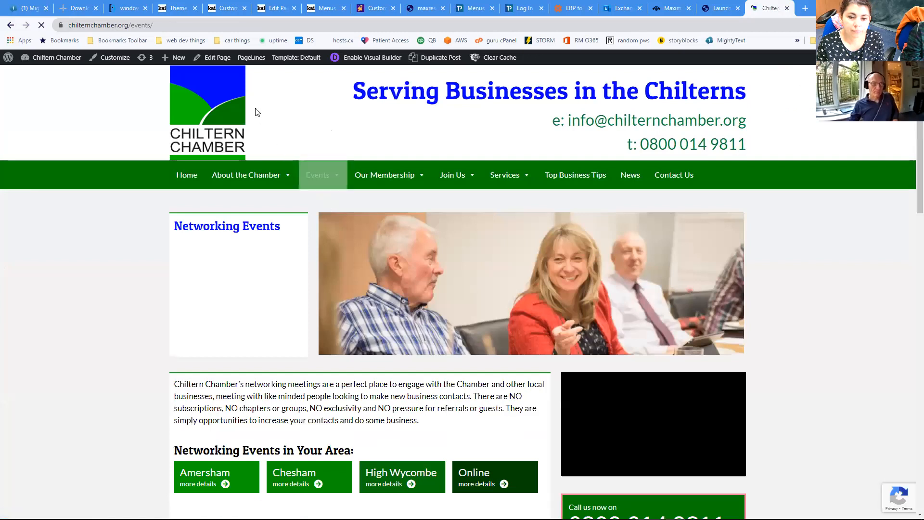
{"action": "left_click", "coordinate": [216, 57]}
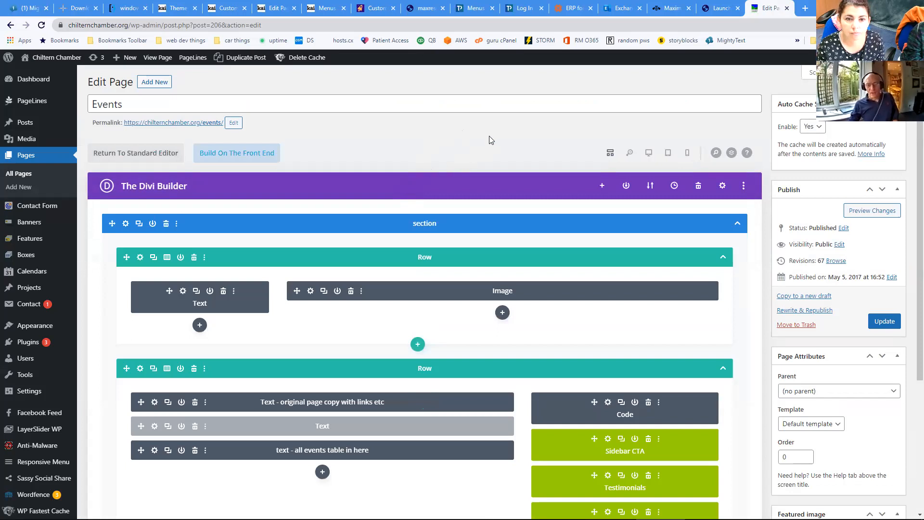
{"action": "scroll", "coordinate": [485, 137], "scroll_direction": "down", "scroll_amount": 1}
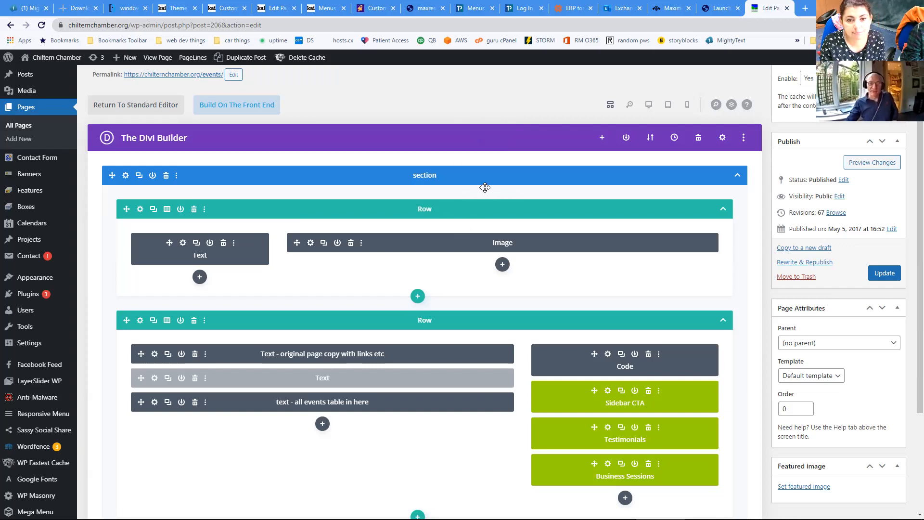
{"action": "scroll", "coordinate": [486, 188], "scroll_direction": "down", "scroll_amount": 2}
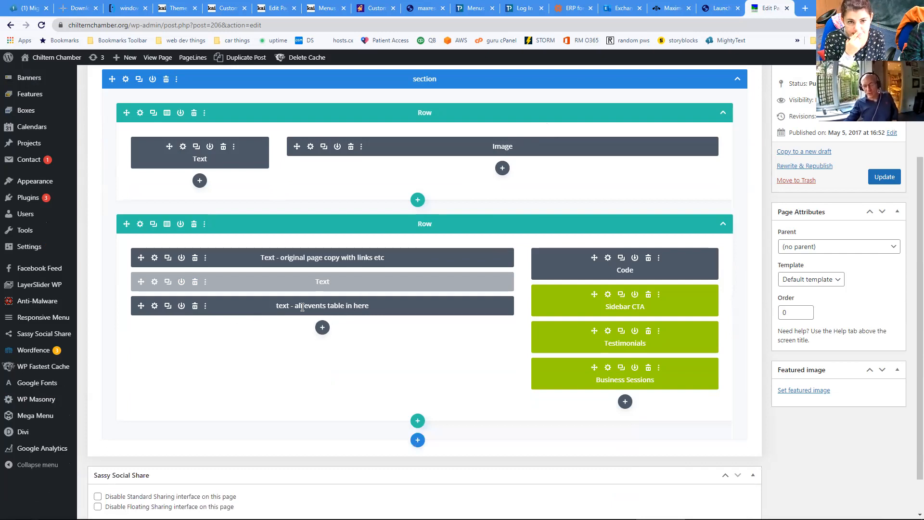
- Open the settings of the "text - all events table in here" module, enlarge its body field and examine the events table's HTML
{"action": "left_click", "coordinate": [155, 307]}
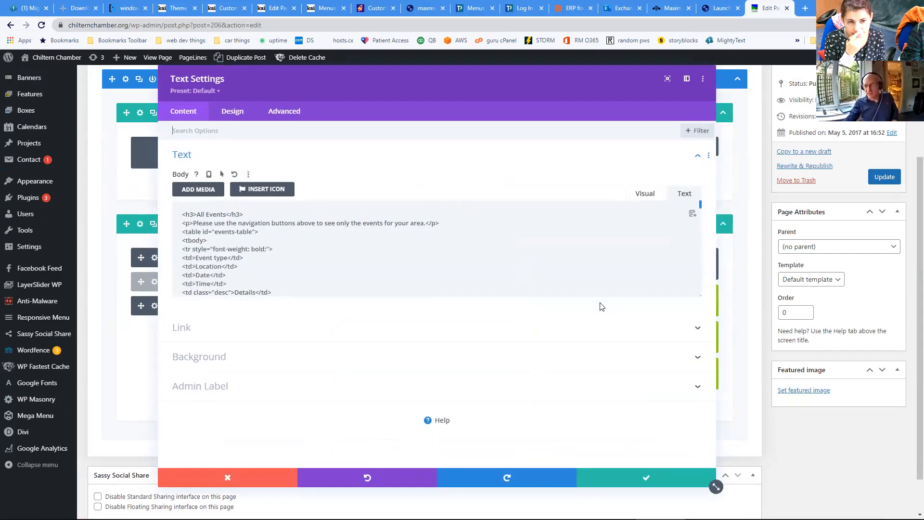
{"action": "left_click_drag", "start_coordinate": [701, 305], "coordinate": [691, 477]}
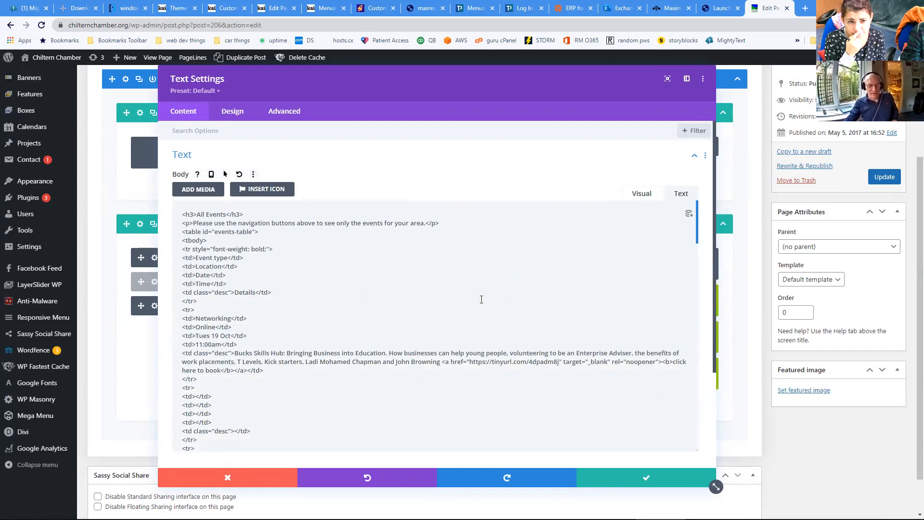
{"action": "scroll", "coordinate": [482, 293], "scroll_direction": "down", "scroll_amount": 1}
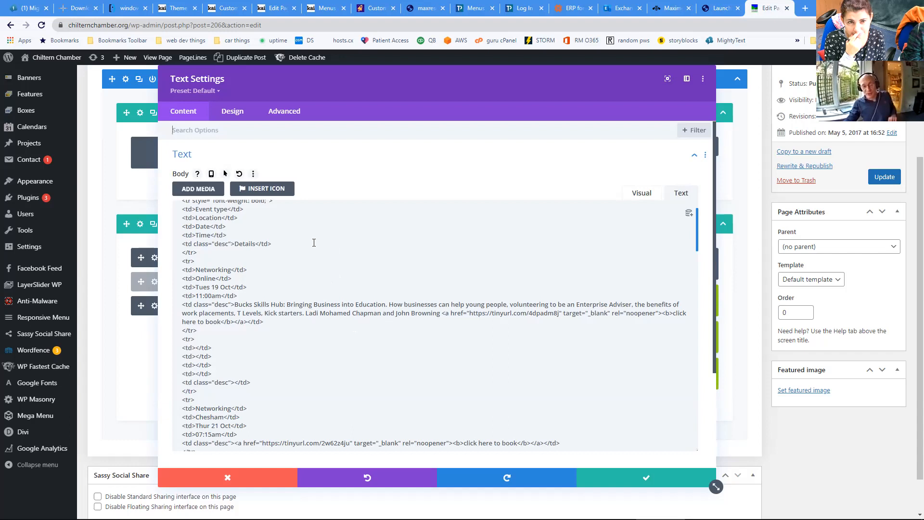
{"action": "scroll", "coordinate": [314, 238], "scroll_direction": "up", "scroll_amount": 1}
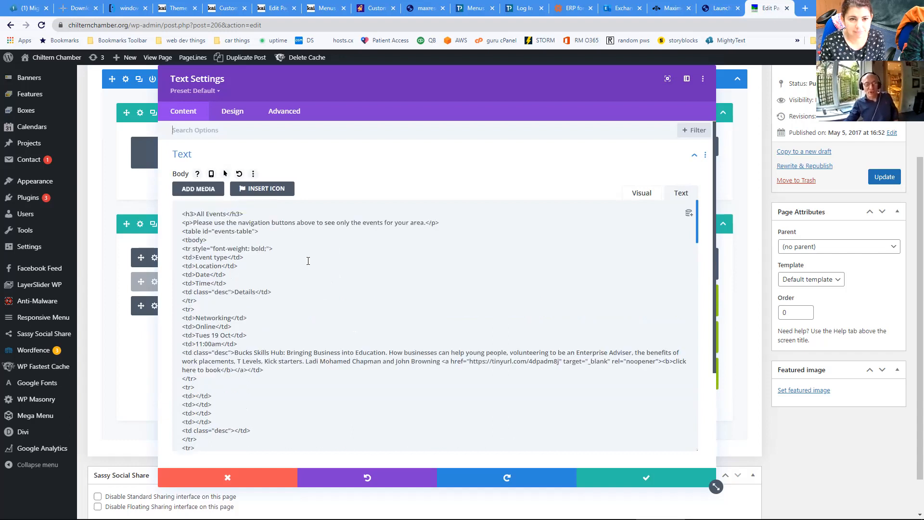
{"action": "scroll", "coordinate": [347, 299], "scroll_direction": "down", "scroll_amount": 3}
{"action": "scroll", "coordinate": [347, 300], "scroll_direction": "down", "scroll_amount": 20}
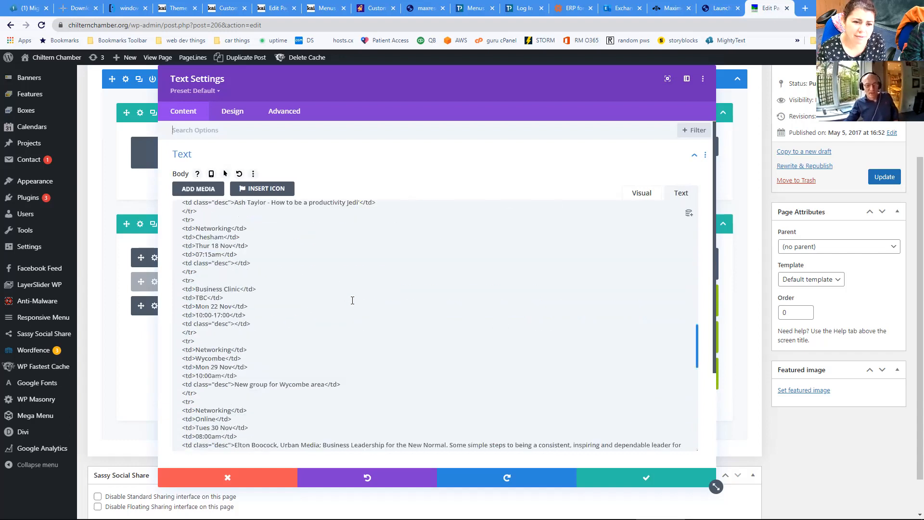
{"action": "scroll", "coordinate": [288, 431], "scroll_direction": "down", "scroll_amount": 1}
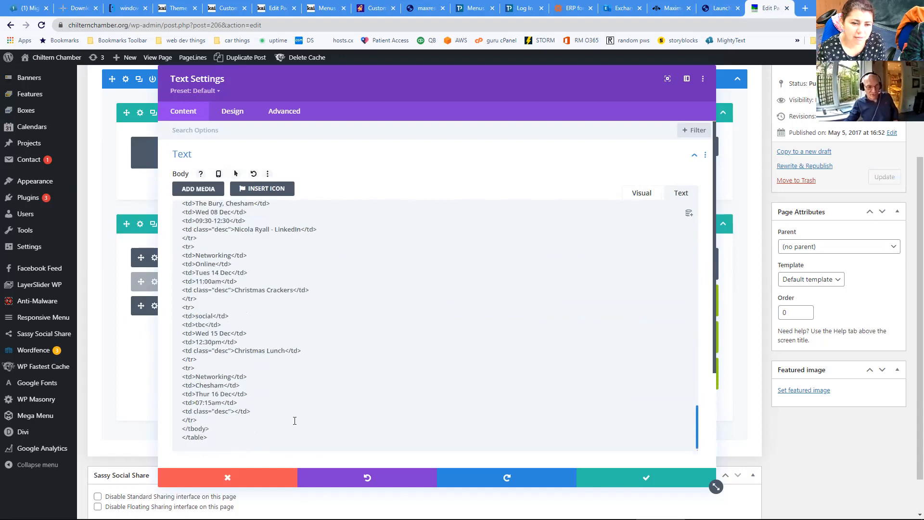
{"action": "scroll", "coordinate": [407, 362], "scroll_direction": "up", "scroll_amount": 15}
{"action": "scroll", "coordinate": [408, 362], "scroll_direction": "up", "scroll_amount": 10}
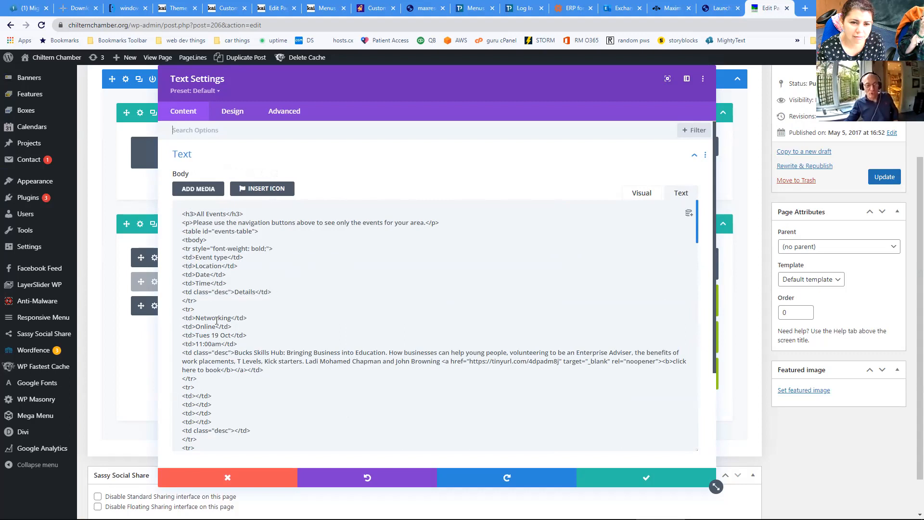
- Examine the HTML markup of the events table's header row and the Tues 19 Oct event row
{"action": "left_click_drag", "start_coordinate": [197, 301], "coordinate": [176, 302]}
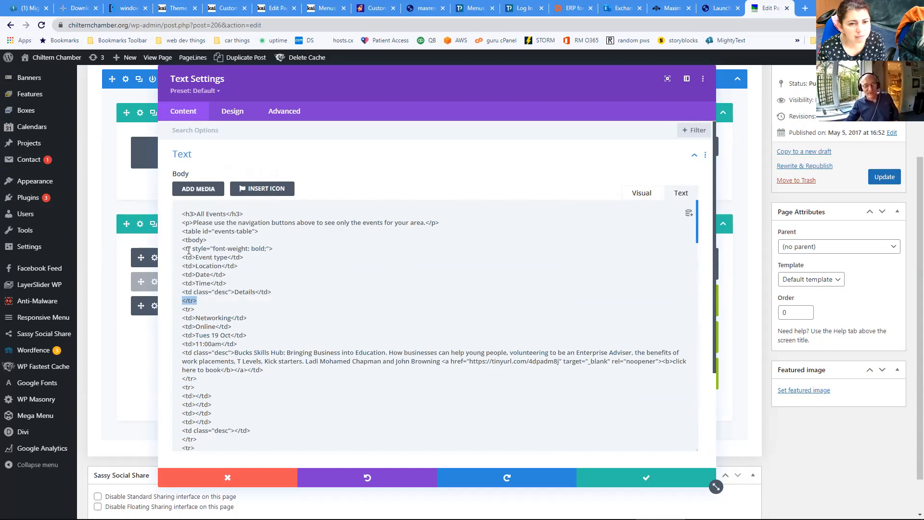
{"action": "left_click", "coordinate": [264, 249]}
{"action": "type", "text": ";"}
{"action": "left_click", "coordinate": [179, 257]}
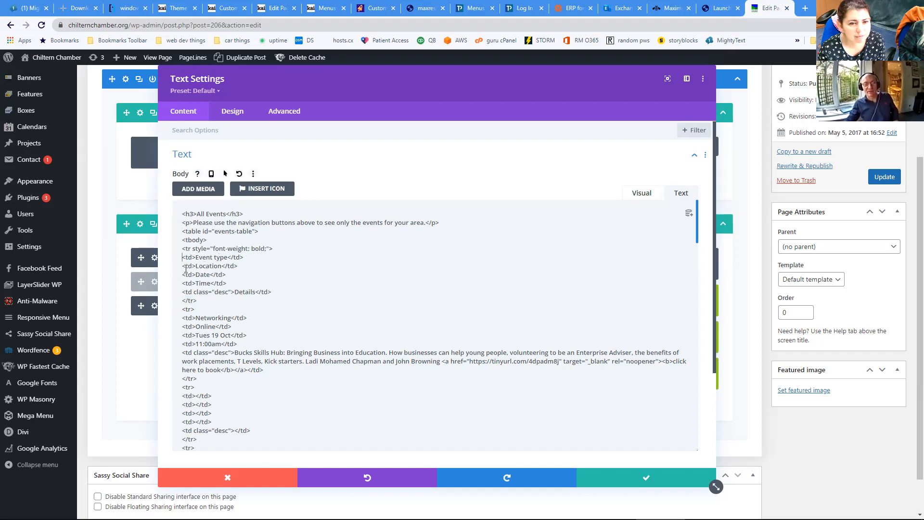
{"action": "key", "text": "Down"}
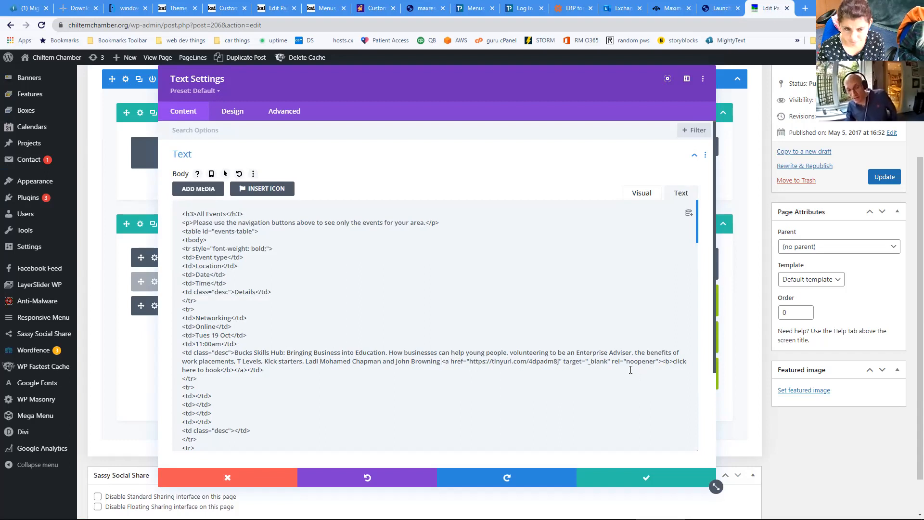
{"action": "left_click", "coordinate": [673, 362]}
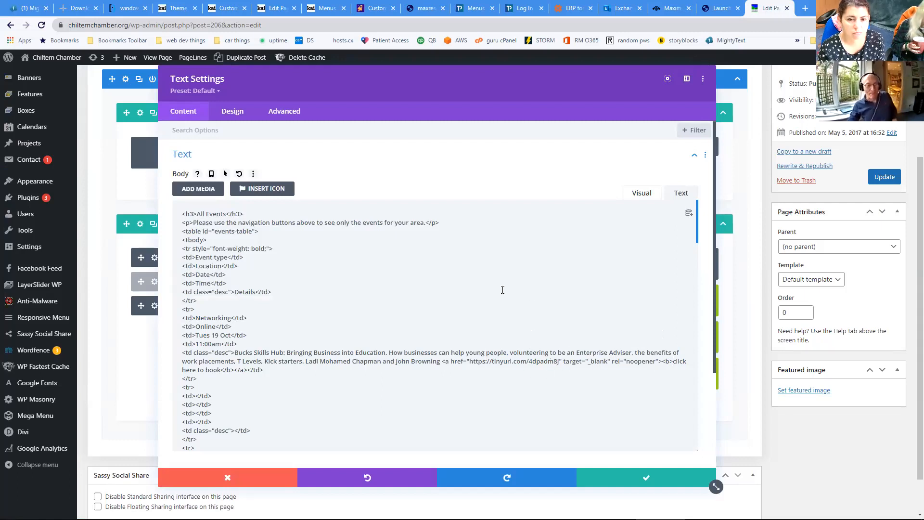
- Show the events table in visual form and add "click here" to the end of the Tues 16 Nov event's details
{"action": "left_click", "coordinate": [642, 193]}
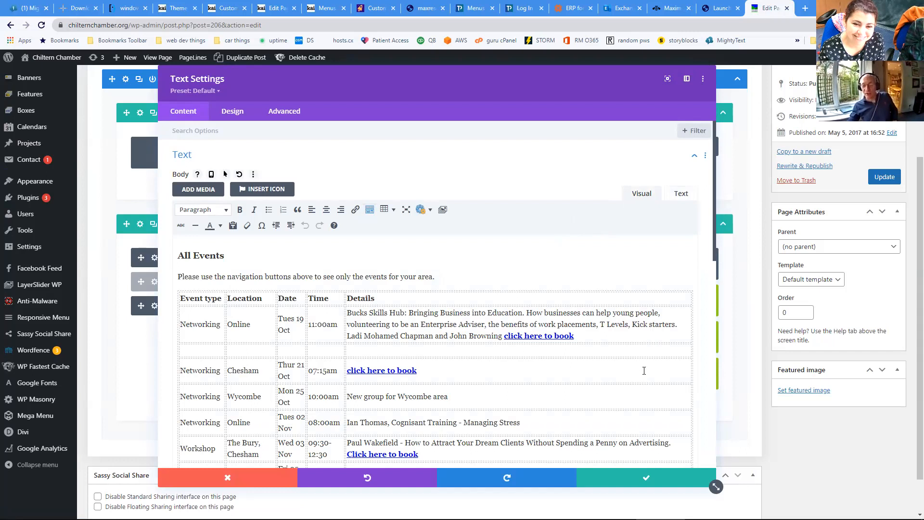
{"action": "scroll", "coordinate": [613, 359], "scroll_direction": "down", "scroll_amount": 2}
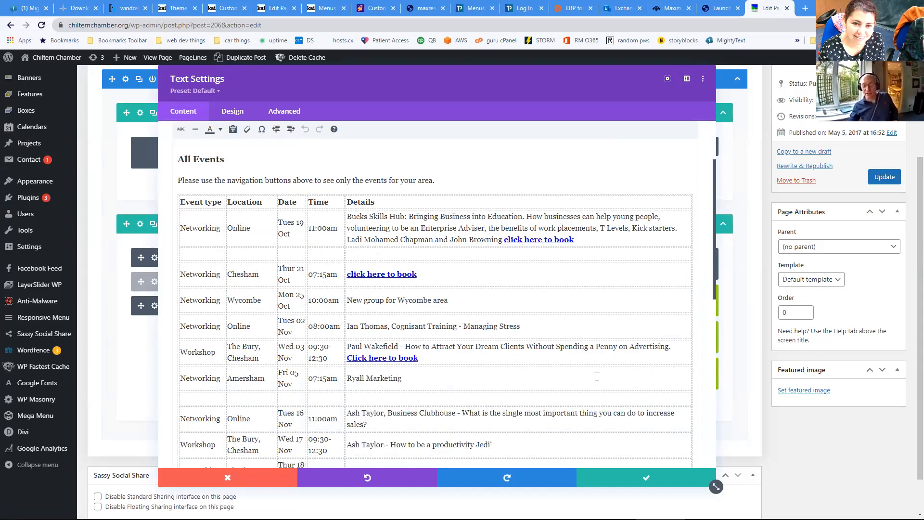
{"action": "scroll", "coordinate": [609, 327], "scroll_direction": "down", "scroll_amount": 2}
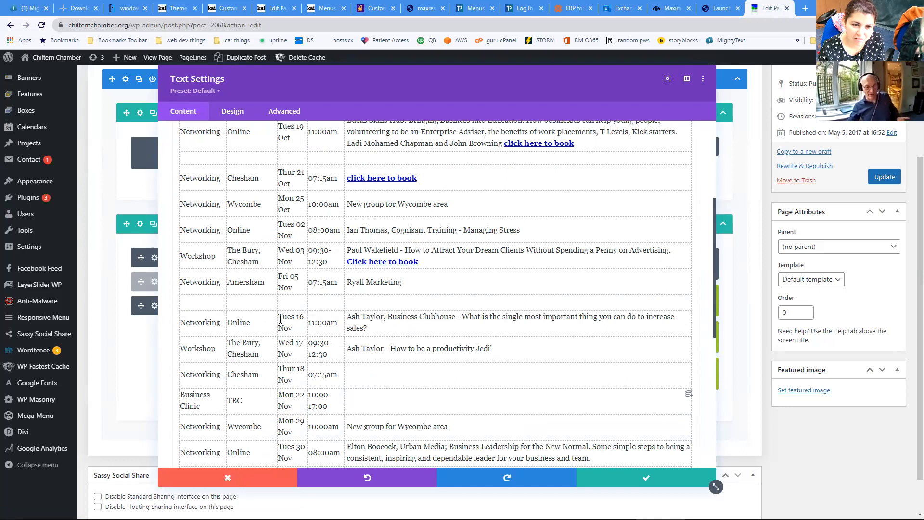
{"action": "left_click", "coordinate": [384, 327]}
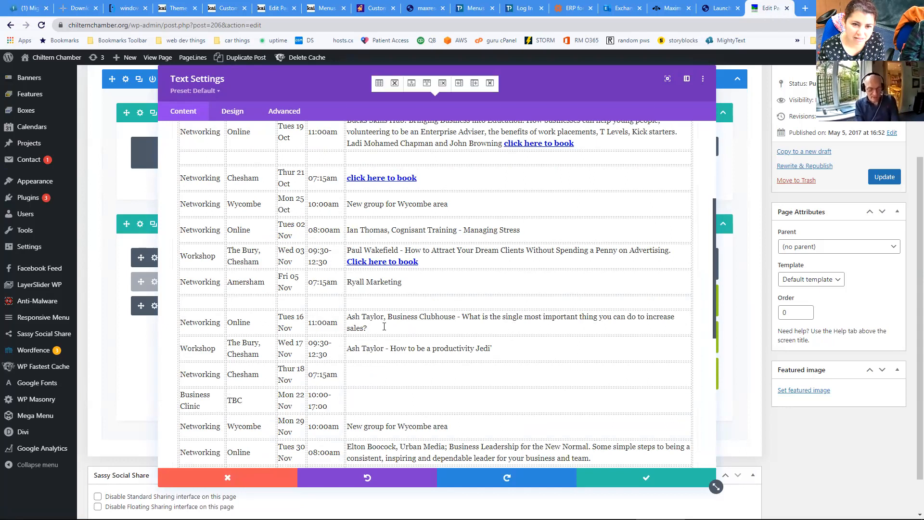
{"action": "type", "text": "clic"}
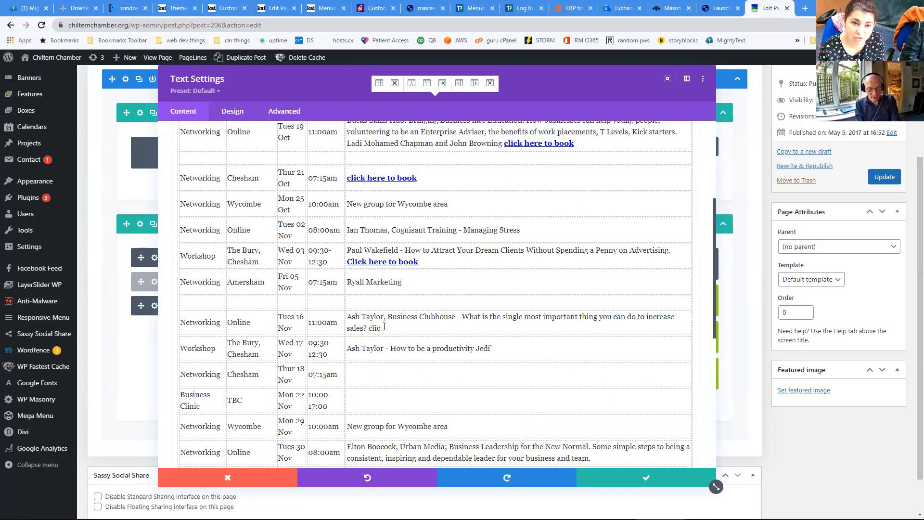
{"action": "type", "text": "k here"}
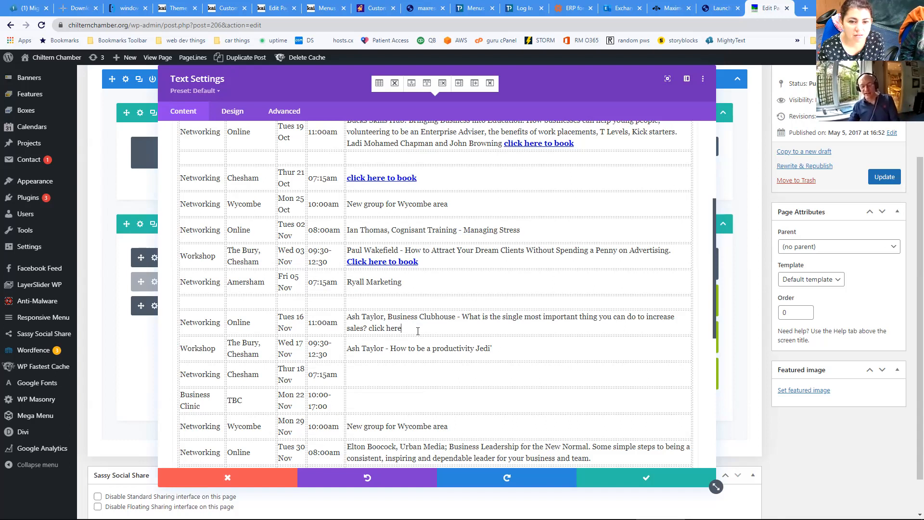
- Try to turn the "click here" text in the Tues 16 Nov event's details into a hyperlink
{"action": "left_click_drag", "start_coordinate": [402, 329], "coordinate": [370, 329]}
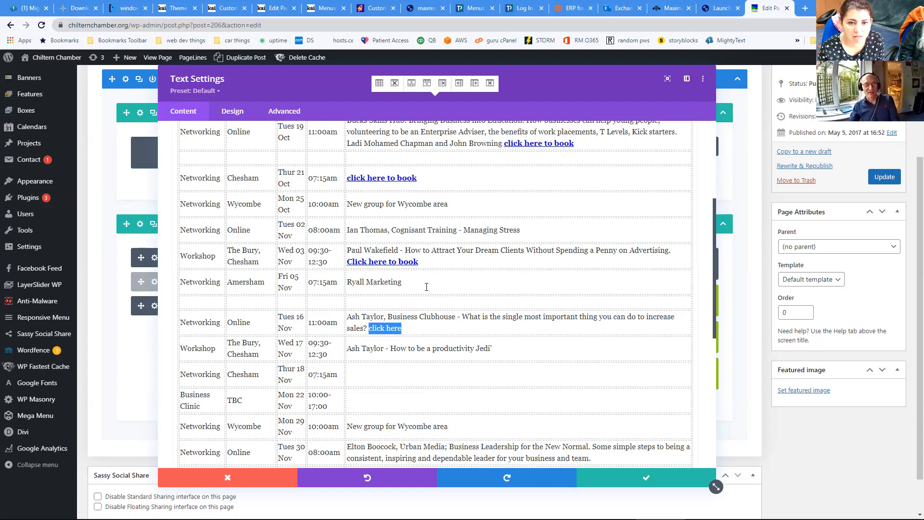
{"action": "scroll", "coordinate": [415, 289], "scroll_direction": "up", "scroll_amount": 5}
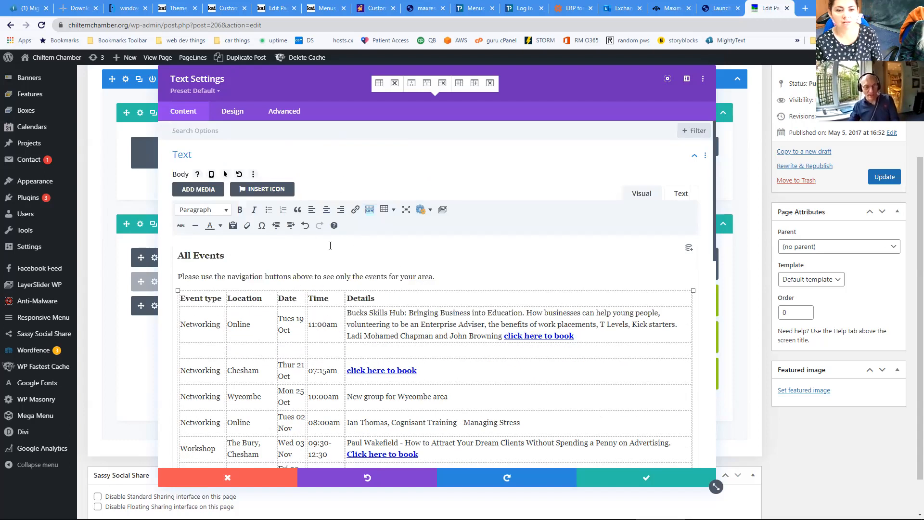
{"action": "left_click", "coordinate": [355, 209]}
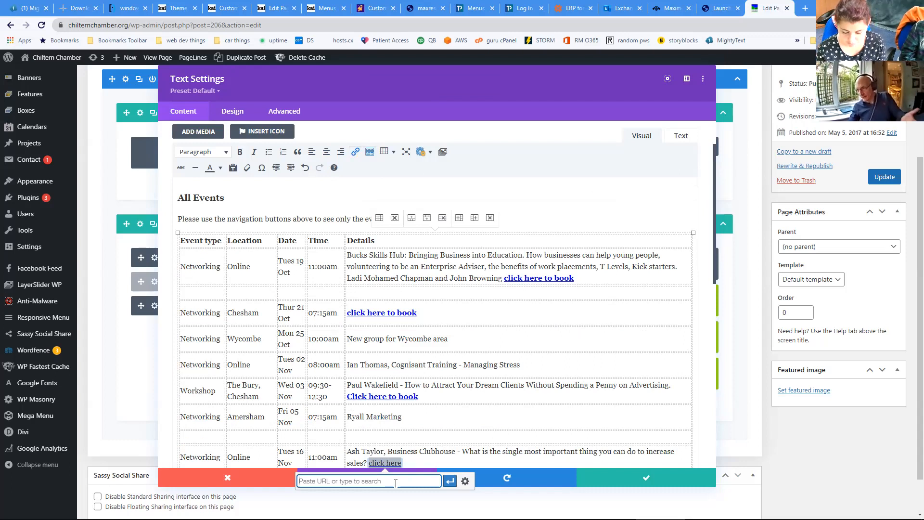
{"action": "left_click", "coordinate": [477, 464]}
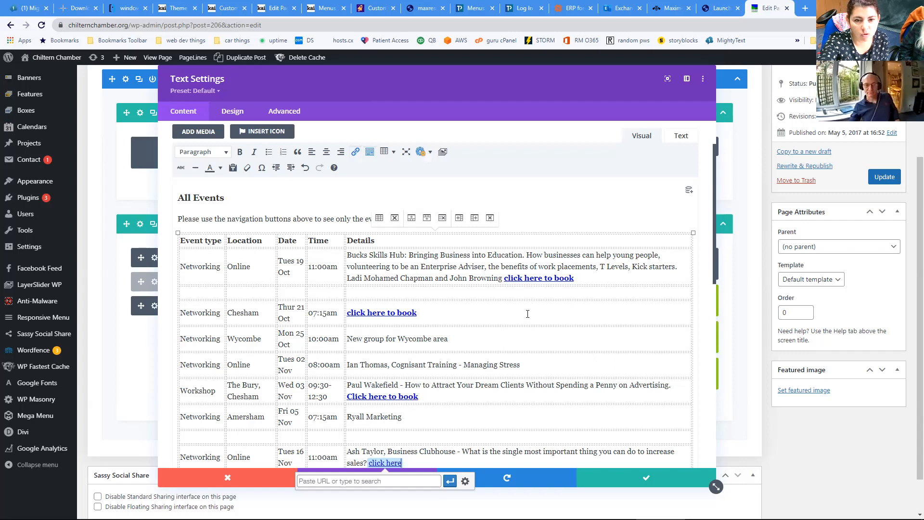
{"action": "scroll", "coordinate": [528, 315], "scroll_direction": "down", "scroll_amount": 2}
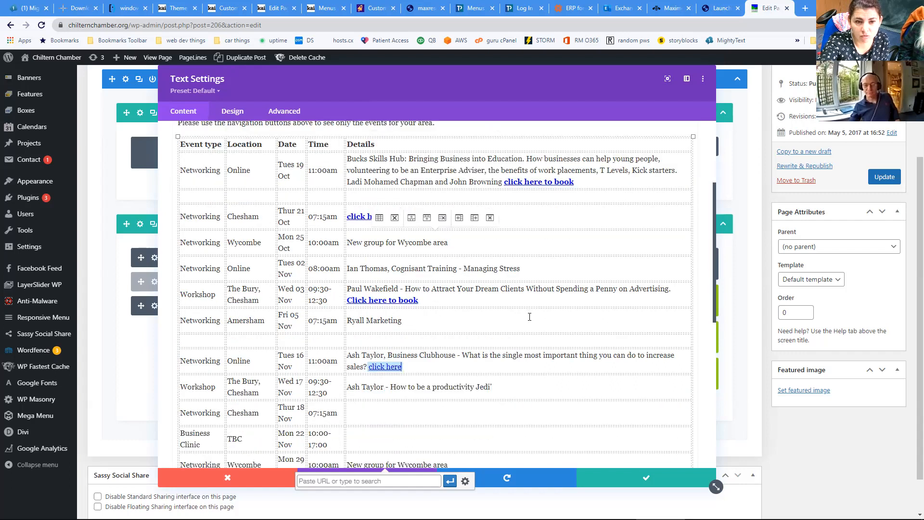
{"action": "scroll", "coordinate": [527, 316], "scroll_direction": "down", "scroll_amount": 6}
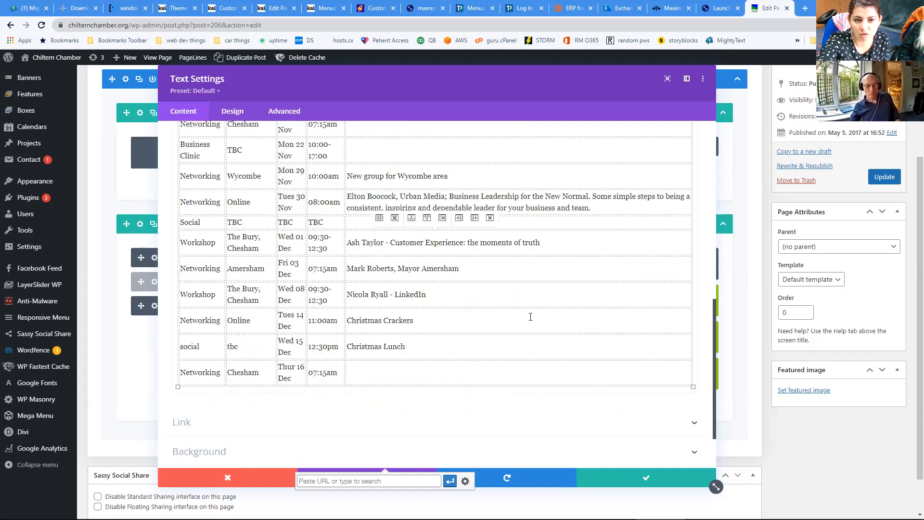
{"action": "scroll", "coordinate": [530, 317], "scroll_direction": "up", "scroll_amount": 6}
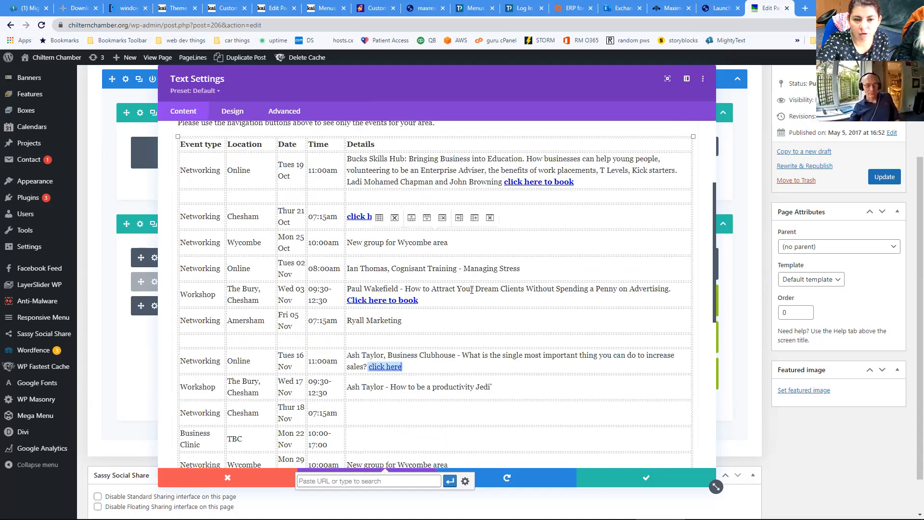
{"action": "left_click", "coordinate": [459, 198]}
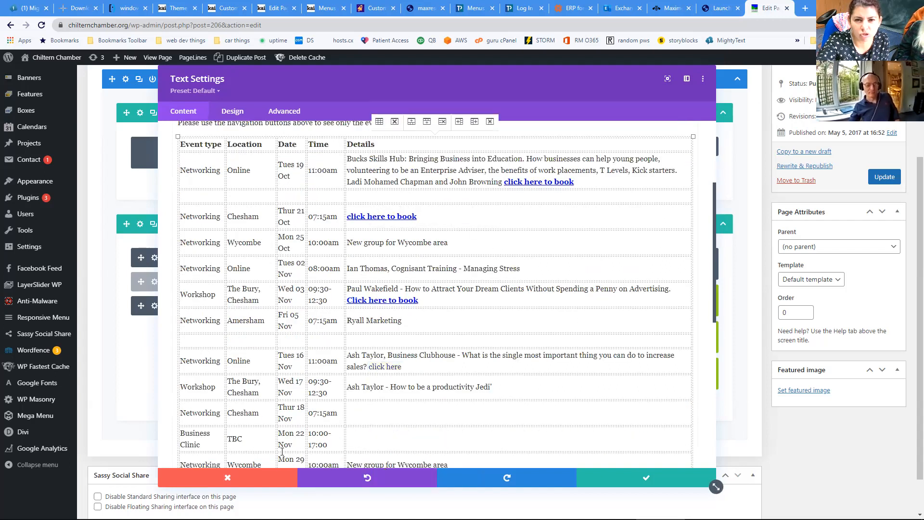
- Return to the table's HTML and locate the complete empty row's markup between the Tues 19 Oct and Thur 21 Oct events
{"action": "scroll", "coordinate": [648, 227], "scroll_direction": "up", "scroll_amount": 3}
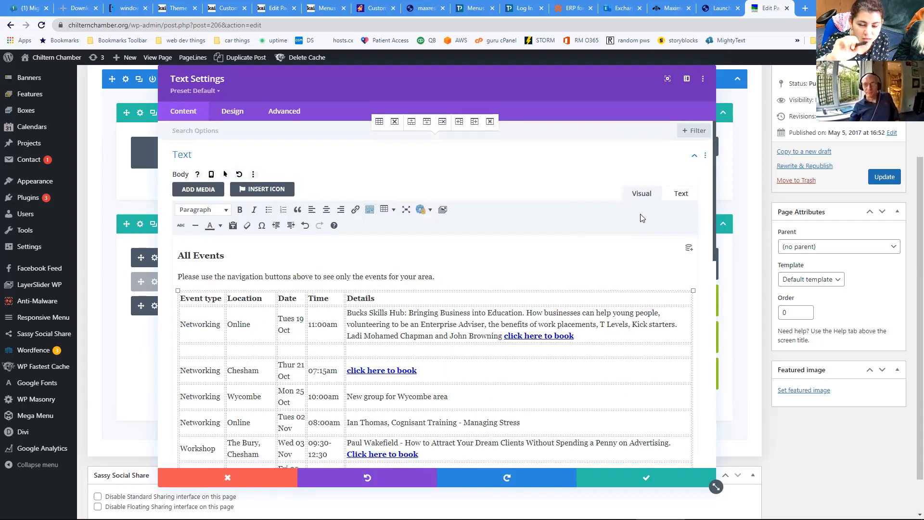
{"action": "left_click", "coordinate": [680, 194]}
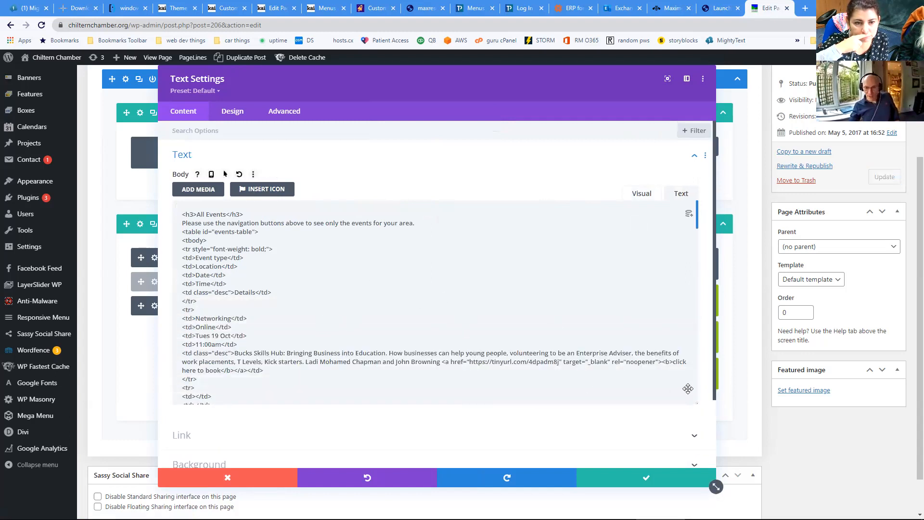
{"action": "scroll", "coordinate": [517, 338], "scroll_direction": "down", "scroll_amount": 1}
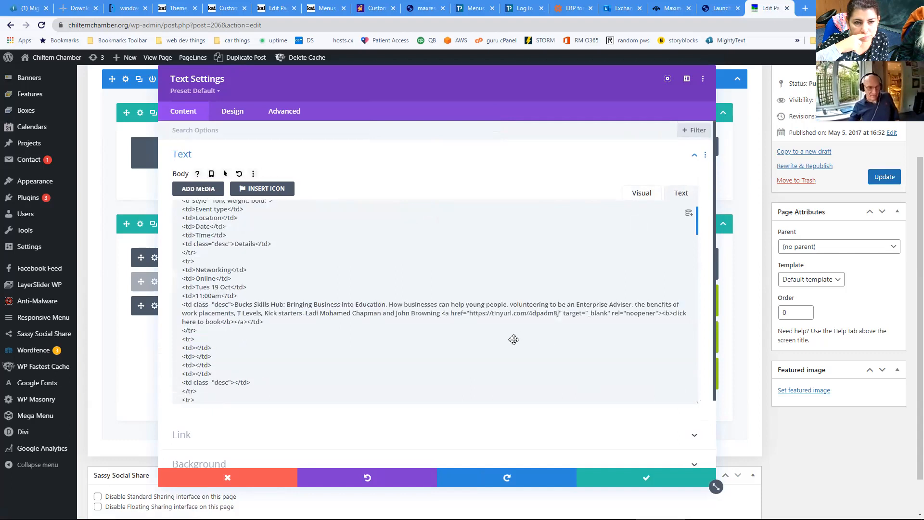
{"action": "left_click", "coordinate": [212, 354]}
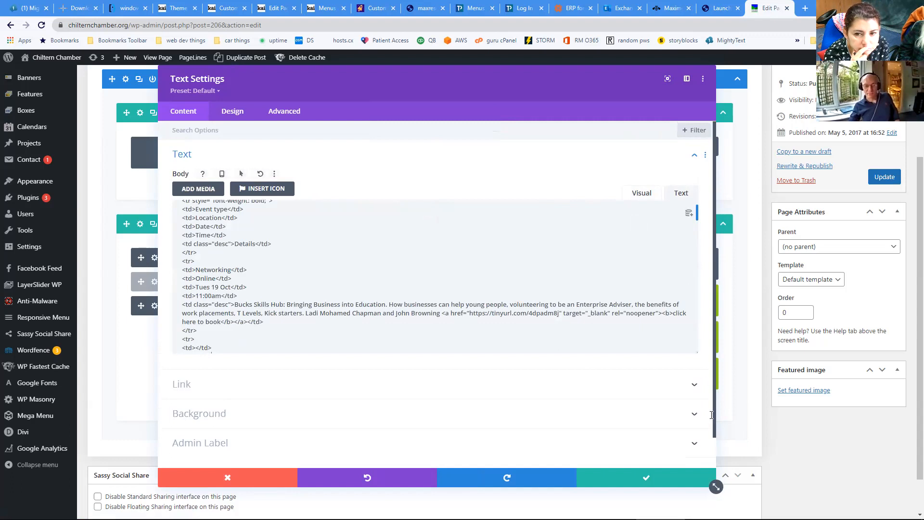
{"action": "scroll", "coordinate": [698, 337], "scroll_direction": "down", "scroll_amount": 3}
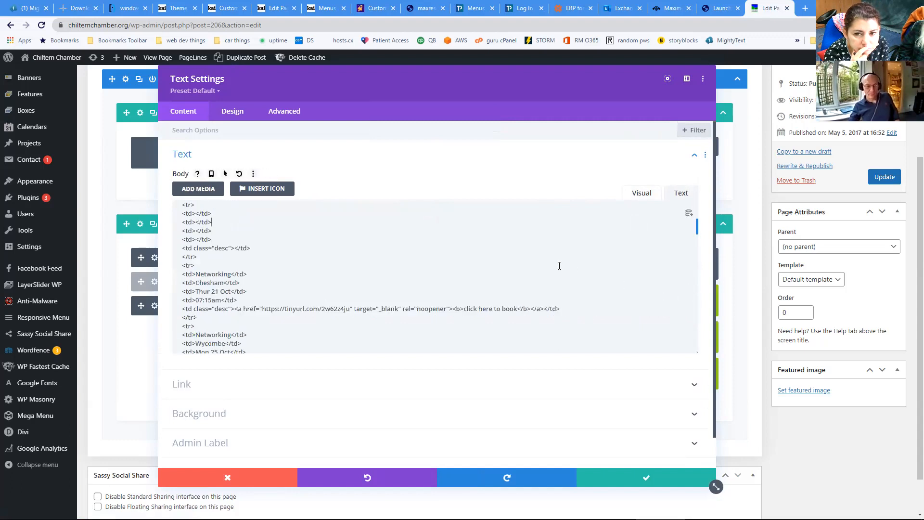
{"action": "scroll", "coordinate": [417, 271], "scroll_direction": "down", "scroll_amount": 2}
{"action": "scroll", "coordinate": [303, 247], "scroll_direction": "up", "scroll_amount": 3}
{"action": "left_click_drag", "start_coordinate": [182, 253], "coordinate": [212, 288]}
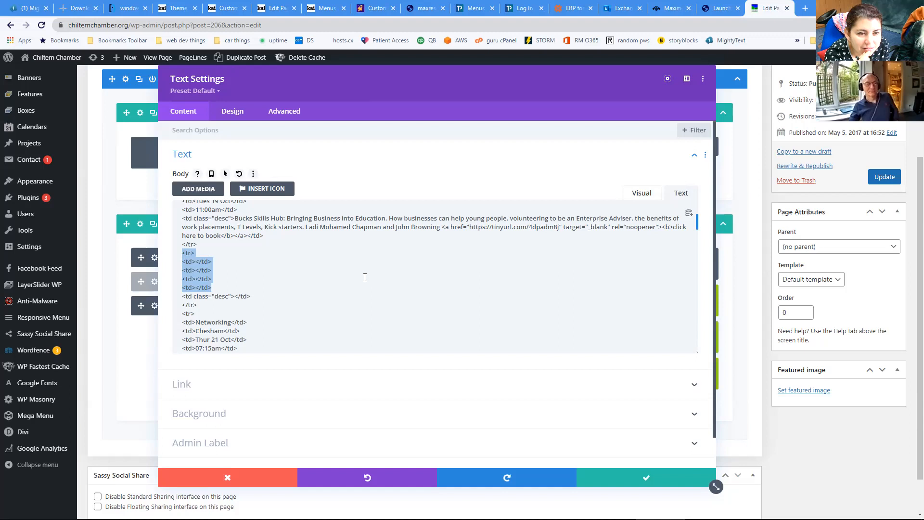
{"action": "left_click", "coordinate": [205, 304]}
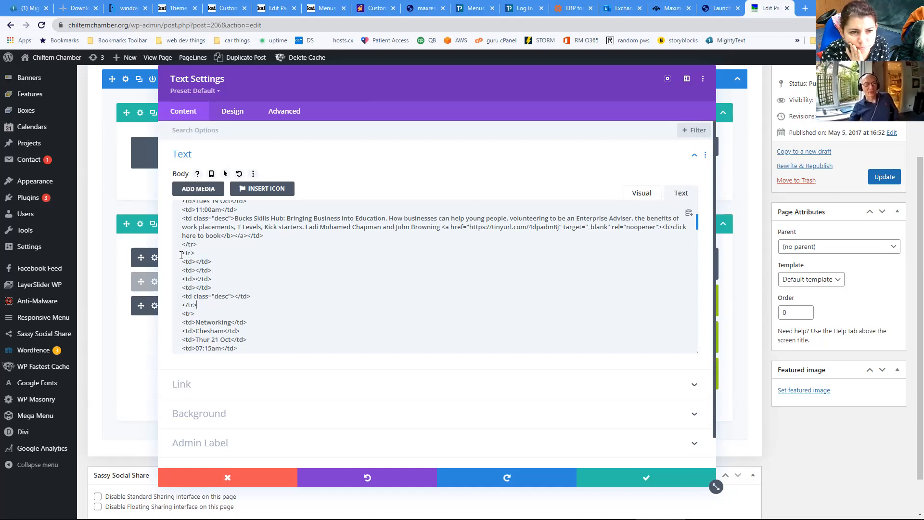
{"action": "left_click_drag", "start_coordinate": [181, 255], "coordinate": [350, 306]}
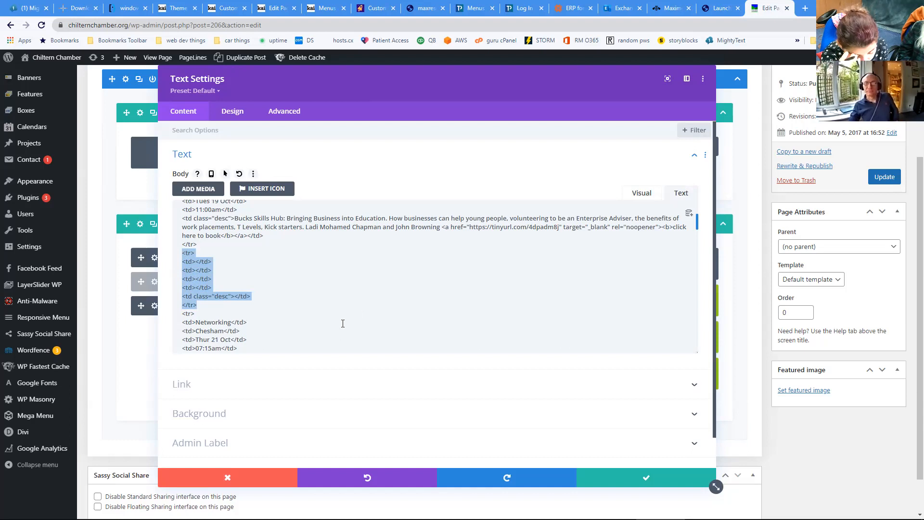
- Delete the empty row between the Tues 19 Oct and Thur 21 Oct events in the visual view of the table
{"action": "left_click", "coordinate": [634, 198]}
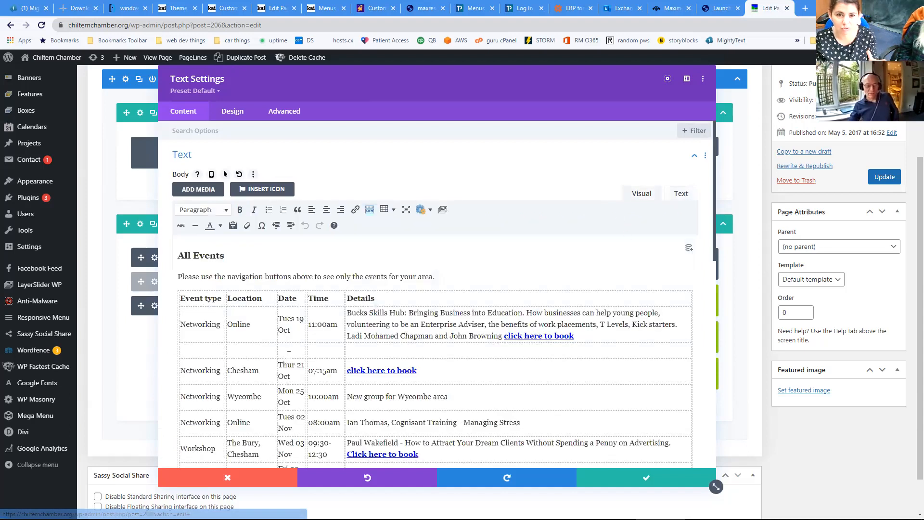
{"action": "left_click_drag", "start_coordinate": [194, 350], "coordinate": [410, 352]}
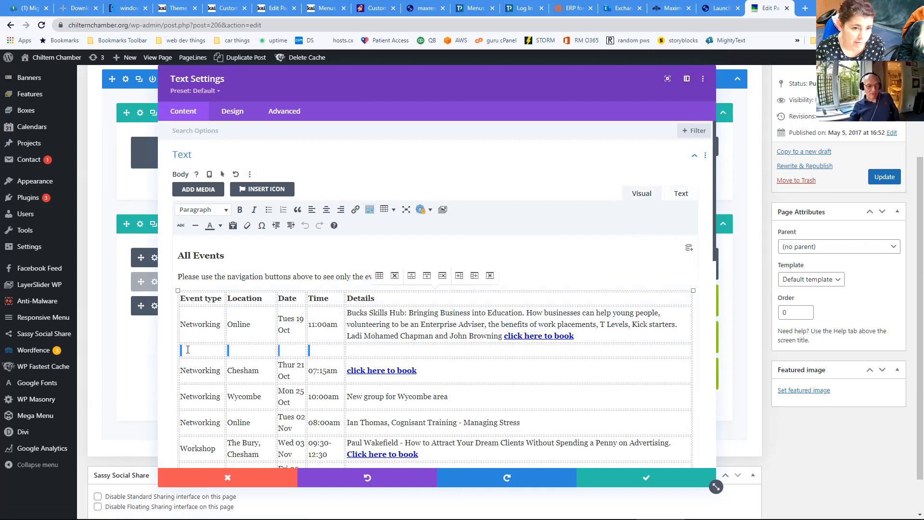
{"action": "left_click", "coordinate": [256, 348]}
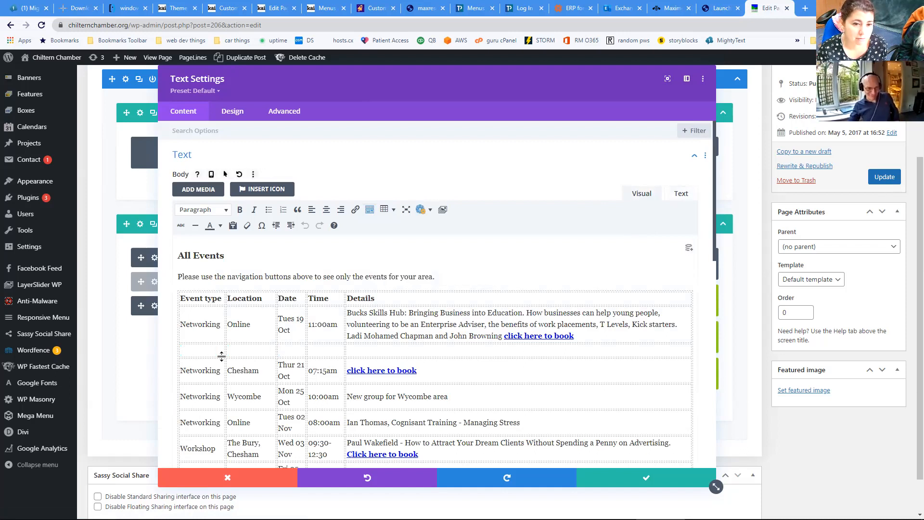
{"action": "left_click_drag", "start_coordinate": [191, 350], "coordinate": [389, 356]}
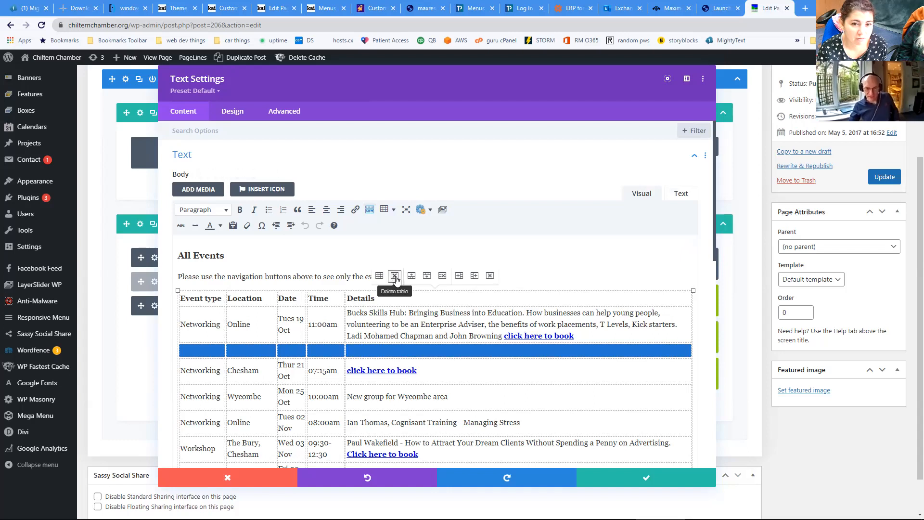
{"action": "left_click", "coordinate": [442, 278]}
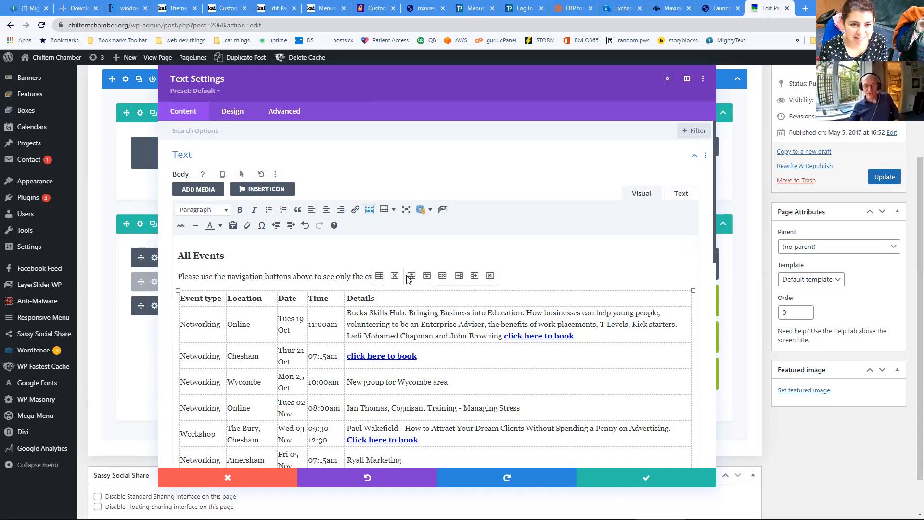
- Save the events table module's changes and update the Events page
{"action": "left_click", "coordinate": [646, 479]}
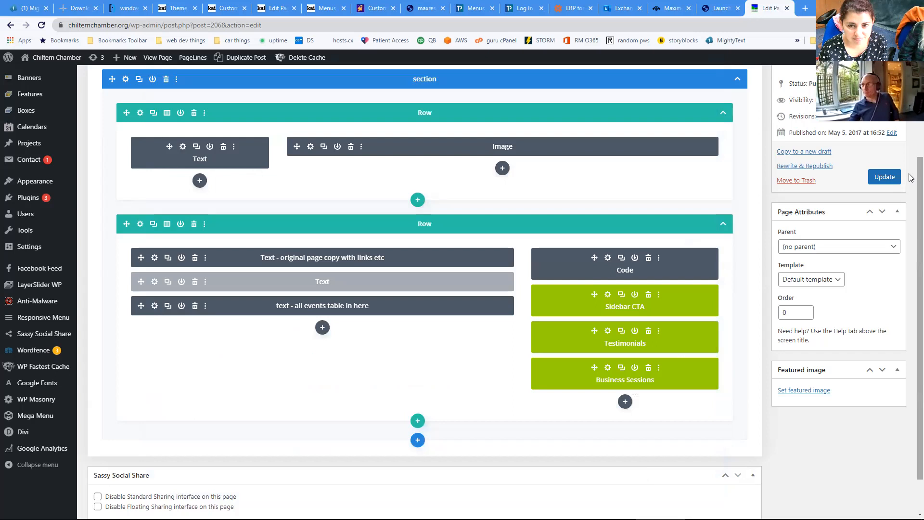
{"action": "scroll", "coordinate": [911, 244], "scroll_direction": "up", "scroll_amount": 3}
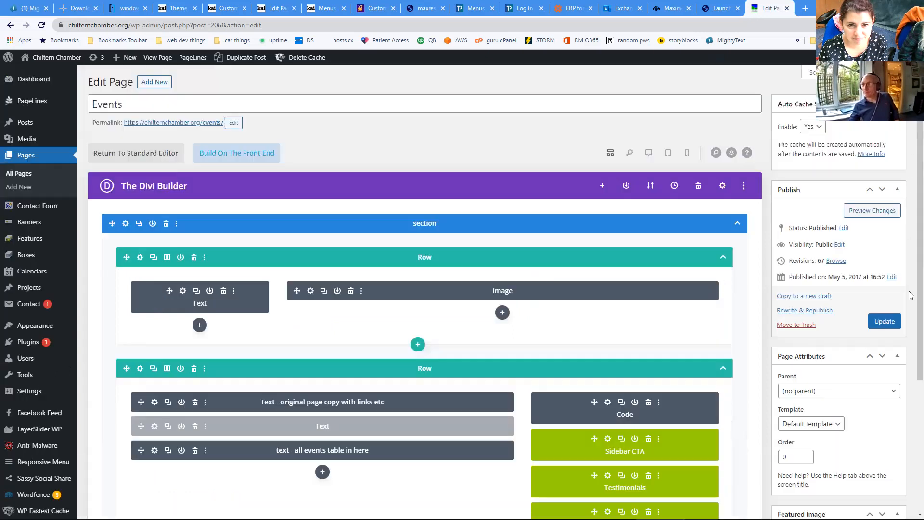
{"action": "left_click", "coordinate": [885, 321]}
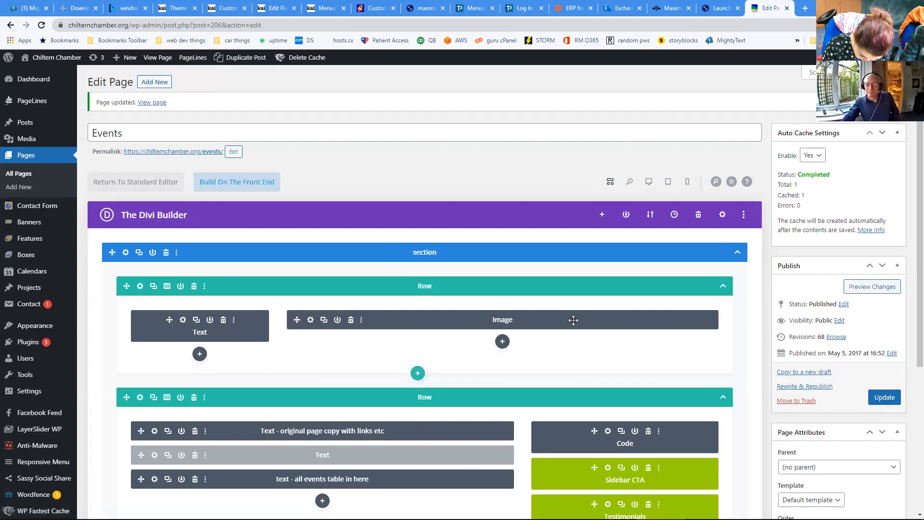
{"action": "scroll", "coordinate": [435, 233], "scroll_direction": "down", "scroll_amount": 2}
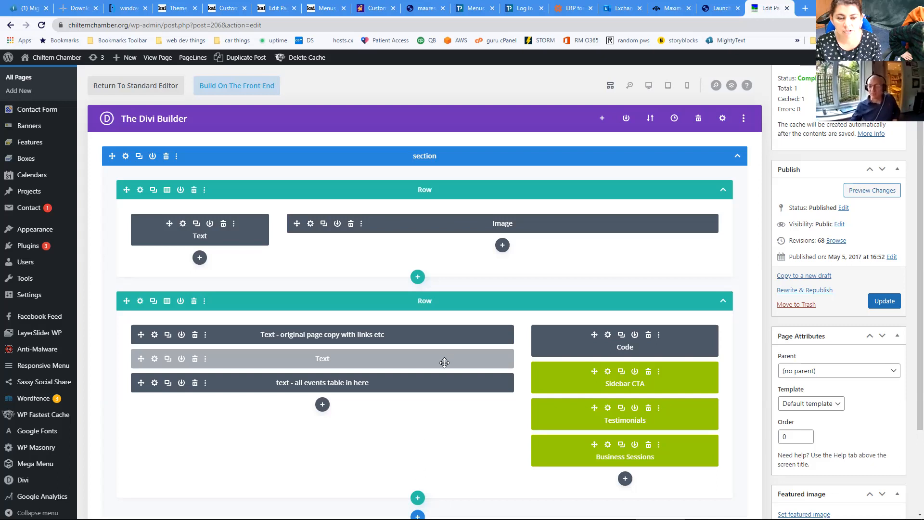
- View the live Events page, open the Amersham networking page and look over its meeting details and upcoming events table
{"action": "left_click", "coordinate": [158, 57]}
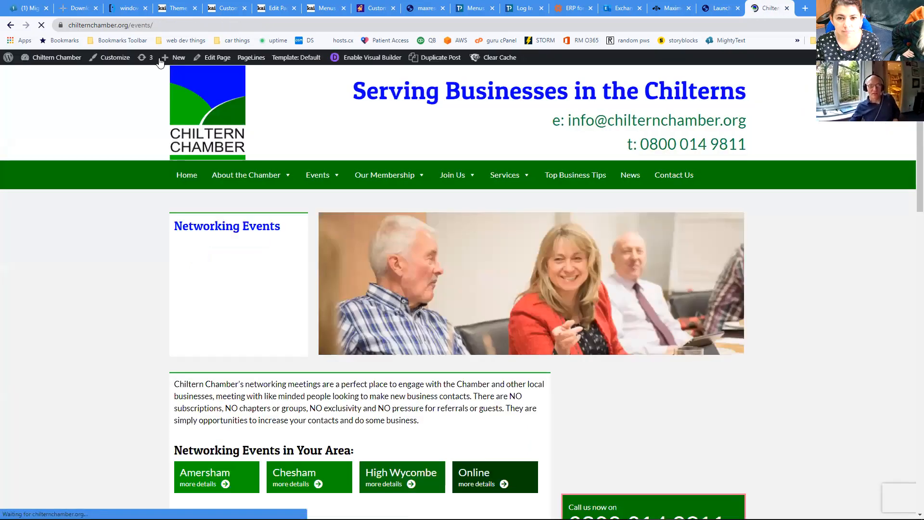
{"action": "scroll", "coordinate": [427, 297], "scroll_direction": "down", "scroll_amount": 2}
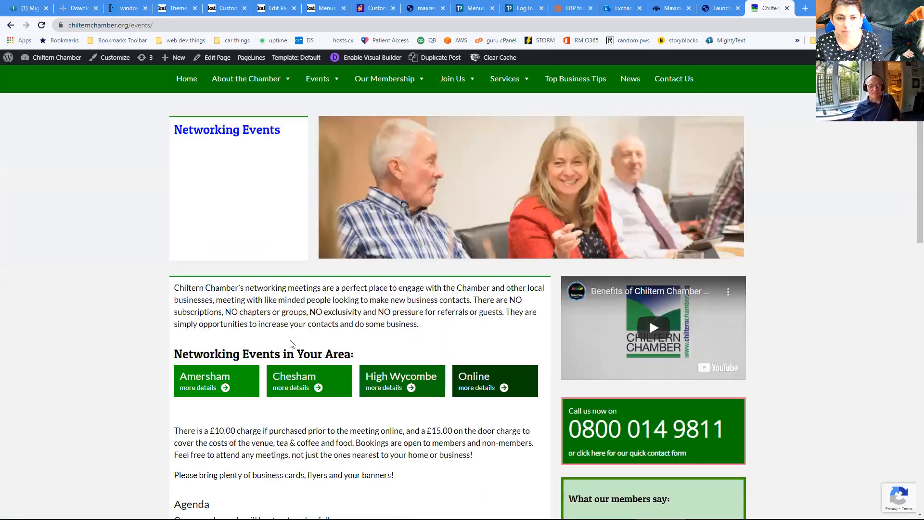
{"action": "left_click", "coordinate": [207, 382]}
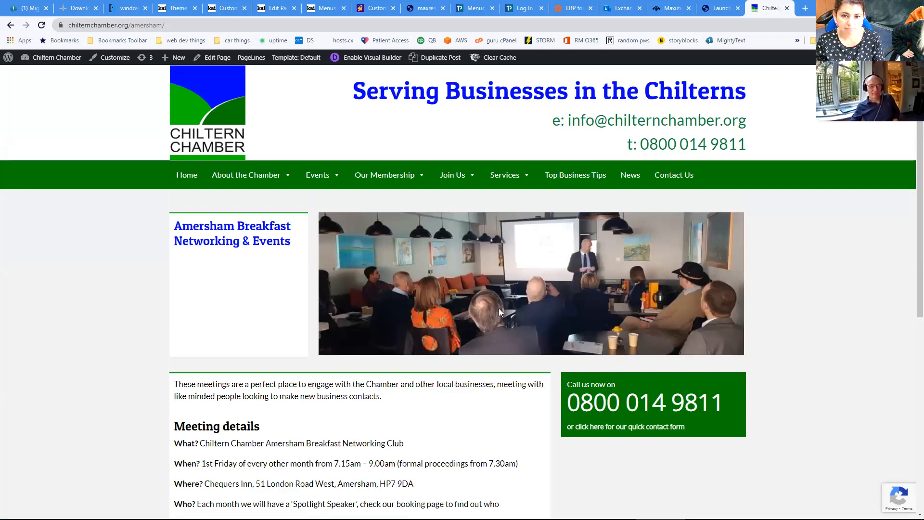
{"action": "scroll", "coordinate": [499, 309], "scroll_direction": "down", "scroll_amount": 6}
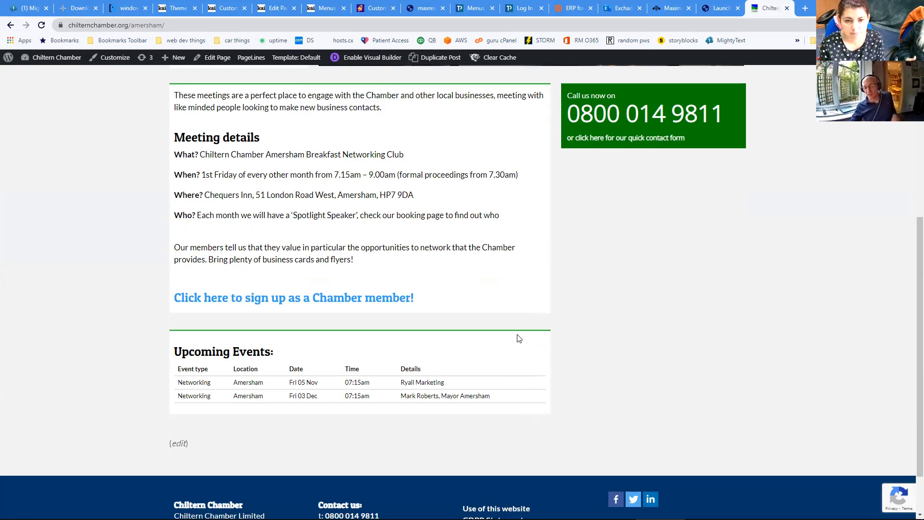
{"action": "scroll", "coordinate": [454, 343], "scroll_direction": "up", "scroll_amount": 6}
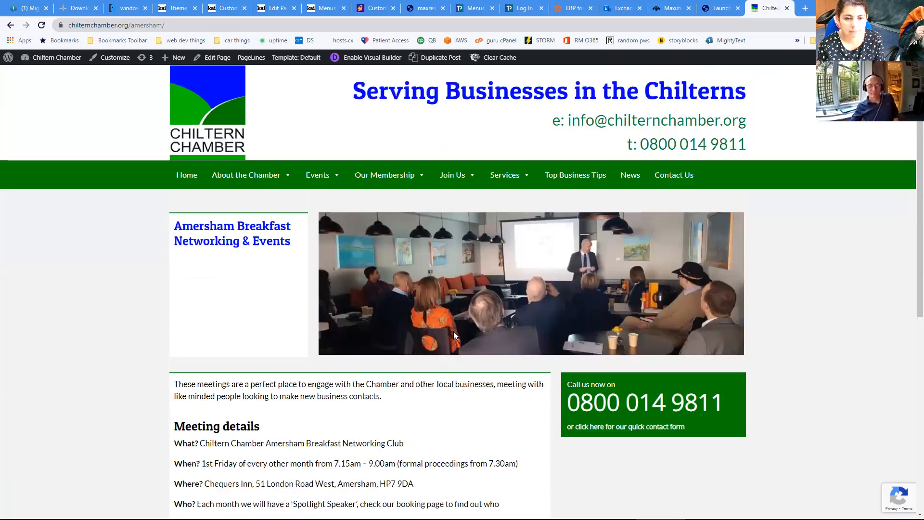
- Go to the site's WordPress dashboard and open the list of all calendars
{"action": "mouse_move", "coordinate": [316, 174]}
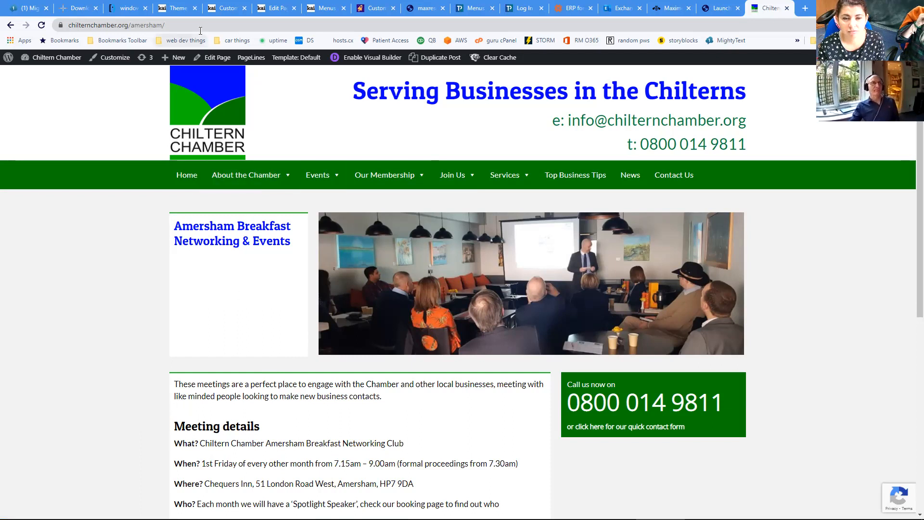
{"action": "mouse_move", "coordinate": [250, 62]}
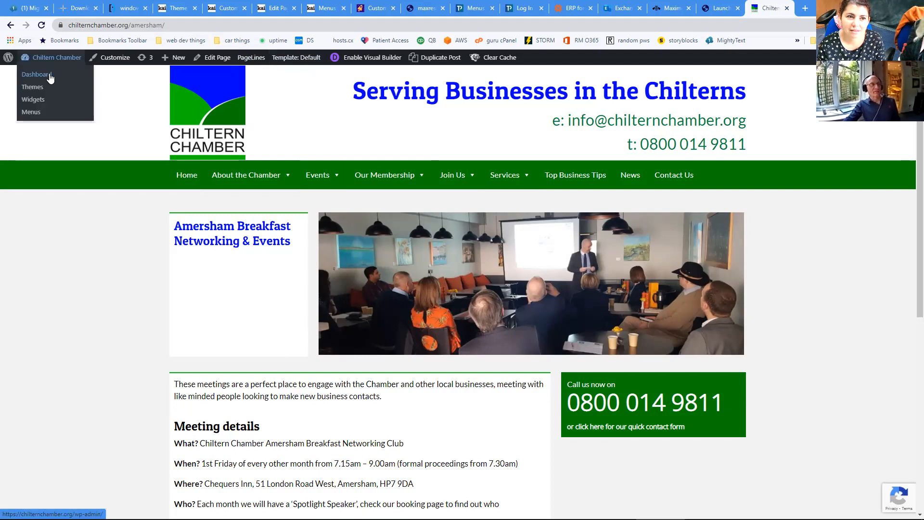
{"action": "left_click", "coordinate": [50, 76]}
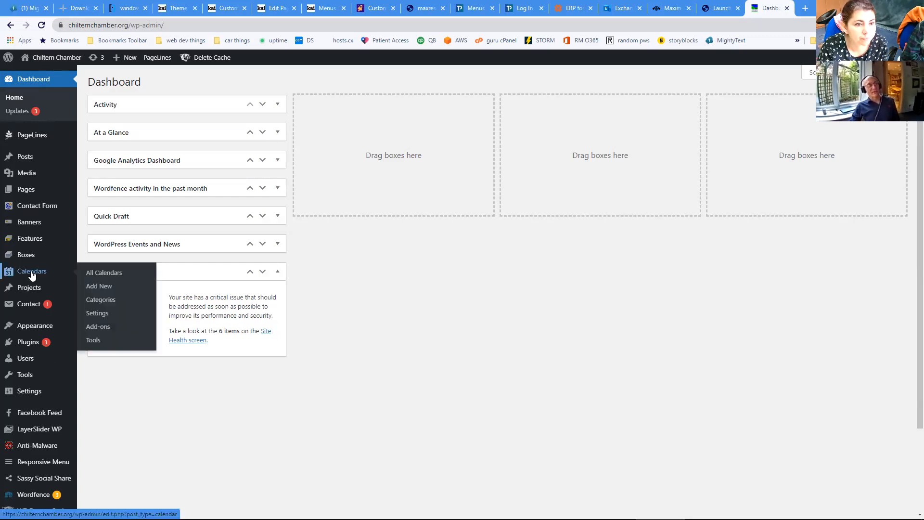
{"action": "left_click", "coordinate": [101, 274]}
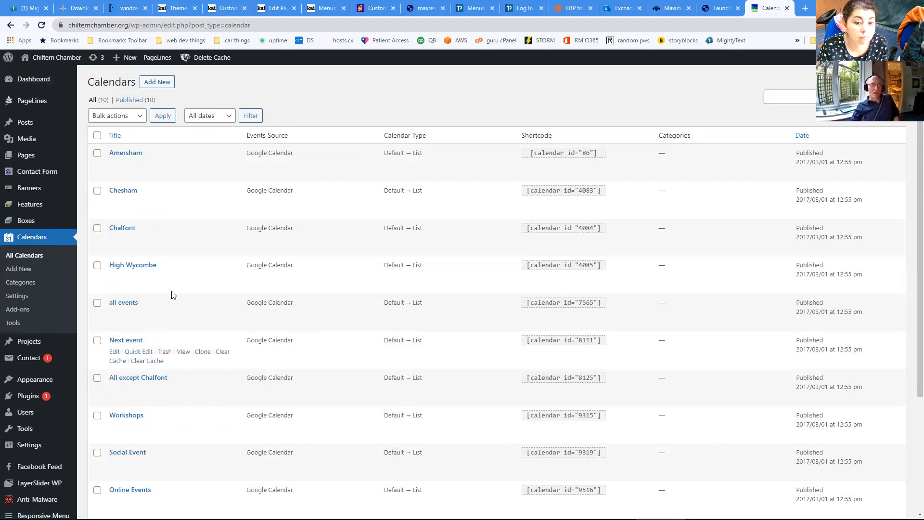
- Open the Amersham calendar for editing and examine its Appearance and Google Calendar settings
{"action": "scroll", "coordinate": [242, 308], "scroll_direction": "down", "scroll_amount": 2}
{"action": "scroll", "coordinate": [241, 308], "scroll_direction": "up", "scroll_amount": 2}
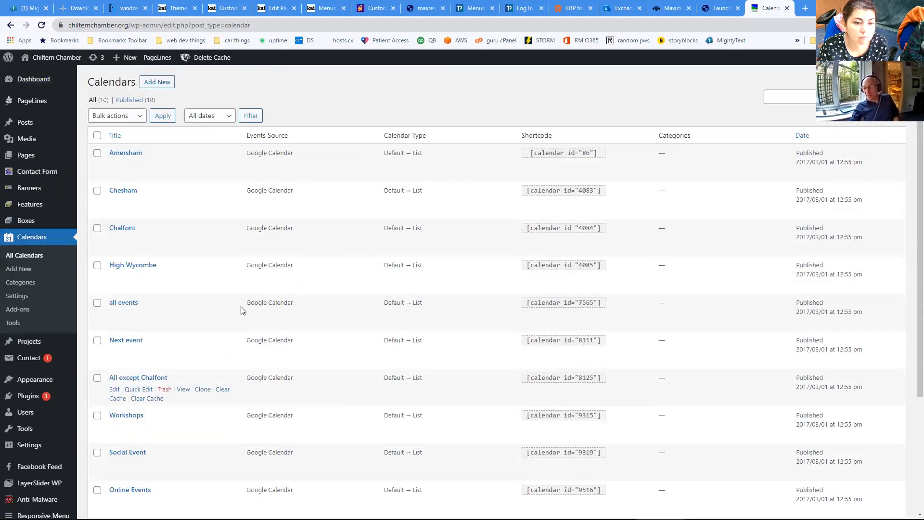
{"action": "left_click", "coordinate": [130, 154]}
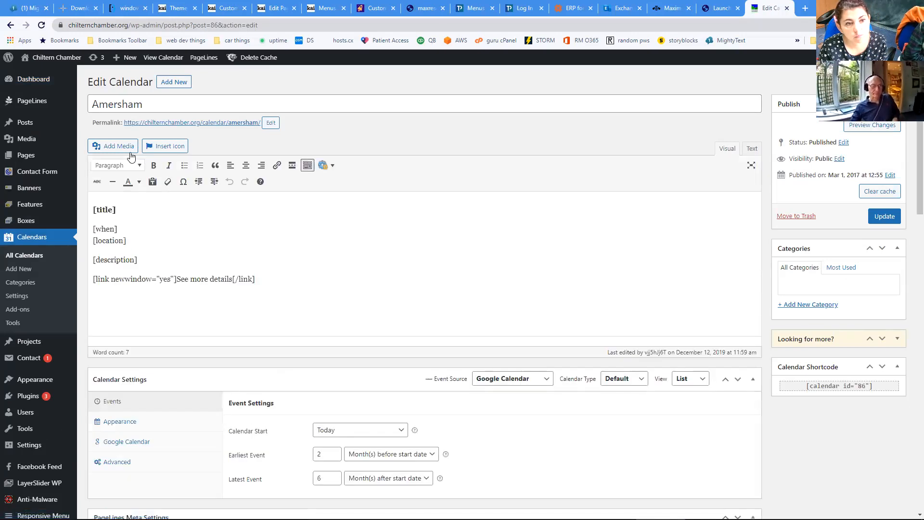
{"action": "scroll", "coordinate": [420, 241], "scroll_direction": "down", "scroll_amount": 2}
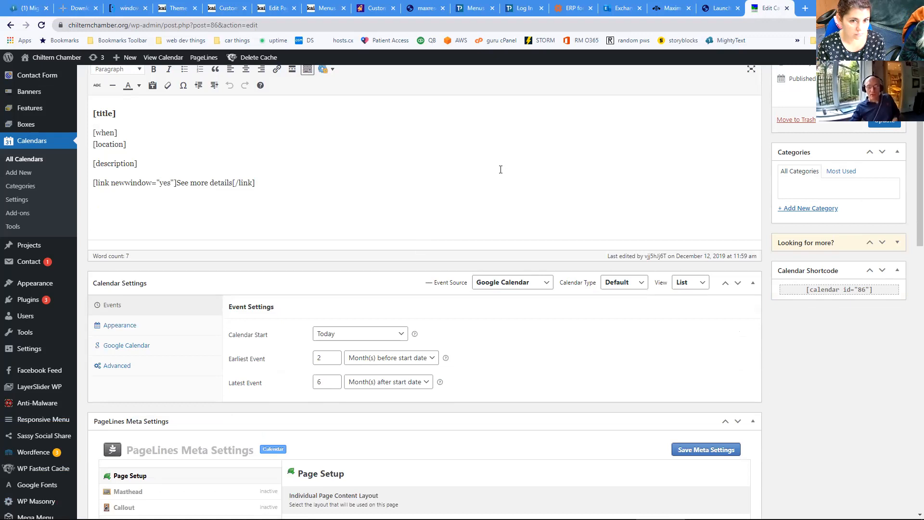
{"action": "left_click", "coordinate": [125, 329]}
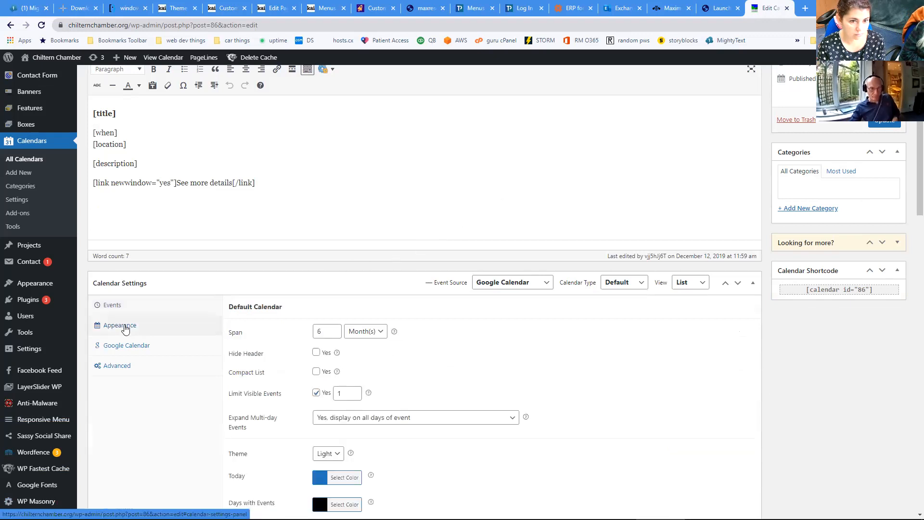
{"action": "scroll", "coordinate": [326, 300], "scroll_direction": "down", "scroll_amount": 4}
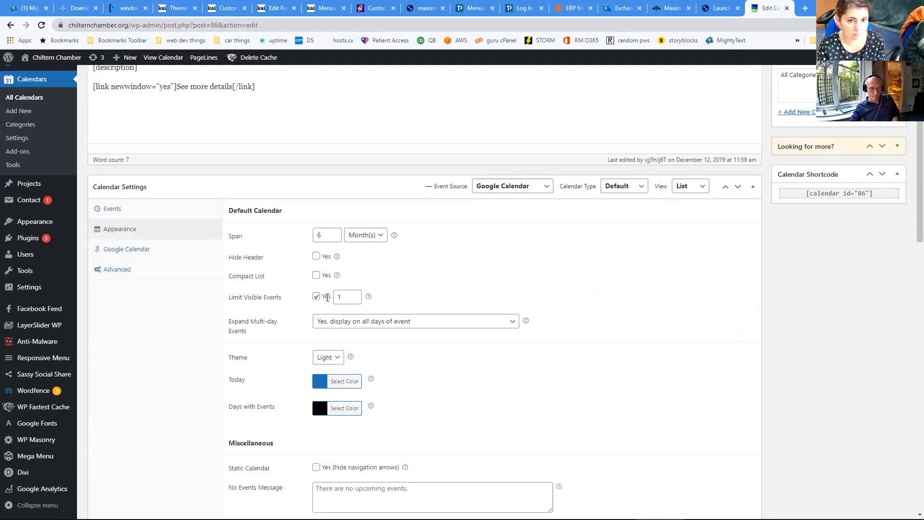
{"action": "scroll", "coordinate": [325, 299], "scroll_direction": "up", "scroll_amount": 2}
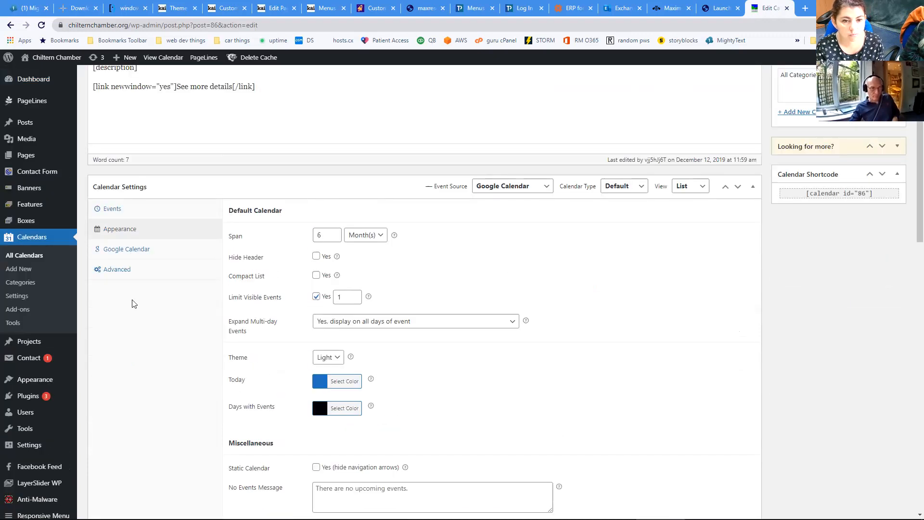
{"action": "left_click", "coordinate": [128, 251]}
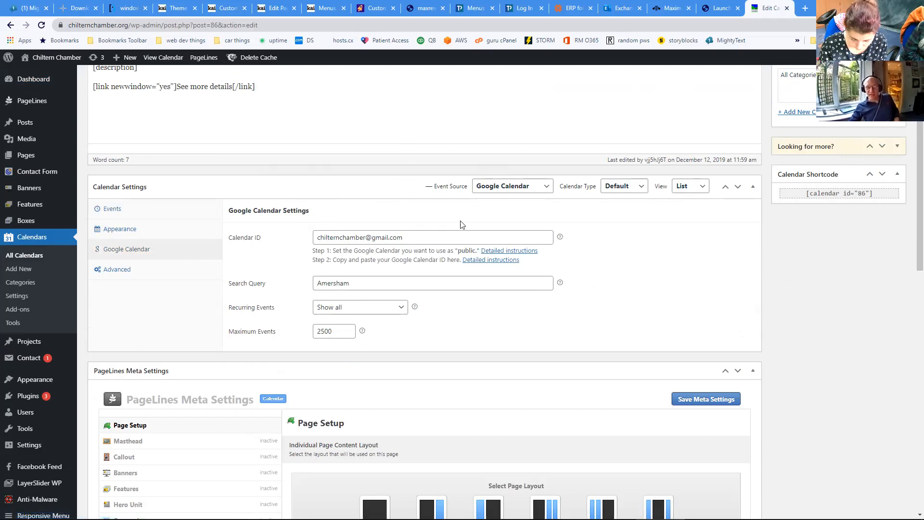
{"action": "scroll", "coordinate": [556, 274], "scroll_direction": "up", "scroll_amount": 1}
{"action": "scroll", "coordinate": [554, 274], "scroll_direction": "up", "scroll_amount": 3}
{"action": "scroll", "coordinate": [554, 273], "scroll_direction": "down", "scroll_amount": 4}
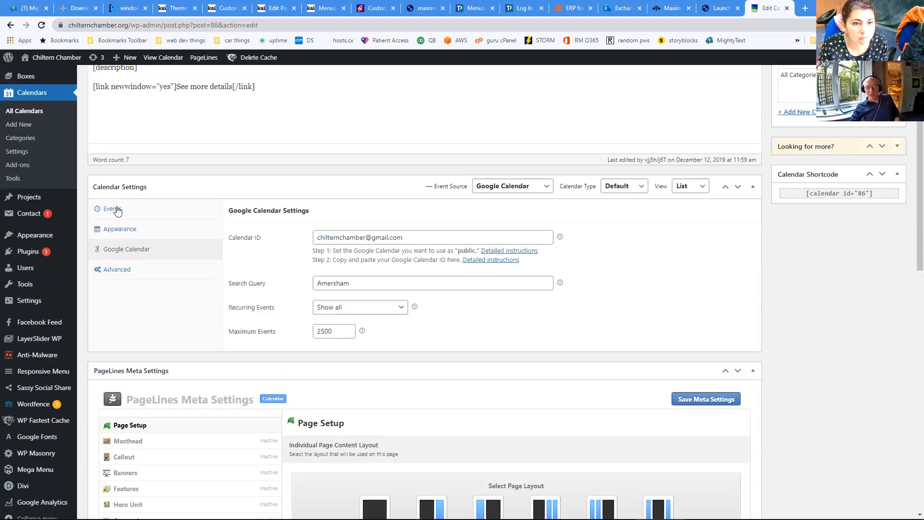
- Review the Amersham calendar's Events, Appearance and Google Calendar settings again, and return to the list of all calendars
{"action": "left_click", "coordinate": [116, 213]}
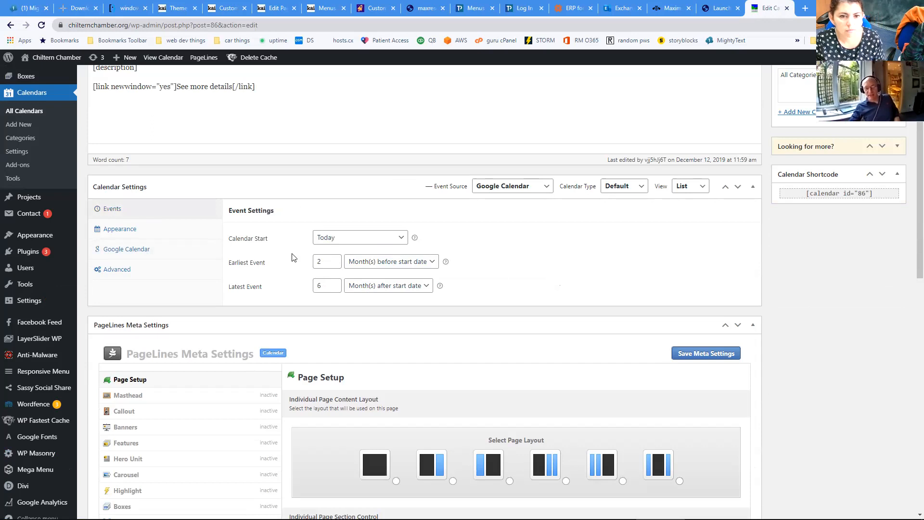
{"action": "left_click", "coordinate": [133, 233]}
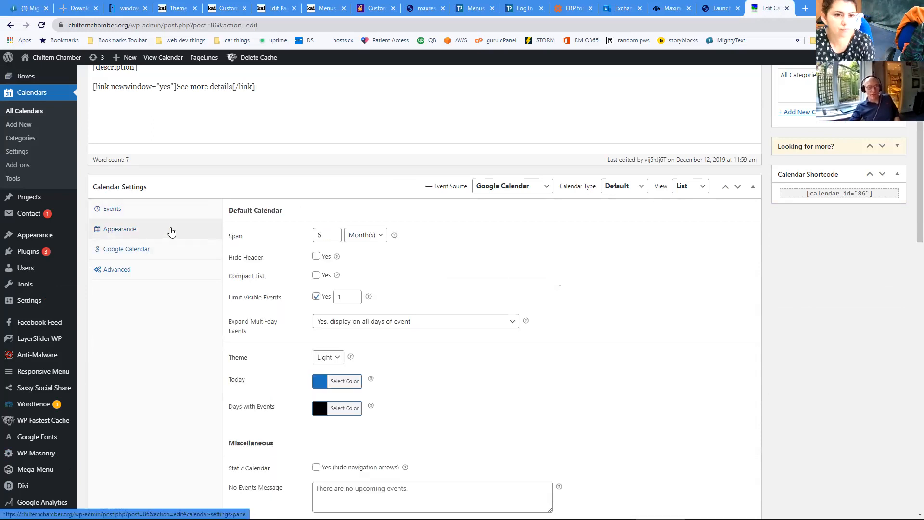
{"action": "scroll", "coordinate": [562, 371], "scroll_direction": "down", "scroll_amount": 1}
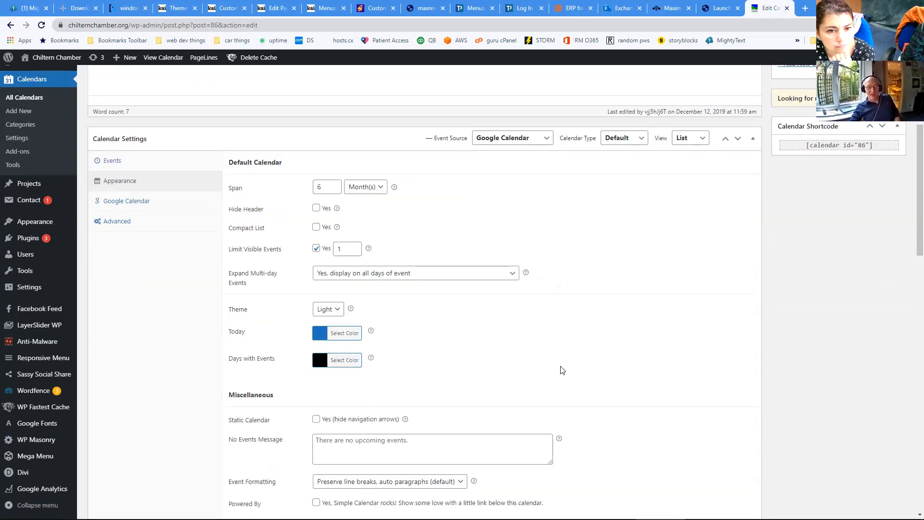
{"action": "scroll", "coordinate": [561, 370], "scroll_direction": "up", "scroll_amount": 1}
{"action": "left_click", "coordinate": [212, 251]}
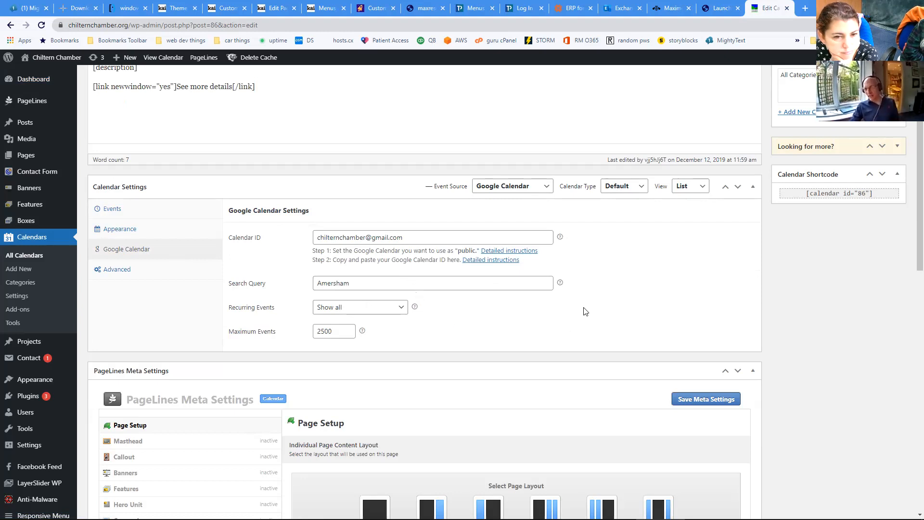
{"action": "scroll", "coordinate": [581, 308], "scroll_direction": "up", "scroll_amount": 4}
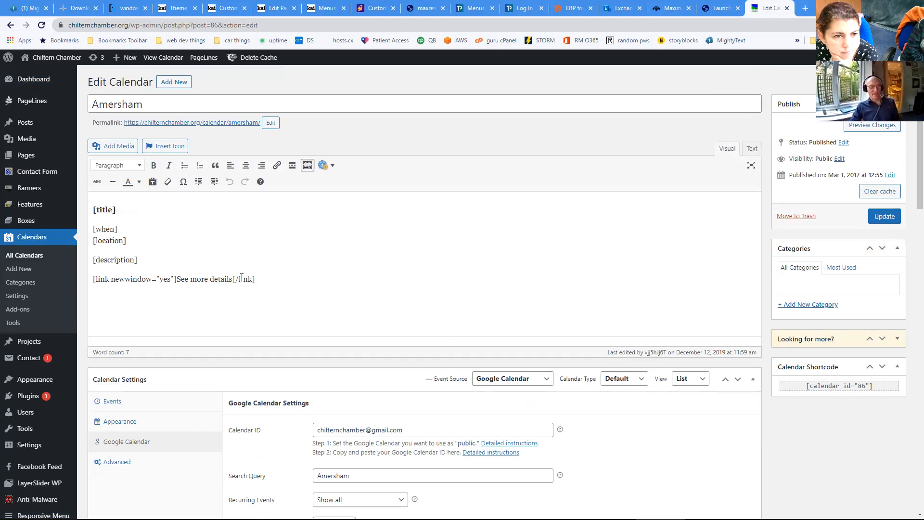
{"action": "left_click", "coordinate": [34, 257]}
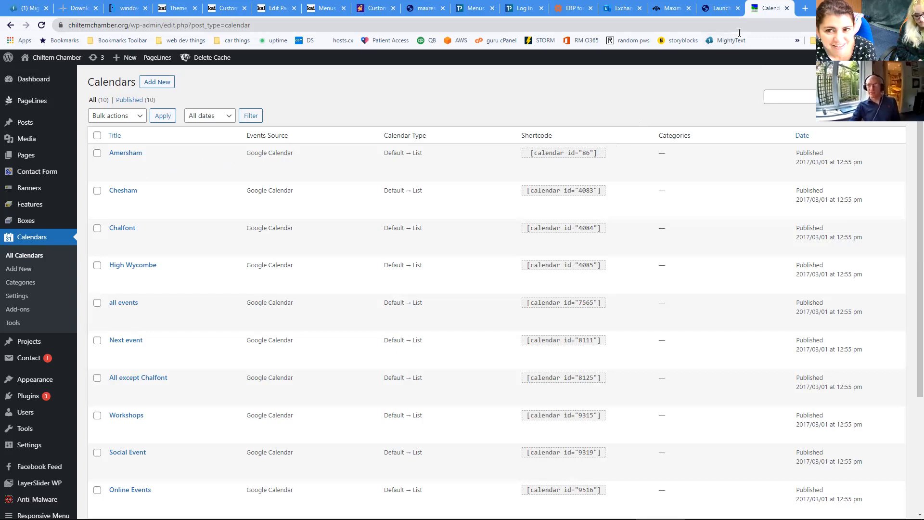
- Search Google for gmail in a new browser tab and open the Gmail inbox
{"action": "left_click", "coordinate": [805, 8]}
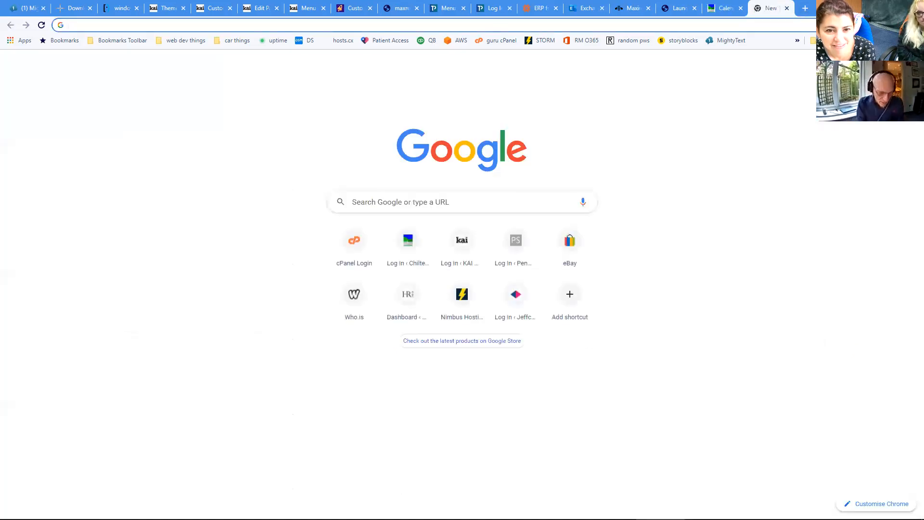
{"action": "type", "text": "gmial"}
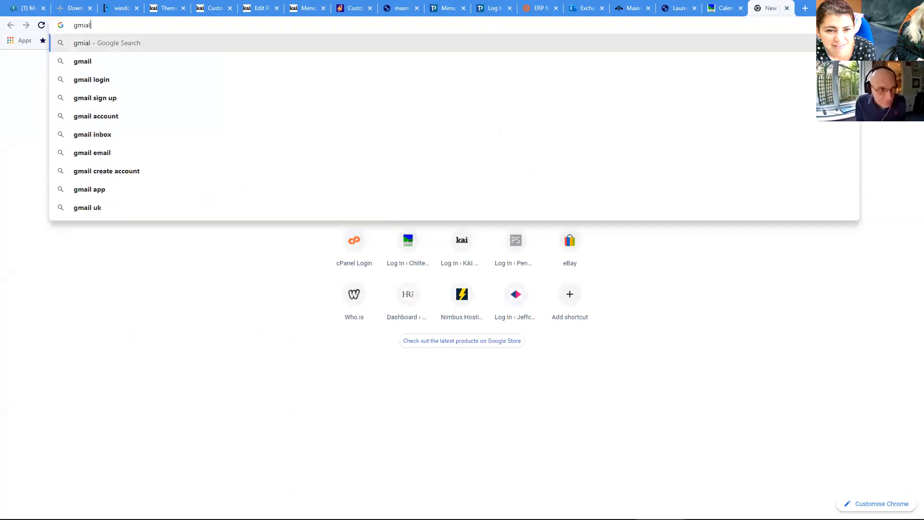
{"action": "key", "text": "BackSpace"}
{"action": "key", "text": "BackSpace"}
{"action": "key", "text": "BackSpace"}
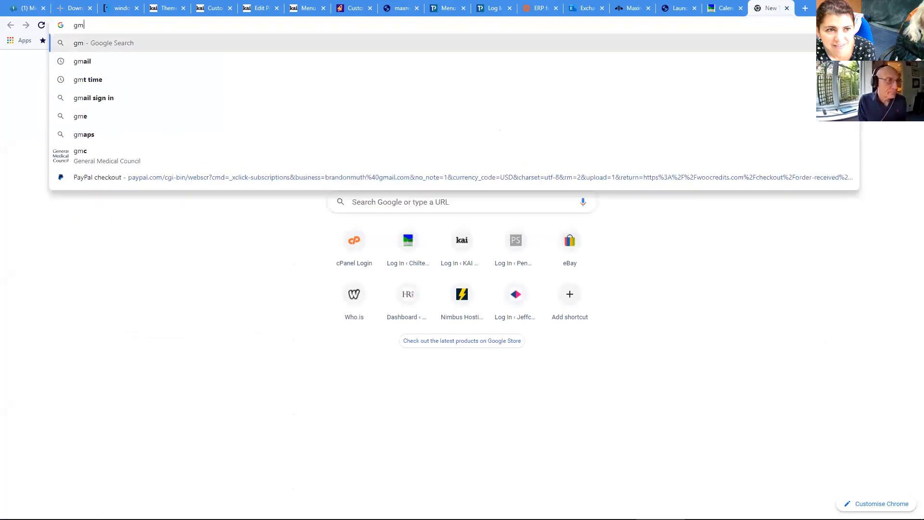
{"action": "type", "text": "ail"}
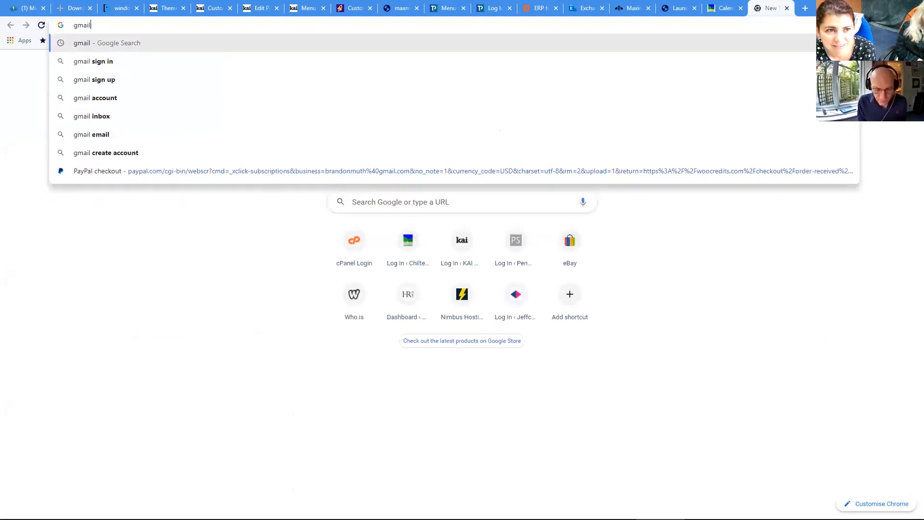
{"action": "key", "text": "Return"}
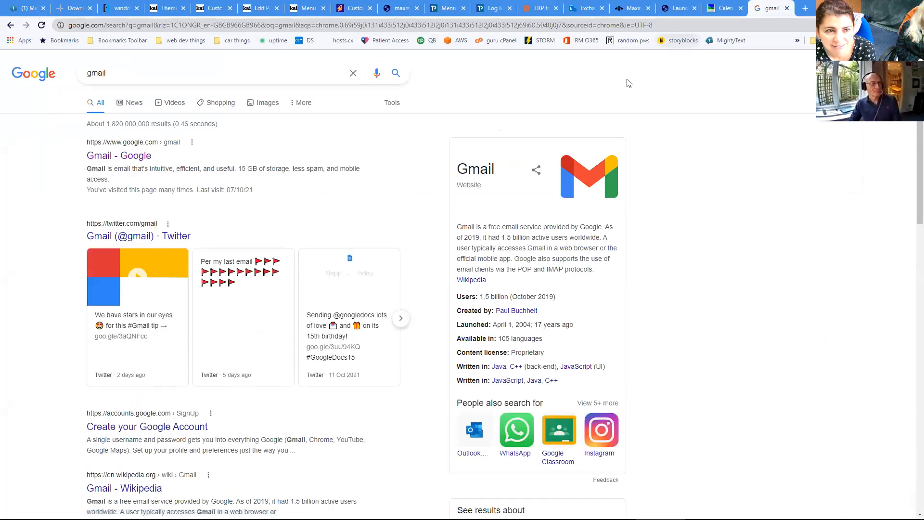
{"action": "left_click", "coordinate": [131, 163]}
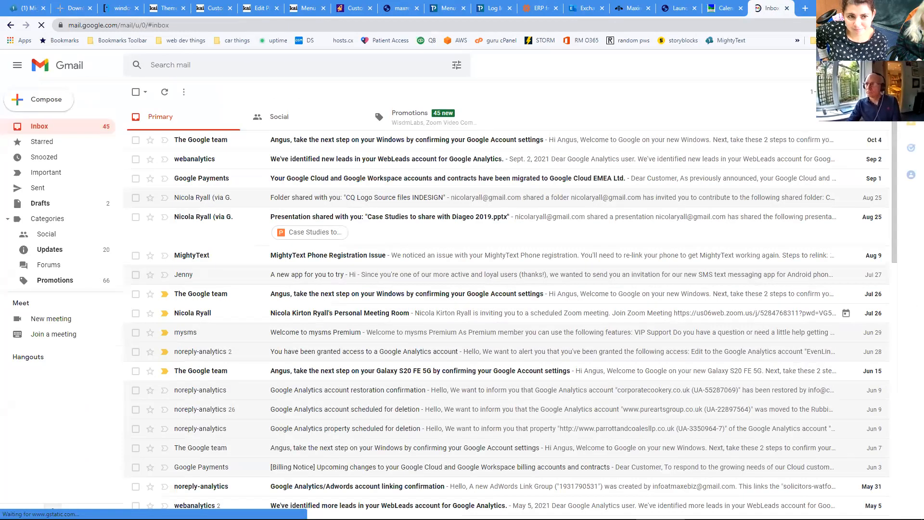
- Sign out of the current Google account and try to sign in again
{"action": "left_click", "coordinate": [907, 64]}
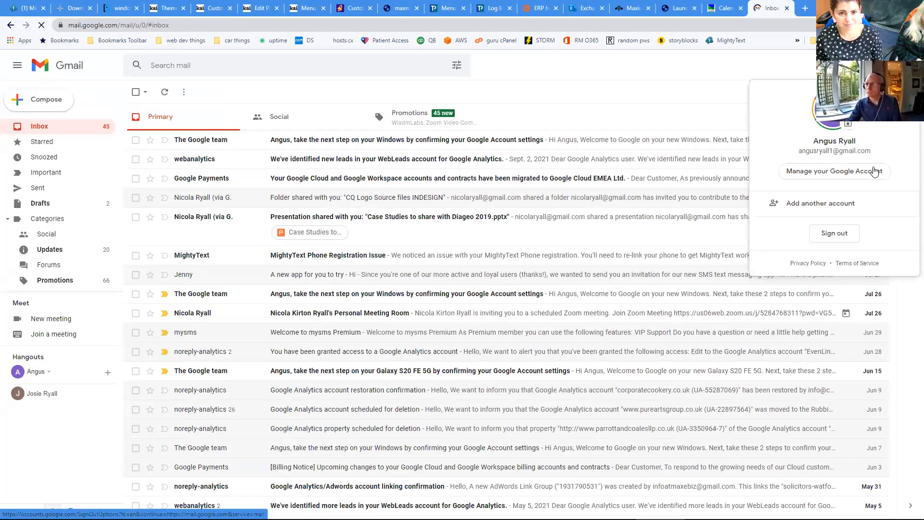
{"action": "left_click", "coordinate": [836, 233]}
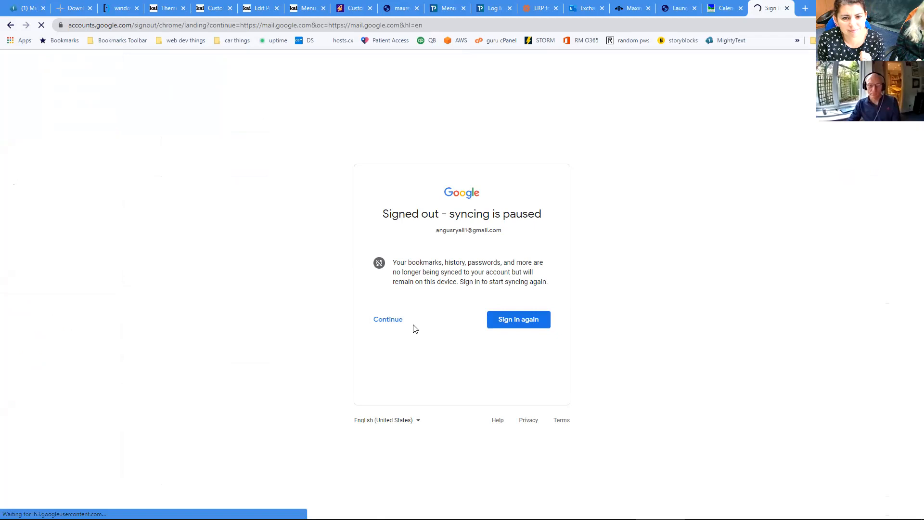
{"action": "left_click", "coordinate": [515, 326]}
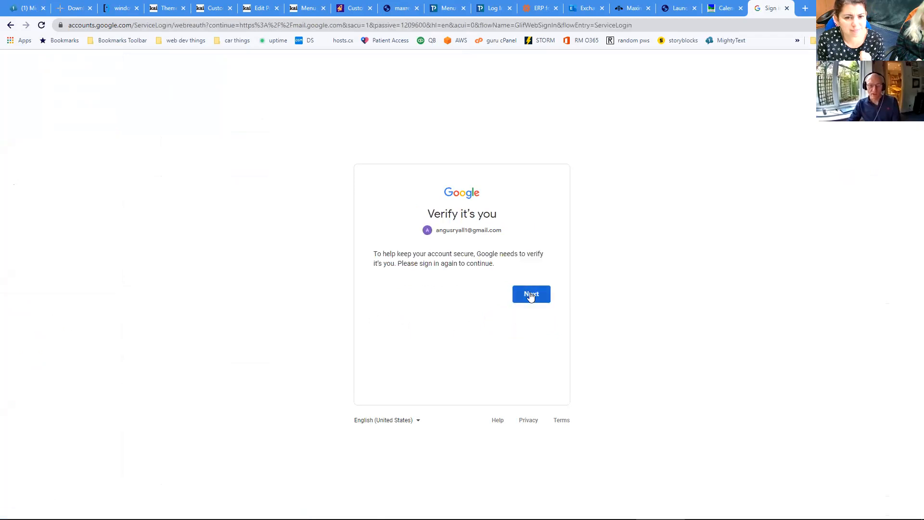
{"action": "left_click", "coordinate": [531, 299]}
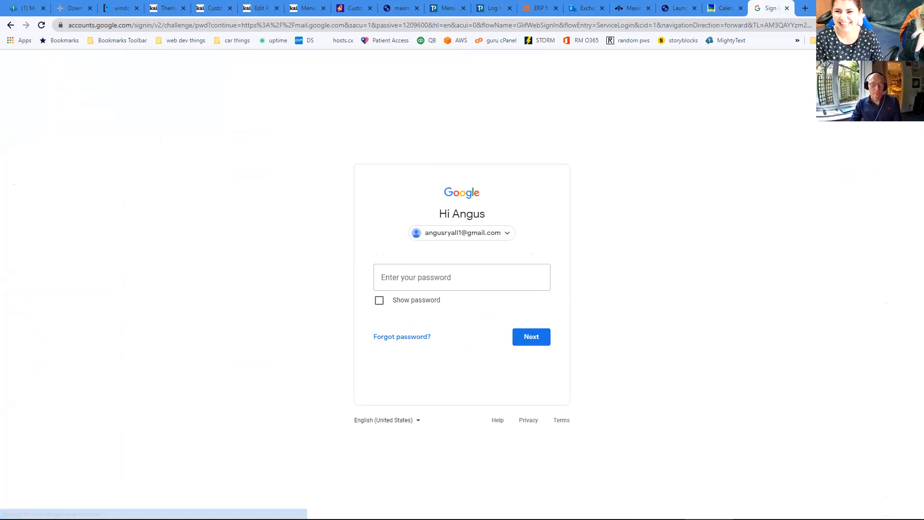
{"action": "left_click", "coordinate": [461, 277]}
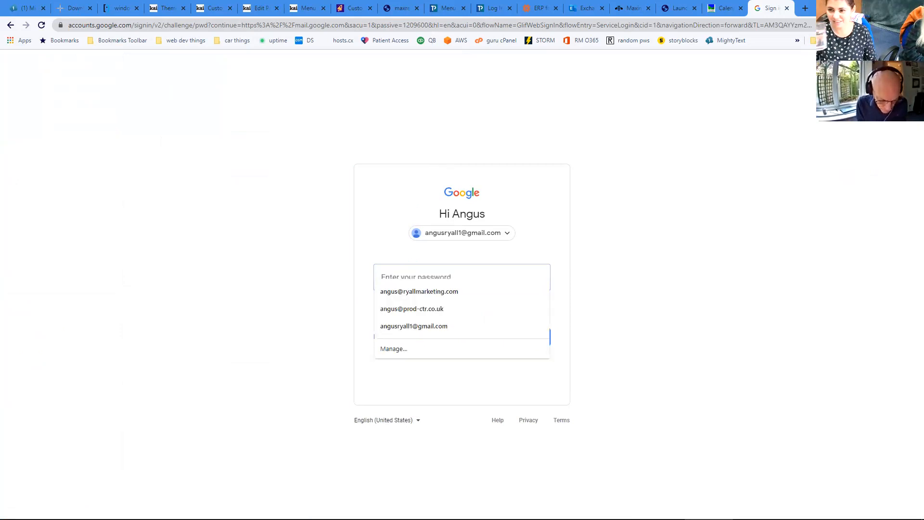
{"action": "key", "text": "Escape"}
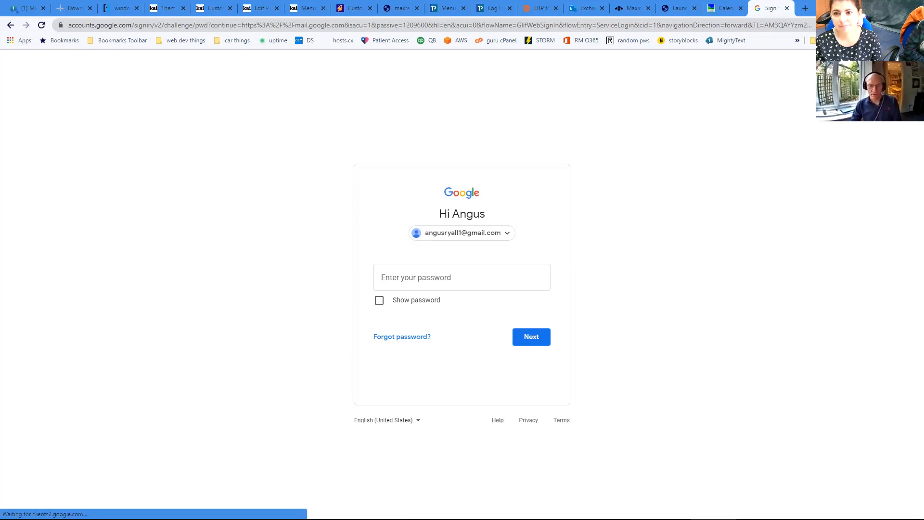
- Switch to the browser window with the Chiltern Chamber Gmail inbox and open that account's Google Calendar
{"action": "key", "text": "alt+Tab"}
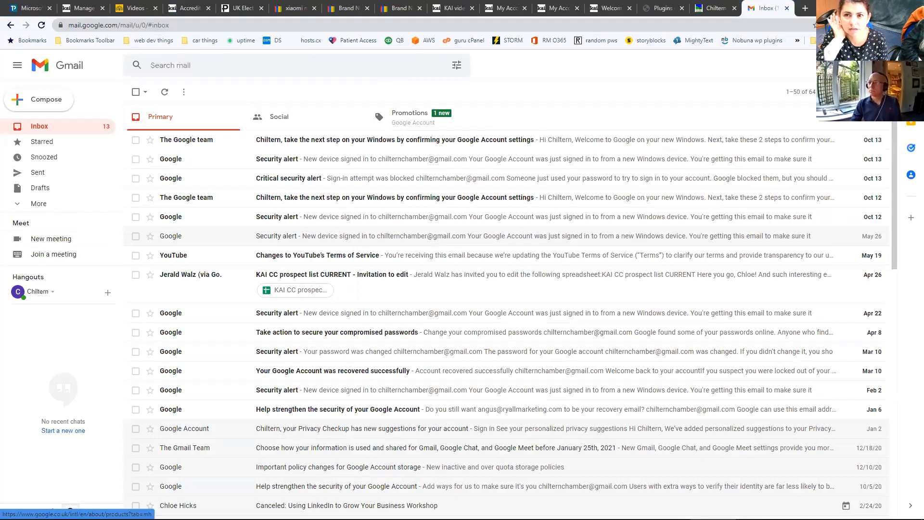
{"action": "left_click", "coordinate": [880, 65]}
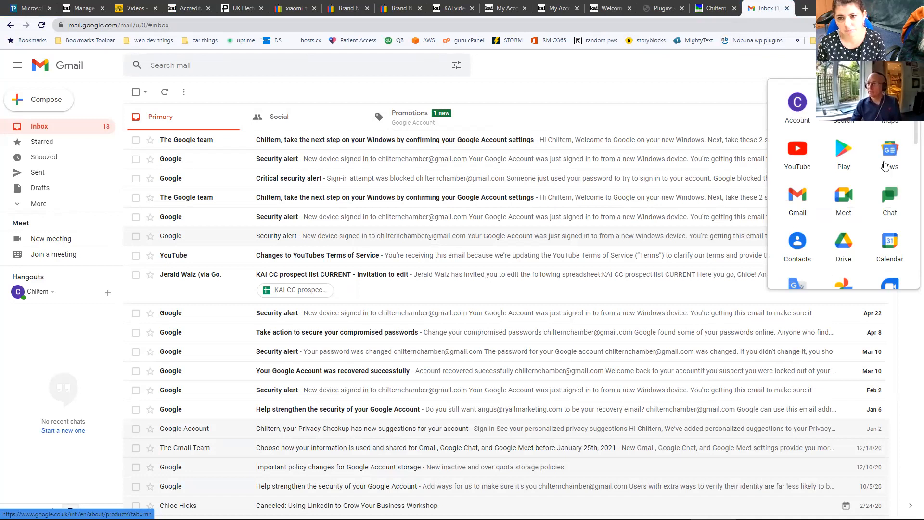
{"action": "left_click", "coordinate": [904, 259]}
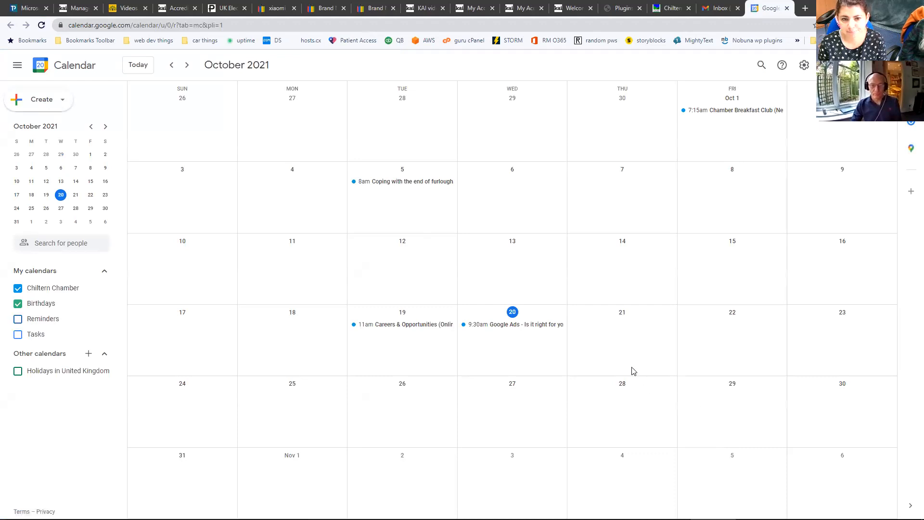
- Start a new all-day event on Oct 21, 2021 in full details view, titled "Test event for Amersham"
{"action": "left_click", "coordinate": [623, 331]}
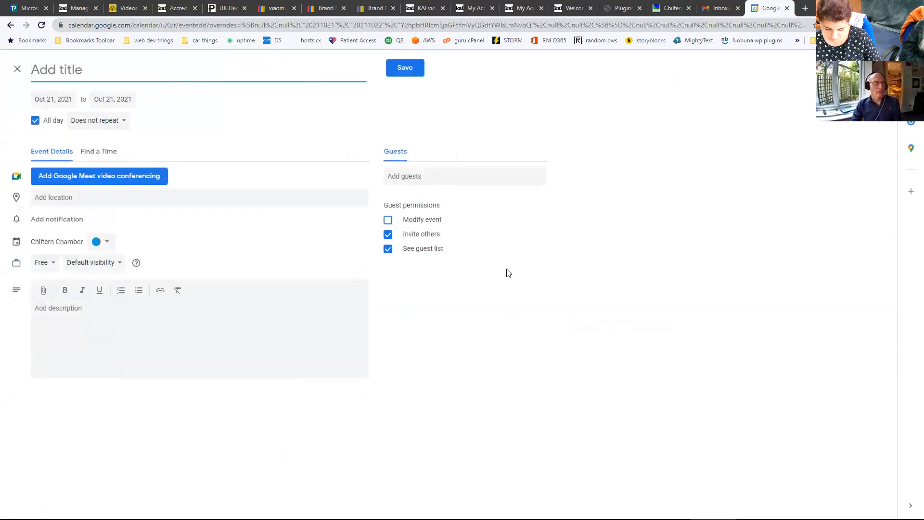
{"action": "type", "text": "Test"}
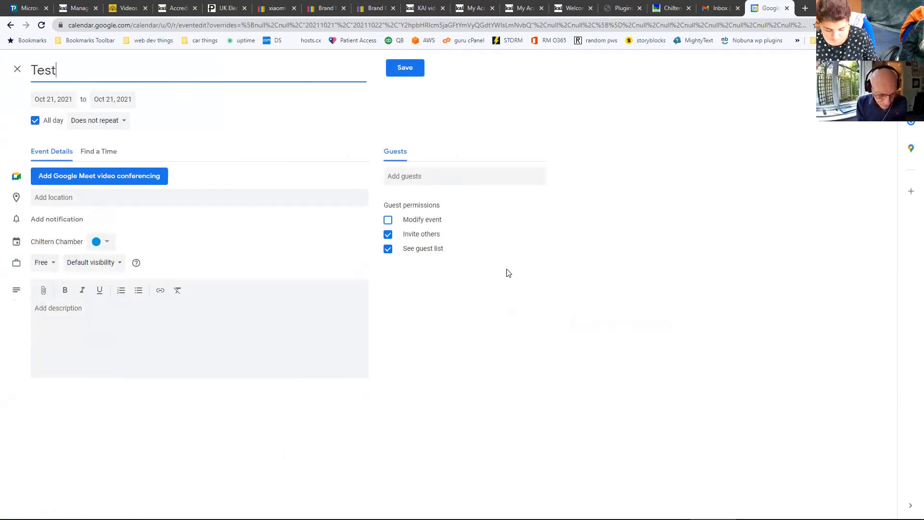
{"action": "type", "text": " event for "}
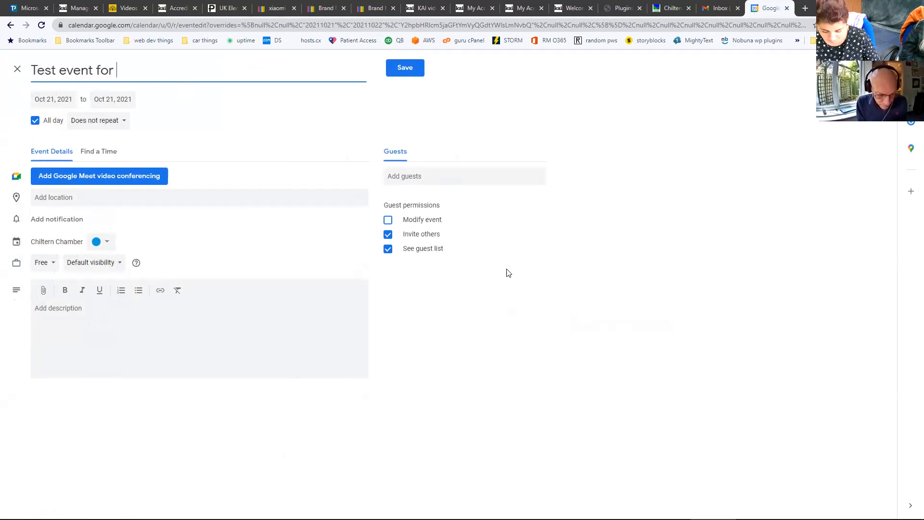
{"action": "type", "text": "Amersham"}
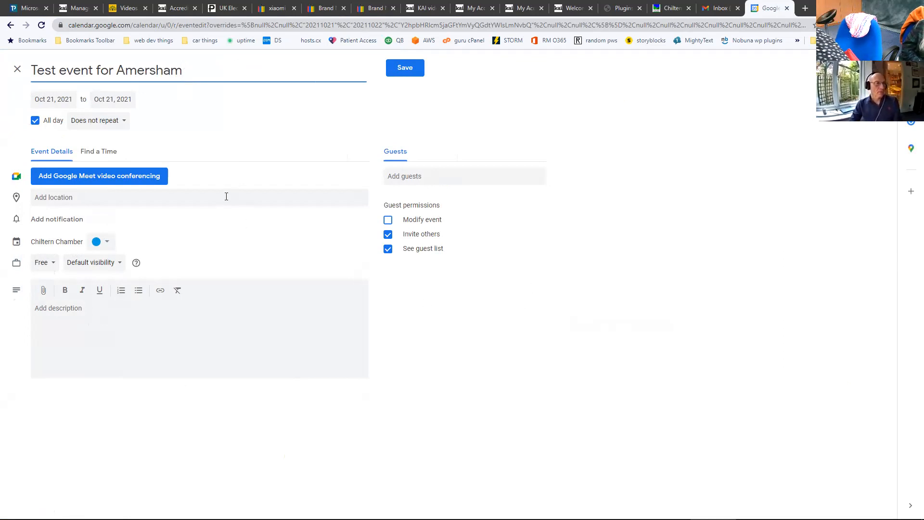
- Enter "test event content goes here can include link" as the event's description
{"action": "left_click", "coordinate": [172, 314]}
{"action": "type", "text": "test event content"}
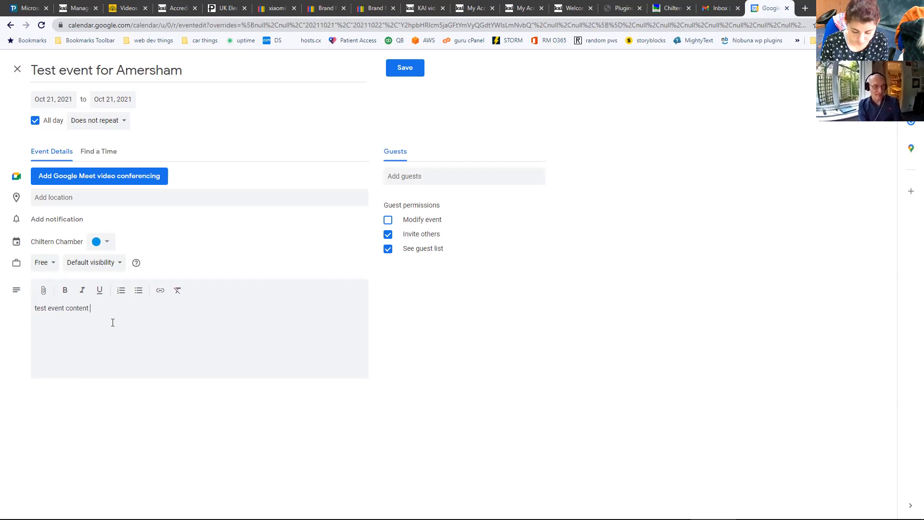
{"action": "type", "text": "here can include link"}
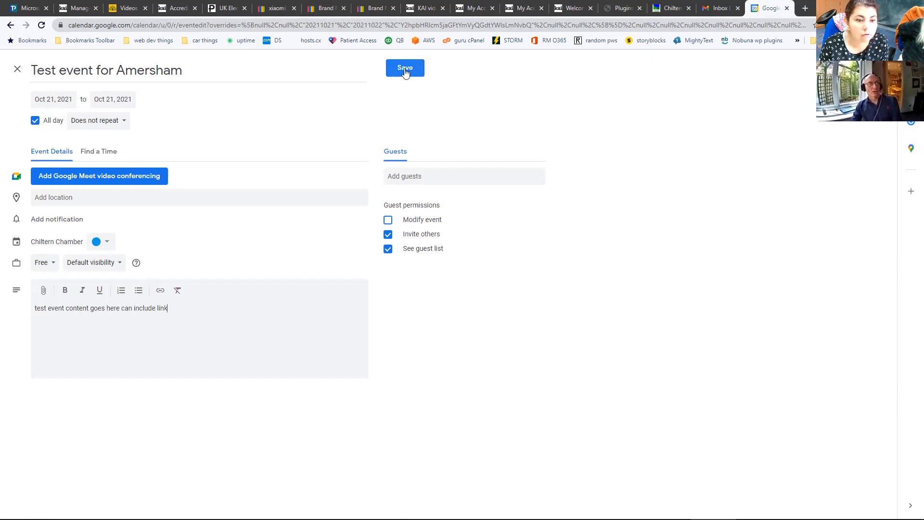
- Change the event from all-day to a timed one from 10:00am to 10:30am and save it
{"action": "left_click", "coordinate": [55, 122]}
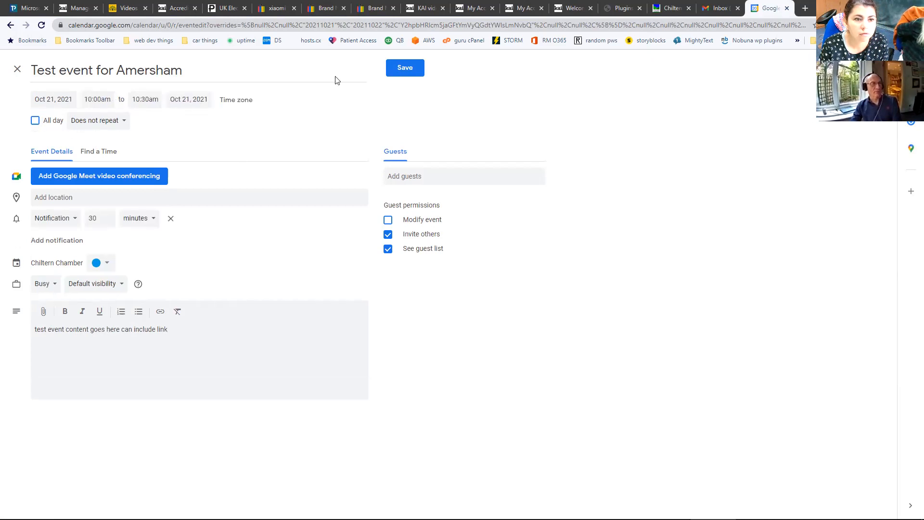
{"action": "left_click", "coordinate": [405, 71]}
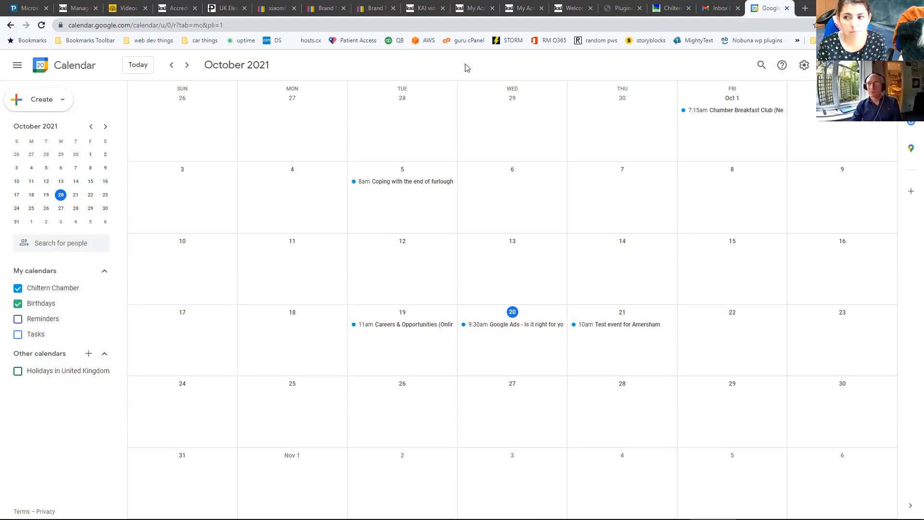
- Switch back to the browser window with the WordPress Calendars list, closing the Google sign-in page, and select the Amersham calendar's shortcode
{"action": "key", "text": "alt+Tab"}
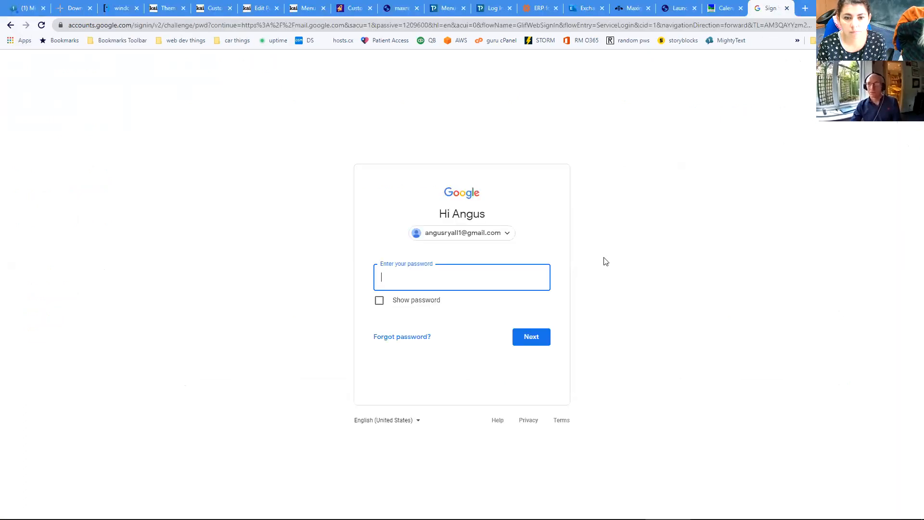
{"action": "left_click", "coordinate": [785, 8]}
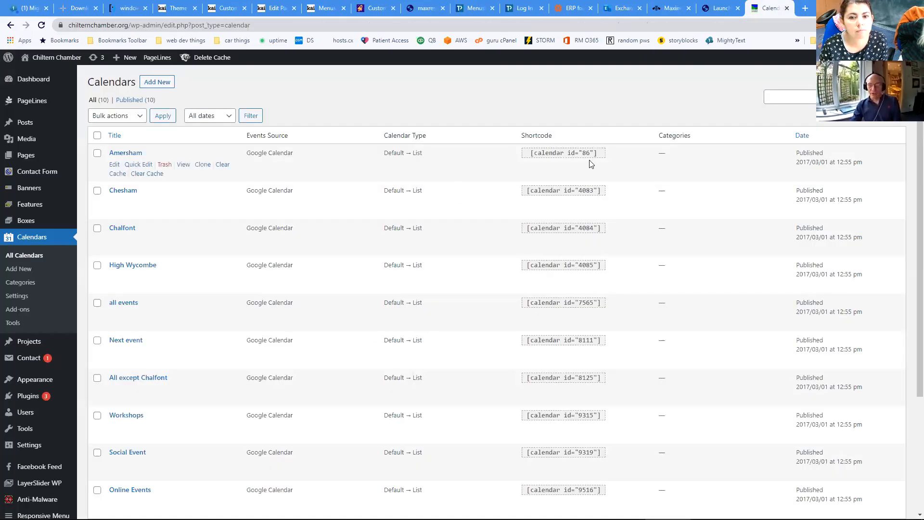
{"action": "left_click_drag", "start_coordinate": [578, 154], "coordinate": [528, 155]}
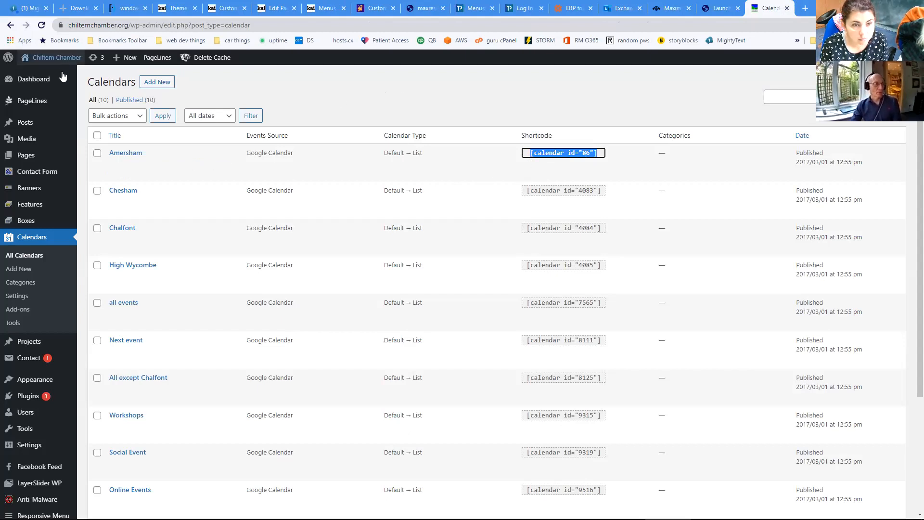
- Visit the Chiltern Chamber website and open the Amersham networking page through All Events
{"action": "mouse_move", "coordinate": [57, 60]}
{"action": "left_click", "coordinate": [42, 75]}
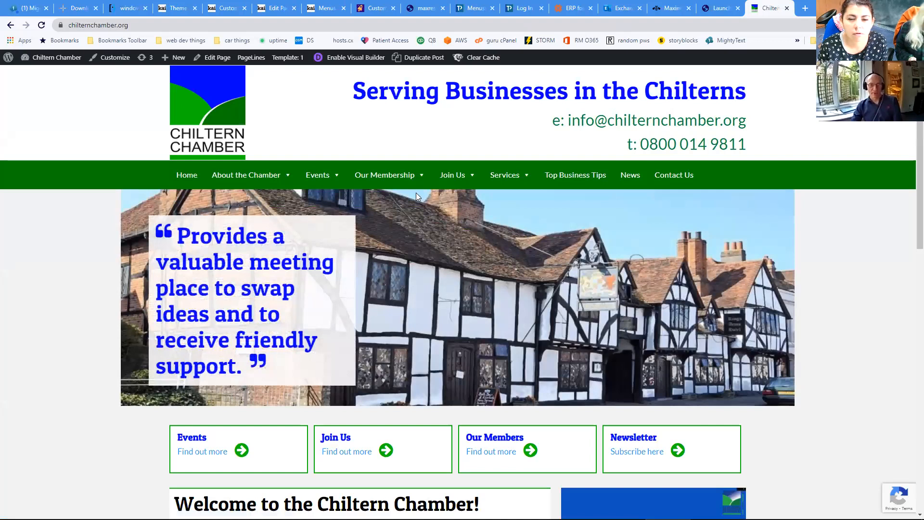
{"action": "mouse_move", "coordinate": [328, 182]}
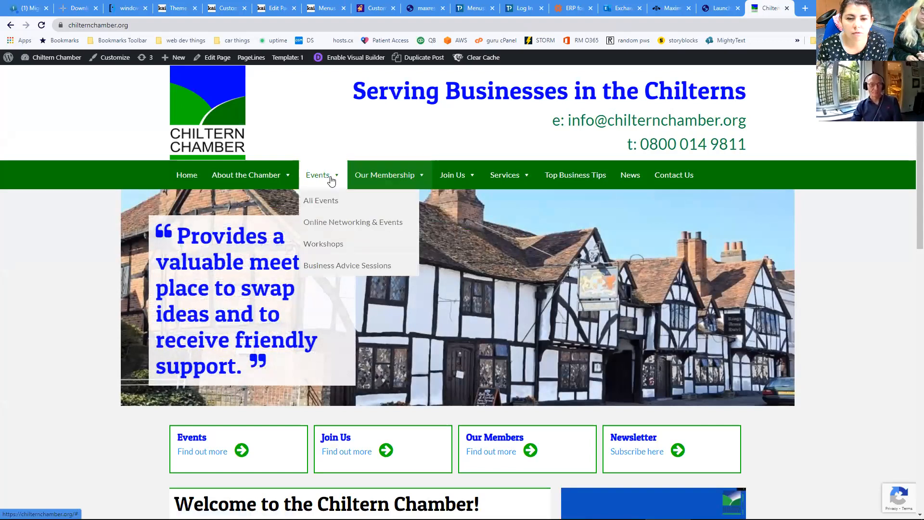
{"action": "left_click", "coordinate": [325, 198]}
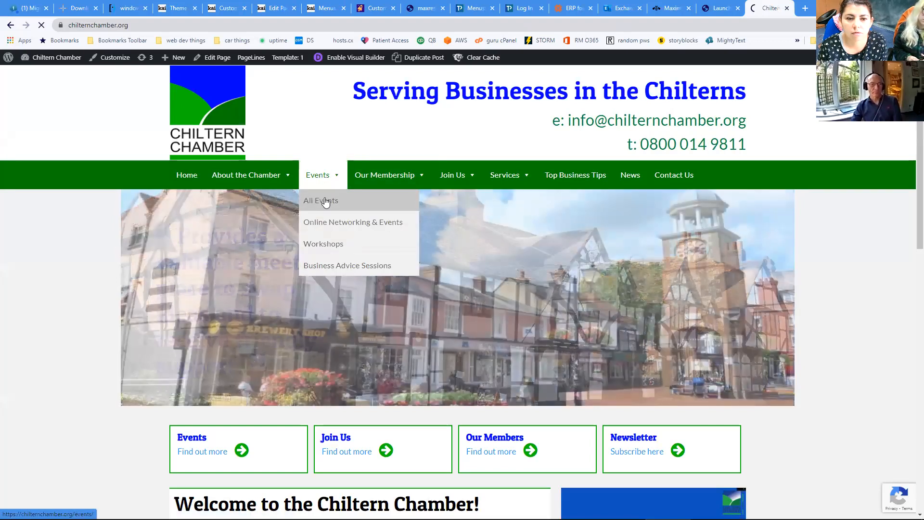
{"action": "scroll", "coordinate": [244, 316], "scroll_direction": "down", "scroll_amount": 3}
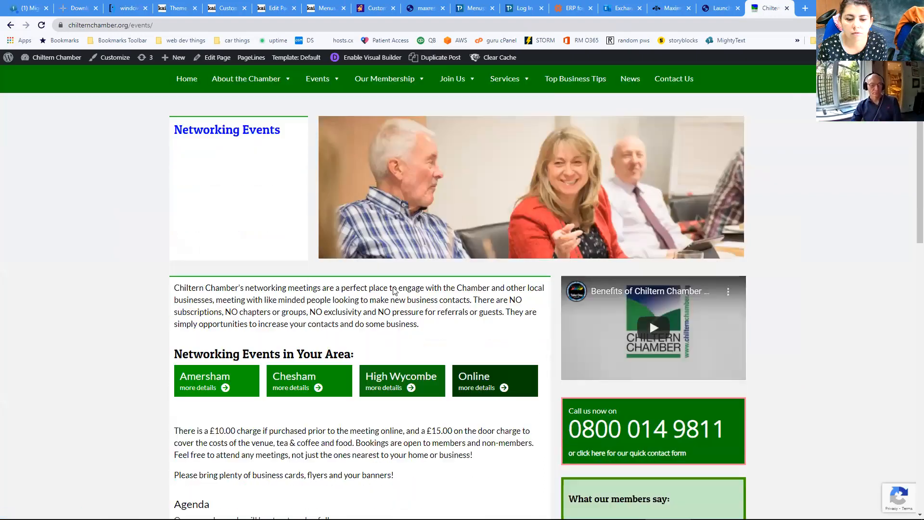
{"action": "left_click", "coordinate": [226, 332]}
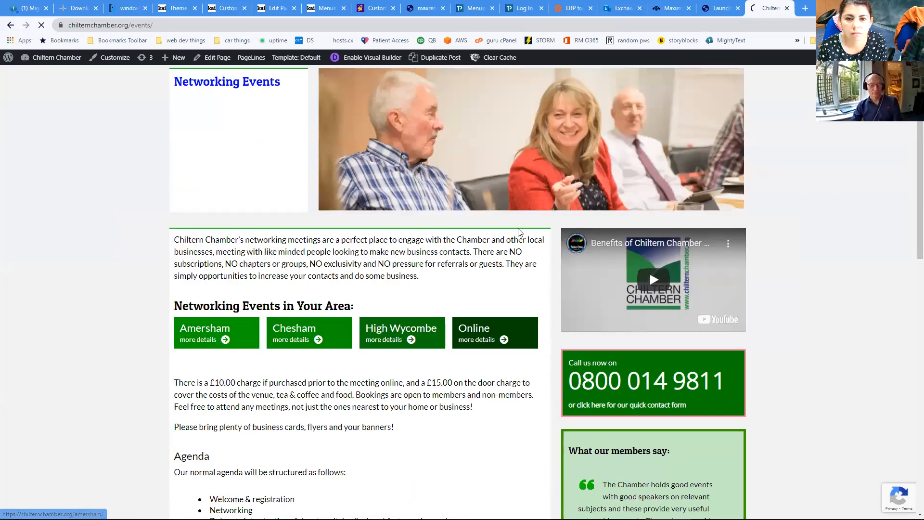
{"action": "scroll", "coordinate": [479, 242], "scroll_direction": "down", "scroll_amount": 2}
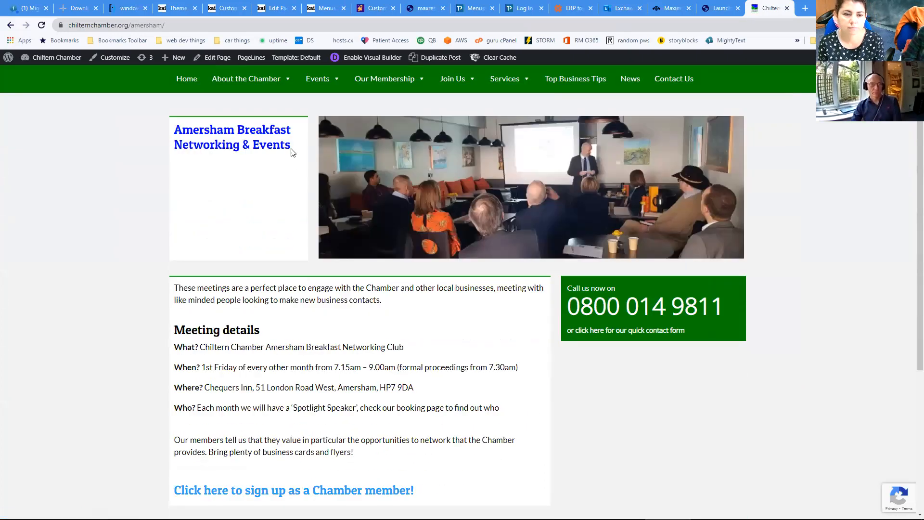
- Open the Amersham page for editing and enable its disabled "next event" module on all devices
{"action": "left_click", "coordinate": [220, 58]}
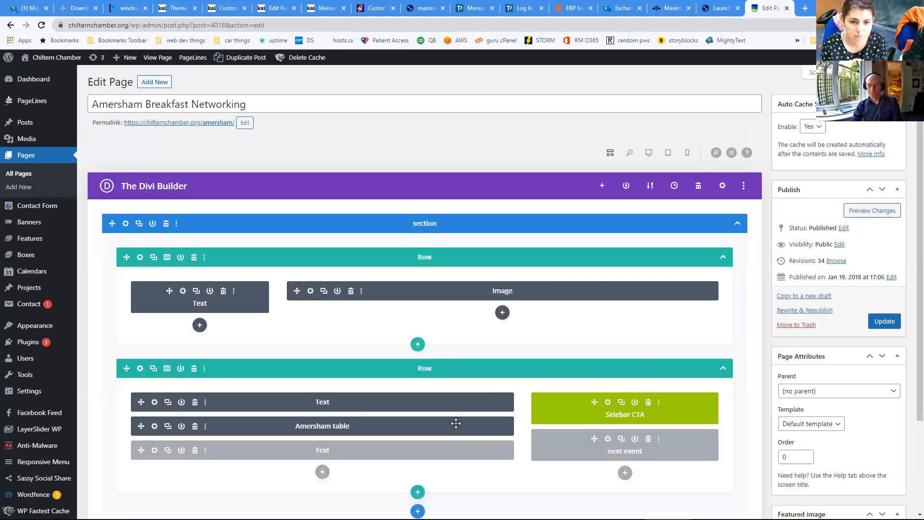
{"action": "scroll", "coordinate": [654, 279], "scroll_direction": "down", "scroll_amount": 2}
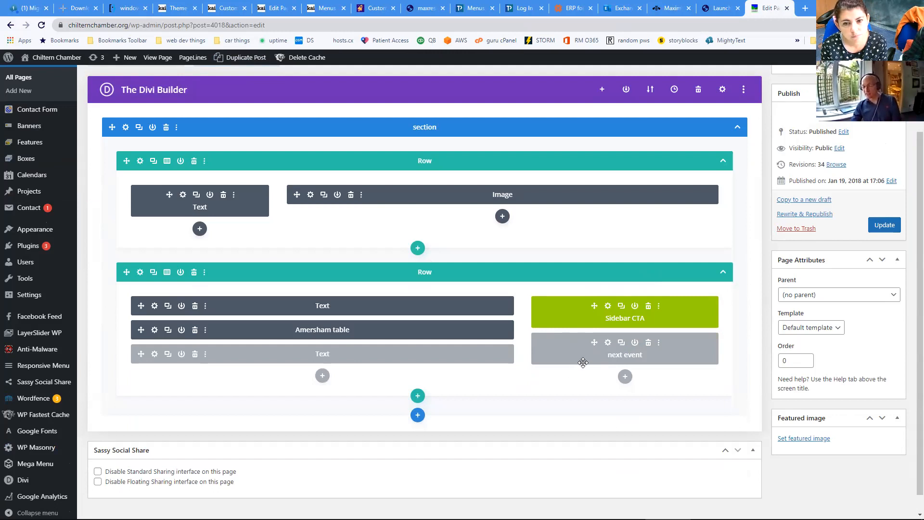
{"action": "right_click", "coordinate": [552, 347]}
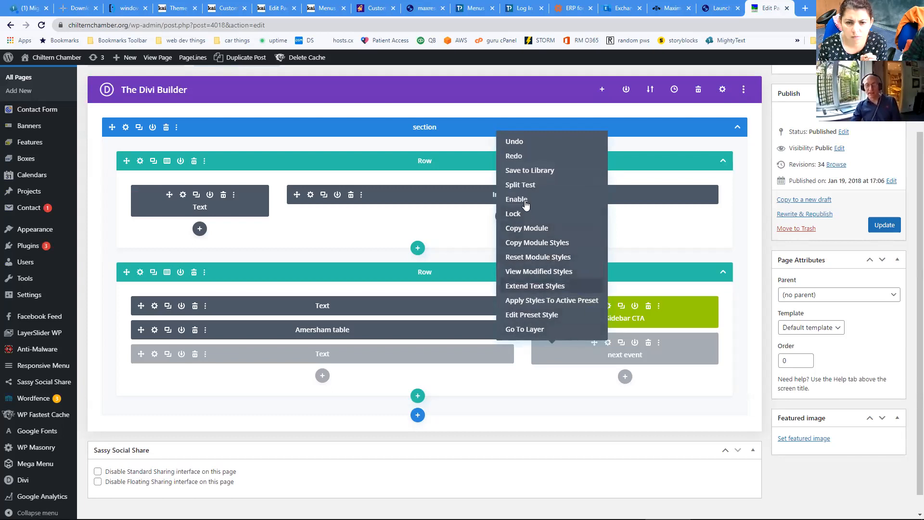
{"action": "mouse_move", "coordinate": [526, 206]}
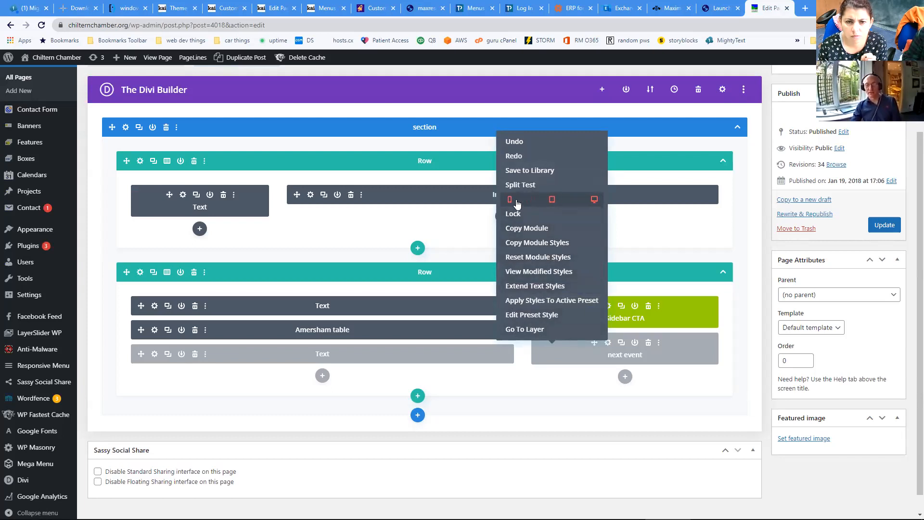
{"action": "left_click", "coordinate": [551, 204]}
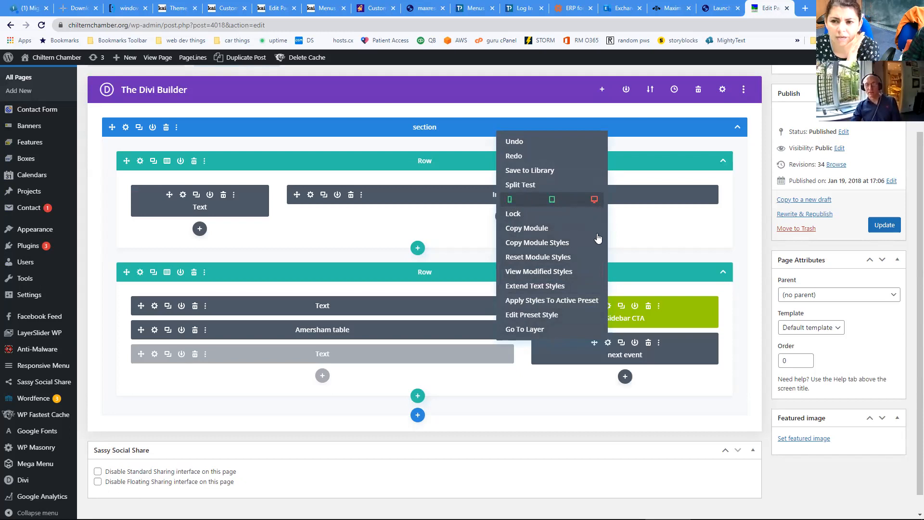
{"action": "left_click", "coordinate": [525, 388]}
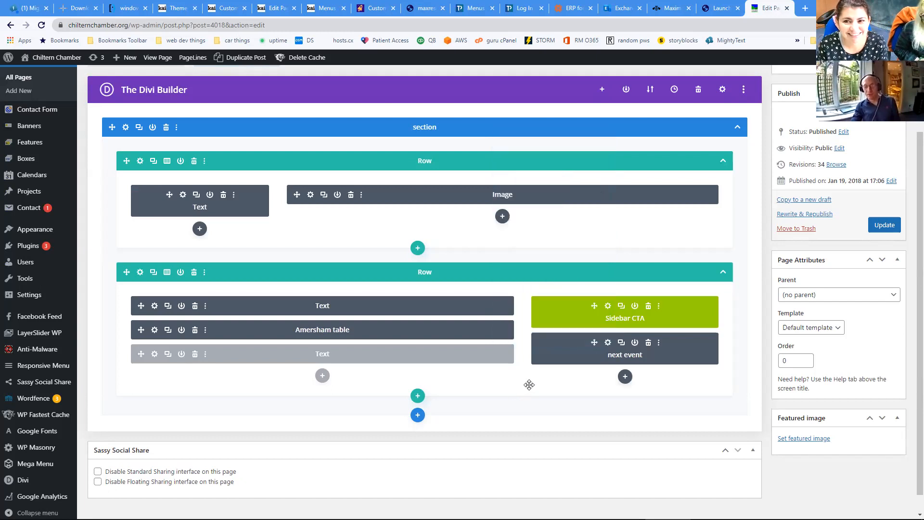
- Check the calendar shortcode in the "next event" module's text source, save the module and update the Amersham page
{"action": "left_click", "coordinate": [608, 343]}
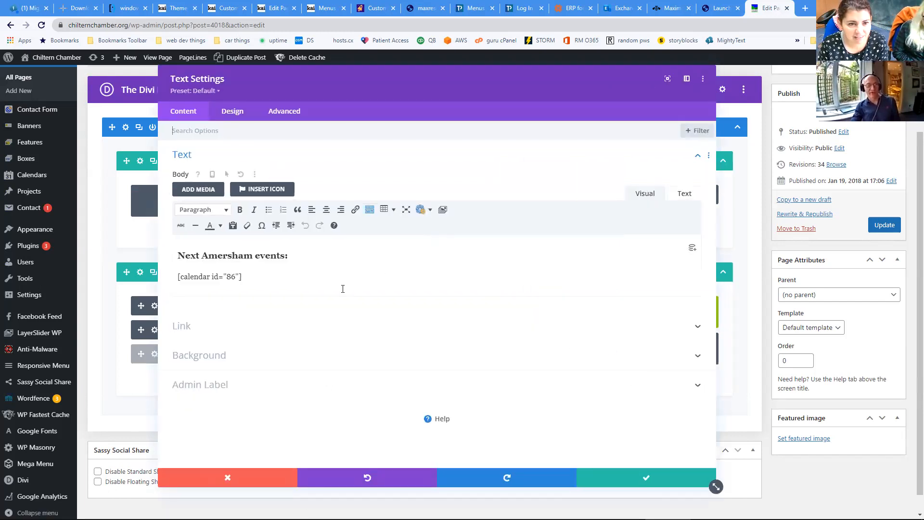
{"action": "left_click", "coordinate": [682, 194]}
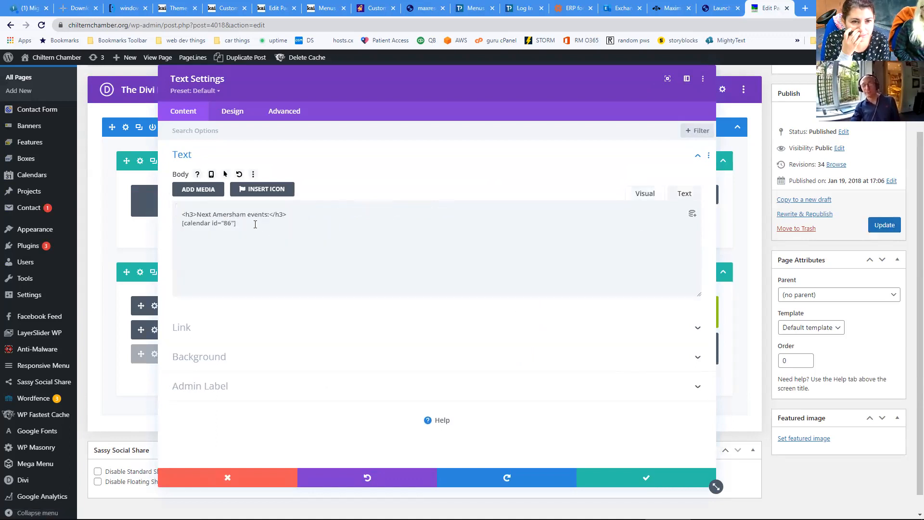
{"action": "left_click", "coordinate": [634, 476]}
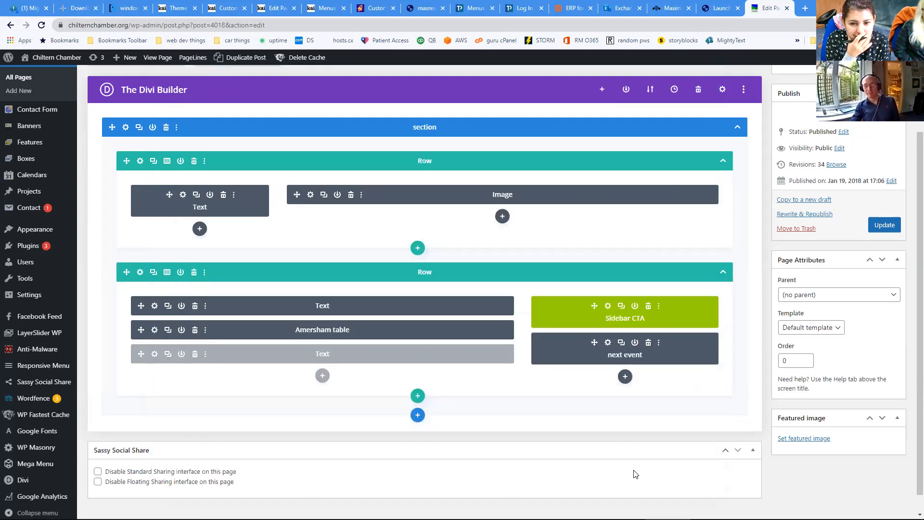
{"action": "left_click", "coordinate": [882, 225]}
{"action": "left_click", "coordinate": [882, 226]}
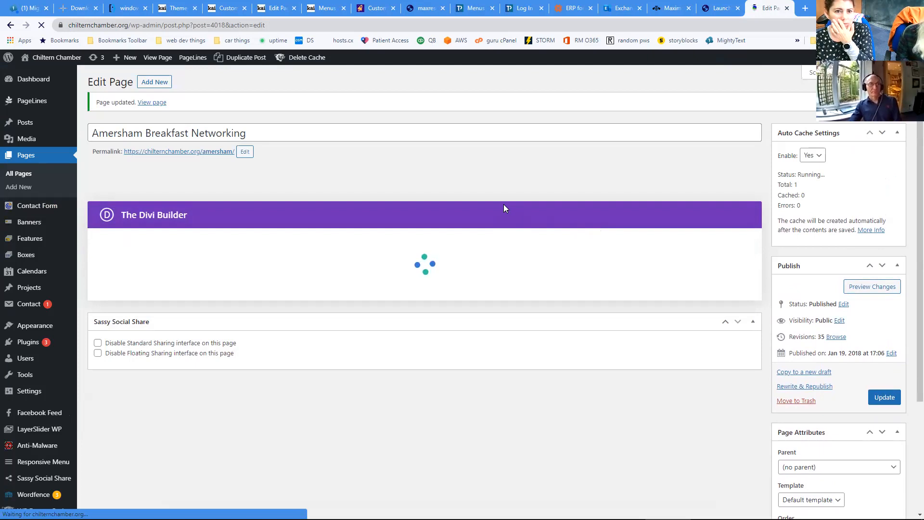
- View the published Amersham page and check the "Next Amersham events" box for the test event
{"action": "left_click", "coordinate": [165, 63]}
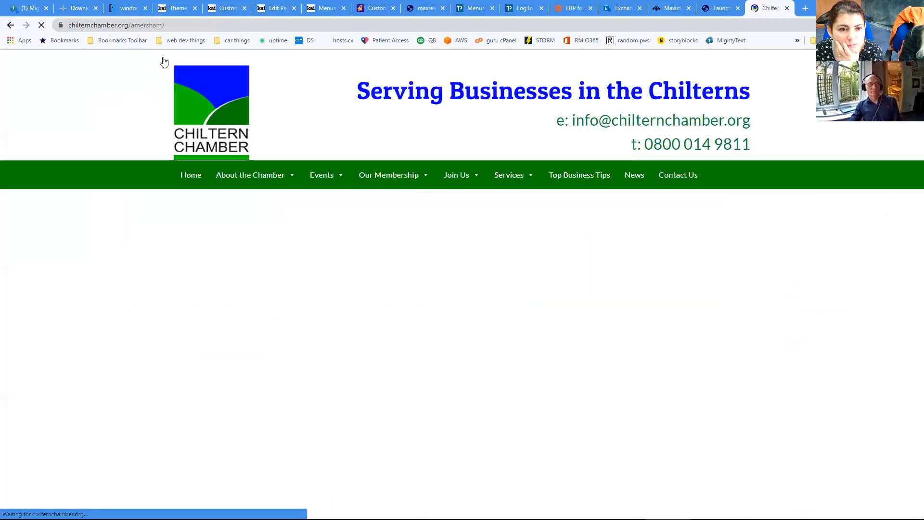
{"action": "scroll", "coordinate": [445, 276], "scroll_direction": "down", "scroll_amount": 2}
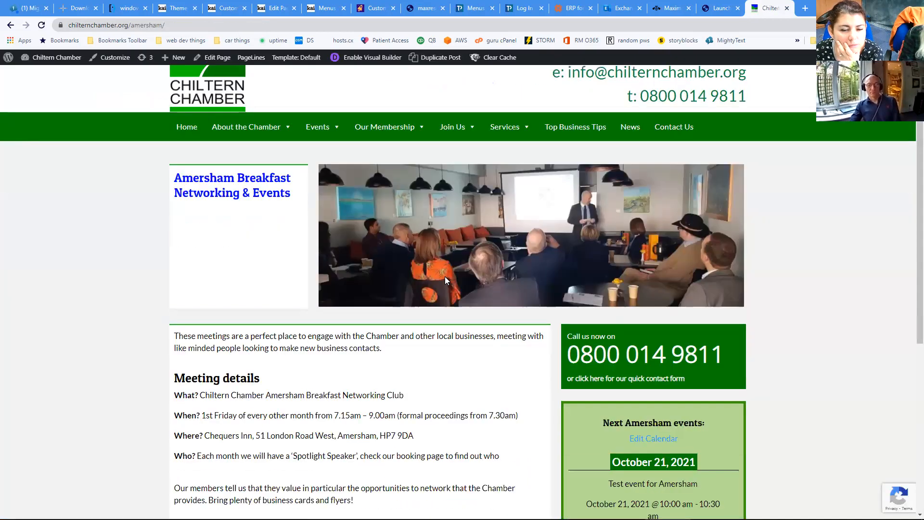
{"action": "scroll", "coordinate": [448, 310], "scroll_direction": "down", "scroll_amount": 1}
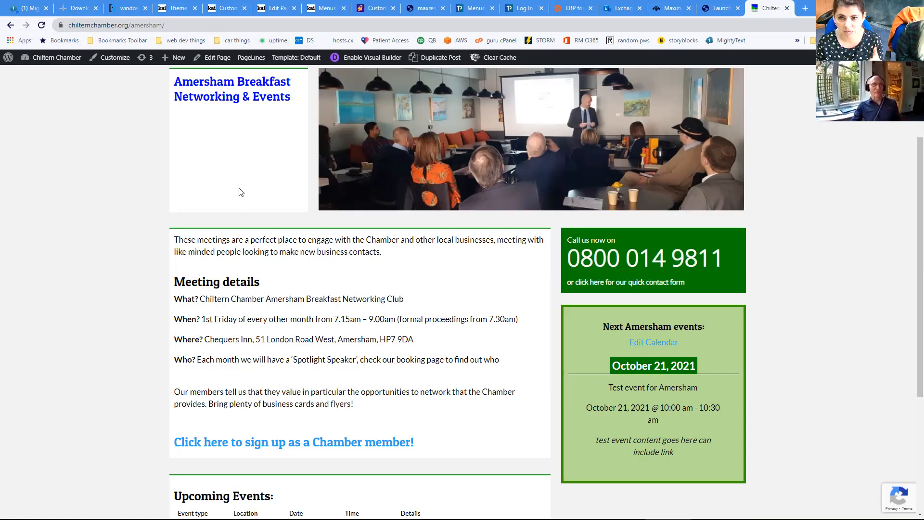
- Go to the All Events page and open the Chesham networking page
{"action": "scroll", "coordinate": [240, 207], "scroll_direction": "up", "scroll_amount": 3}
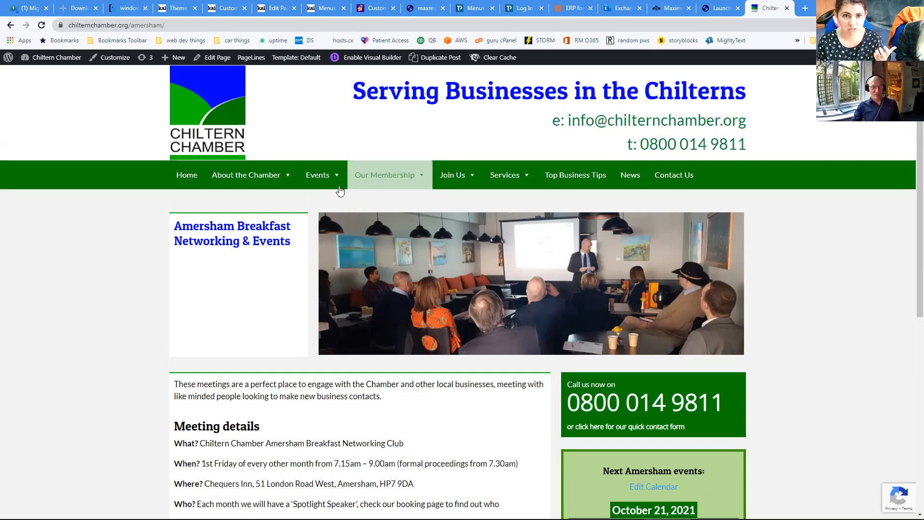
{"action": "mouse_move", "coordinate": [334, 181]}
{"action": "left_click", "coordinate": [322, 205]}
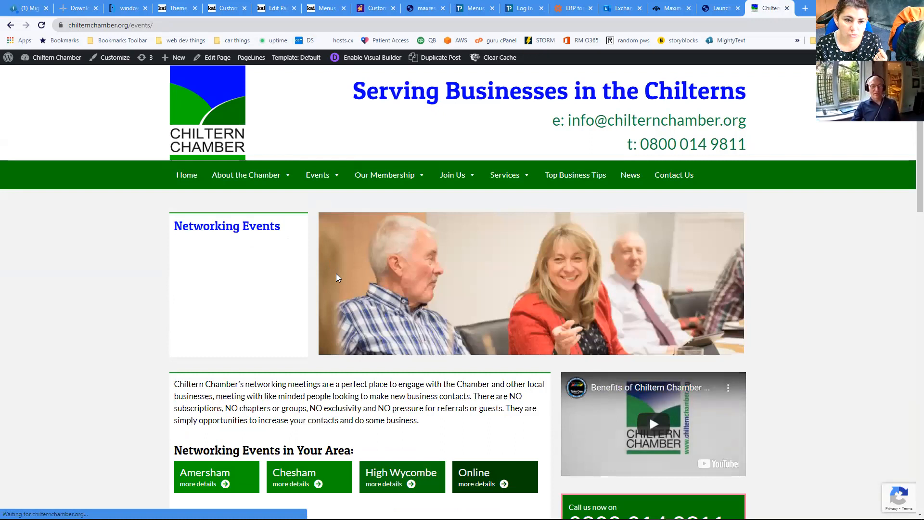
{"action": "scroll", "coordinate": [303, 324], "scroll_direction": "down", "scroll_amount": 3}
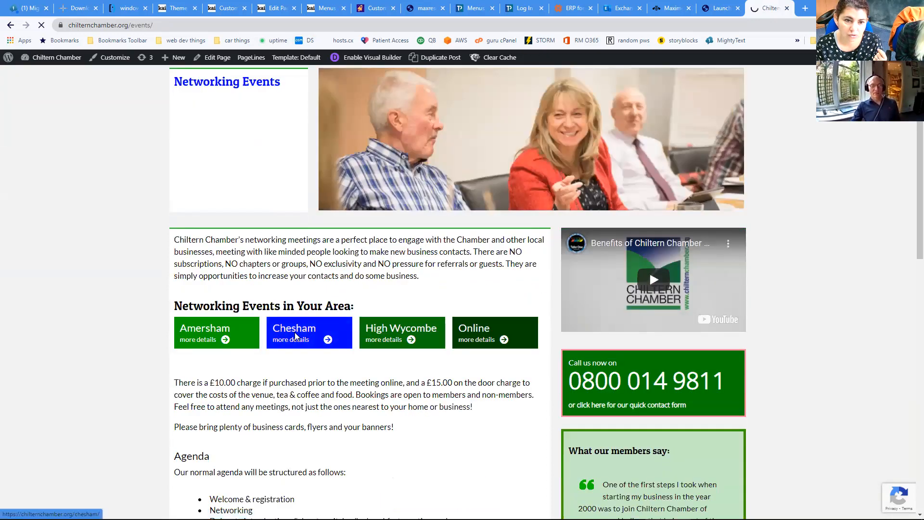
{"action": "left_click", "coordinate": [297, 337]}
- Examine the Chesham page's meeting details, sidebar and Upcoming Events table
{"action": "scroll", "coordinate": [438, 307], "scroll_direction": "down", "scroll_amount": 5}
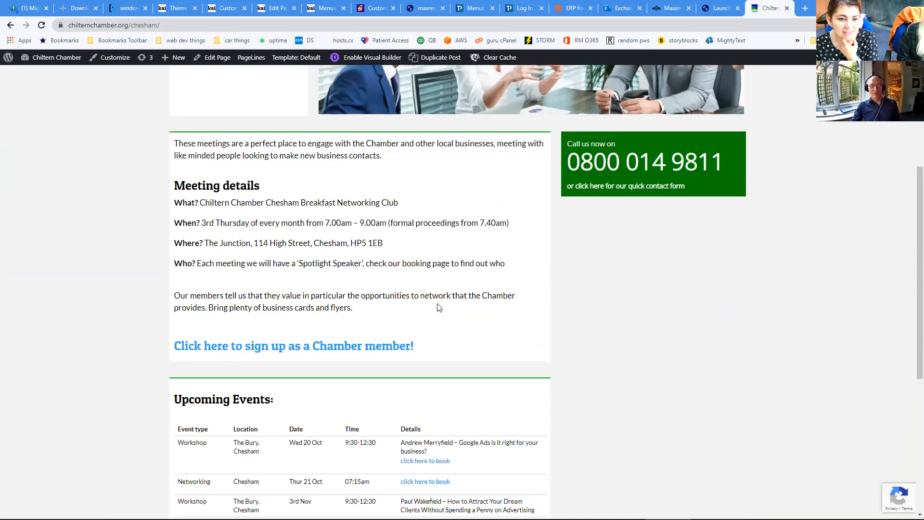
{"action": "scroll", "coordinate": [438, 307], "scroll_direction": "down", "scroll_amount": 3}
{"action": "scroll", "coordinate": [438, 307], "scroll_direction": "up", "scroll_amount": 3}
{"action": "scroll", "coordinate": [438, 307], "scroll_direction": "down", "scroll_amount": 4}
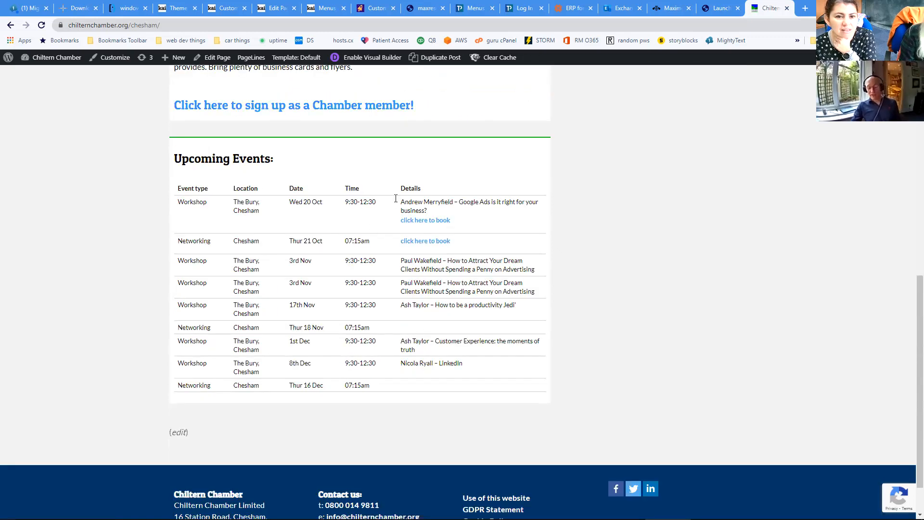
{"action": "scroll", "coordinate": [447, 305], "scroll_direction": "up", "scroll_amount": 7}
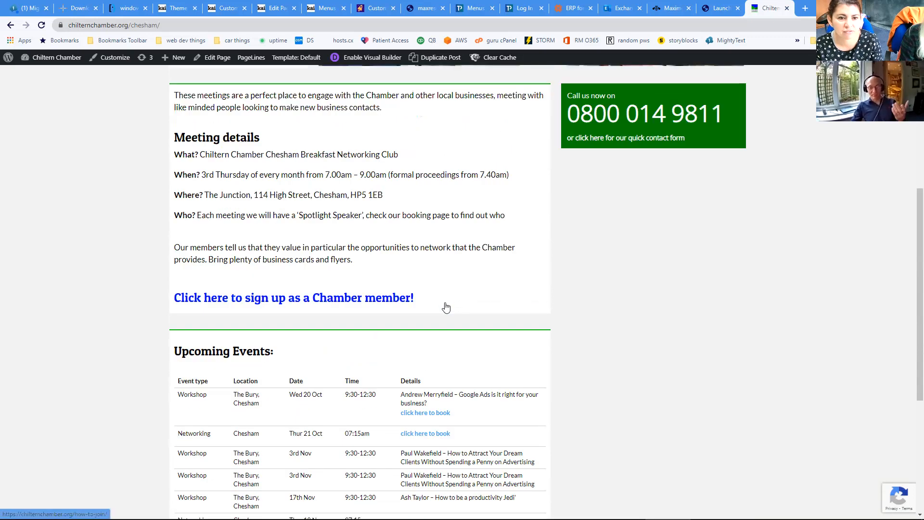
{"action": "scroll", "coordinate": [447, 305], "scroll_direction": "up", "scroll_amount": 1}
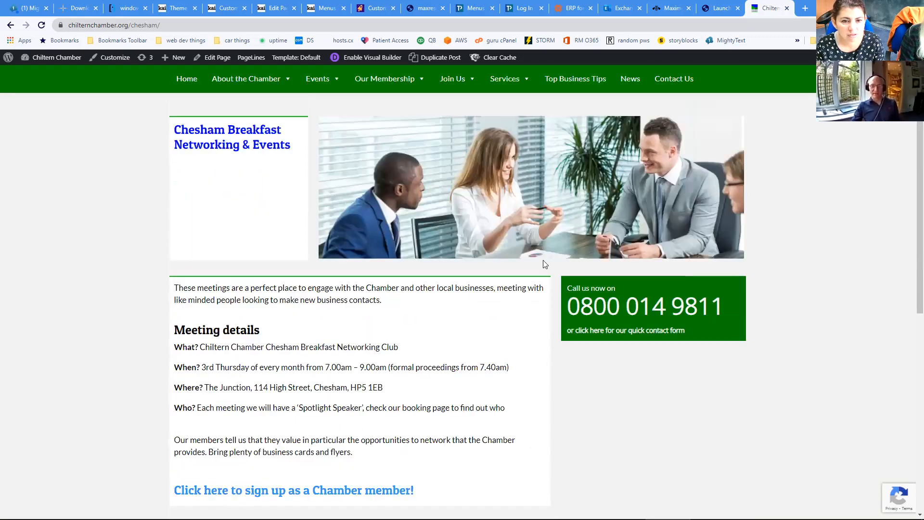
- Edit the Chesham page, enable its "next event" module on phone, tablet and desktop, and update the page
{"action": "left_click", "coordinate": [213, 58]}
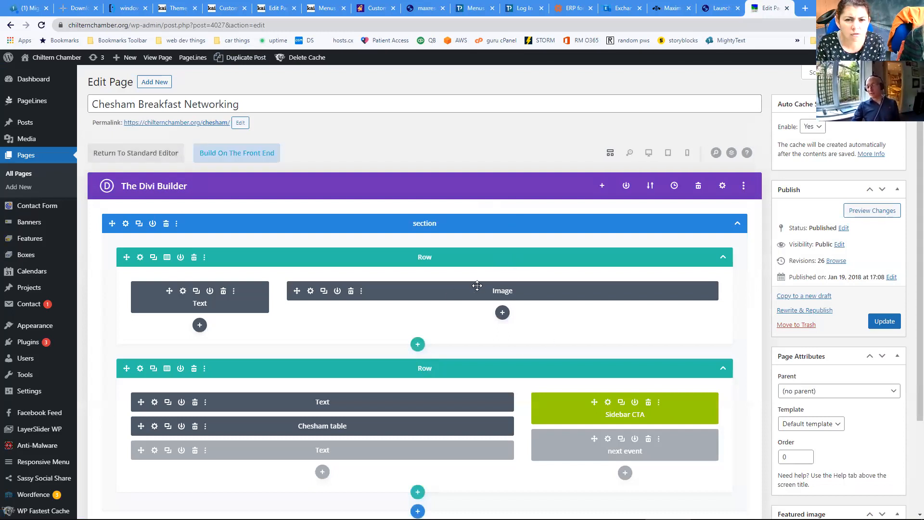
{"action": "scroll", "coordinate": [529, 289], "scroll_direction": "down", "scroll_amount": 2}
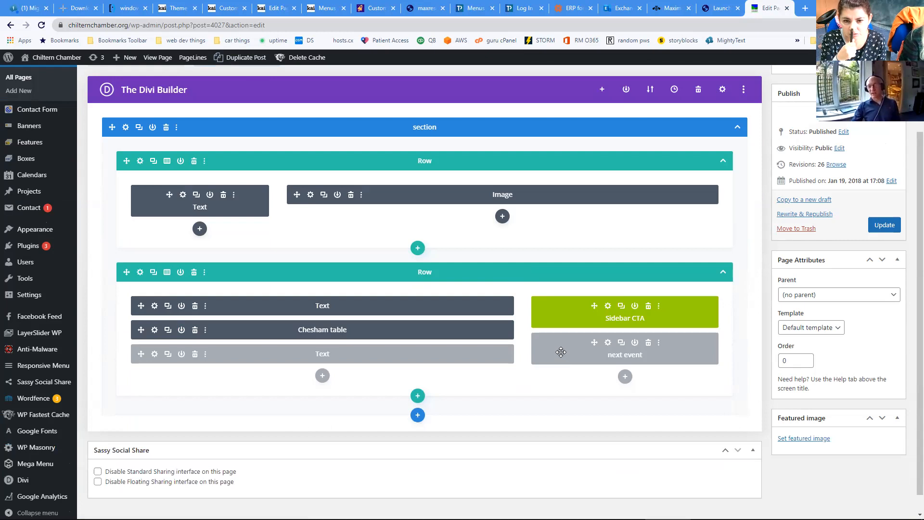
{"action": "right_click", "coordinate": [561, 352]}
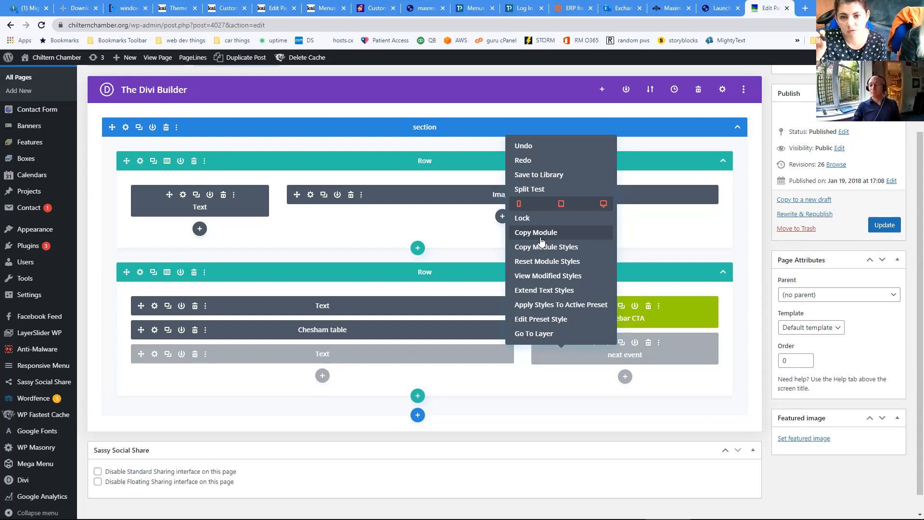
{"action": "left_click", "coordinate": [517, 205]}
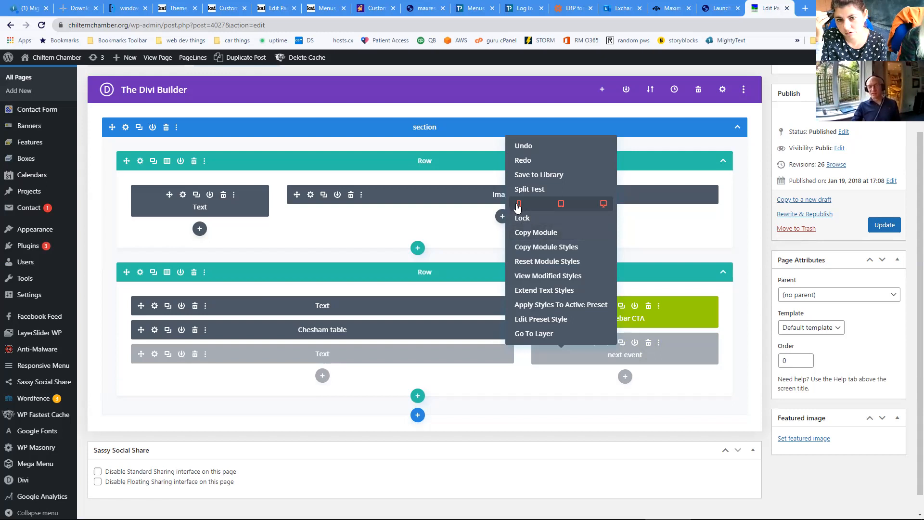
{"action": "left_click", "coordinate": [604, 208]}
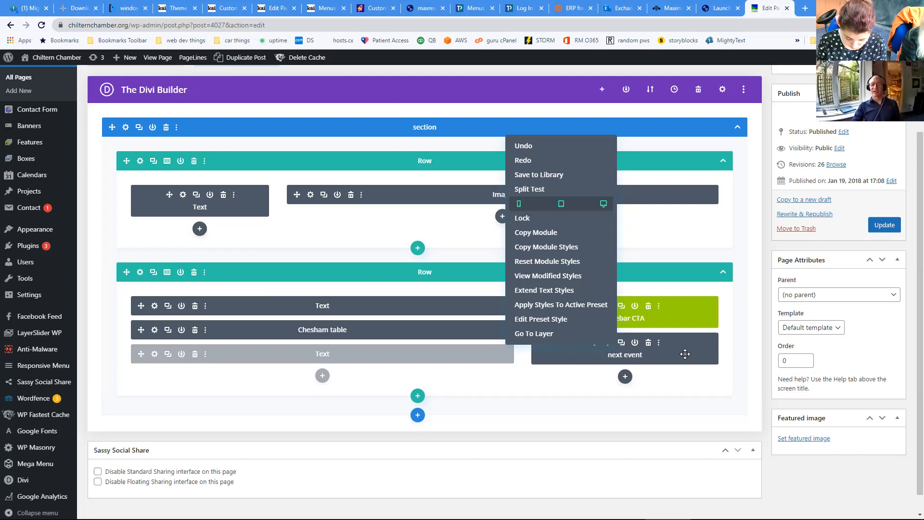
{"action": "left_click", "coordinate": [636, 350]}
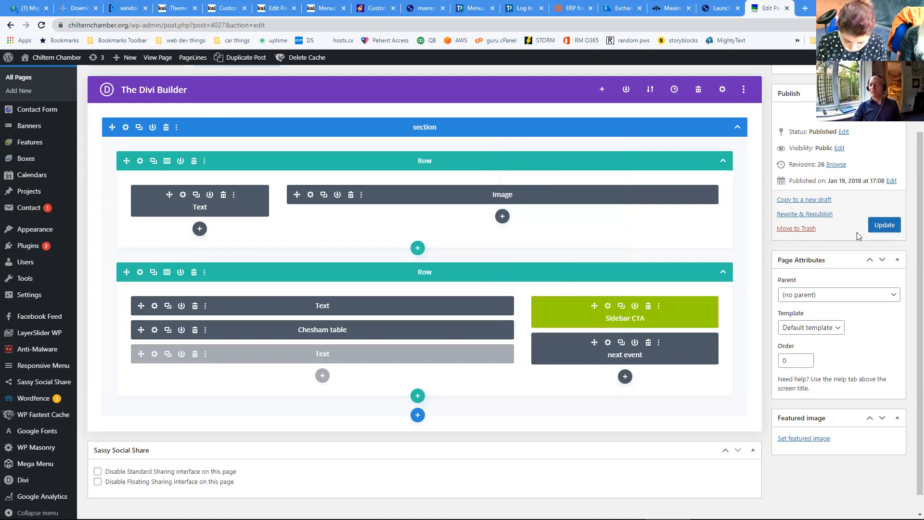
{"action": "left_click", "coordinate": [884, 226]}
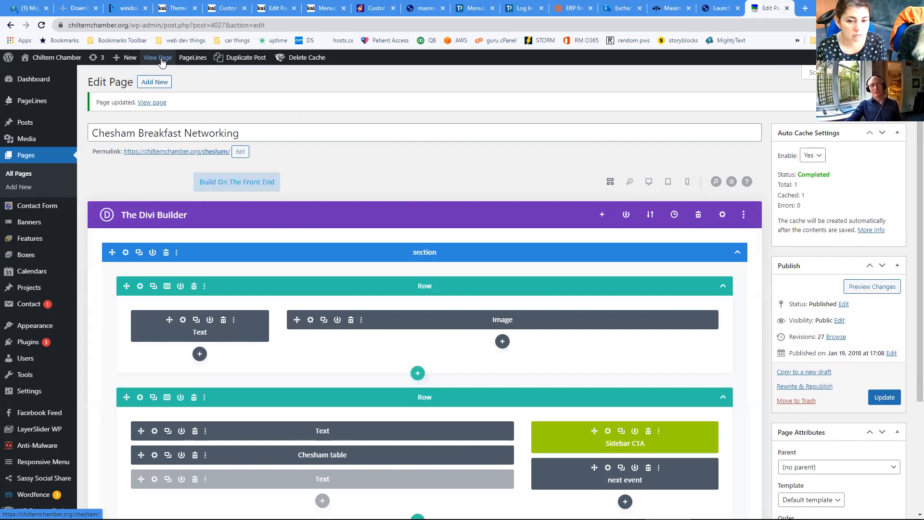
- View the published Chesham page and check the "Next Chesham events" box and the Upcoming Events table
{"action": "left_click", "coordinate": [162, 59]}
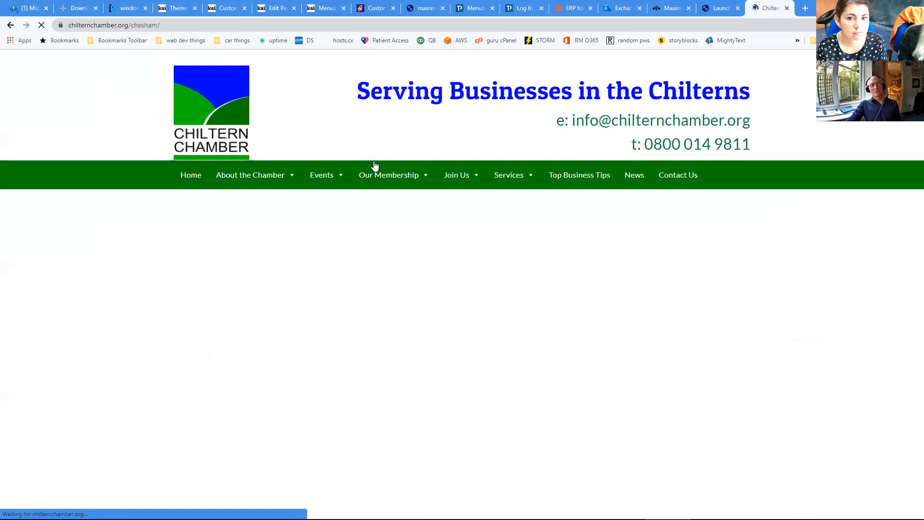
{"action": "scroll", "coordinate": [414, 201], "scroll_direction": "down", "scroll_amount": 2}
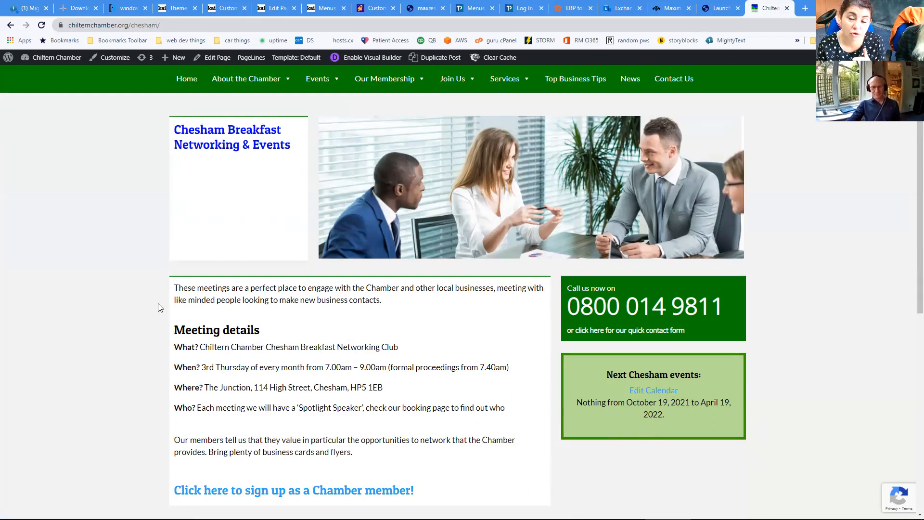
{"action": "scroll", "coordinate": [101, 291], "scroll_direction": "down", "scroll_amount": 4}
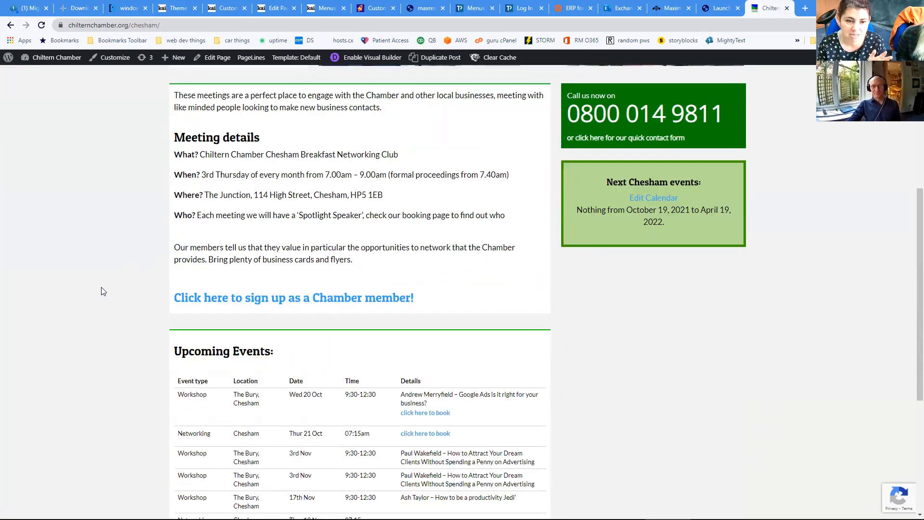
{"action": "scroll", "coordinate": [101, 291], "scroll_direction": "down", "scroll_amount": 4}
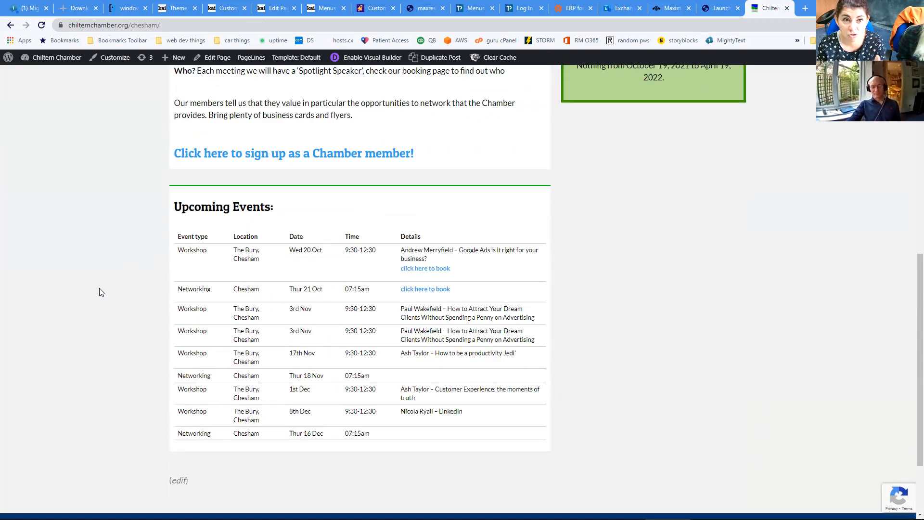
{"action": "scroll", "coordinate": [101, 291], "scroll_direction": "up", "scroll_amount": 4}
{"action": "scroll", "coordinate": [102, 293], "scroll_direction": "up", "scroll_amount": 5}
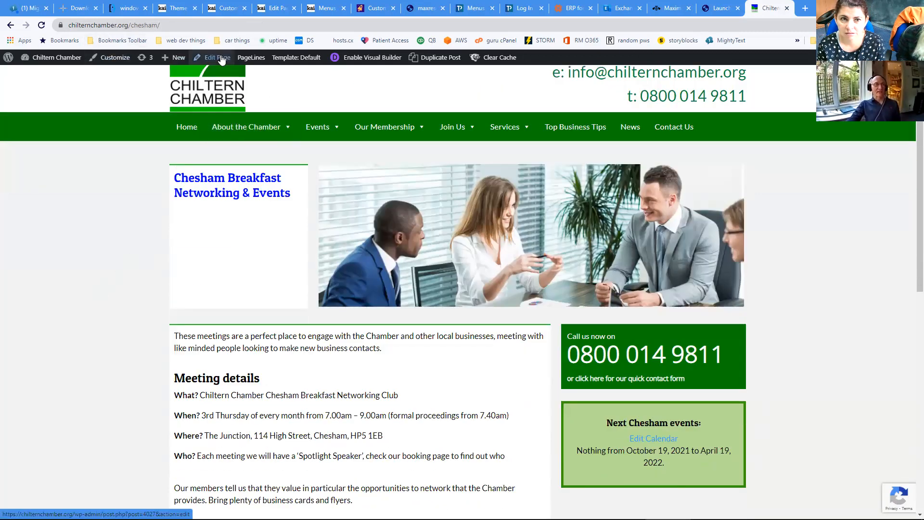
- Go to the website's All Events page and open it for editing
{"action": "mouse_move", "coordinate": [322, 136]}
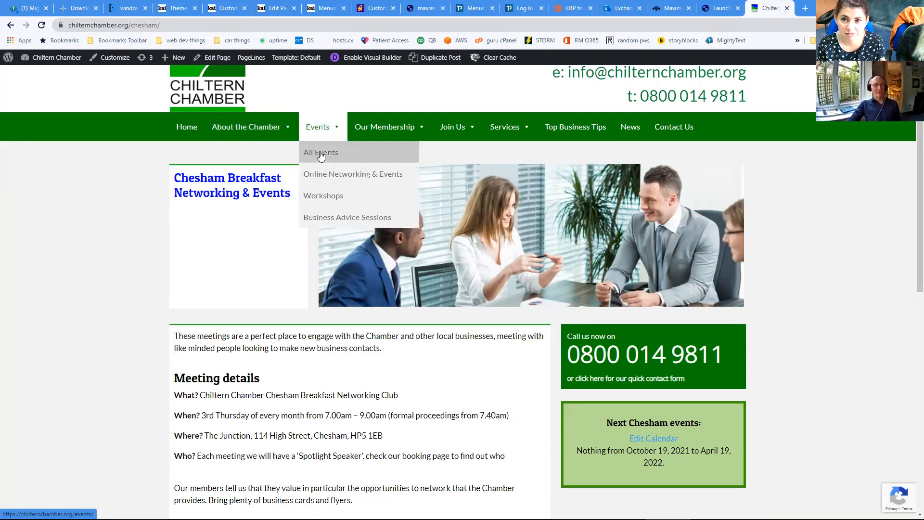
{"action": "left_click", "coordinate": [321, 154]}
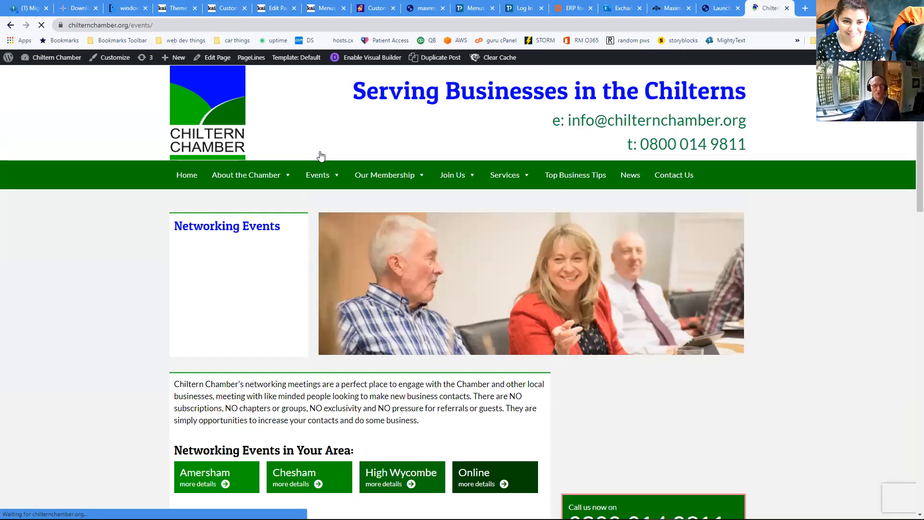
{"action": "scroll", "coordinate": [318, 269], "scroll_direction": "down", "scroll_amount": 10}
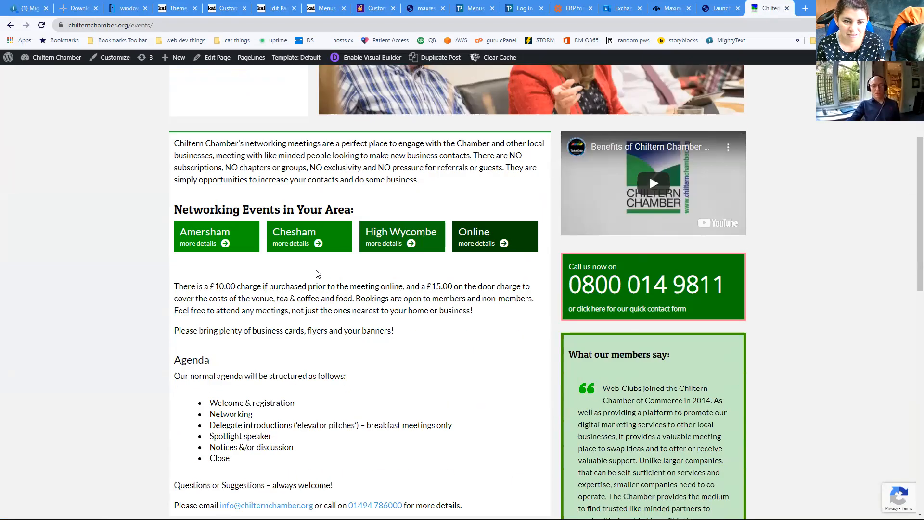
{"action": "scroll", "coordinate": [316, 274], "scroll_direction": "down", "scroll_amount": 5}
{"action": "scroll", "coordinate": [289, 270], "scroll_direction": "up", "scroll_amount": 12}
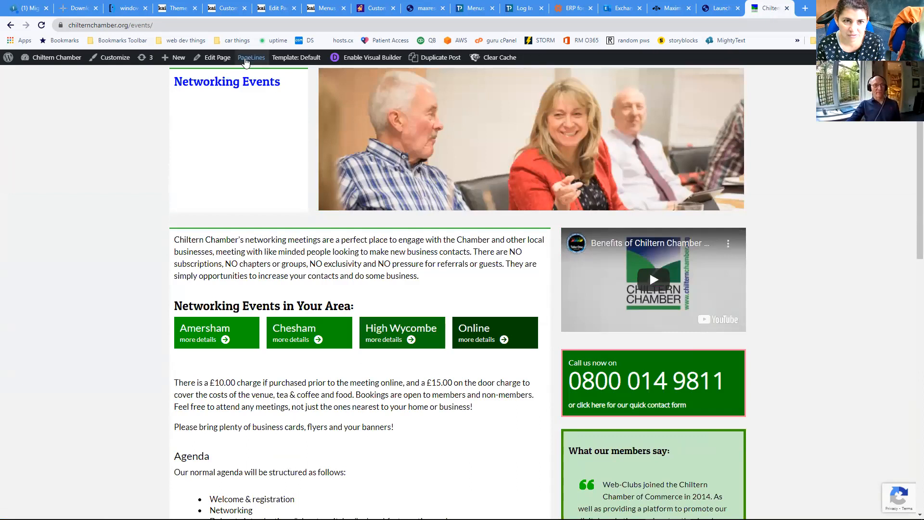
{"action": "left_click", "coordinate": [221, 59]}
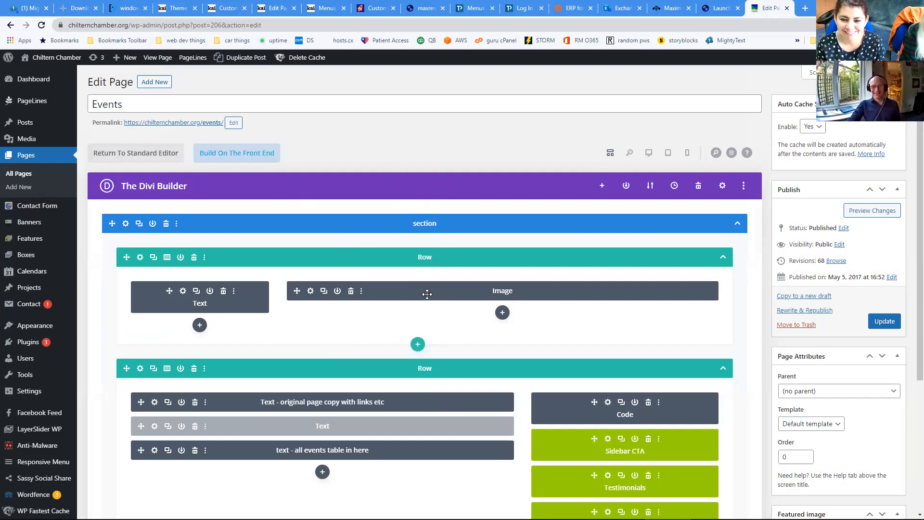
{"action": "scroll", "coordinate": [427, 294], "scroll_direction": "down", "scroll_amount": 3}
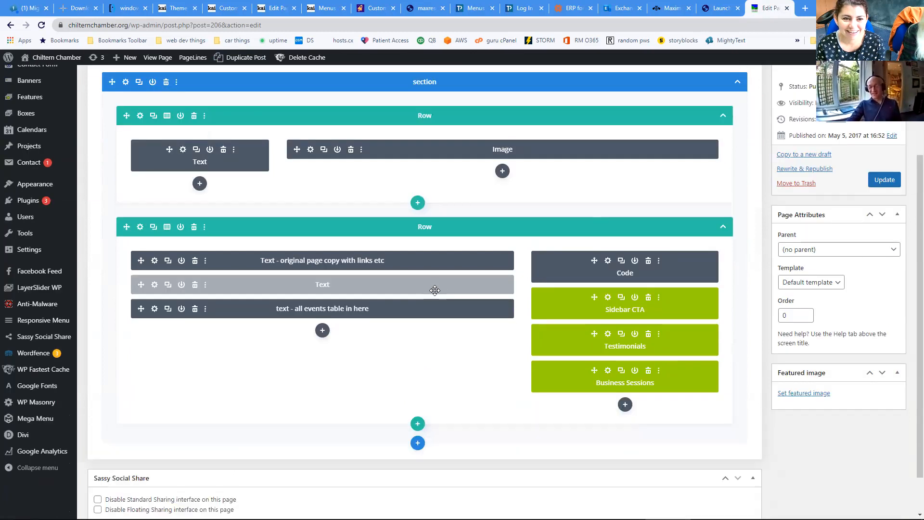
{"action": "scroll", "coordinate": [406, 343], "scroll_direction": "up", "scroll_amount": 2}
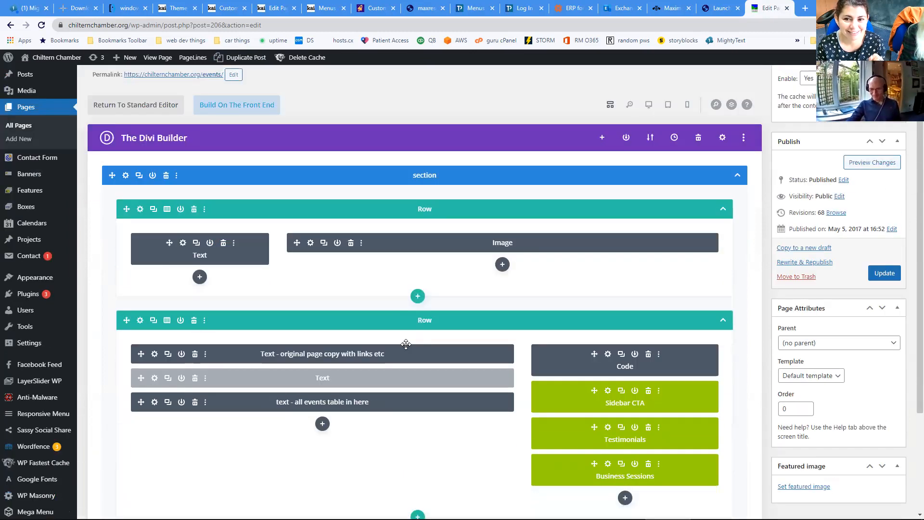
{"action": "scroll", "coordinate": [406, 344], "scroll_direction": "down", "scroll_amount": 1}
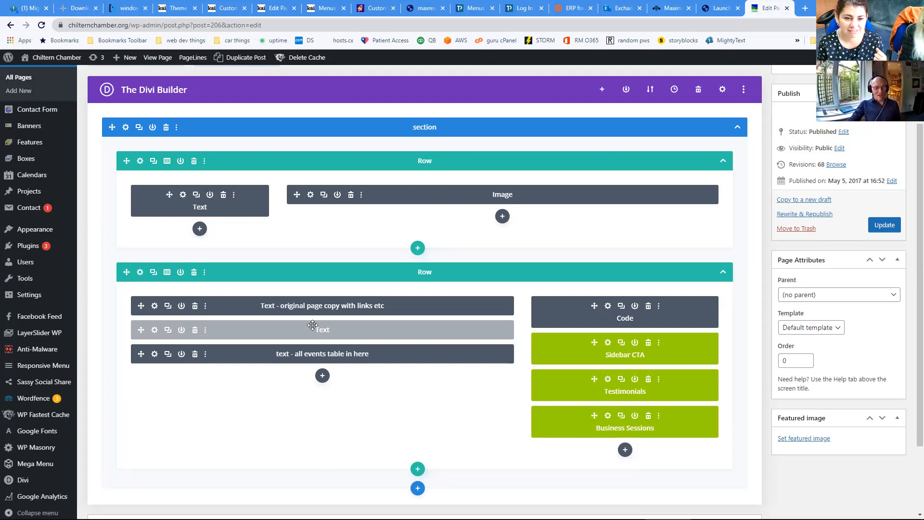
- Enable the disabled Text module on the Events page for all devices and check its body text without changing it
{"action": "right_click", "coordinate": [294, 330]}
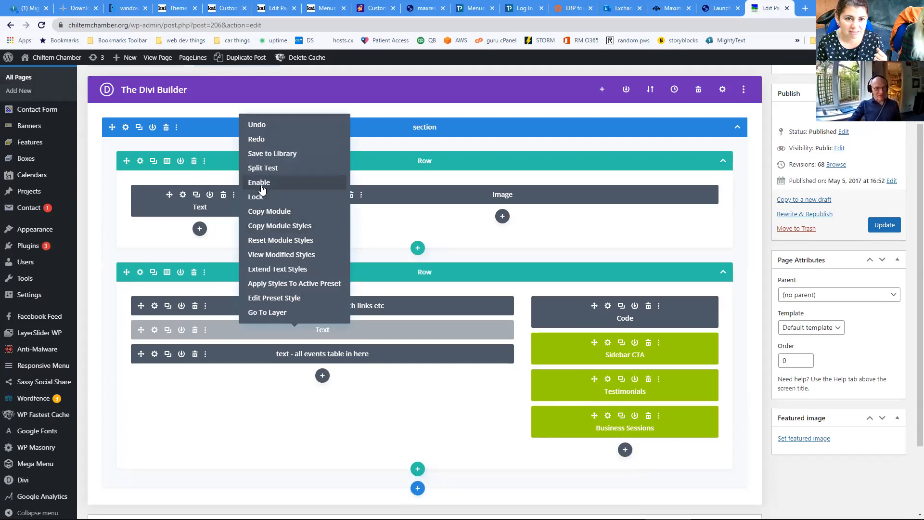
{"action": "mouse_move", "coordinate": [262, 188]}
{"action": "left_click", "coordinate": [295, 184]}
{"action": "left_click", "coordinate": [336, 183]}
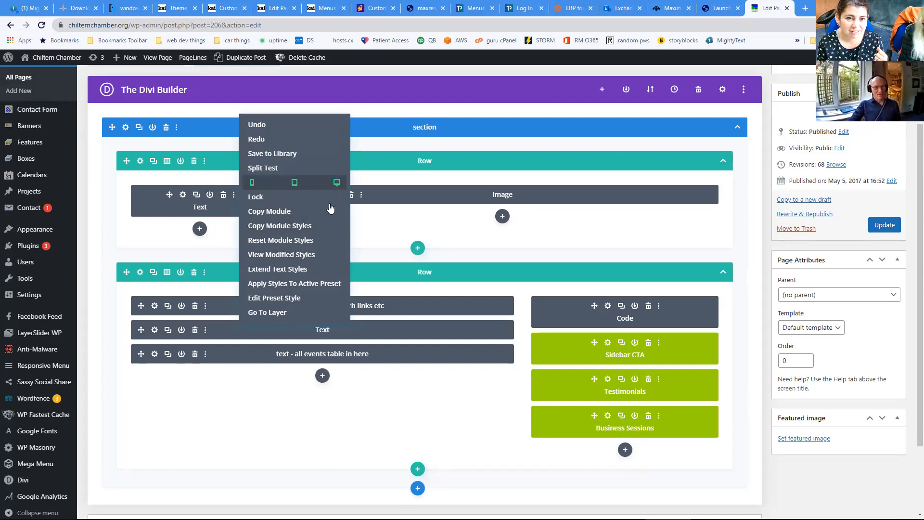
{"action": "left_click", "coordinate": [206, 384]}
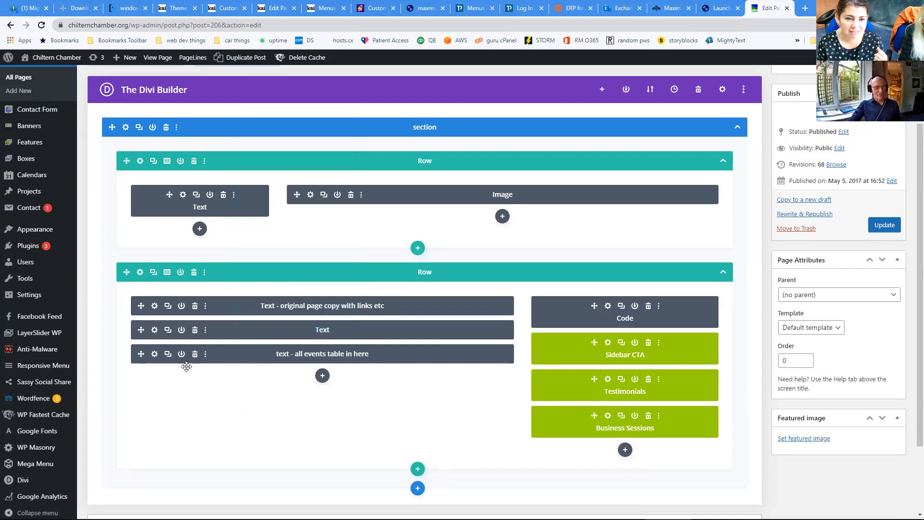
{"action": "left_click", "coordinate": [155, 330]}
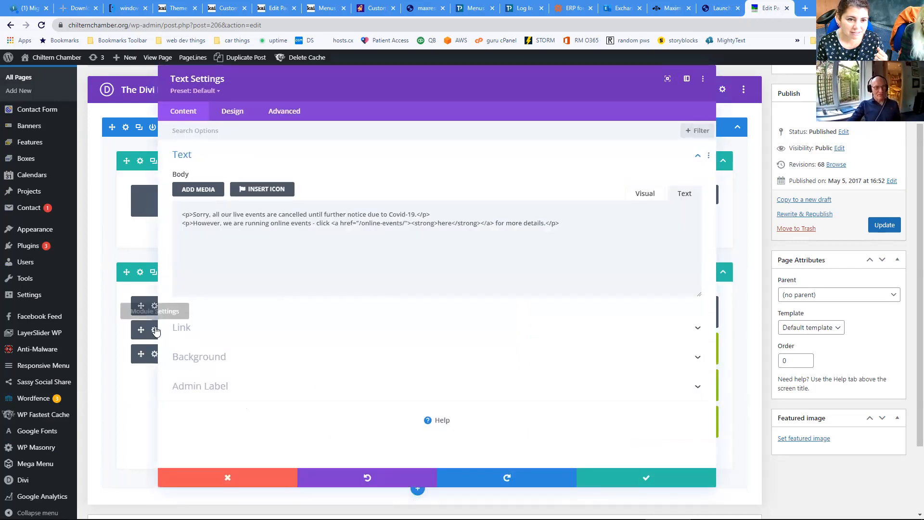
{"action": "left_click", "coordinate": [228, 476]}
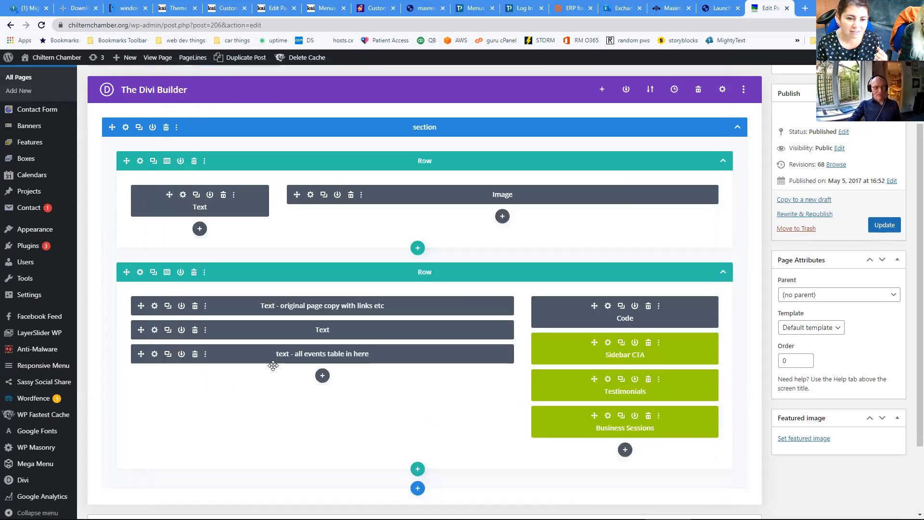
- Disable the cancellation-notice Text module again on phone, tablet and desktop
{"action": "right_click", "coordinate": [229, 330]}
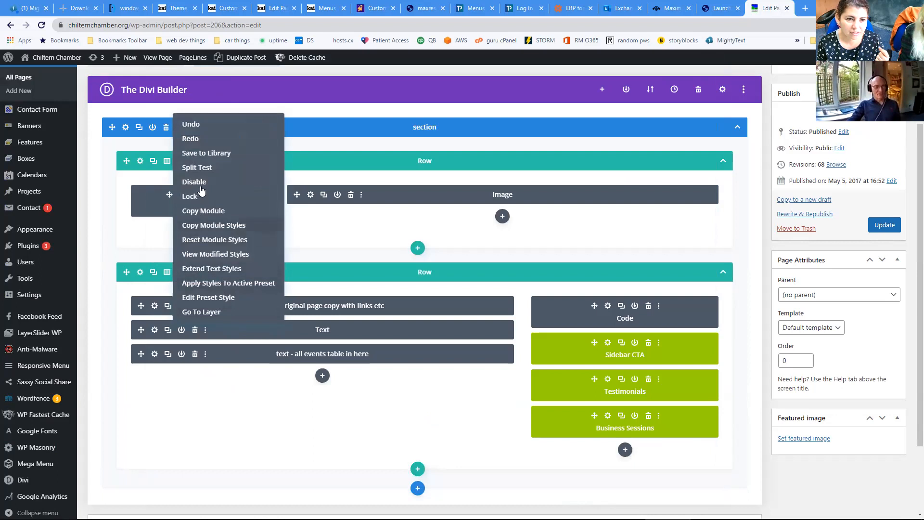
{"action": "left_click", "coordinate": [187, 183]}
{"action": "left_click", "coordinate": [230, 184]}
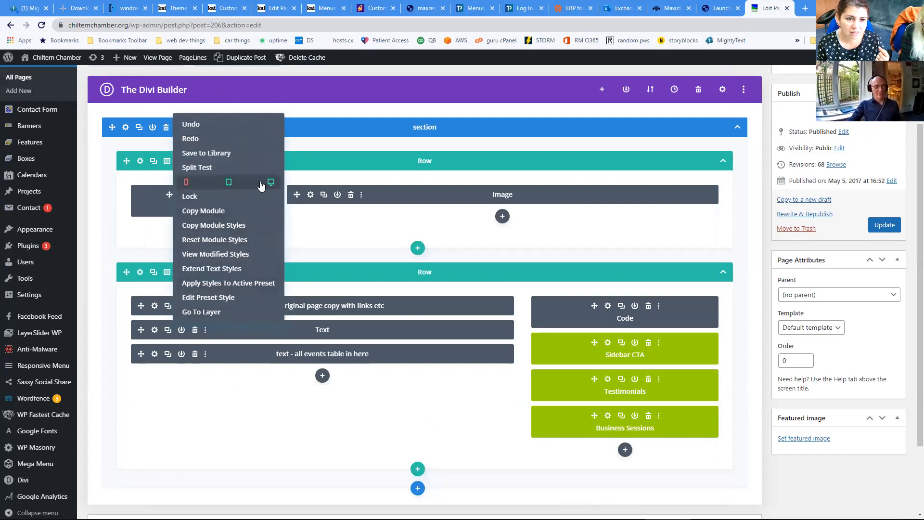
{"action": "left_click", "coordinate": [271, 183]}
{"action": "left_click", "coordinate": [264, 400]}
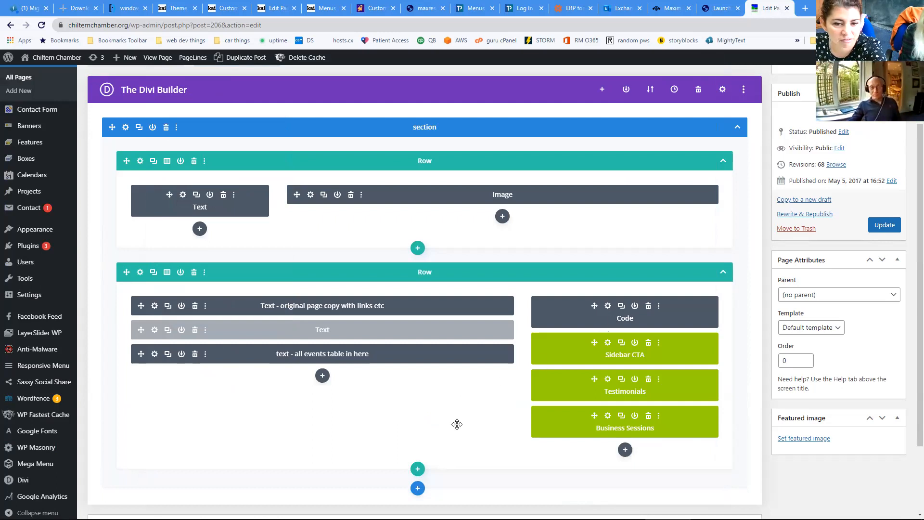
- Delete the Tues 19 Oct online networking row from the all events table module, save the module and update the Events page
{"action": "scroll", "coordinate": [456, 422], "scroll_direction": "down", "scroll_amount": 1}
{"action": "scroll", "coordinate": [456, 422], "scroll_direction": "up", "scroll_amount": 1}
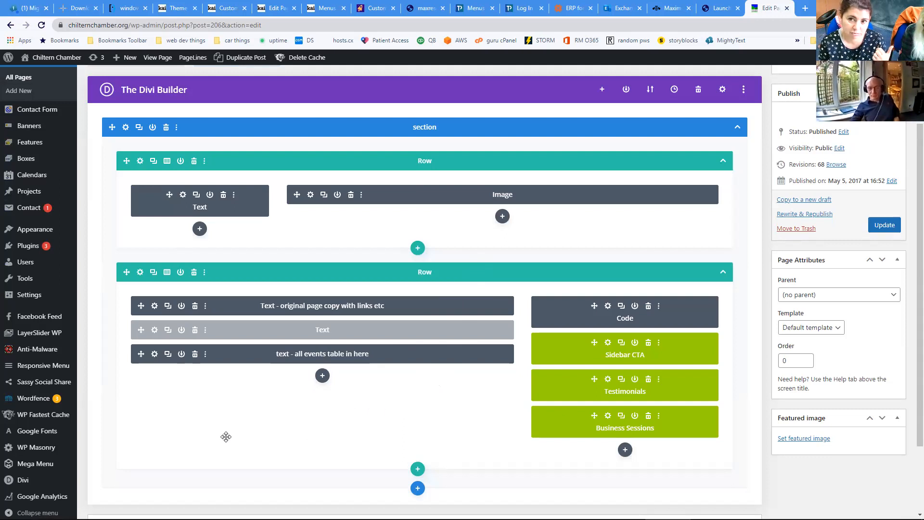
{"action": "left_click", "coordinate": [154, 355]}
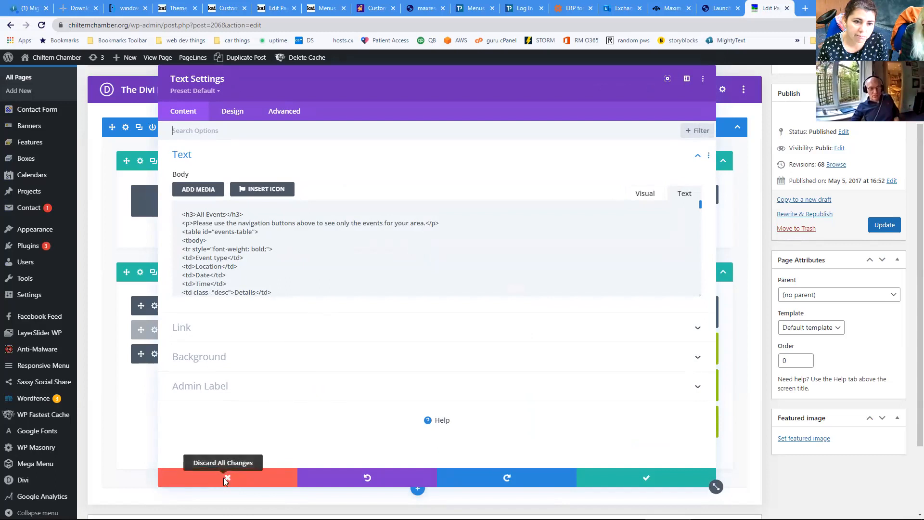
{"action": "scroll", "coordinate": [414, 249], "scroll_direction": "down", "scroll_amount": 5}
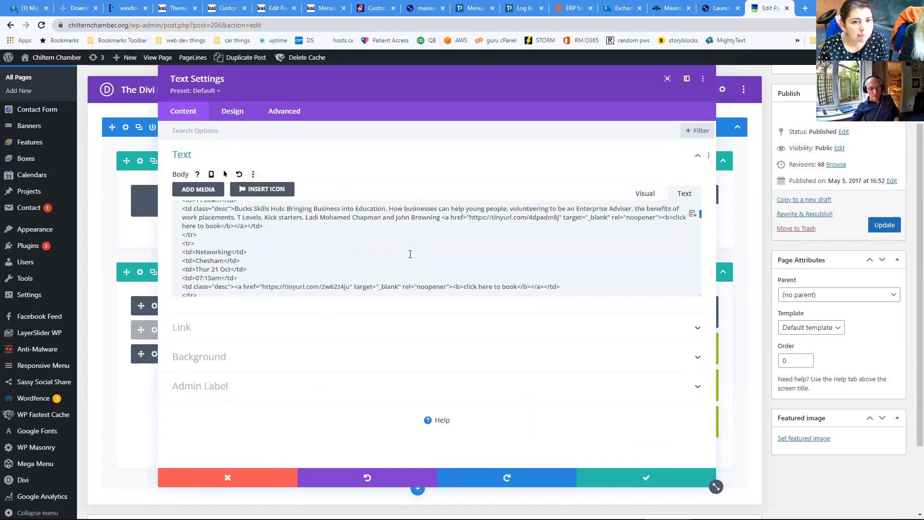
{"action": "left_click", "coordinate": [645, 193]}
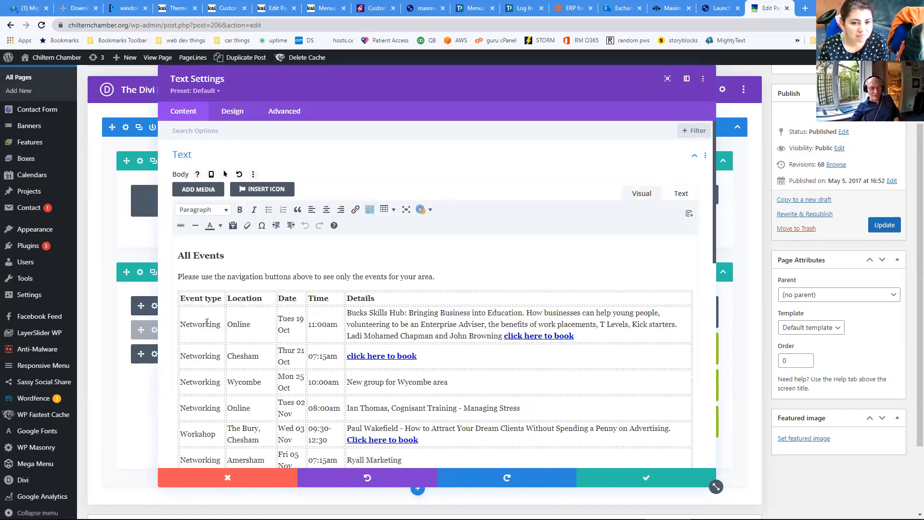
{"action": "left_click_drag", "start_coordinate": [195, 324], "coordinate": [377, 328]}
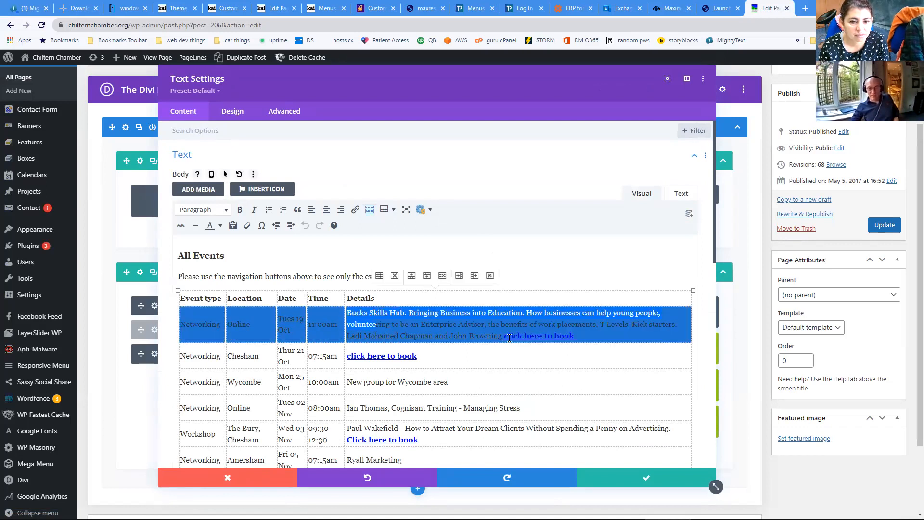
{"action": "left_click", "coordinate": [443, 278]}
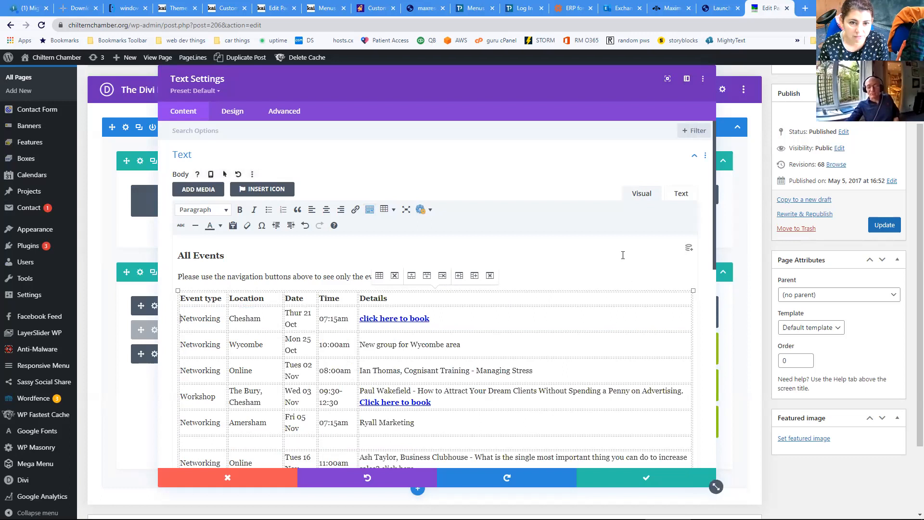
{"action": "left_click", "coordinate": [650, 479]}
{"action": "left_click", "coordinate": [885, 224]}
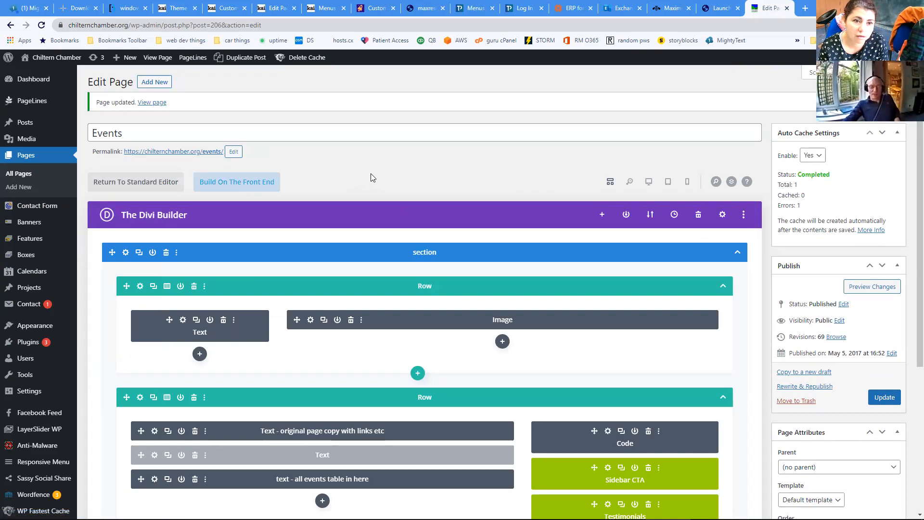
- Open the "all events" calendar from the site's full list of calendars for editing
{"action": "mouse_move", "coordinate": [41, 279]}
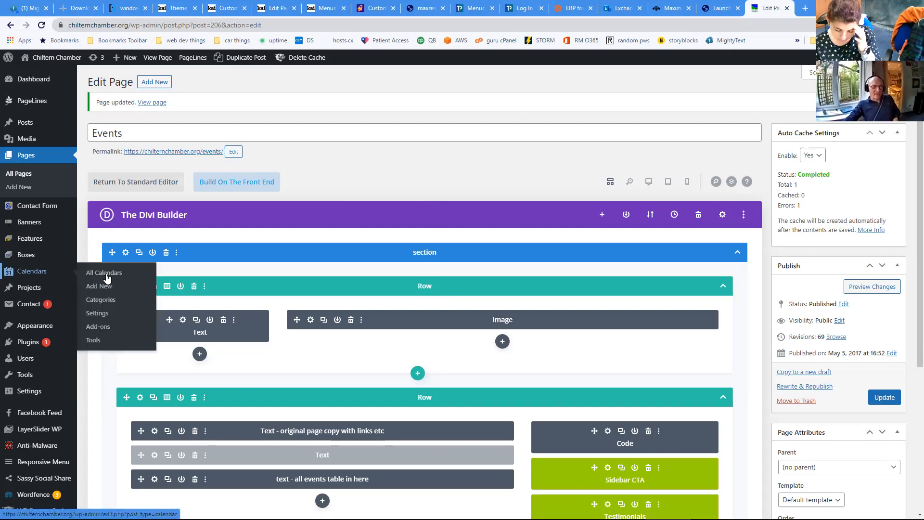
{"action": "left_click", "coordinate": [108, 273]}
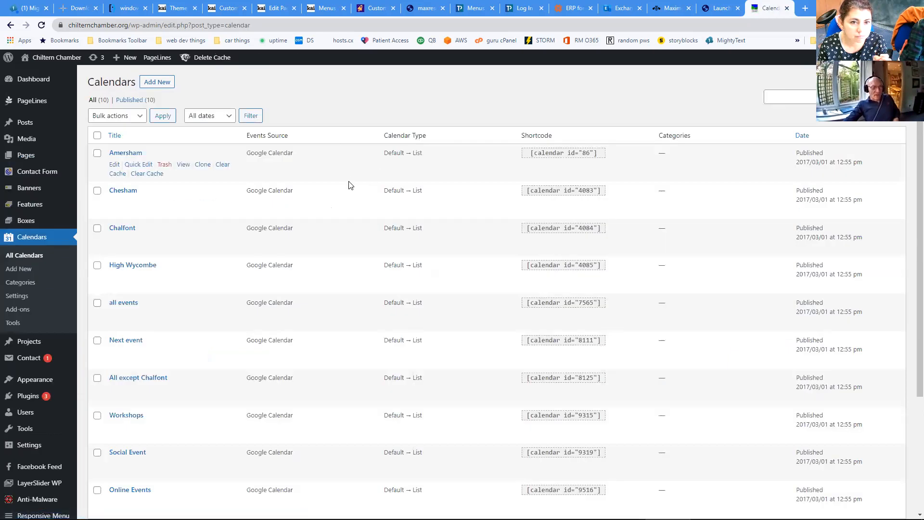
{"action": "scroll", "coordinate": [350, 186], "scroll_direction": "down", "scroll_amount": 1}
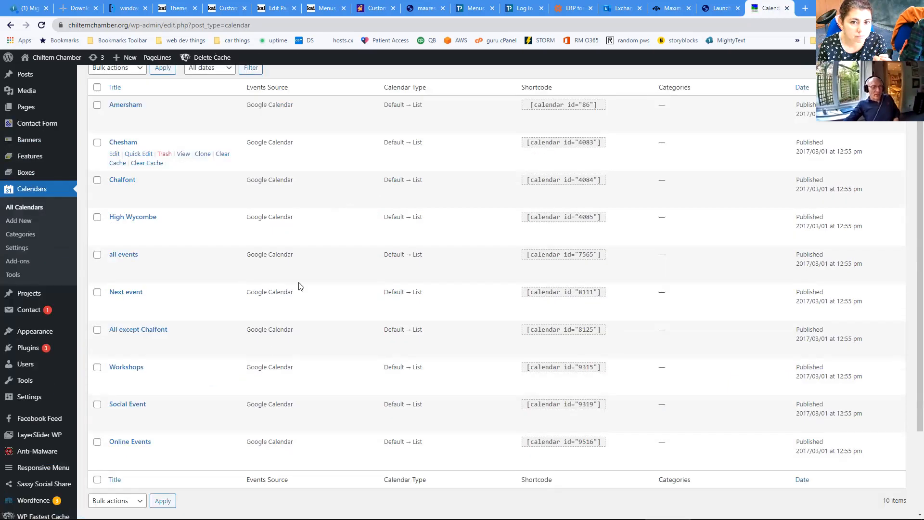
{"action": "left_click", "coordinate": [133, 257]}
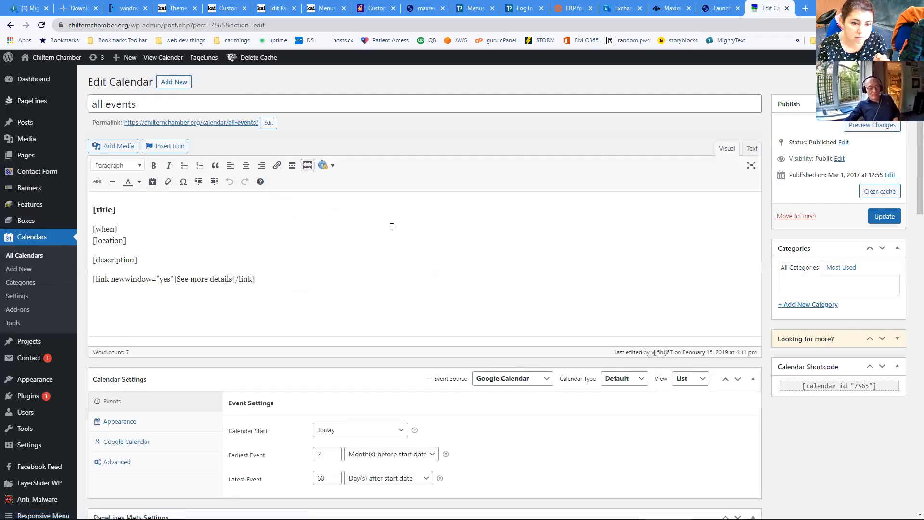
- Examine the all events calendar's event, appearance, Google Calendar and advanced settings, and its event template text
{"action": "scroll", "coordinate": [392, 227], "scroll_direction": "down", "scroll_amount": 3}
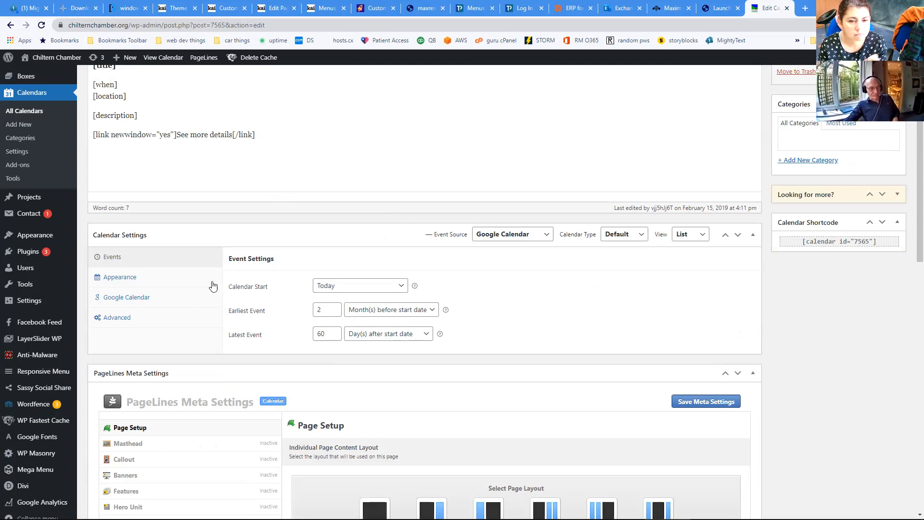
{"action": "left_click", "coordinate": [120, 278]}
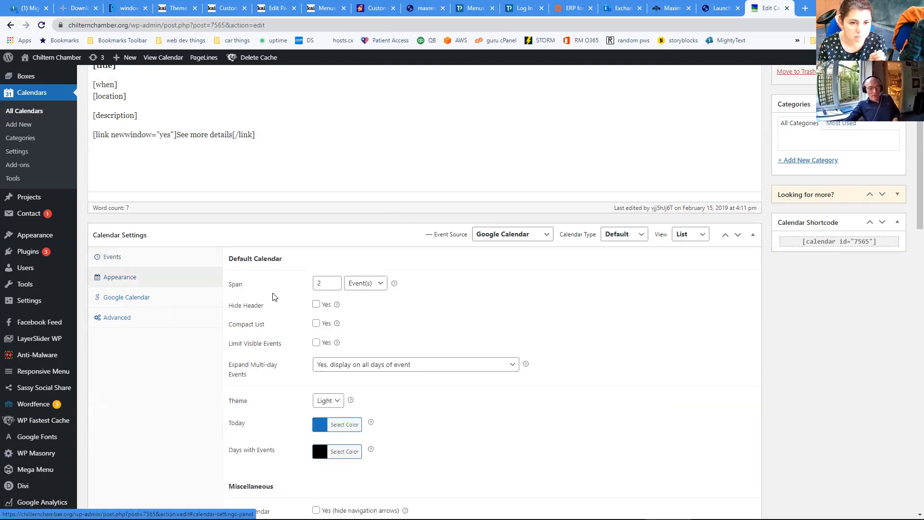
{"action": "scroll", "coordinate": [265, 297], "scroll_direction": "down", "scroll_amount": 2}
{"action": "scroll", "coordinate": [267, 300], "scroll_direction": "down", "scroll_amount": 1}
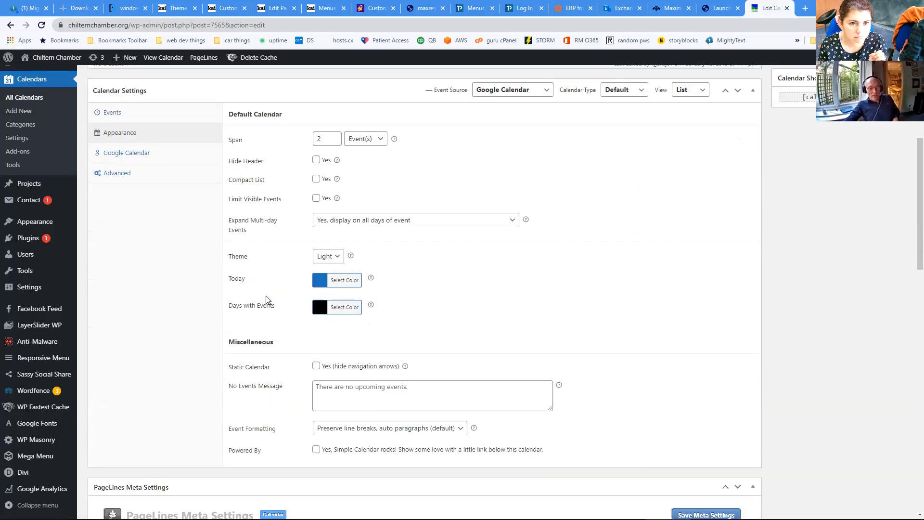
{"action": "scroll", "coordinate": [266, 300], "scroll_direction": "up", "scroll_amount": 2}
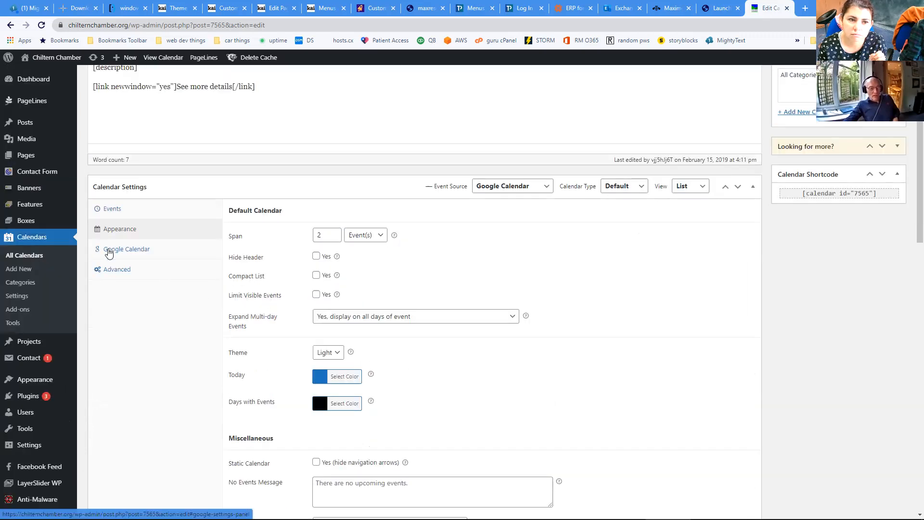
{"action": "left_click", "coordinate": [135, 255]}
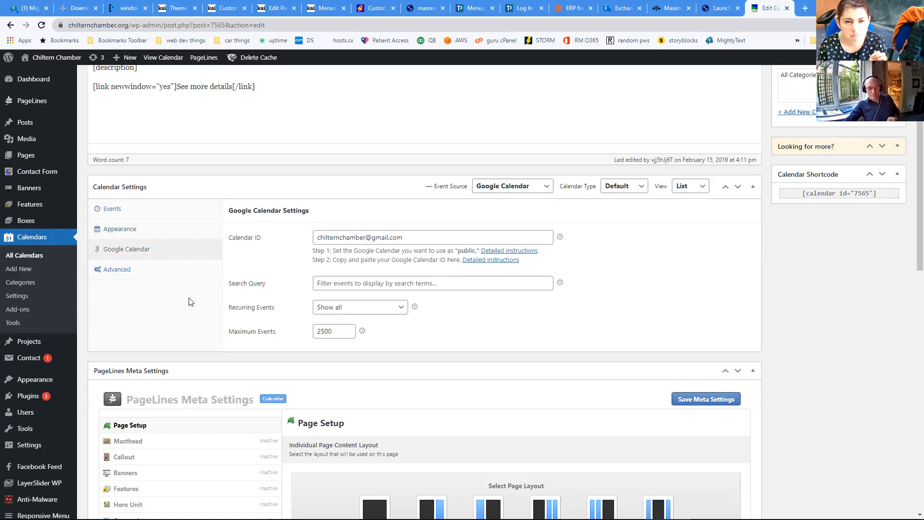
{"action": "left_click", "coordinate": [144, 272]}
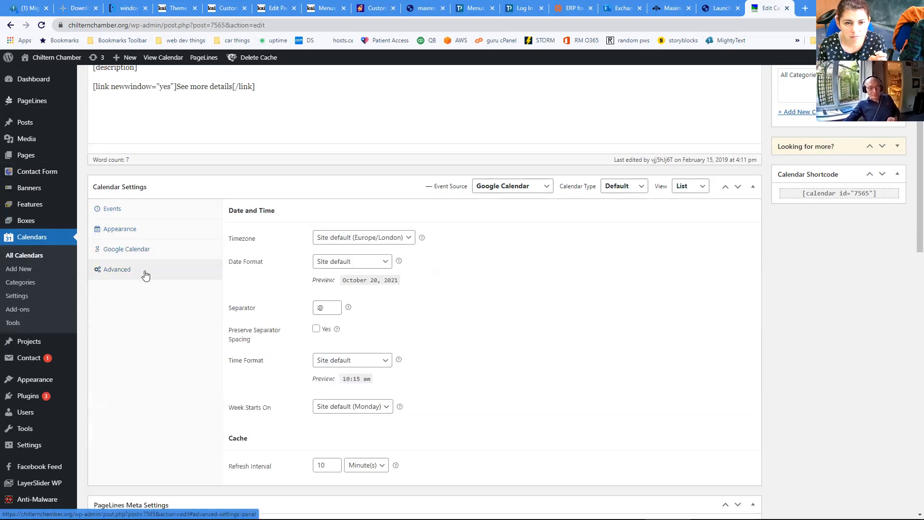
{"action": "scroll", "coordinate": [154, 314], "scroll_direction": "down", "scroll_amount": 1}
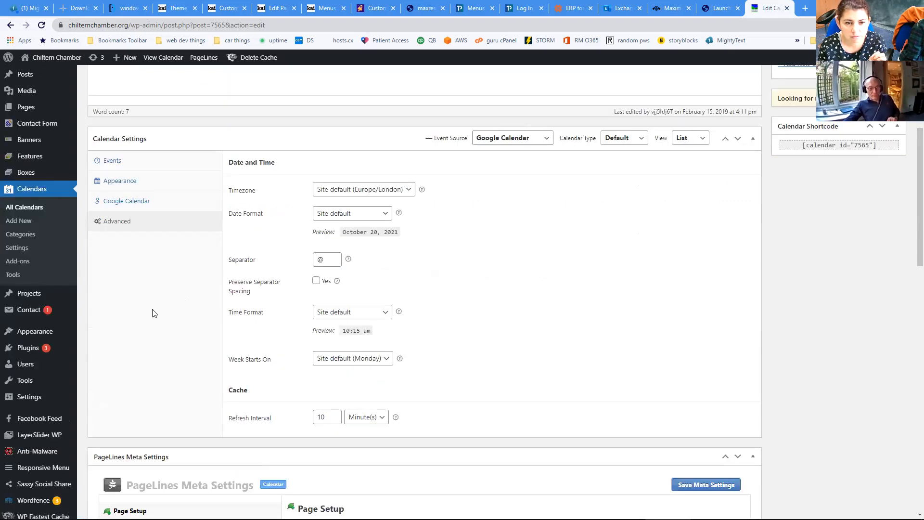
{"action": "scroll", "coordinate": [154, 313], "scroll_direction": "up", "scroll_amount": 1}
{"action": "scroll", "coordinate": [154, 313], "scroll_direction": "down", "scroll_amount": 1}
{"action": "scroll", "coordinate": [154, 313], "scroll_direction": "up", "scroll_amount": 1}
{"action": "scroll", "coordinate": [154, 314], "scroll_direction": "down", "scroll_amount": 1}
{"action": "scroll", "coordinate": [548, 352], "scroll_direction": "up", "scroll_amount": 5}
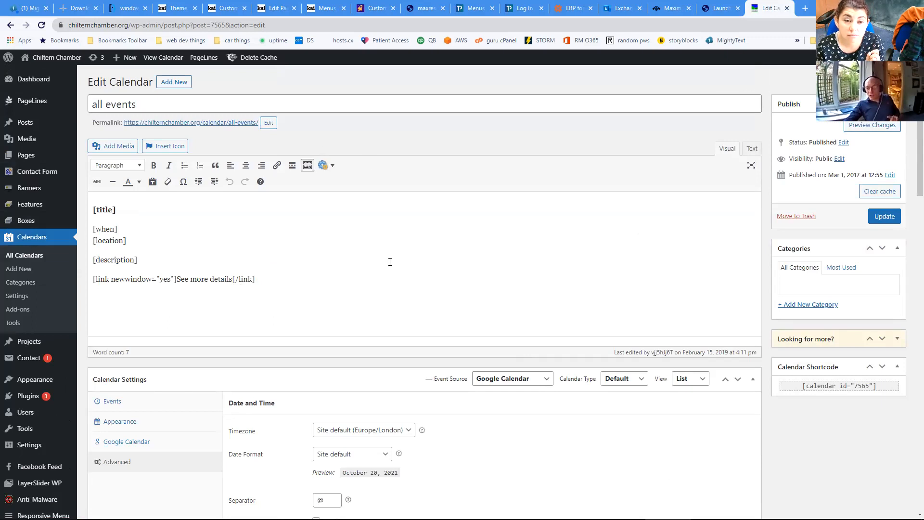
- Copy the all events calendar's shortcode
{"action": "scroll", "coordinate": [389, 261], "scroll_direction": "down", "scroll_amount": 2}
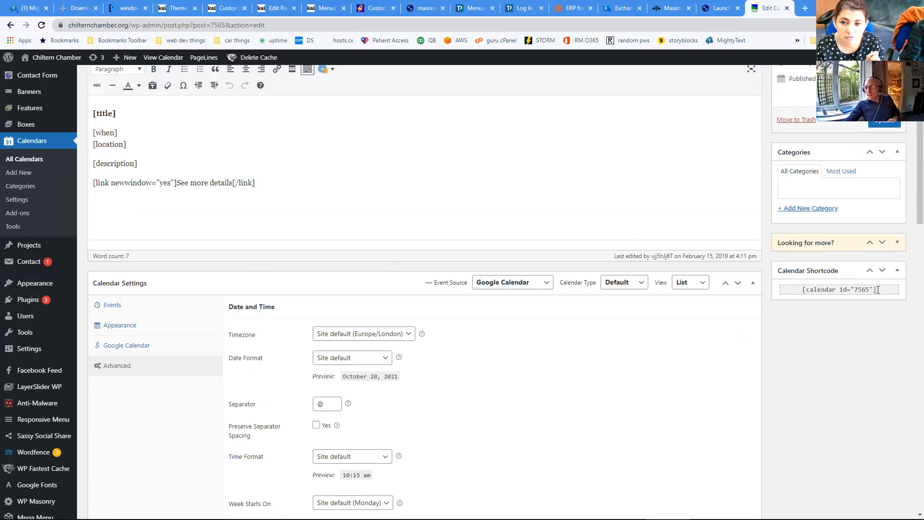
{"action": "left_click_drag", "start_coordinate": [878, 290], "coordinate": [798, 292]}
{"action": "key", "text": "ctrl+c"}
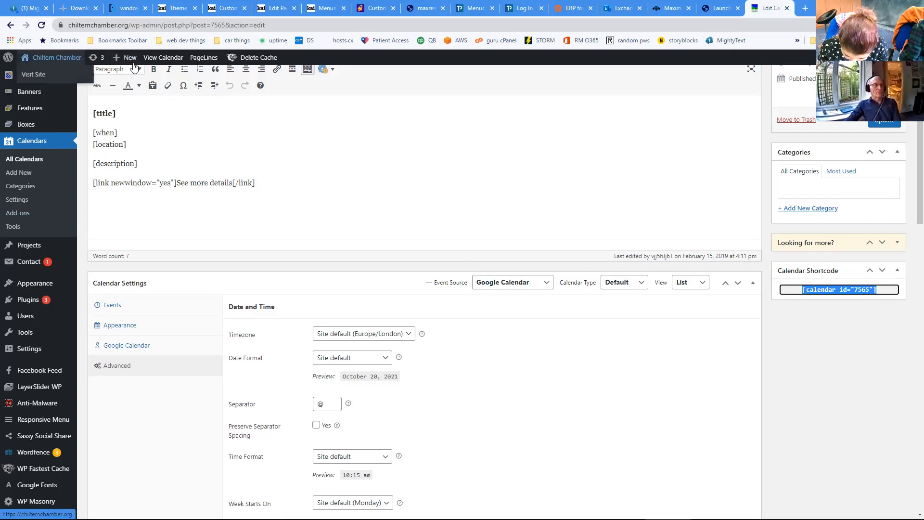
- Return to the public website, go to its All Events page and open that page for editing
{"action": "mouse_move", "coordinate": [134, 66]}
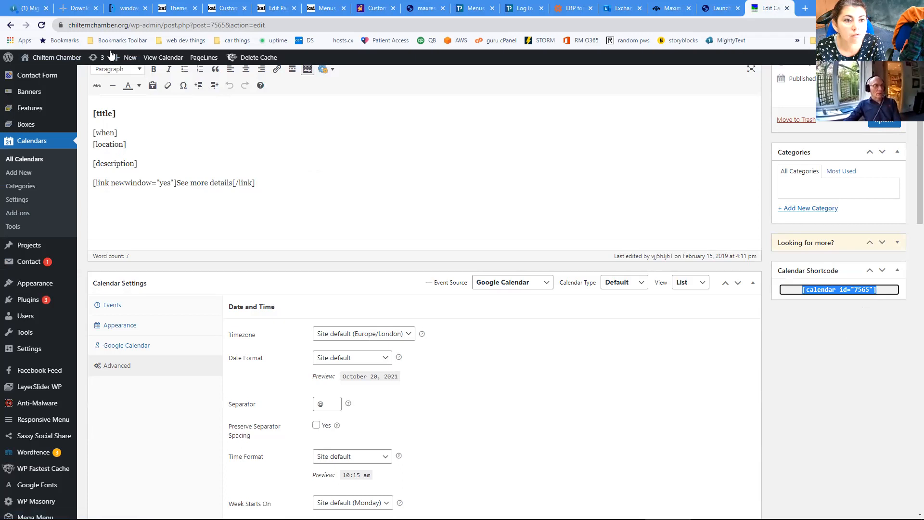
{"action": "left_click", "coordinate": [69, 59]}
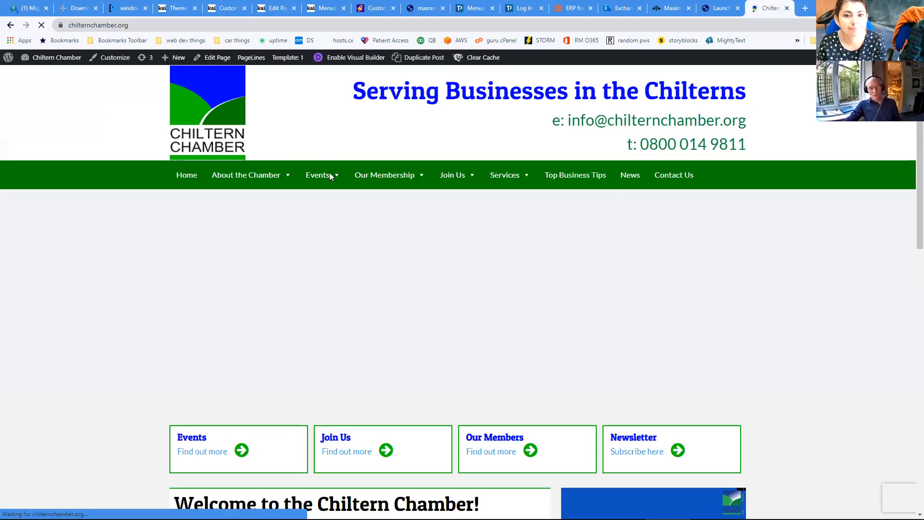
{"action": "mouse_move", "coordinate": [326, 192]}
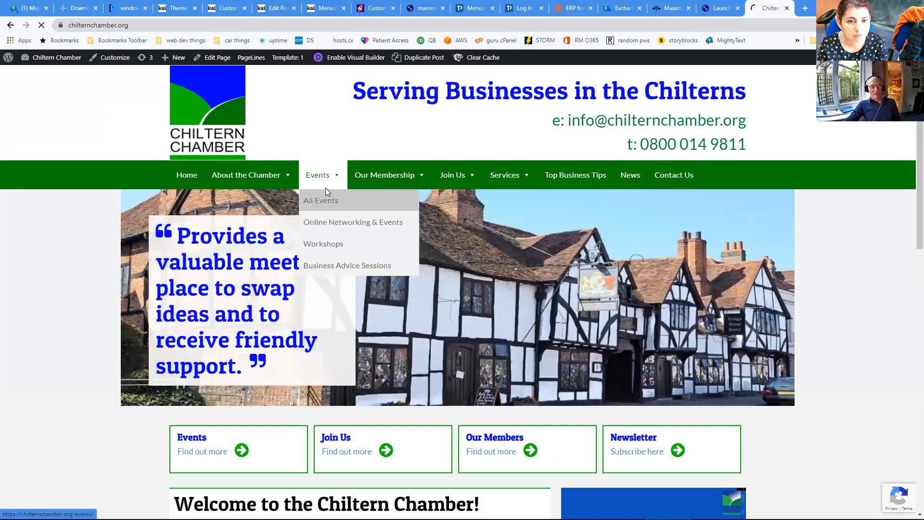
{"action": "left_click", "coordinate": [325, 197]}
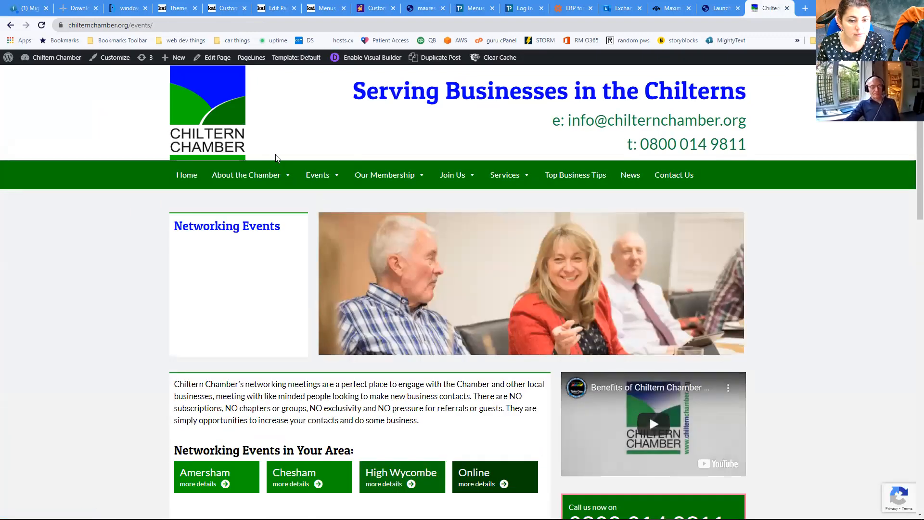
{"action": "left_click", "coordinate": [223, 59]}
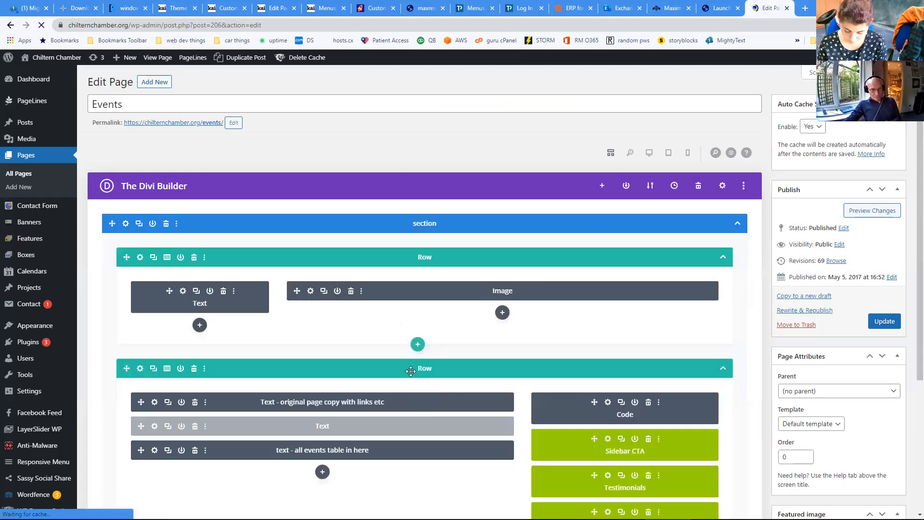
- Add a Text module below the all events table module and paste the shortcode [calendar id="7565"] as its HTML body
{"action": "scroll", "coordinate": [399, 358], "scroll_direction": "down", "scroll_amount": 4}
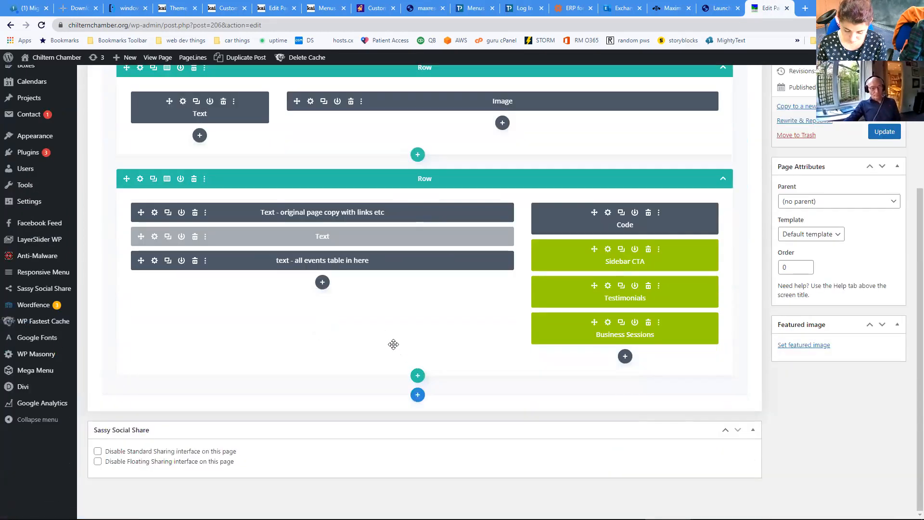
{"action": "left_click", "coordinate": [323, 282]}
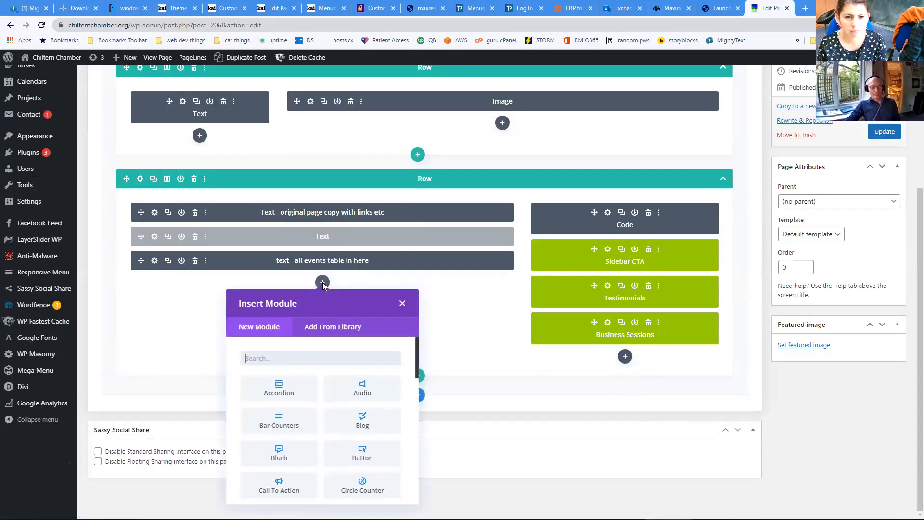
{"action": "left_click", "coordinate": [316, 360]}
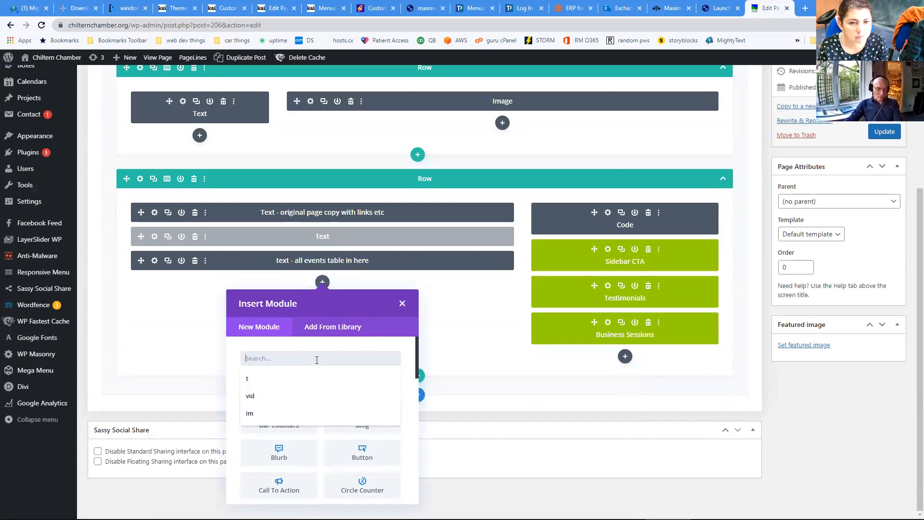
{"action": "type", "text": "text"}
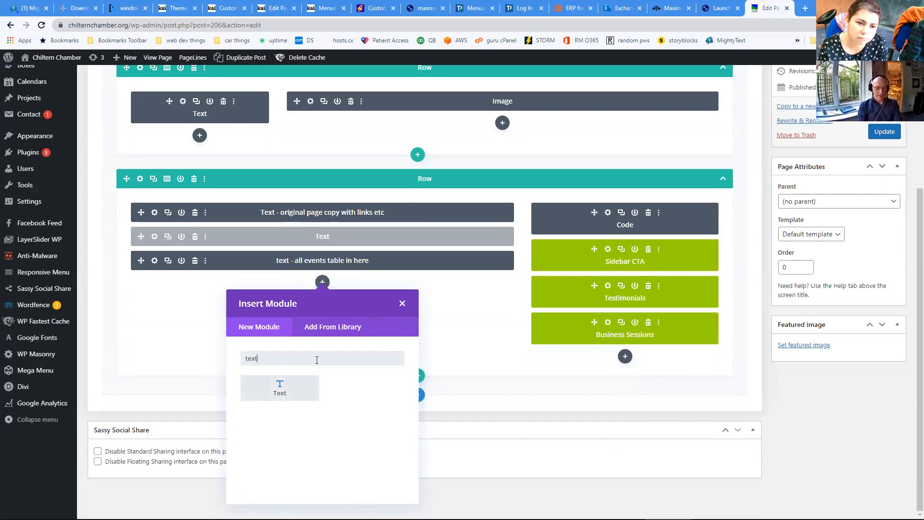
{"action": "left_click", "coordinate": [279, 390]}
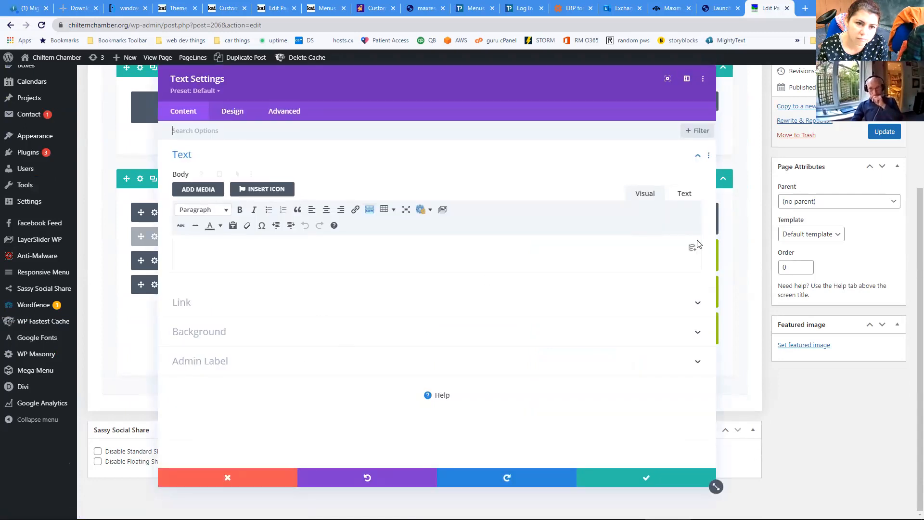
{"action": "left_click", "coordinate": [684, 196]}
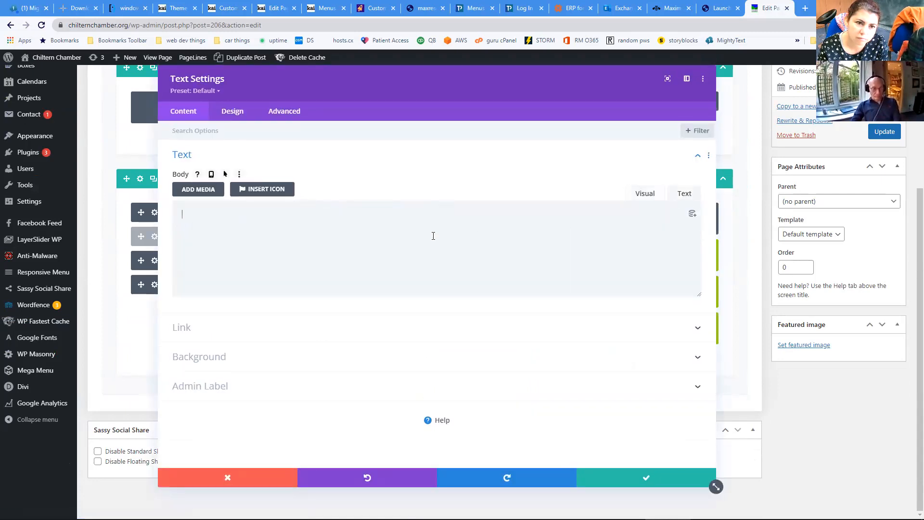
{"action": "key", "text": "ctrl+v"}
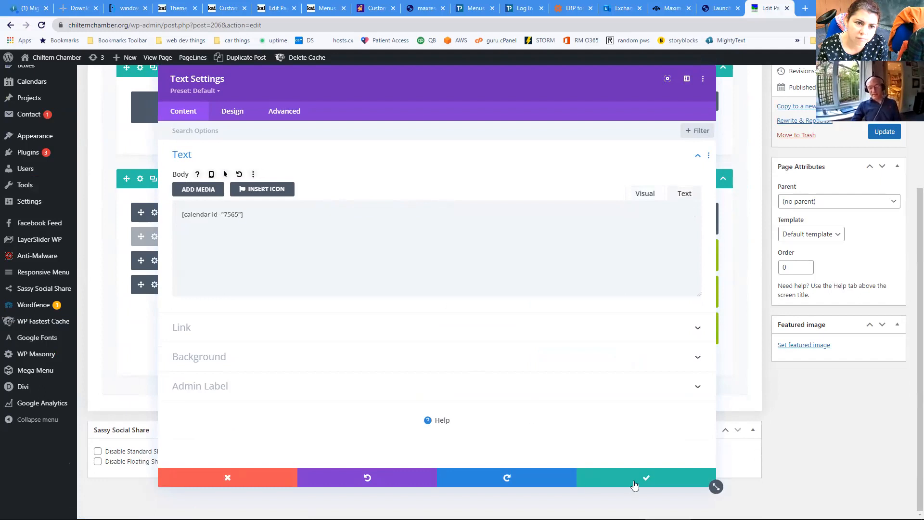
- Insert the heading <h3>All Events from Google Calendar</h3> above the shortcode, save the module and update the Events page
{"action": "left_click", "coordinate": [180, 214]}
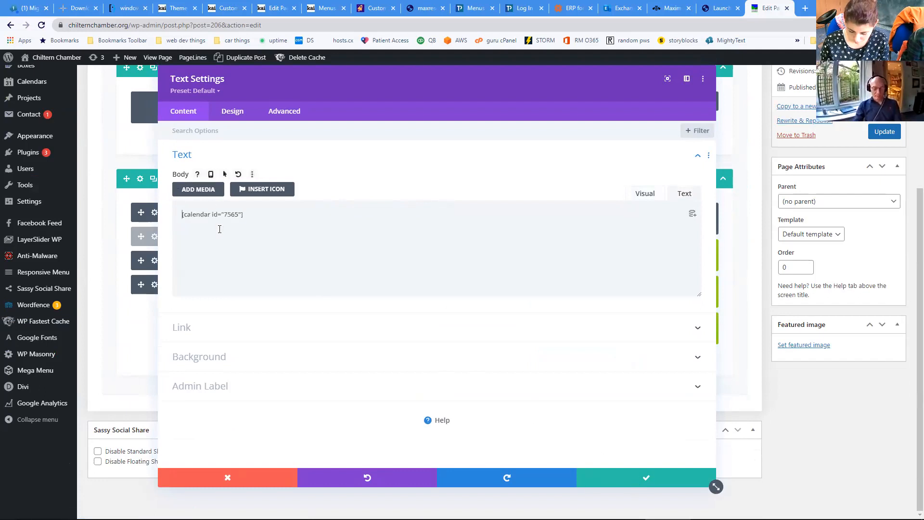
{"action": "key", "text": "Return"}
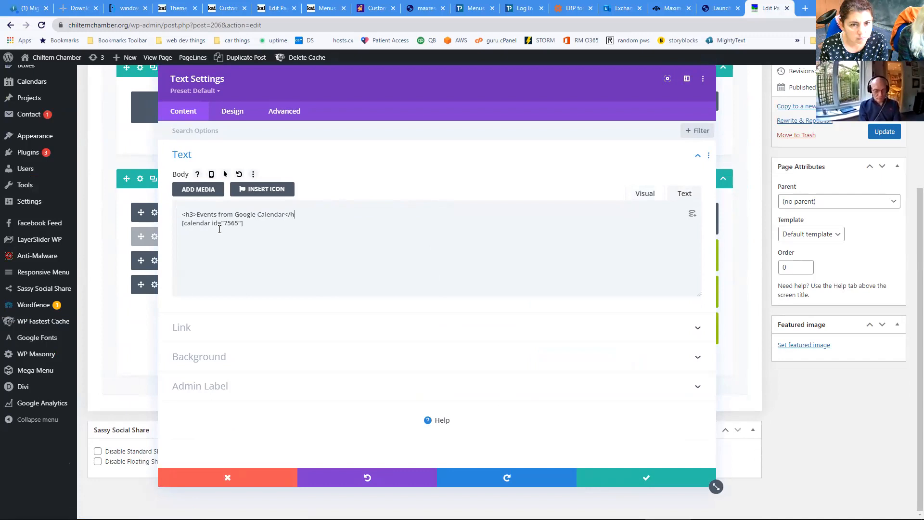
{"action": "key", "text": "Return"}
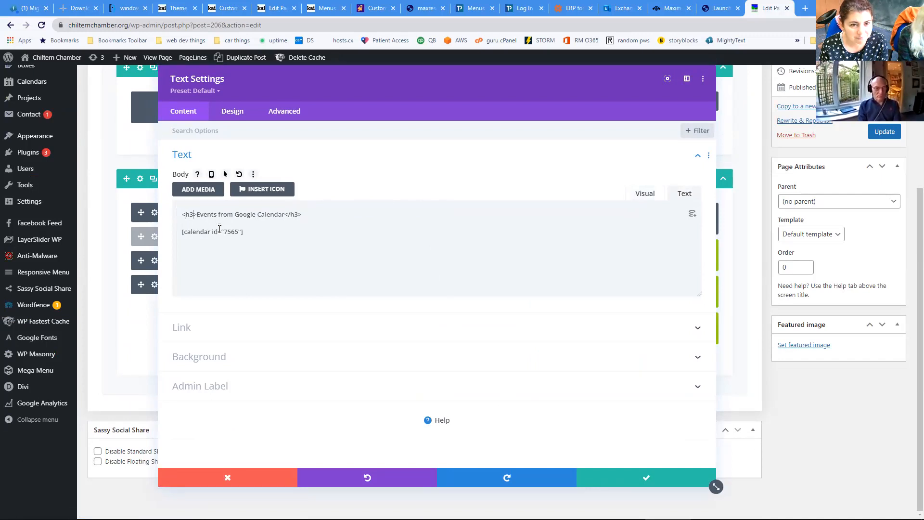
{"action": "type", "text": "All"}
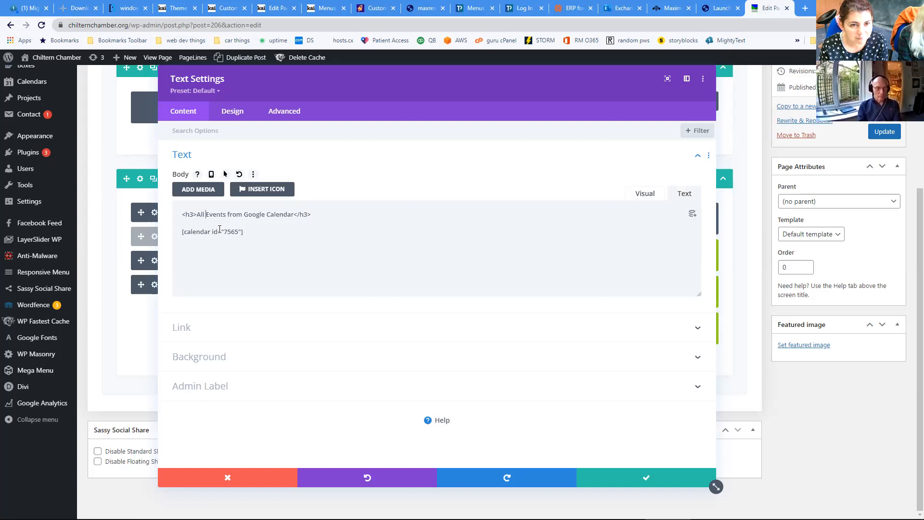
{"action": "left_click", "coordinate": [648, 478]}
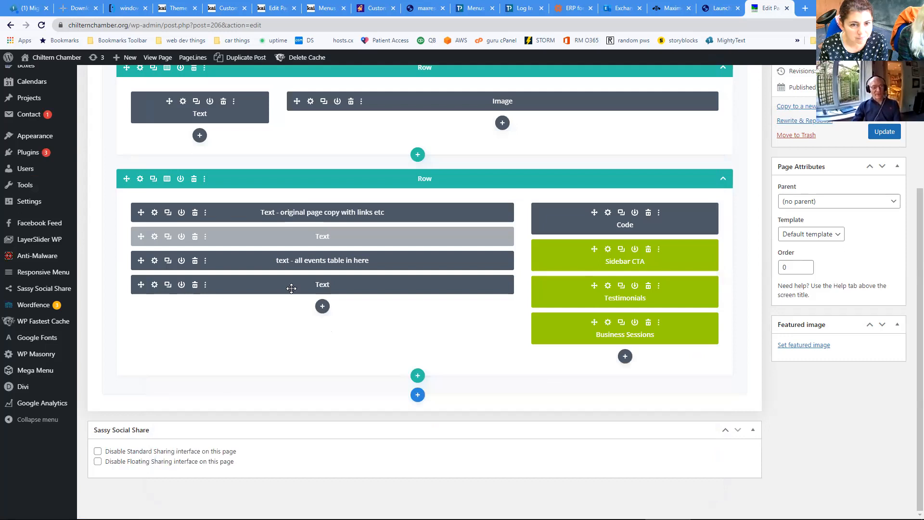
{"action": "left_click", "coordinate": [887, 133]}
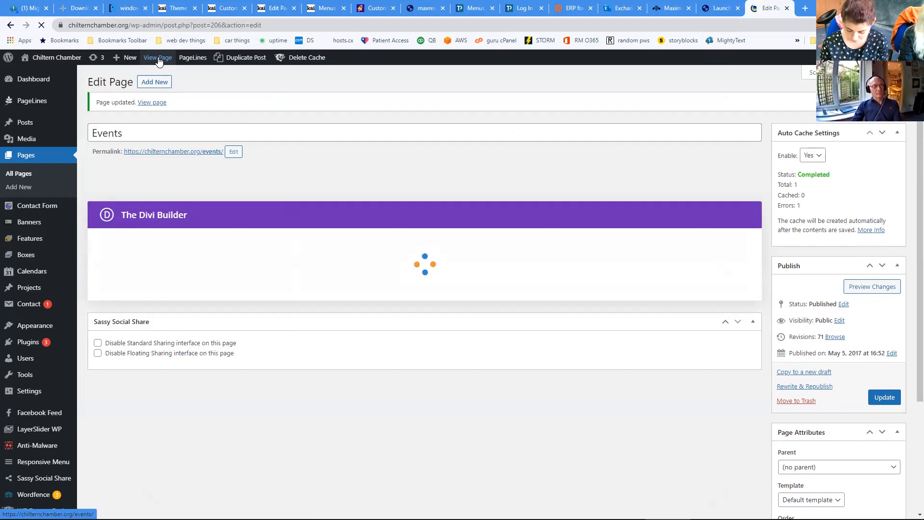
- View the published Events page and check the Google Calendar events section below the events table
{"action": "left_click", "coordinate": [158, 59]}
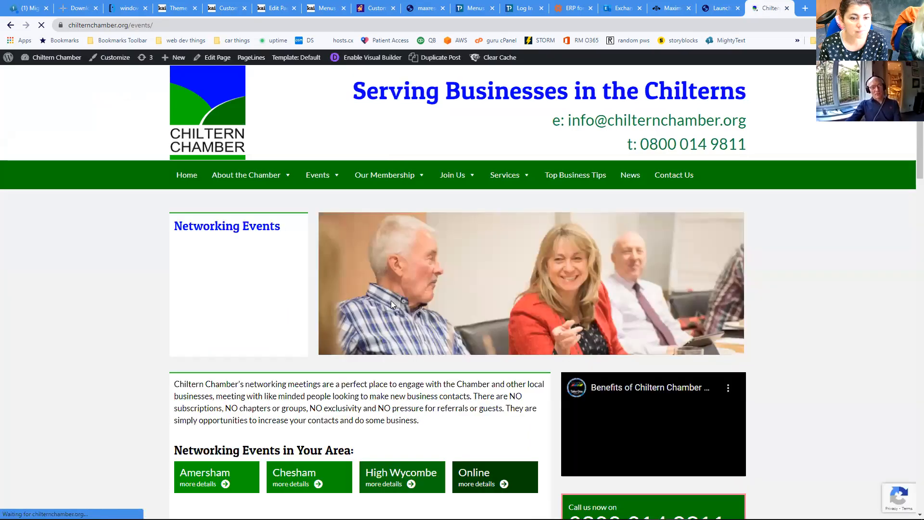
{"action": "scroll", "coordinate": [392, 302], "scroll_direction": "down", "scroll_amount": 7}
{"action": "scroll", "coordinate": [392, 305], "scroll_direction": "down", "scroll_amount": 13}
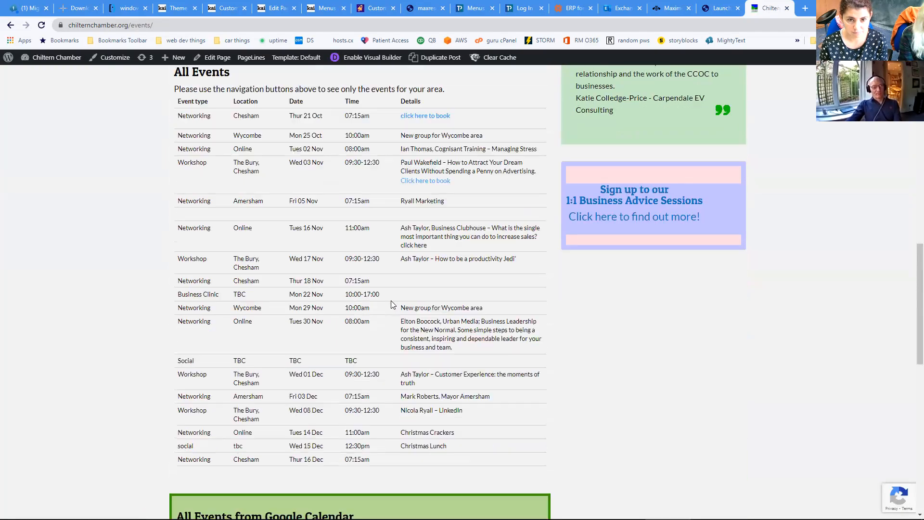
{"action": "scroll", "coordinate": [391, 304], "scroll_direction": "down", "scroll_amount": 2}
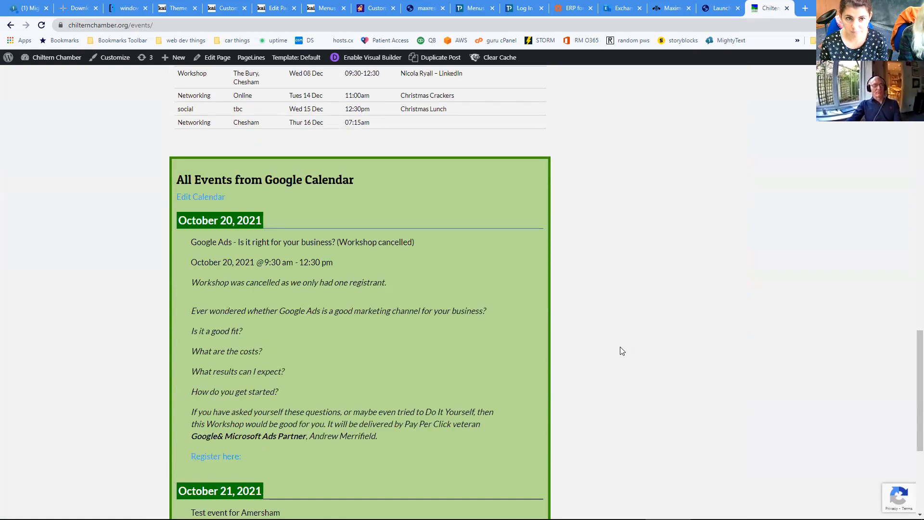
- Examine the dated event entries in the All Events from Google Calendar section of the published page
{"action": "scroll", "coordinate": [620, 346], "scroll_direction": "down", "scroll_amount": 2}
{"action": "scroll", "coordinate": [606, 352], "scroll_direction": "up", "scroll_amount": 1}
{"action": "scroll", "coordinate": [608, 356], "scroll_direction": "down", "scroll_amount": 1}
{"action": "scroll", "coordinate": [609, 356], "scroll_direction": "up", "scroll_amount": 1}
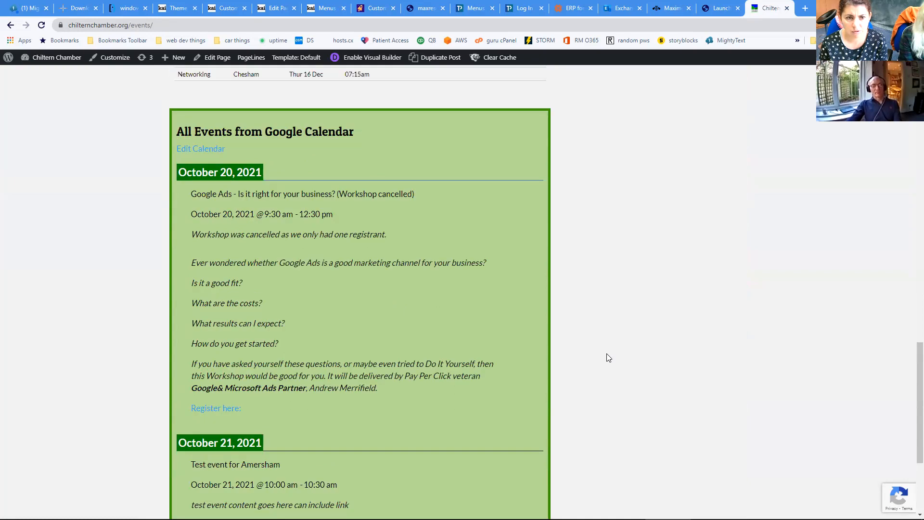
{"action": "scroll", "coordinate": [608, 358], "scroll_direction": "down", "scroll_amount": 1}
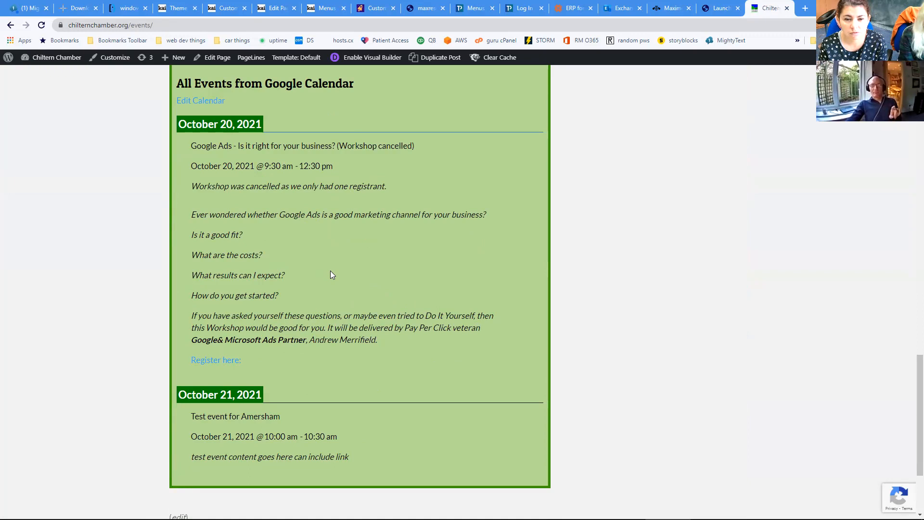
{"action": "scroll", "coordinate": [330, 275], "scroll_direction": "up", "scroll_amount": 1}
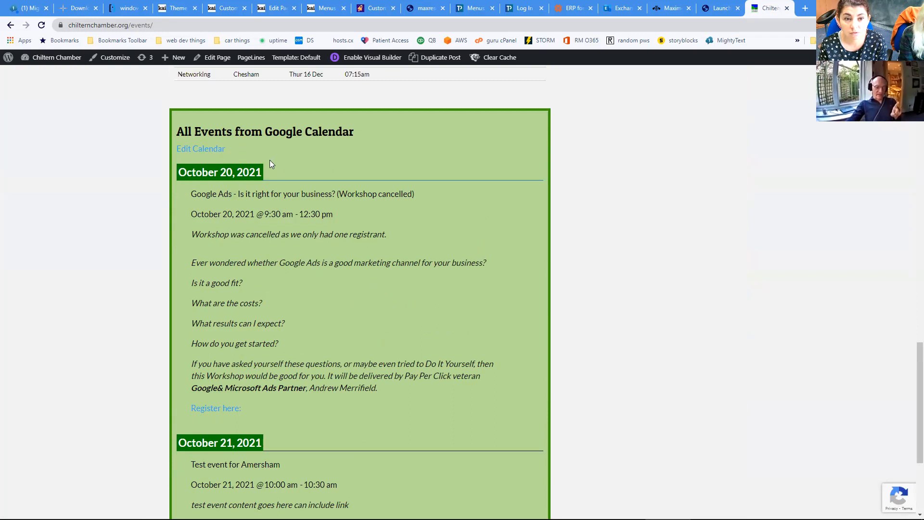
{"action": "scroll", "coordinate": [320, 230], "scroll_direction": "up", "scroll_amount": 1}
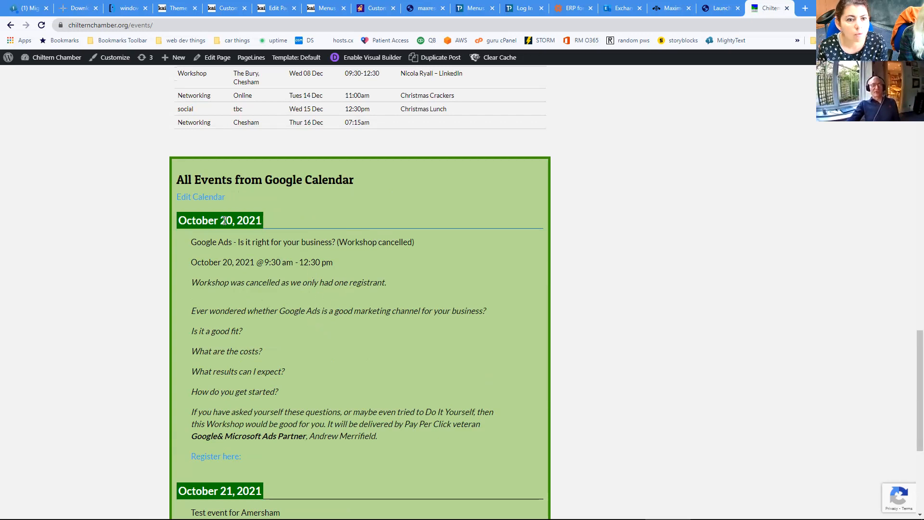
{"action": "scroll", "coordinate": [355, 299], "scroll_direction": "down", "scroll_amount": 1}
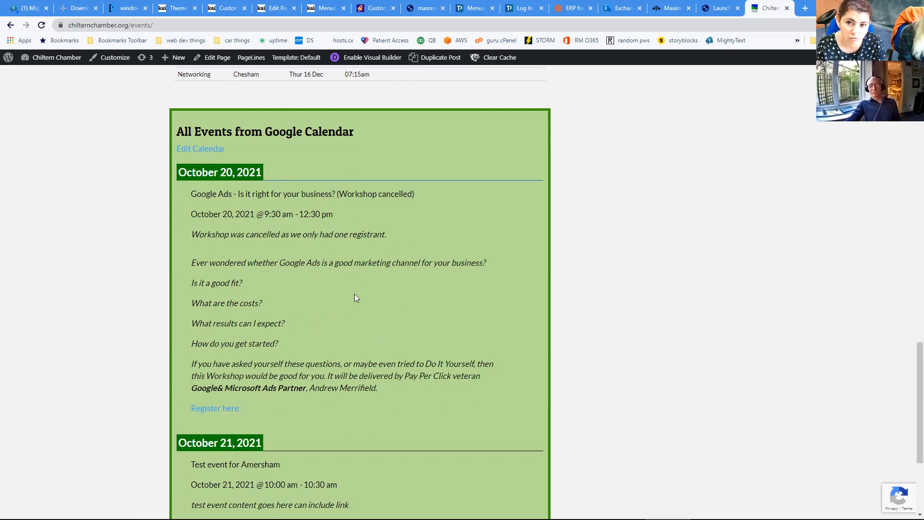
{"action": "scroll", "coordinate": [355, 294], "scroll_direction": "down", "scroll_amount": 2}
{"action": "scroll", "coordinate": [353, 293], "scroll_direction": "up", "scroll_amount": 2}
{"action": "scroll", "coordinate": [351, 303], "scroll_direction": "down", "scroll_amount": 1}
{"action": "scroll", "coordinate": [351, 301], "scroll_direction": "up", "scroll_amount": 1}
{"action": "scroll", "coordinate": [366, 279], "scroll_direction": "down", "scroll_amount": 1}
{"action": "scroll", "coordinate": [379, 244], "scroll_direction": "up", "scroll_amount": 2}
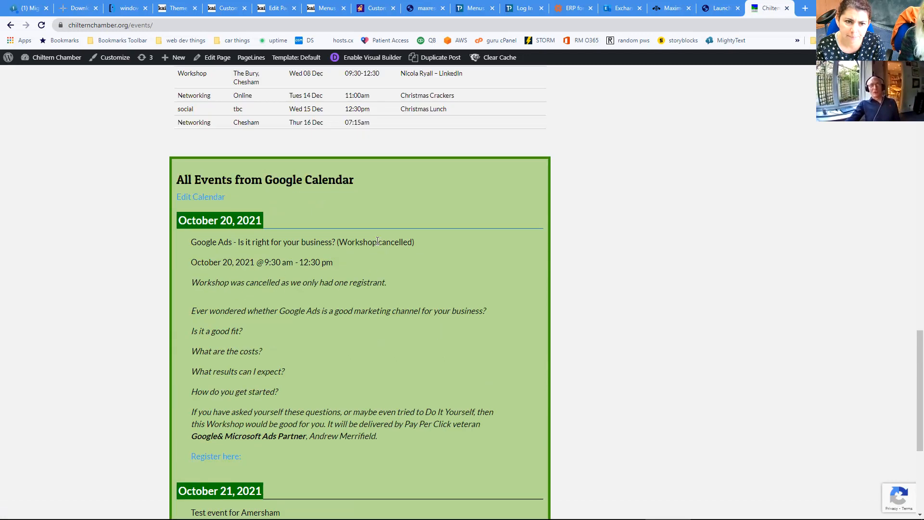
{"action": "scroll", "coordinate": [377, 241], "scroll_direction": "down", "scroll_amount": 1}
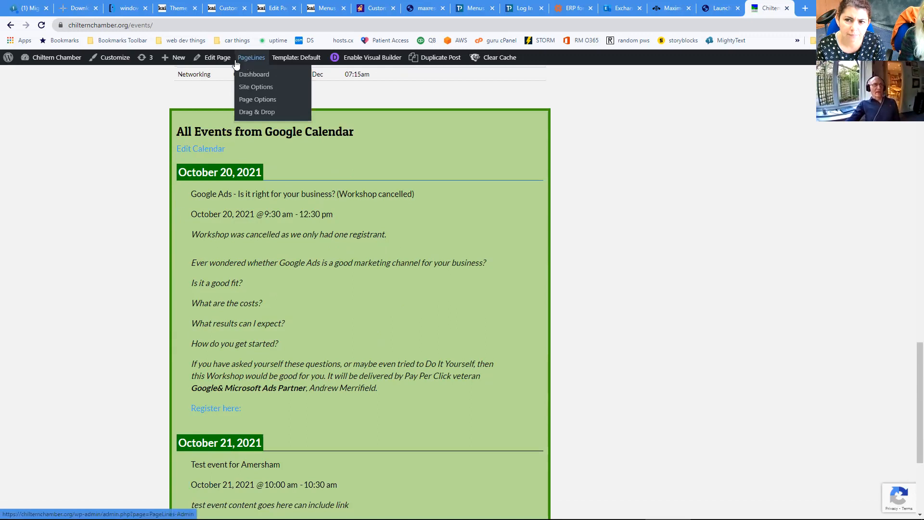
- Go to the site's admin dashboard and open the "all events" calendar for editing at its event settings
{"action": "mouse_move", "coordinate": [54, 63]}
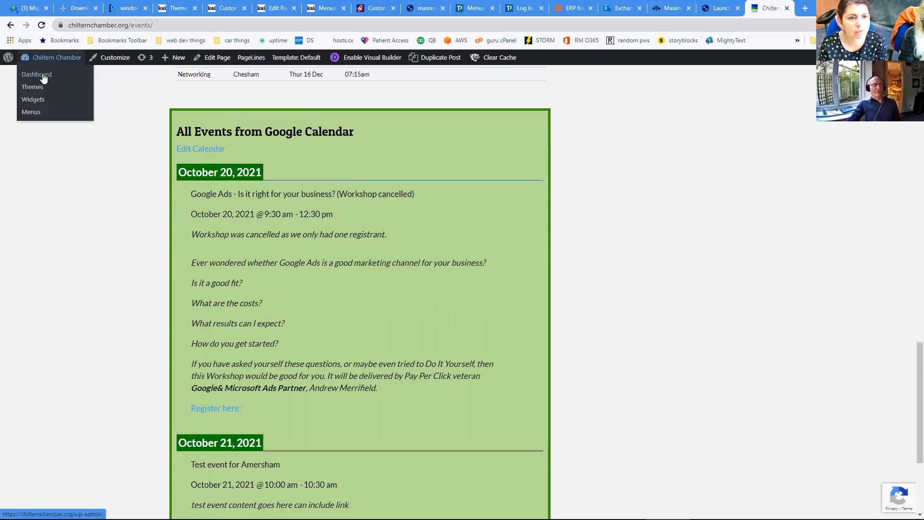
{"action": "left_click", "coordinate": [44, 78]}
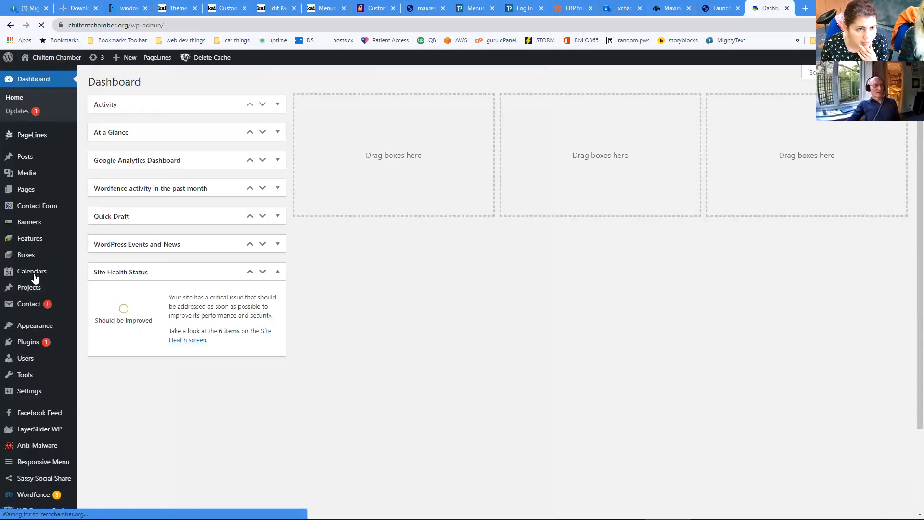
{"action": "left_click", "coordinate": [88, 278]}
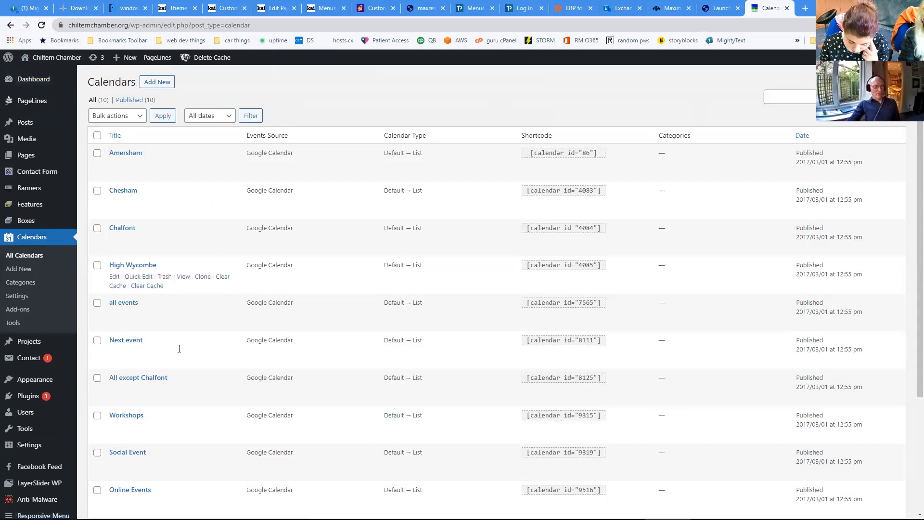
{"action": "left_click", "coordinate": [128, 305]}
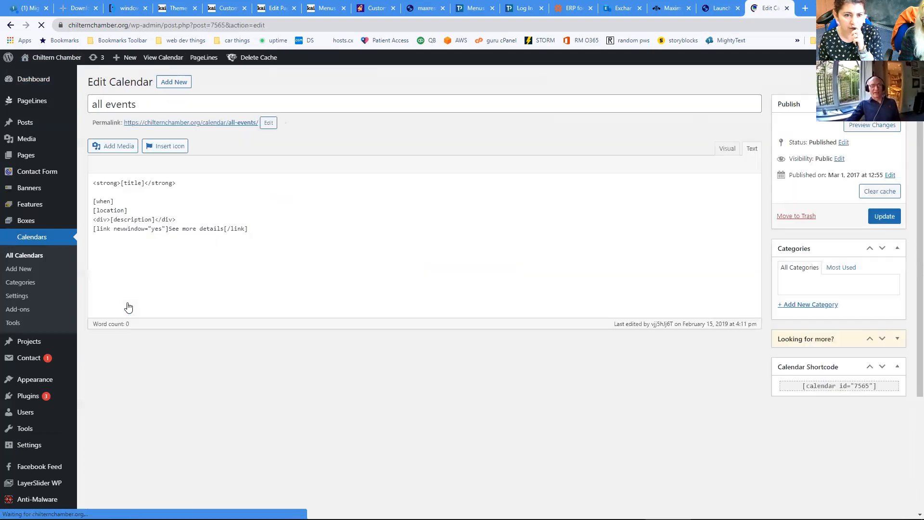
{"action": "scroll", "coordinate": [324, 283], "scroll_direction": "down", "scroll_amount": 3}
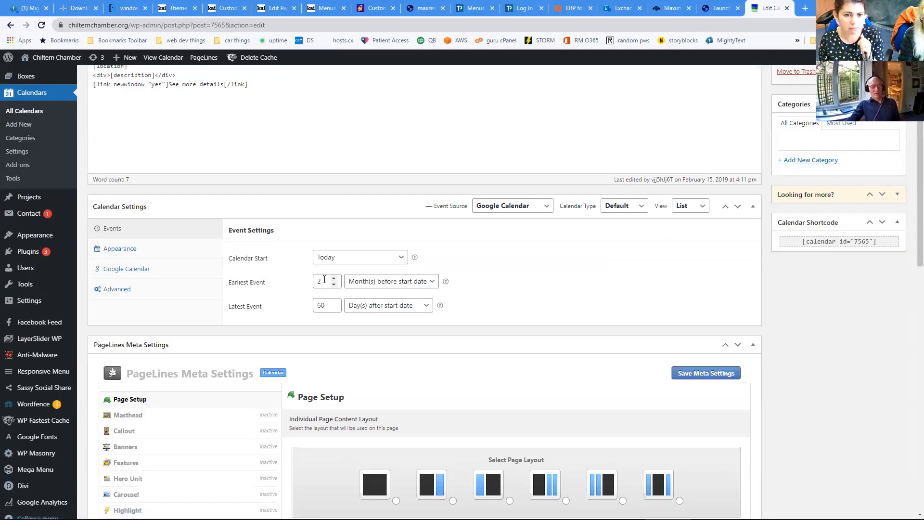
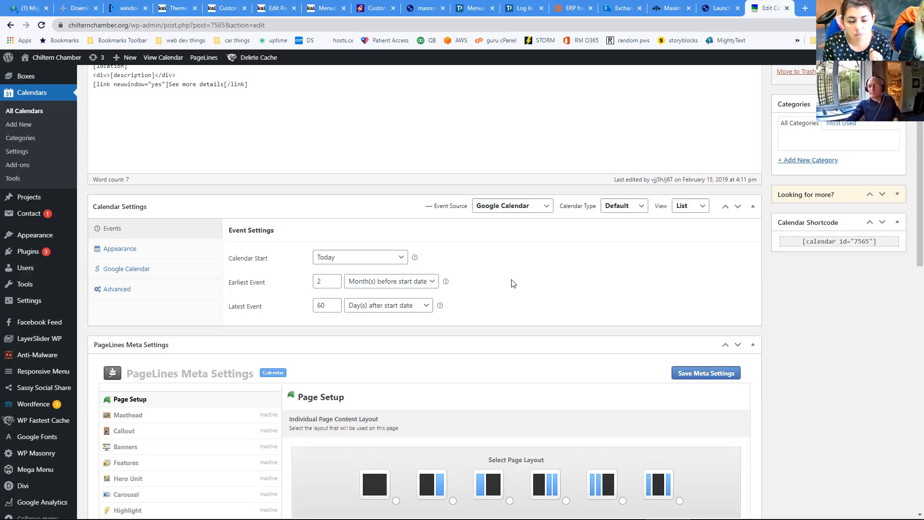
- Set the calendar's Earliest Event to "Same as start date"
{"action": "double_click", "coordinate": [319, 282]}
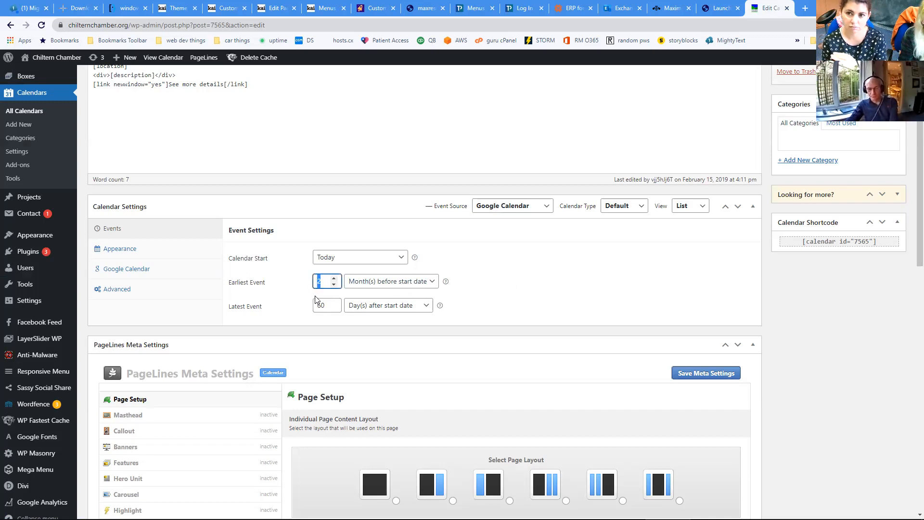
{"action": "type", "text": "0"}
{"action": "left_click", "coordinate": [524, 288]}
{"action": "left_click", "coordinate": [318, 281]}
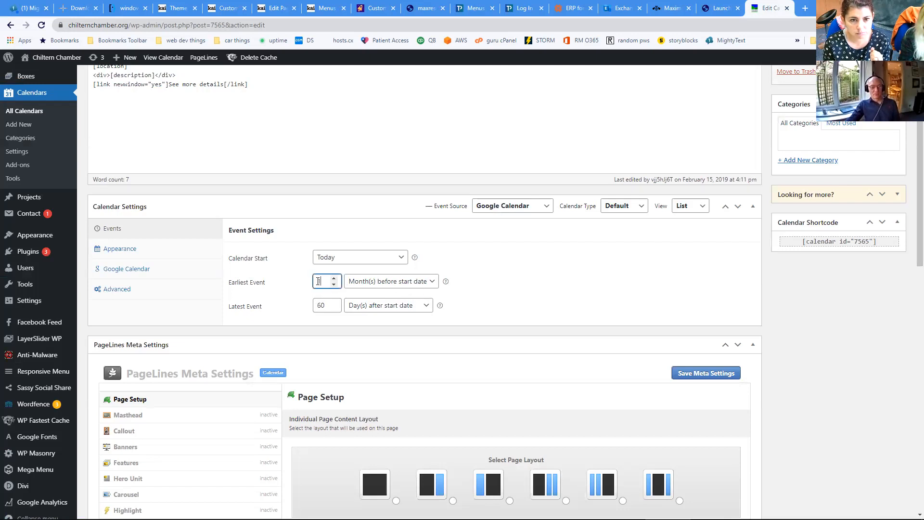
{"action": "left_click", "coordinate": [390, 283]}
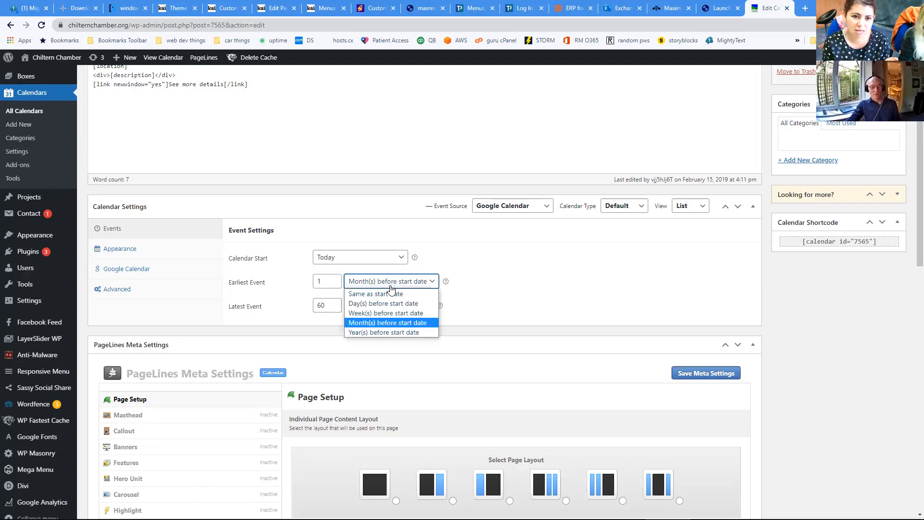
{"action": "left_click", "coordinate": [376, 294]}
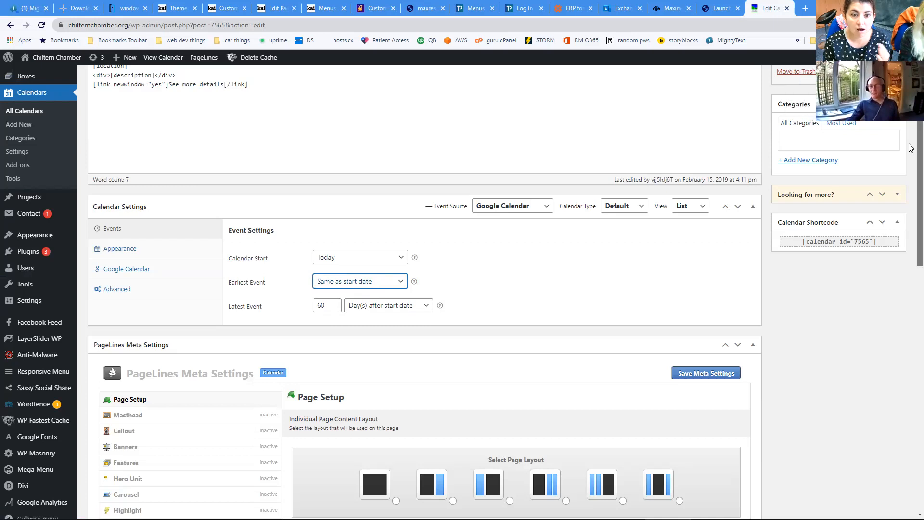
- Set the calendar's Latest Event to 90 days after the start date and update the calendar
{"action": "scroll", "coordinate": [911, 144], "scroll_direction": "up", "scroll_amount": 1}
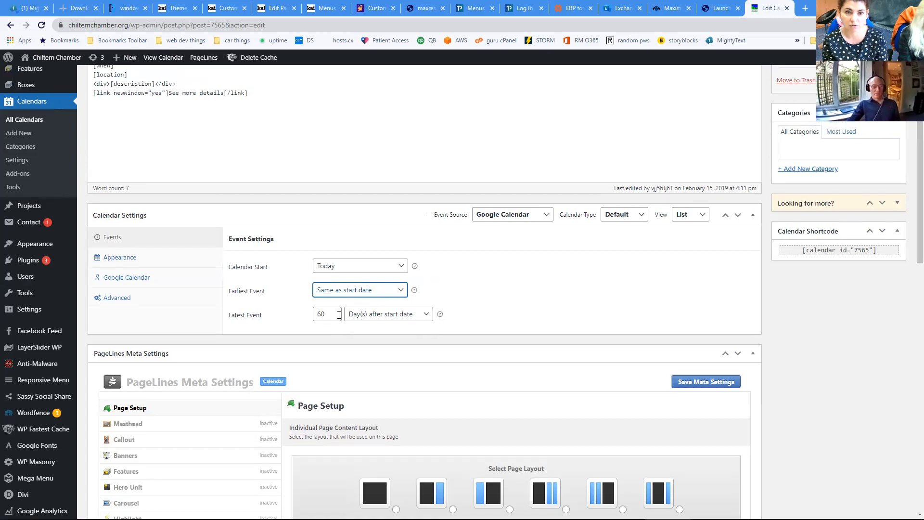
{"action": "left_click_drag", "start_coordinate": [320, 314], "coordinate": [314, 314]}
{"action": "type", "text": "90"}
{"action": "left_click", "coordinate": [505, 285]}
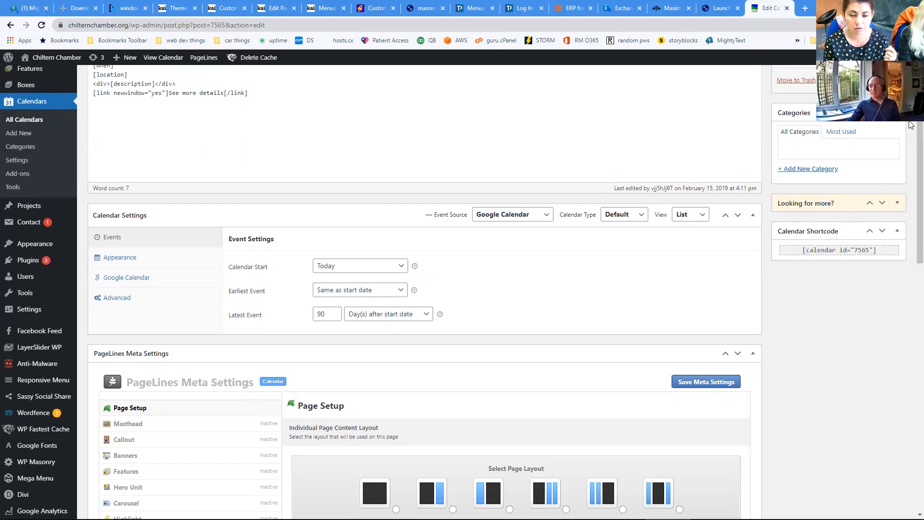
{"action": "left_click", "coordinate": [884, 80]}
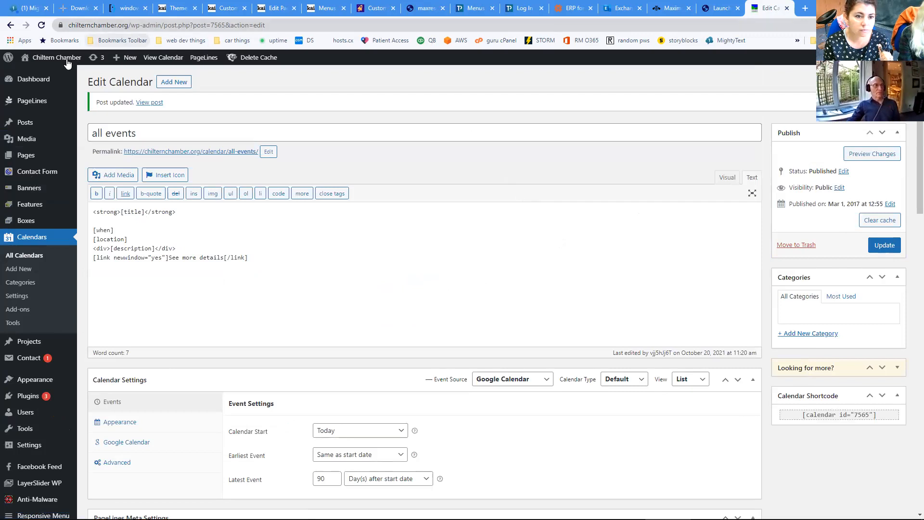
- Return to the public website, go to its Events page and open it for editing
{"action": "left_click", "coordinate": [42, 80]}
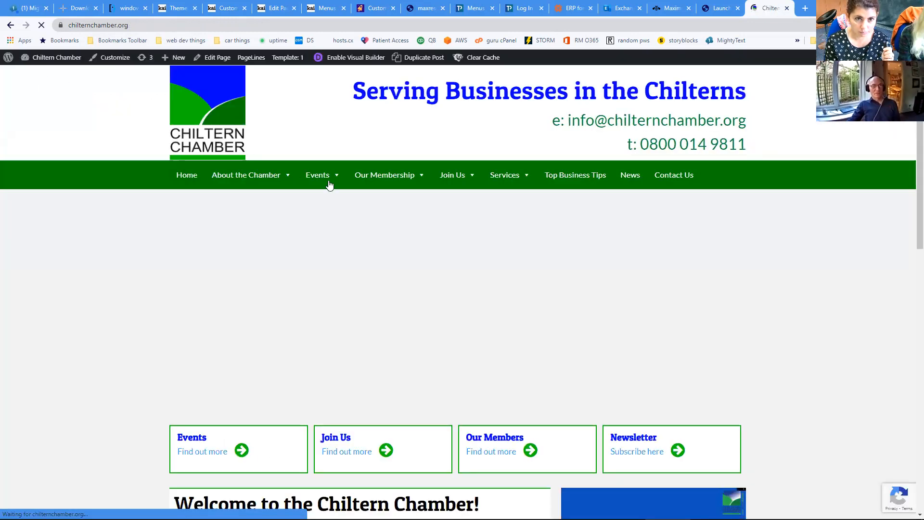
{"action": "left_click", "coordinate": [329, 185]}
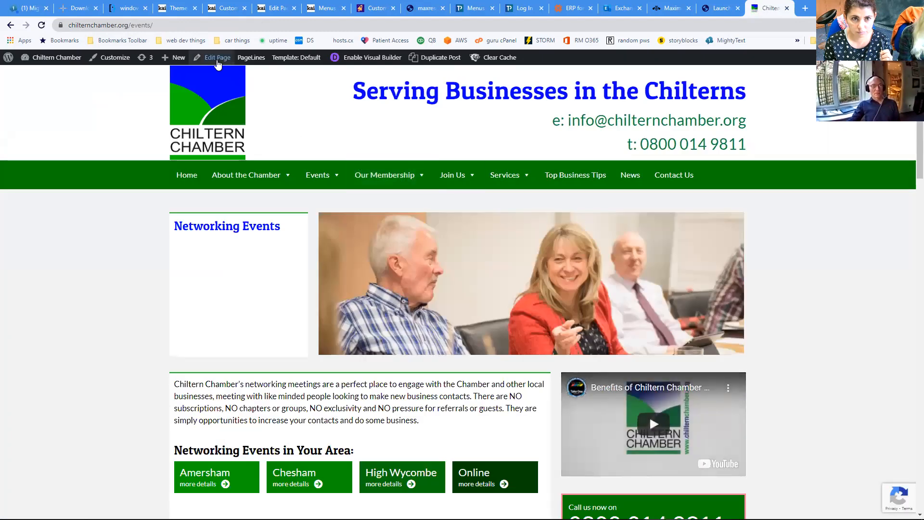
{"action": "left_click", "coordinate": [217, 60]}
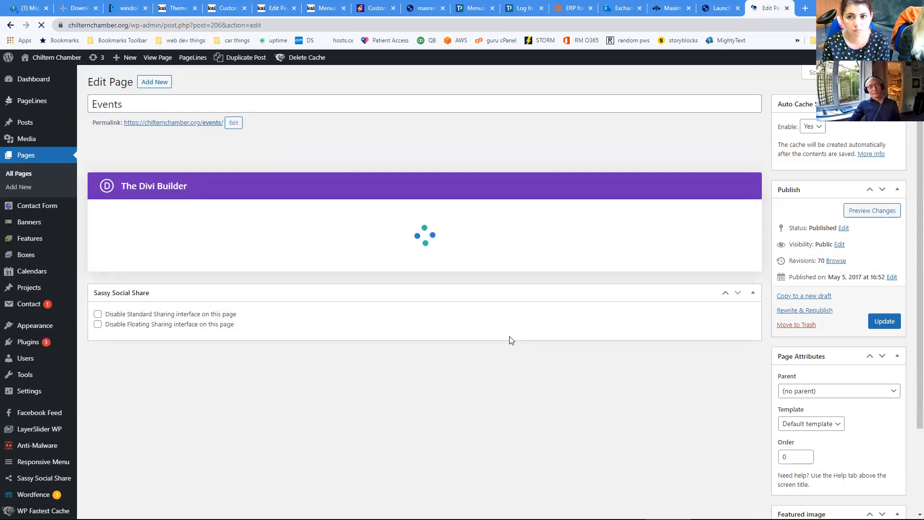
{"action": "scroll", "coordinate": [384, 381], "scroll_direction": "down", "scroll_amount": 2}
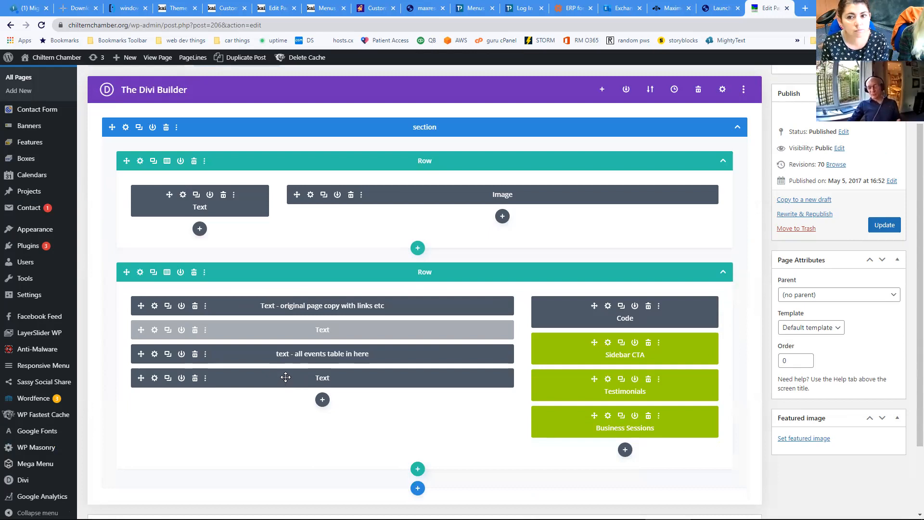
- Try moving the calendar Text module under the sidebar's Code module, and put it back below the all events table module
{"action": "left_click_drag", "start_coordinate": [286, 378], "coordinate": [592, 337]}
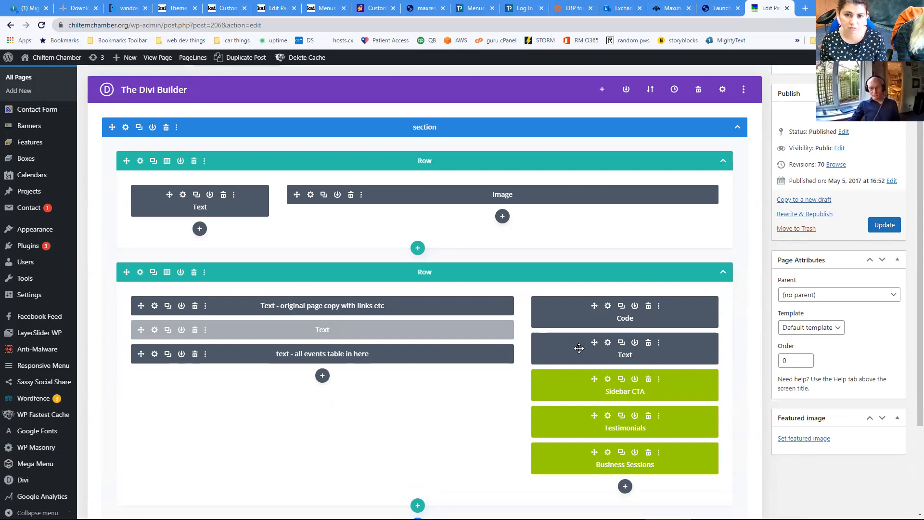
{"action": "left_click_drag", "start_coordinate": [579, 348], "coordinate": [337, 388]}
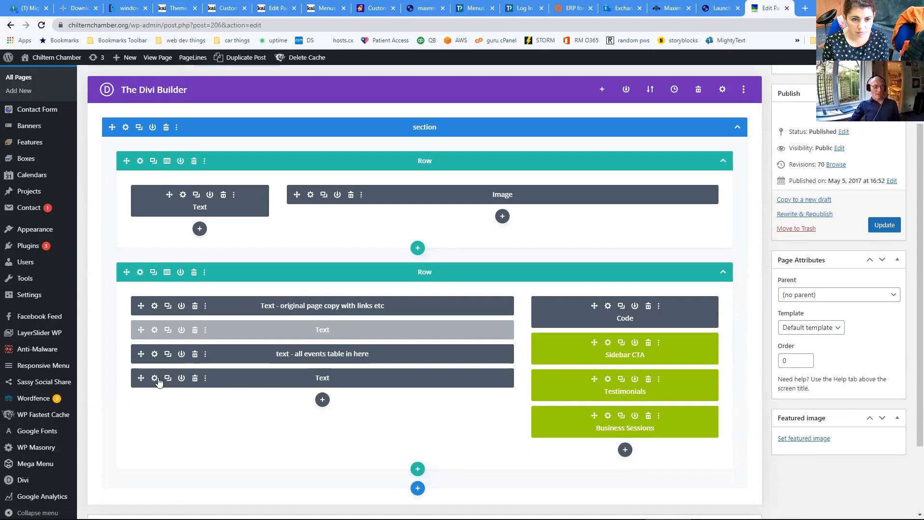
- Give the calendar Text module the admin label "google calendar shortcode in here" and save the module
{"action": "left_click", "coordinate": [155, 379]}
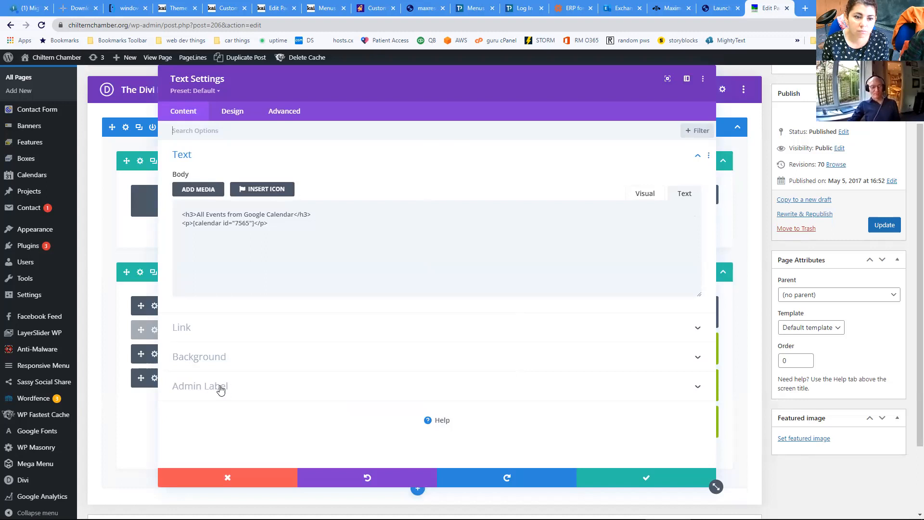
{"action": "left_click", "coordinate": [214, 390]}
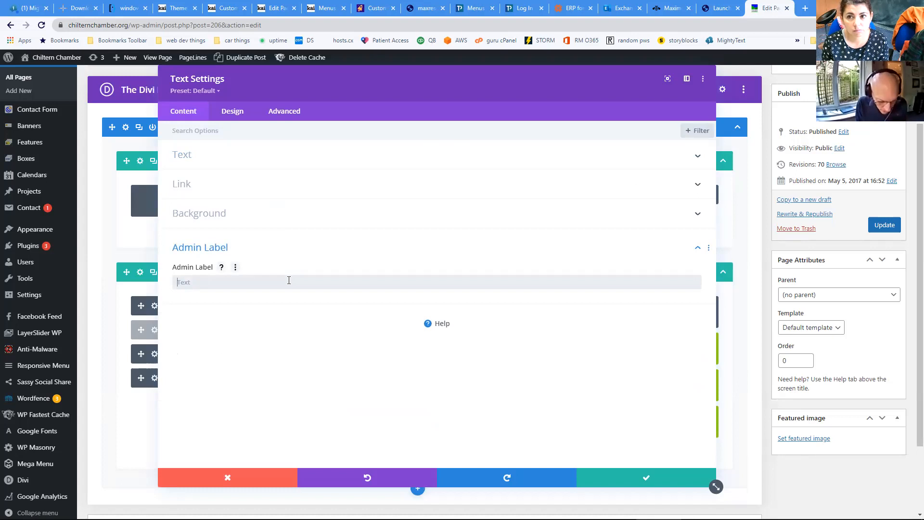
{"action": "type", "text": "google calendar shortcode  in here"}
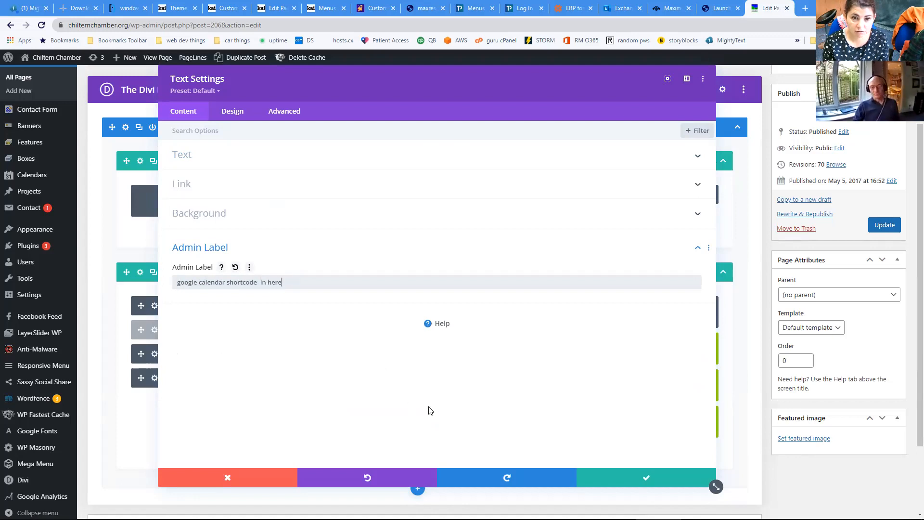
{"action": "left_click", "coordinate": [626, 475]}
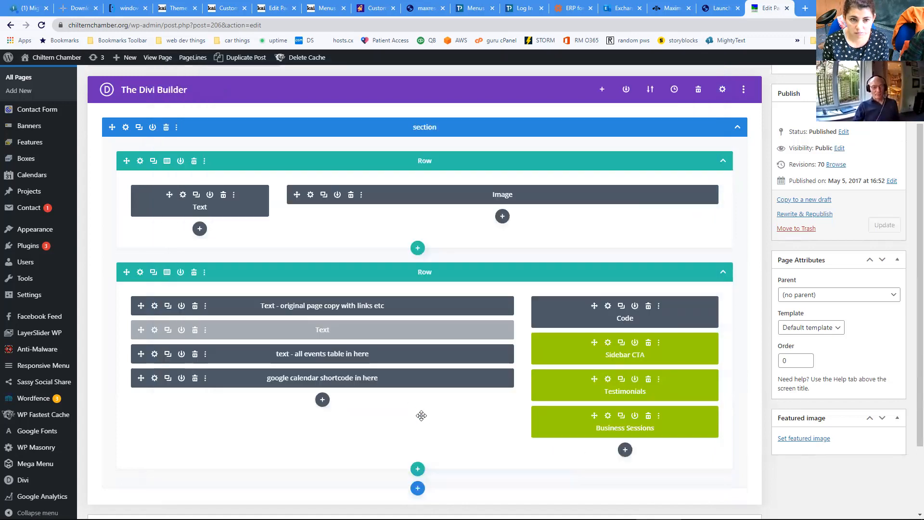
- Disable the google calendar shortcode module on phone, tablet and desktop, update the Events page and review its module layout
{"action": "right_click", "coordinate": [413, 378]}
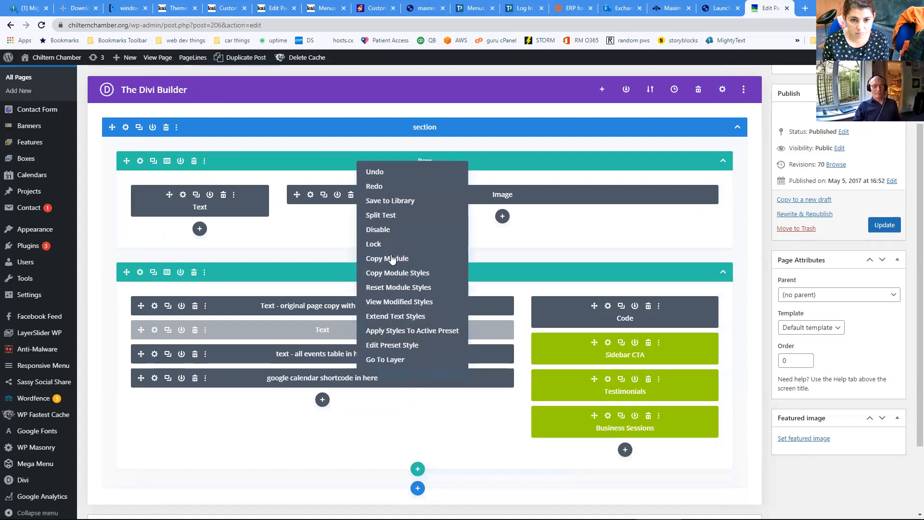
{"action": "left_click", "coordinate": [377, 232]}
{"action": "left_click", "coordinate": [415, 231]}
{"action": "left_click", "coordinate": [454, 232]}
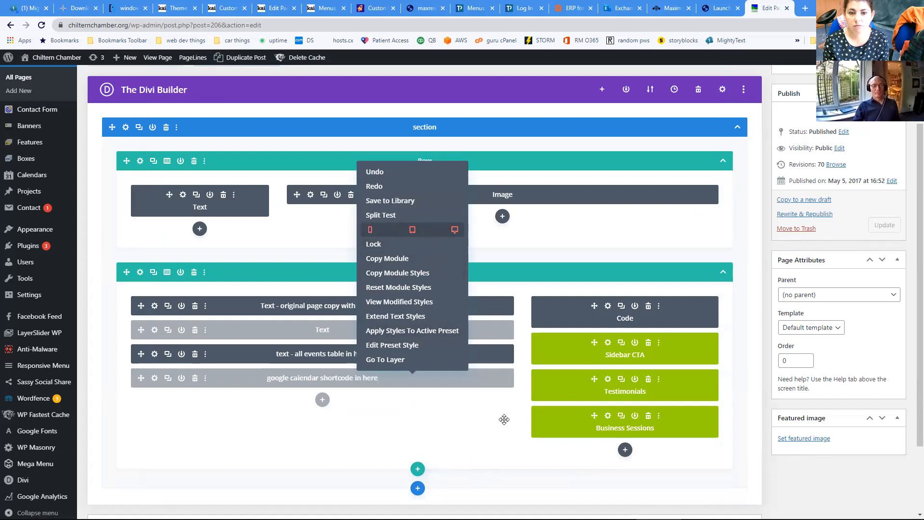
{"action": "left_click", "coordinate": [895, 226]}
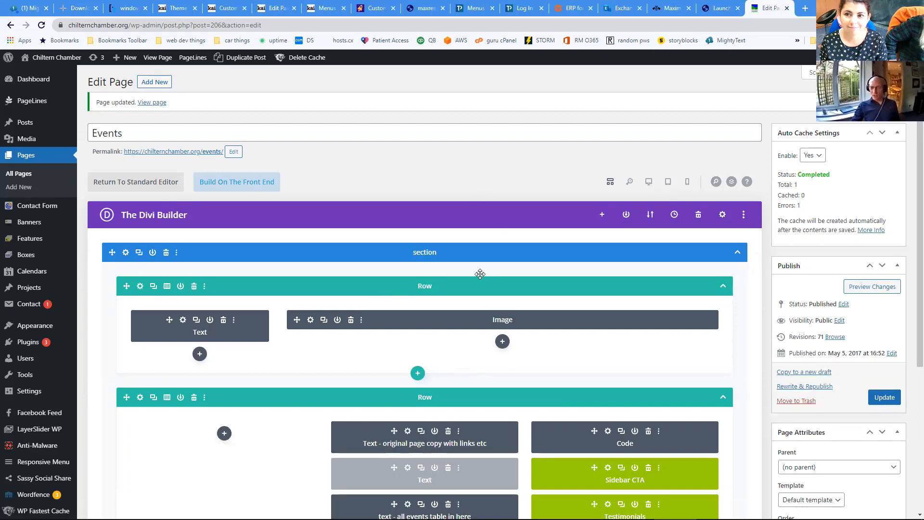
{"action": "scroll", "coordinate": [479, 263], "scroll_direction": "down", "scroll_amount": 4}
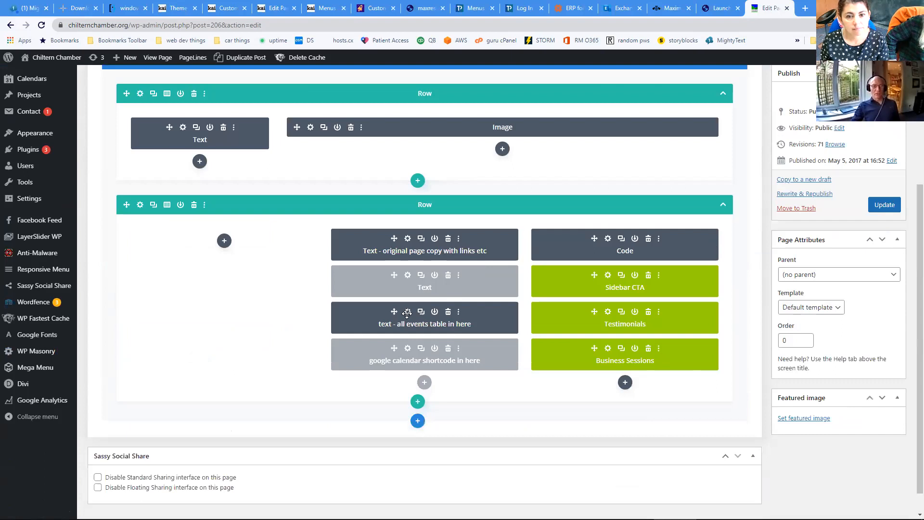
{"action": "scroll", "coordinate": [289, 273], "scroll_direction": "up", "scroll_amount": 1}
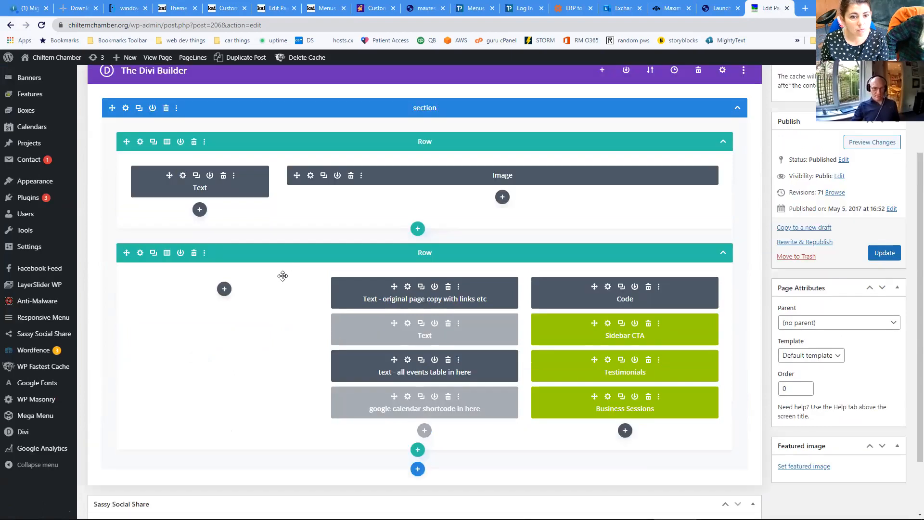
- Change the lower row to a three-fifths and two-fifths column layout and move its four text modules, in order, into the wider column
{"action": "left_click", "coordinate": [166, 253]}
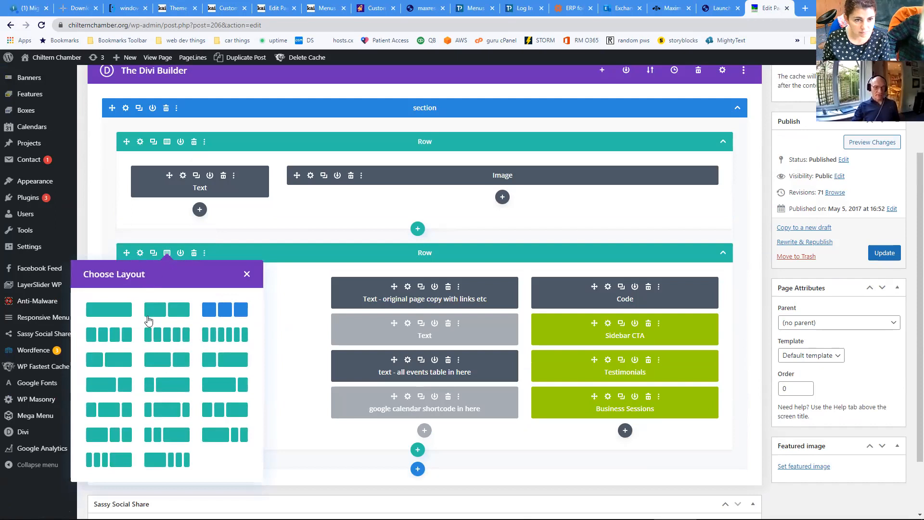
{"action": "left_click", "coordinate": [156, 367]}
{"action": "left_click_drag", "start_coordinate": [563, 287], "coordinate": [269, 289]}
{"action": "left_click_drag", "start_coordinate": [529, 290], "coordinate": [268, 315]}
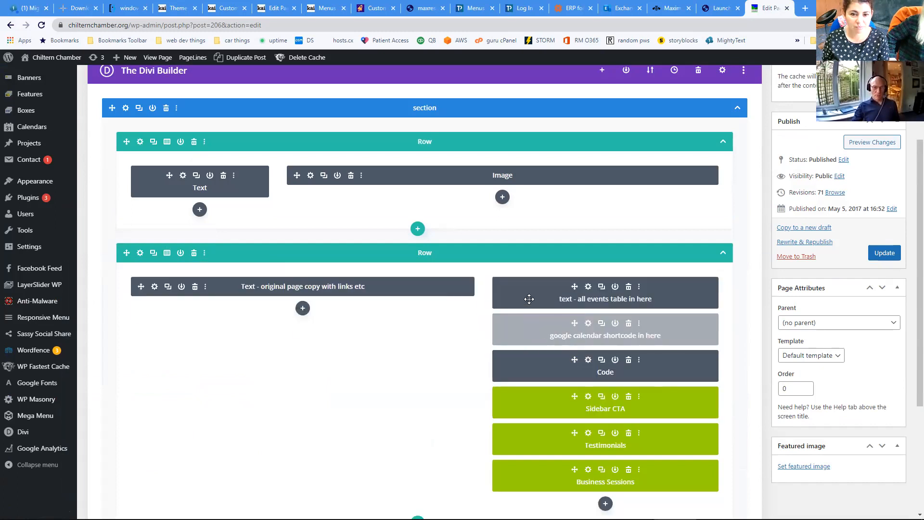
{"action": "left_click_drag", "start_coordinate": [532, 290], "coordinate": [255, 332]}
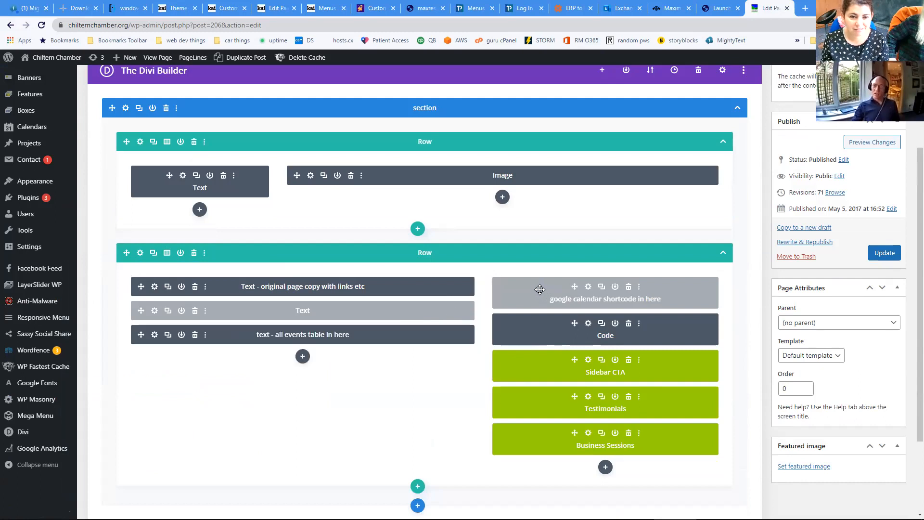
{"action": "left_click_drag", "start_coordinate": [538, 288], "coordinate": [243, 382]}
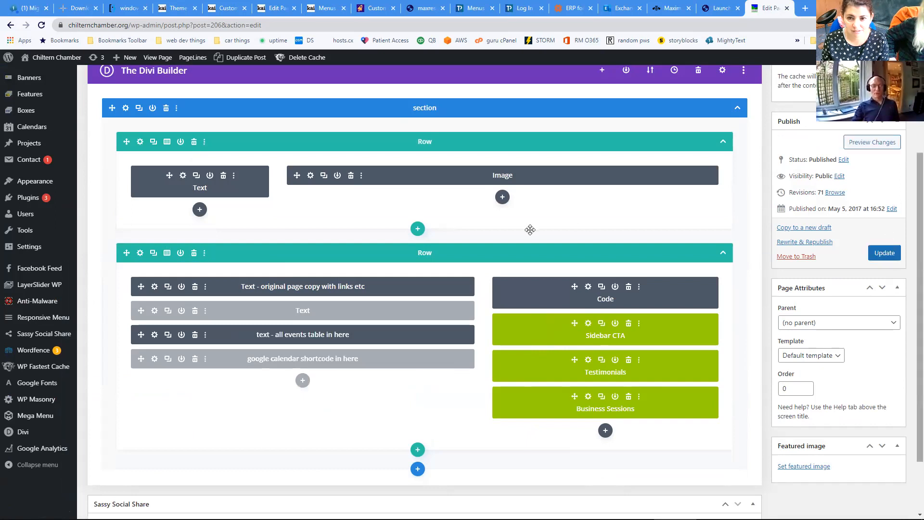
- Switch the lower row to a two-thirds and one-third column layout and update the Events page
{"action": "left_click", "coordinate": [166, 253]}
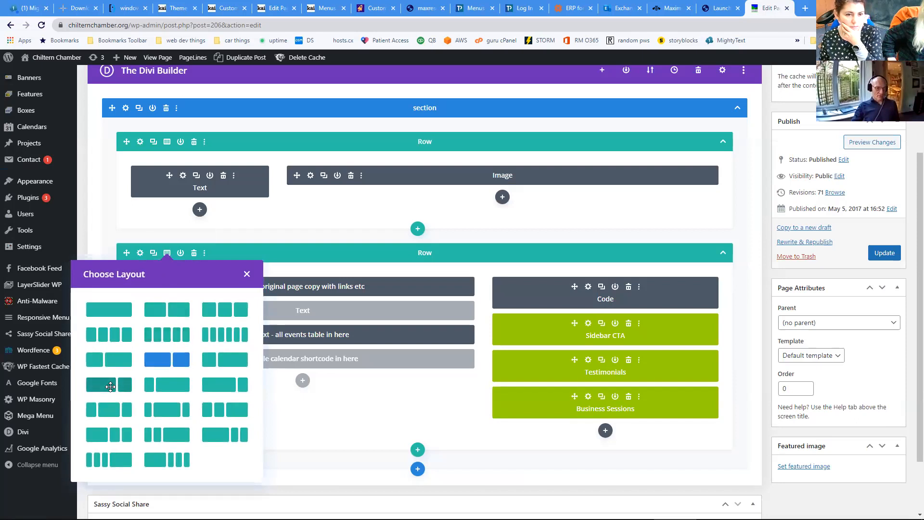
{"action": "left_click", "coordinate": [111, 386]}
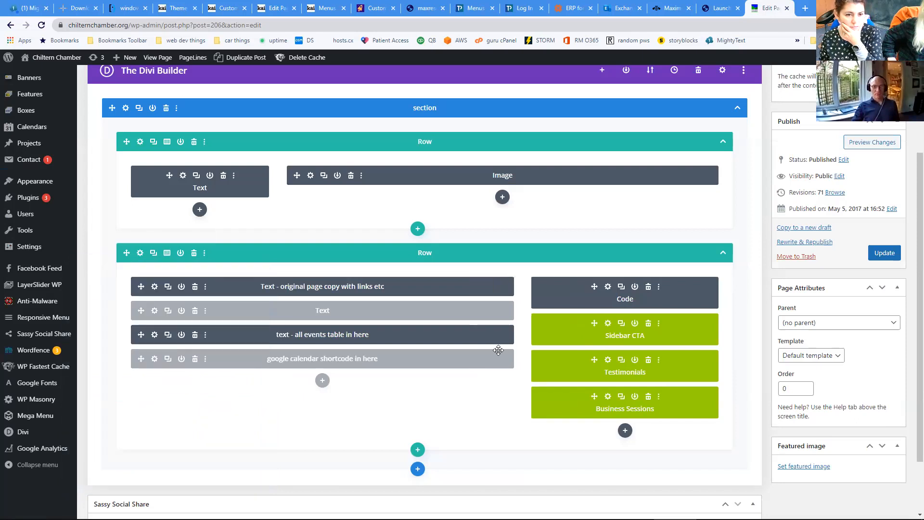
{"action": "left_click", "coordinate": [877, 253]}
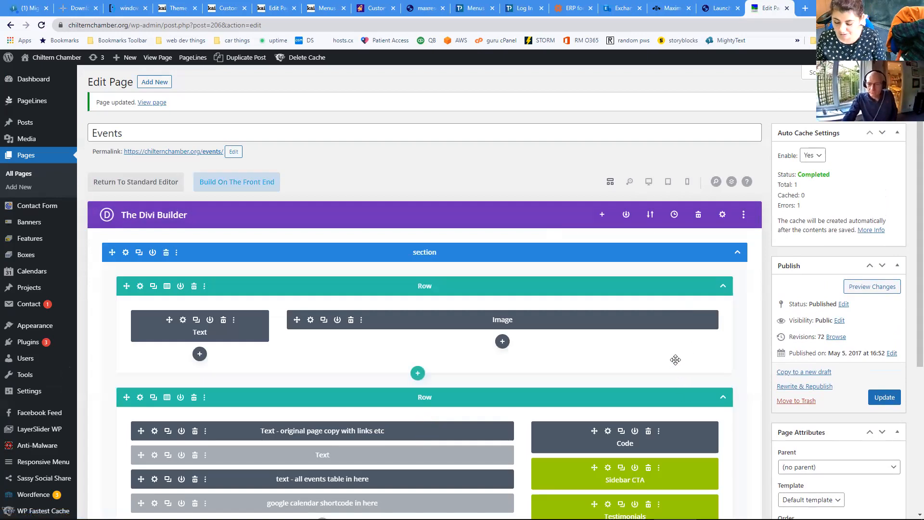
- Give the sidebar's Code module the admin label "code - welcome back video", save it and update the Events page
{"action": "scroll", "coordinate": [664, 375], "scroll_direction": "down", "scroll_amount": 2}
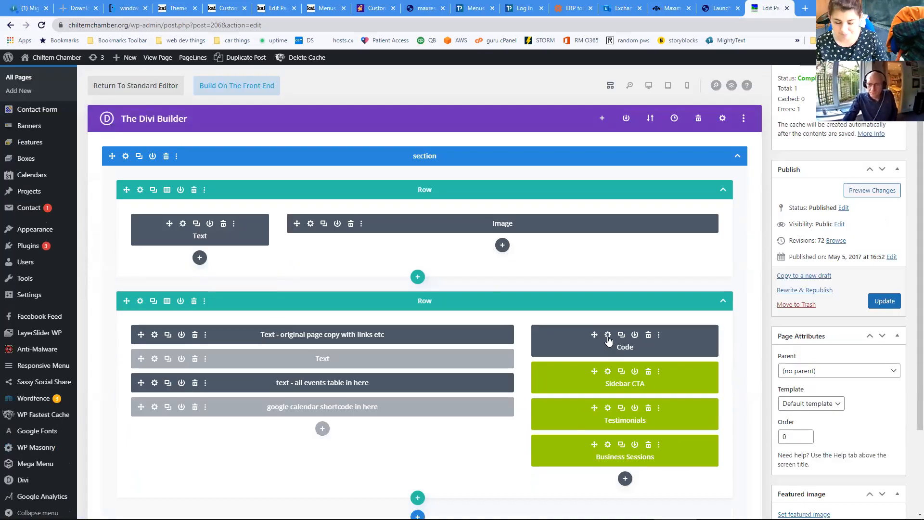
{"action": "left_click", "coordinate": [608, 335]}
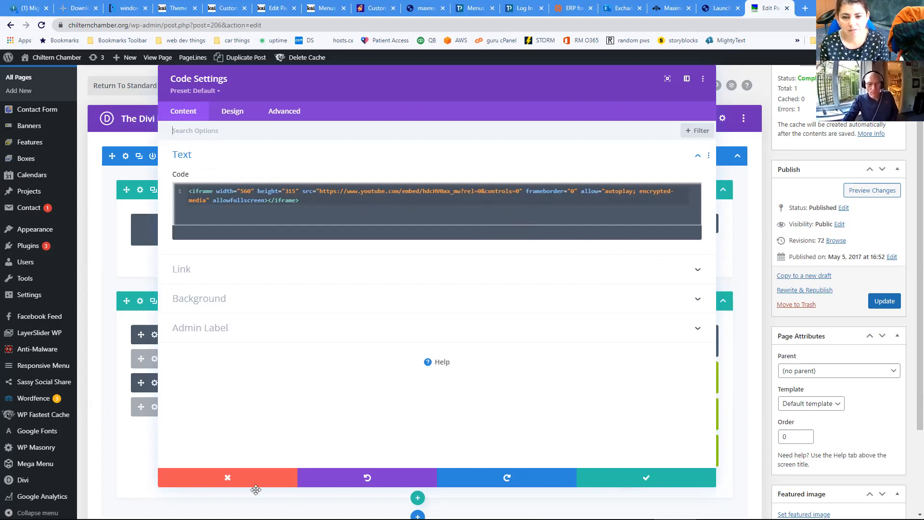
{"action": "left_click", "coordinate": [210, 331]}
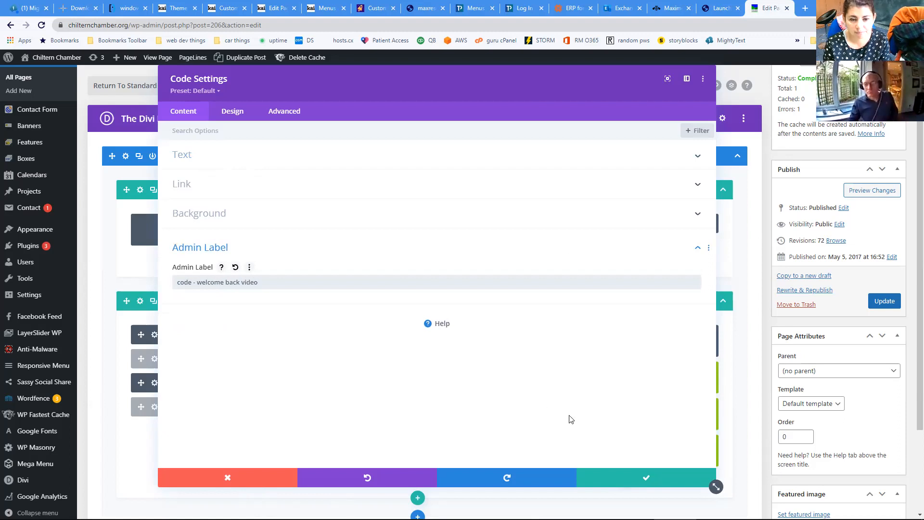
{"action": "left_click", "coordinate": [629, 479]}
{"action": "left_click", "coordinate": [895, 307]}
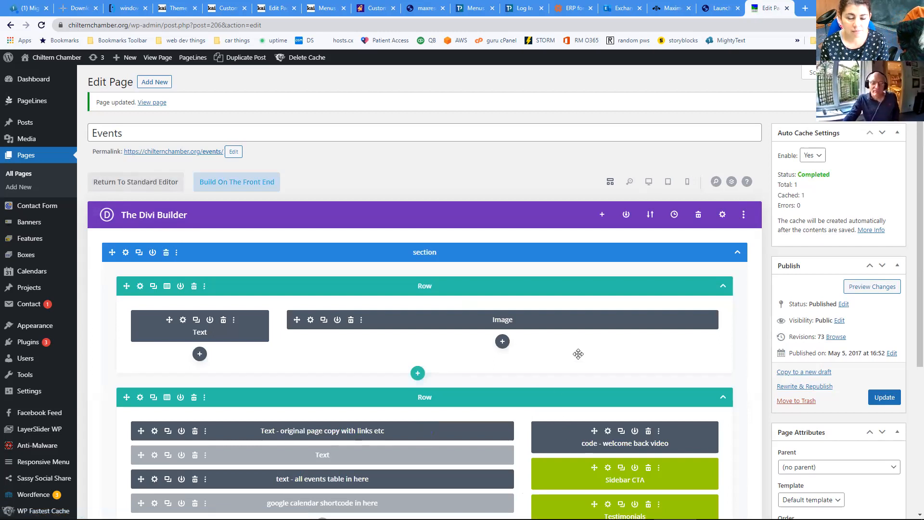
{"action": "scroll", "coordinate": [578, 354], "scroll_direction": "down", "scroll_amount": 1}
{"action": "scroll", "coordinate": [577, 354], "scroll_direction": "down", "scroll_amount": 3}
{"action": "scroll", "coordinate": [576, 355], "scroll_direction": "up", "scroll_amount": 3}
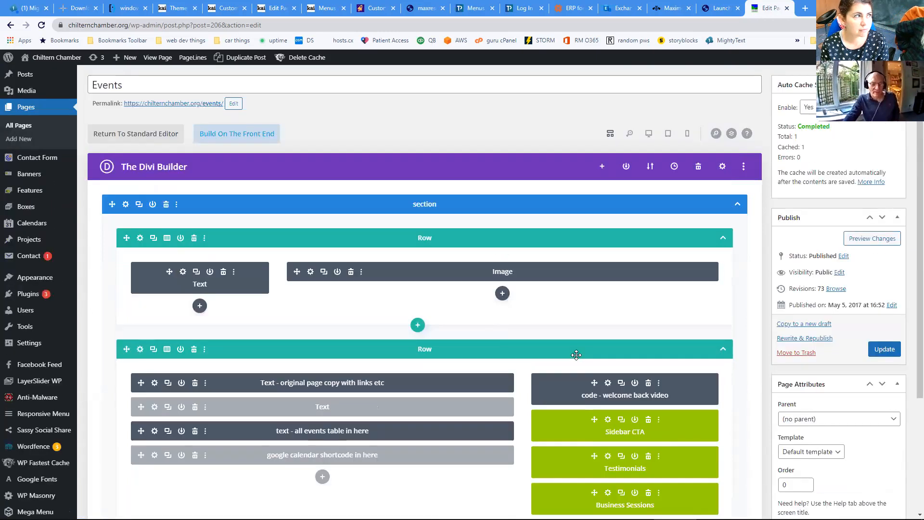
{"action": "scroll", "coordinate": [567, 299], "scroll_direction": "up", "scroll_amount": 1}
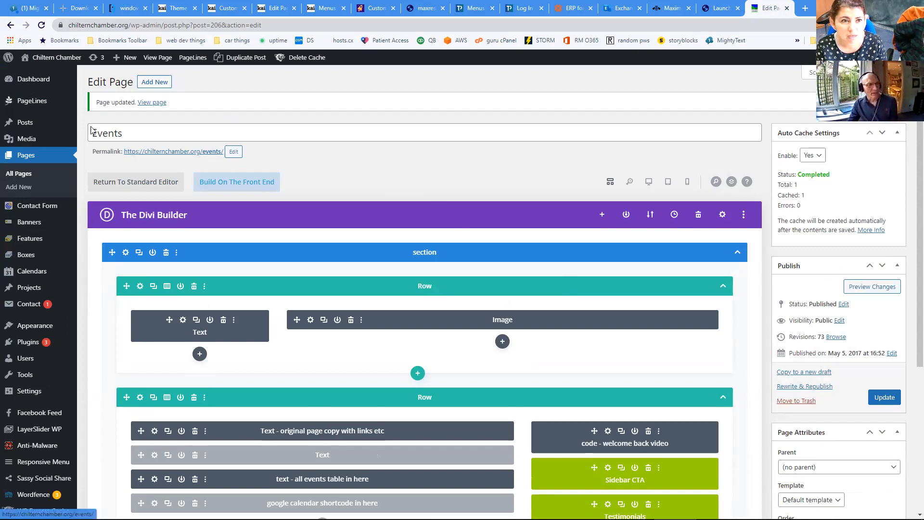
- List all posts, clone "A wonderful day of celebration at 'Peace in the Park'" and open the draft copy for editing
{"action": "mouse_move", "coordinate": [76, 122]}
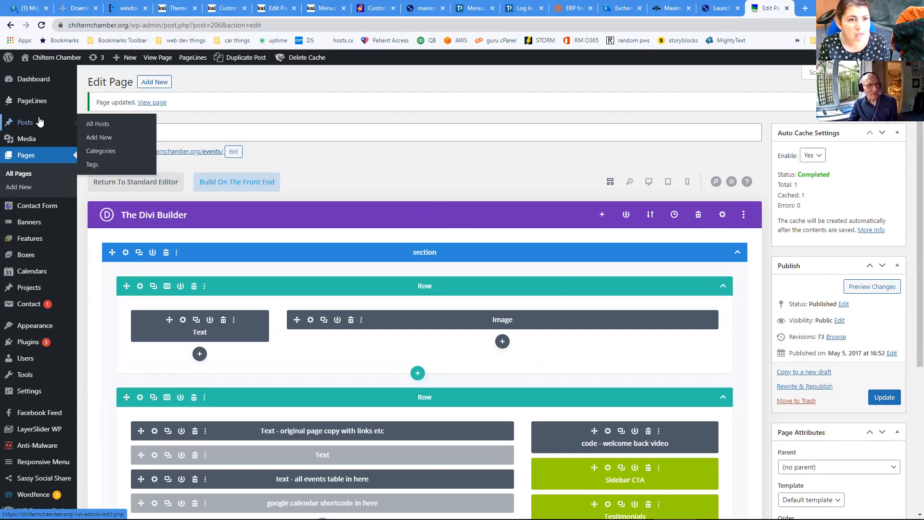
{"action": "left_click", "coordinate": [105, 131]}
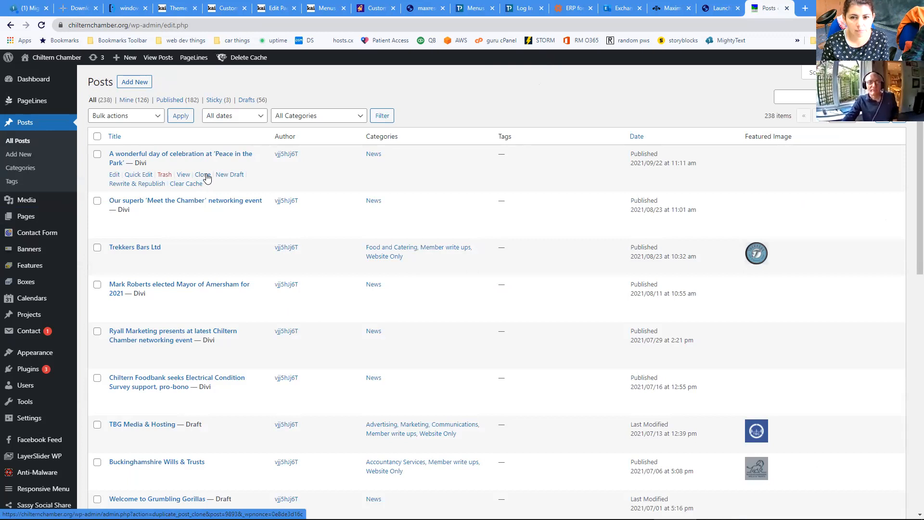
{"action": "left_click", "coordinate": [203, 177]}
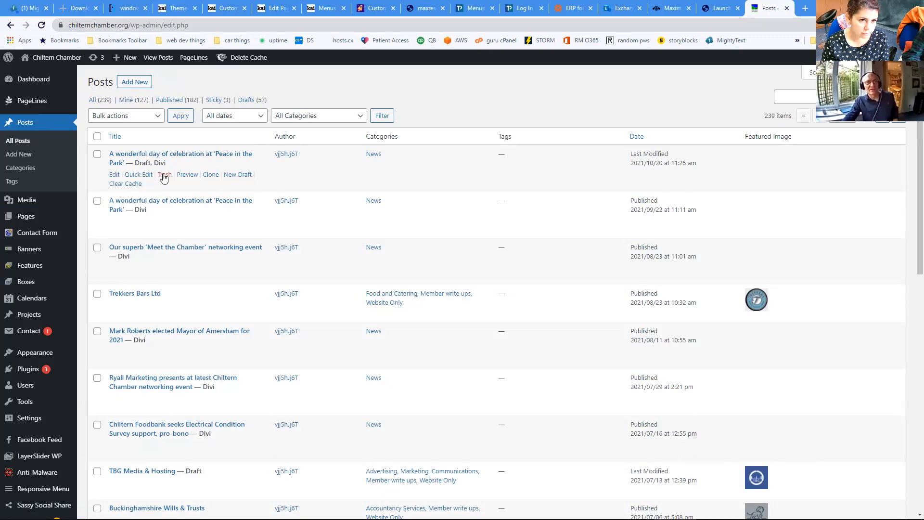
{"action": "left_click", "coordinate": [166, 157]}
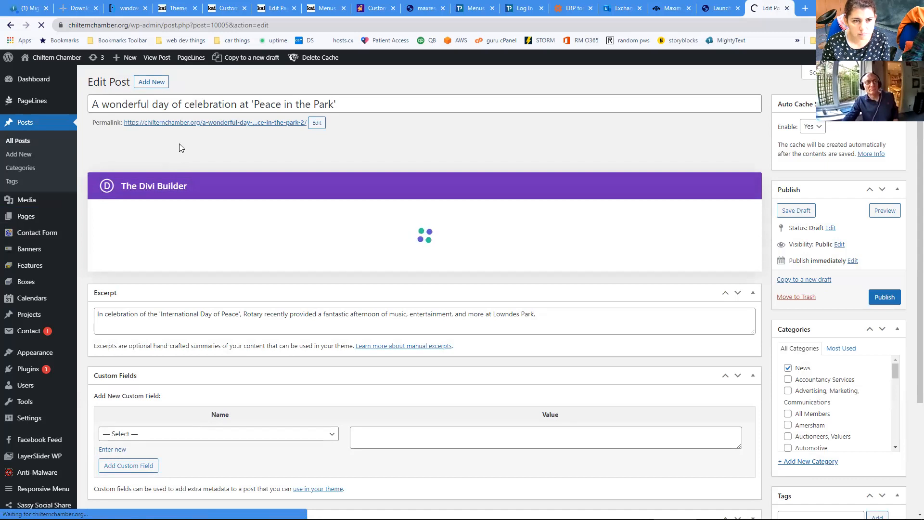
- Replace the cloned post's title with a first name followed by "test news post"
{"action": "left_click_drag", "start_coordinate": [359, 99], "coordinate": [95, 106]}
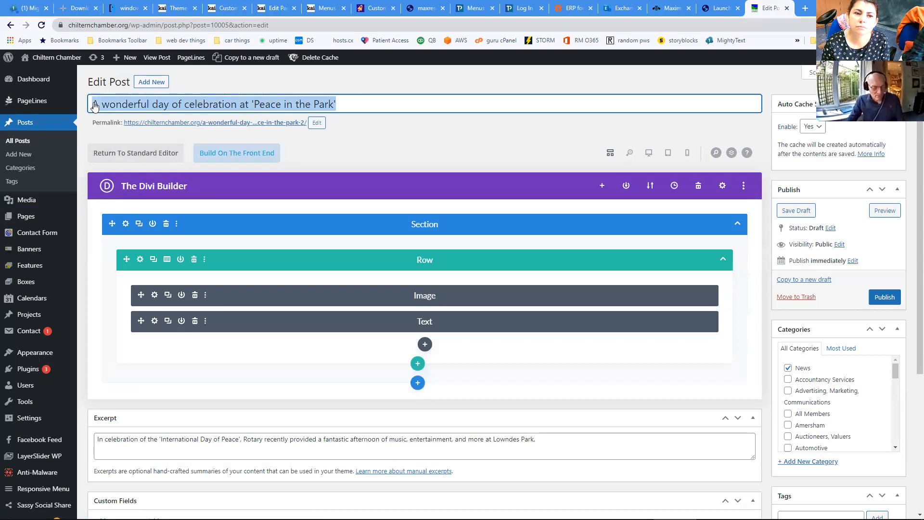
{"action": "mouse_move", "coordinate": [18, 83]}
{"action": "type", "text": "Nhgd"}
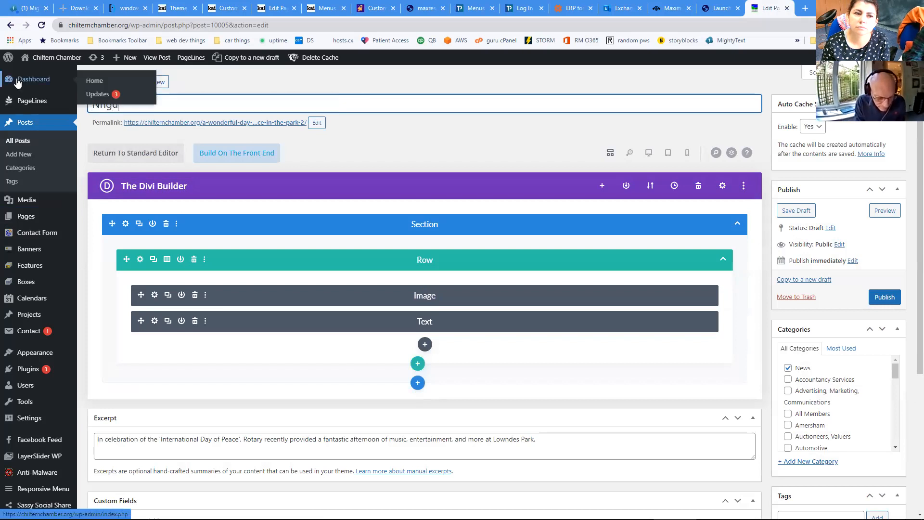
{"action": "type", "text": "s test news post"}
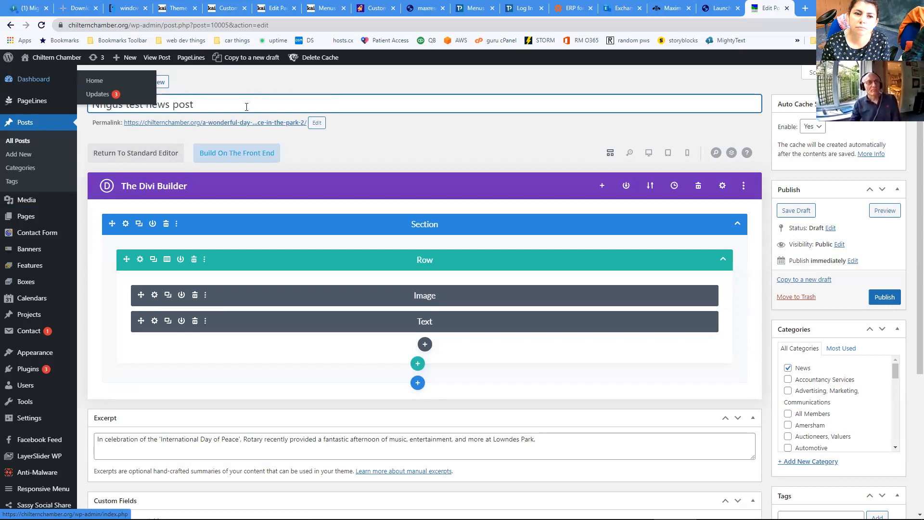
{"action": "key", "text": "ctrl+shift+Left"}
{"action": "key", "text": "ctrl+shift+Left"}
{"action": "key", "text": "ctrl+shift+Left"}
{"action": "key", "text": "ctrl+shift+Left"}
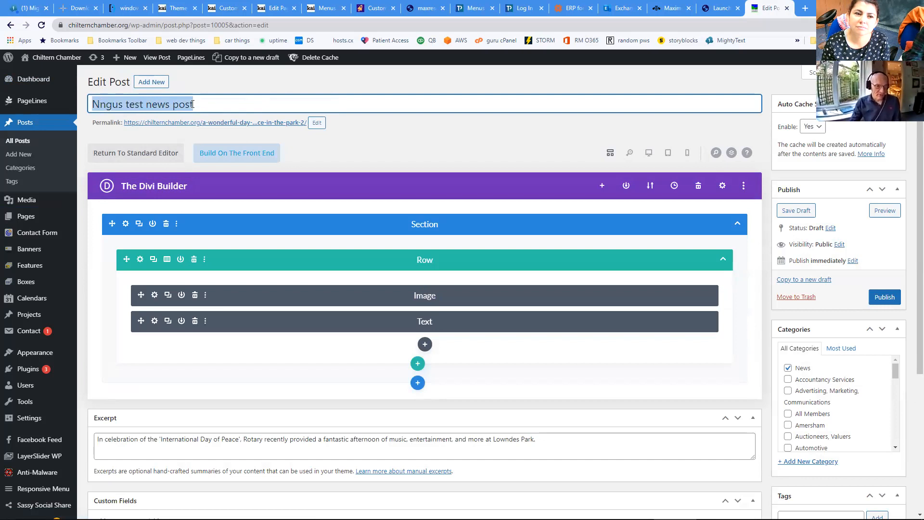
{"action": "key", "text": "End"}
{"action": "left_click", "coordinate": [99, 104]}
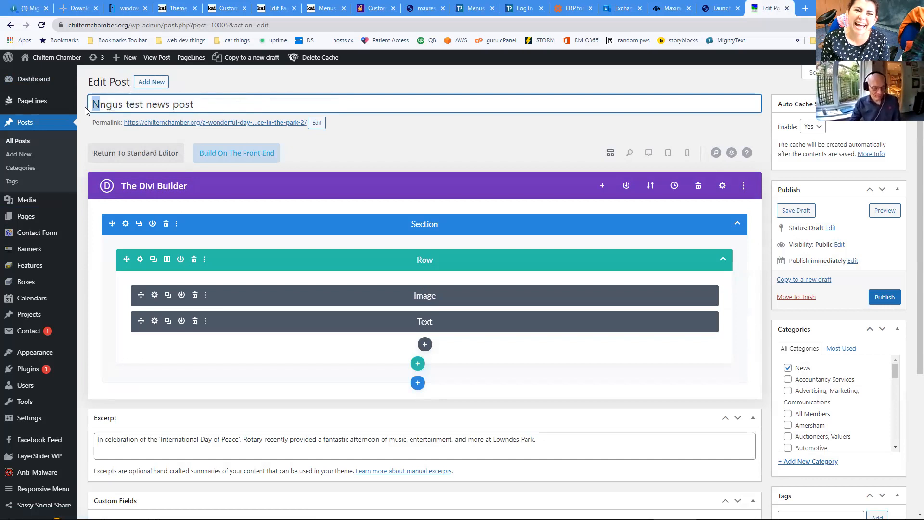
{"action": "key", "text": "BackSpace"}
{"action": "type", "text": "A"}
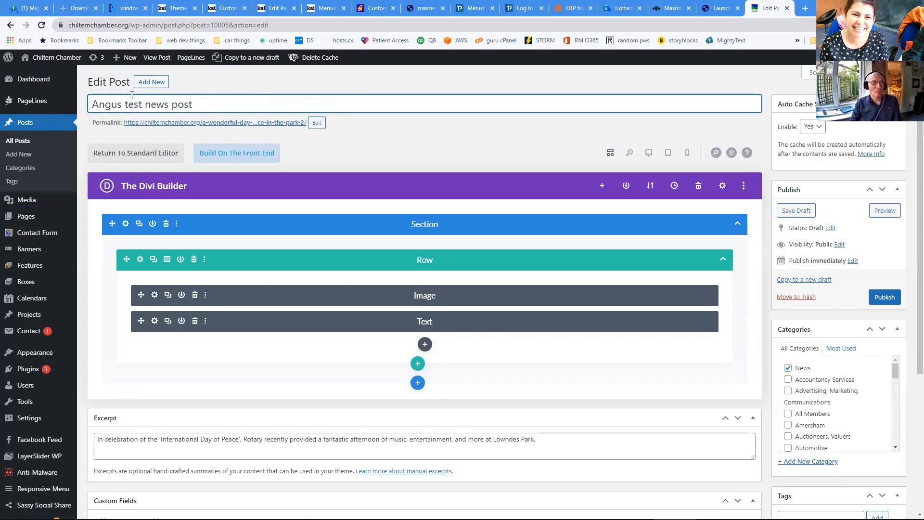
- Copy the post's new title and use it as the permalink slug in place of the cloned one
{"action": "key", "text": "ctrl+a"}
{"action": "key", "text": "ctrl+c"}
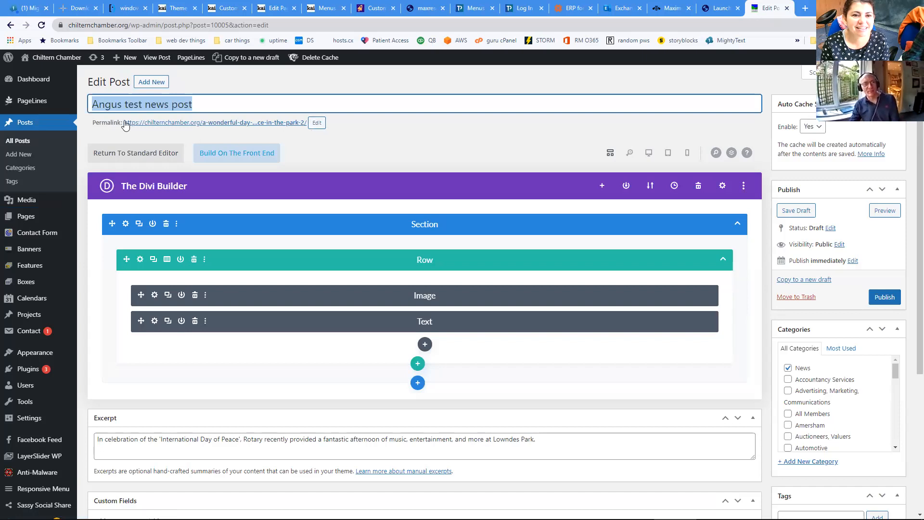
{"action": "left_click", "coordinate": [316, 124]}
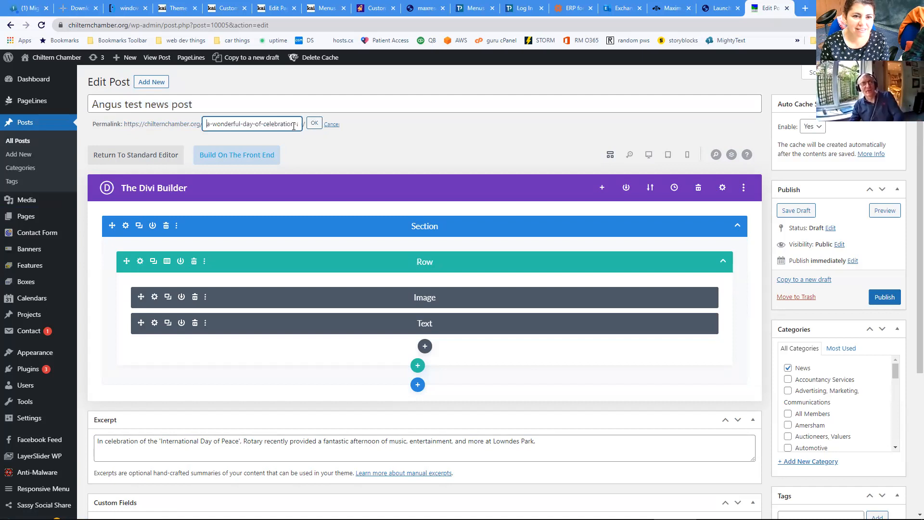
{"action": "key", "text": "Right"}
{"action": "key", "text": "Right"}
{"action": "key", "text": "Right"}
{"action": "key", "text": "Right"}
{"action": "key", "text": "Right"}
{"action": "key", "text": "Right"}
{"action": "key", "text": "Right"}
{"action": "key", "text": "Right"}
{"action": "key", "text": "Right"}
{"action": "key", "text": "Right"}
{"action": "key", "text": "Right"}
{"action": "key", "text": "Right"}
{"action": "key", "text": "Right"}
{"action": "key", "text": "Right"}
{"action": "key", "text": "Right"}
{"action": "key", "text": "Right"}
{"action": "key", "text": "Right"}
{"action": "key", "text": "Right"}
{"action": "key", "text": "Right"}
{"action": "key", "text": "Right"}
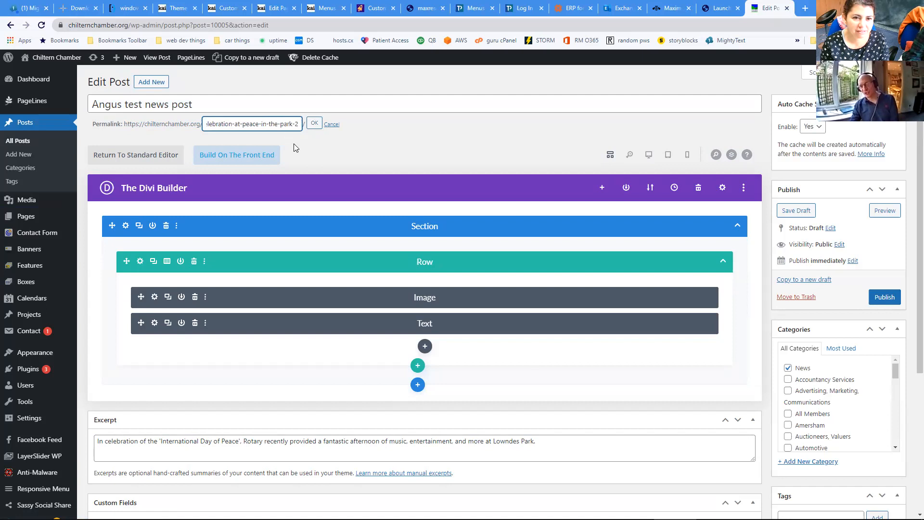
{"action": "triple_click", "coordinate": [264, 124]}
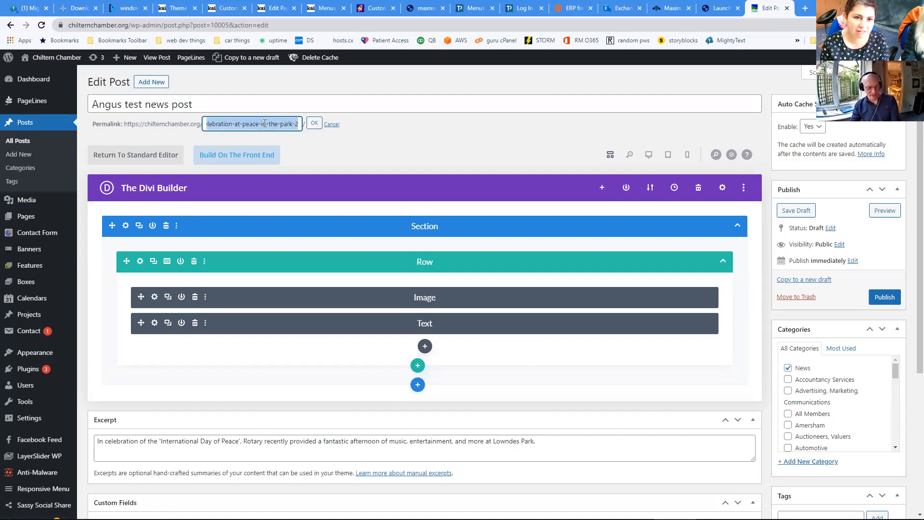
{"action": "key", "text": "ctrl+v"}
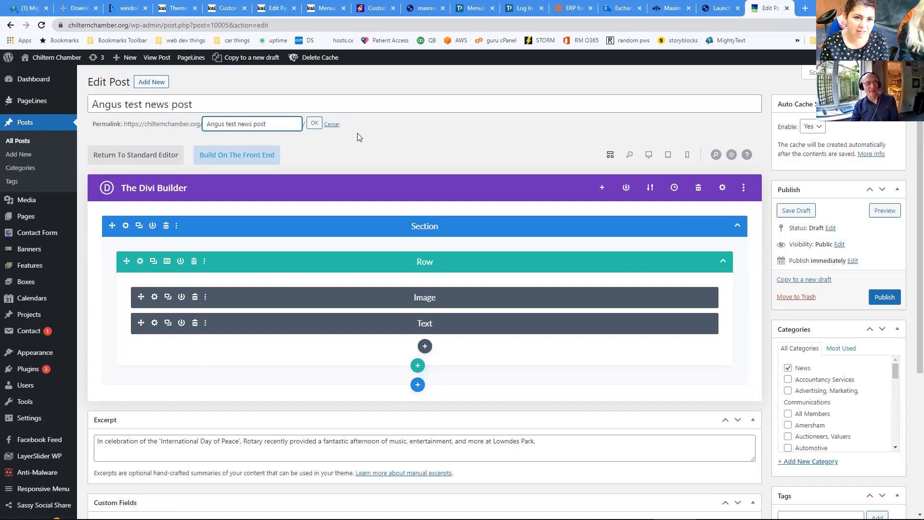
{"action": "left_click", "coordinate": [315, 124]}
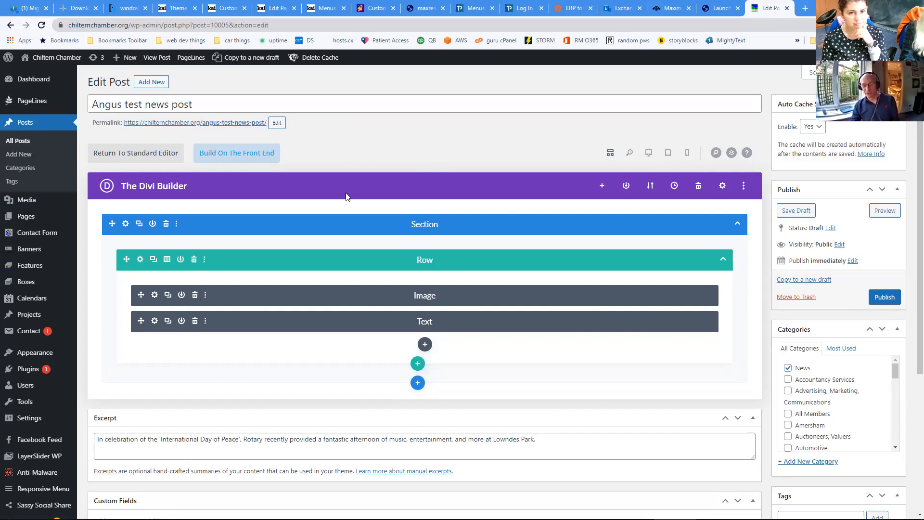
- Review the draft's excerpt, News category and featured image settings, and publish the post
{"action": "scroll", "coordinate": [498, 272], "scroll_direction": "down", "scroll_amount": 4}
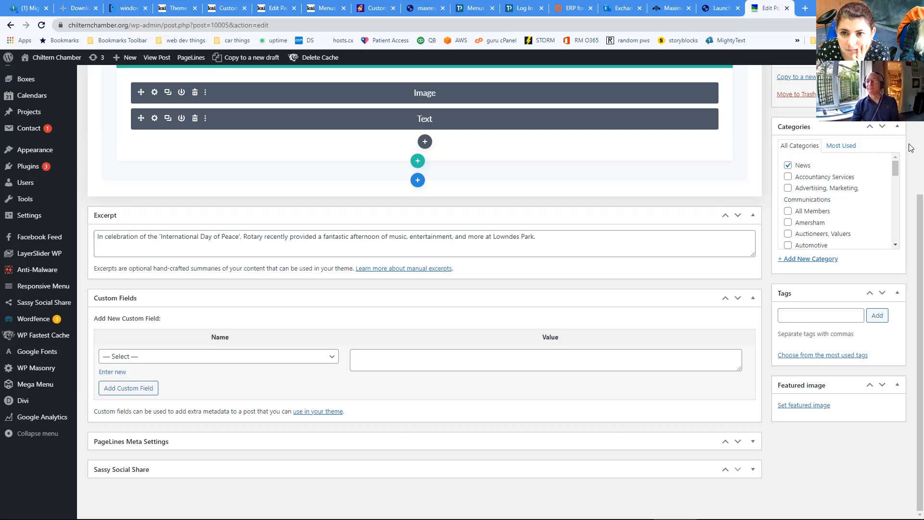
{"action": "left_click_drag", "start_coordinate": [918, 197], "coordinate": [911, 112]}
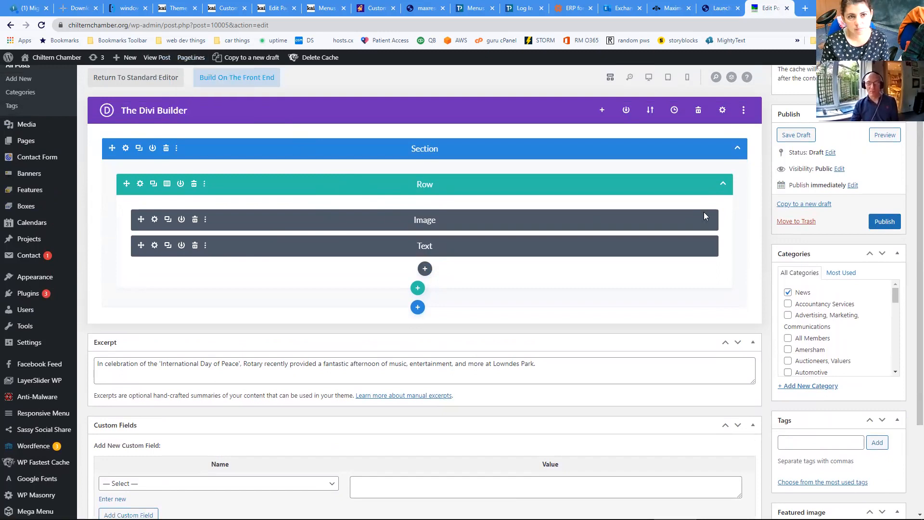
{"action": "left_click", "coordinate": [881, 222]}
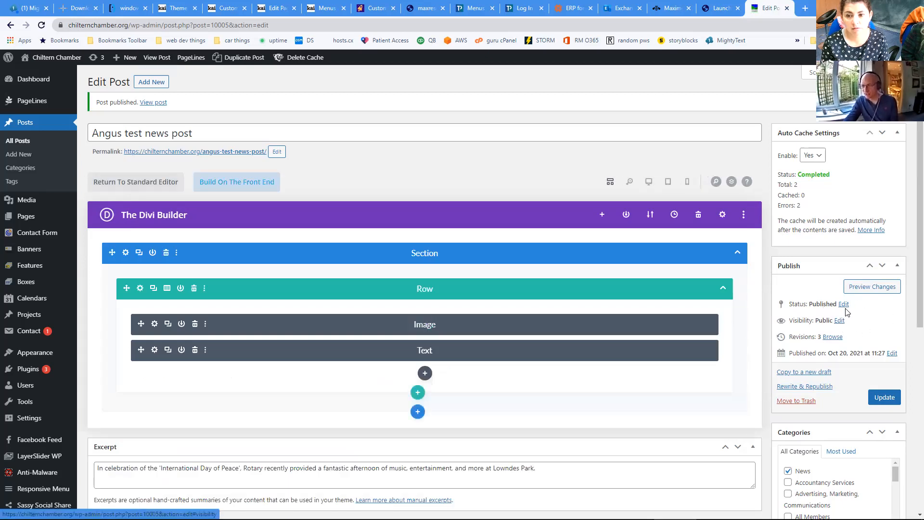
- Show the published post's visibility options and view the post on the public website
{"action": "left_click", "coordinate": [840, 321]}
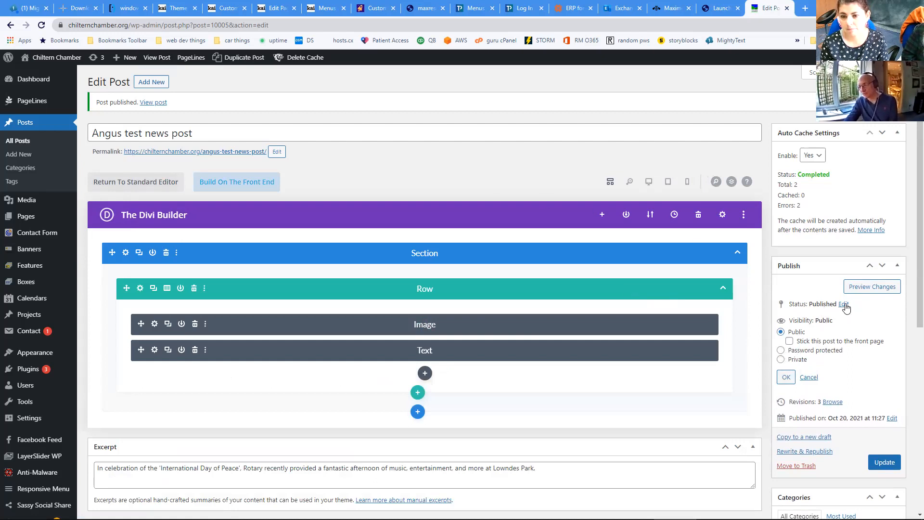
{"action": "left_click", "coordinate": [161, 61]}
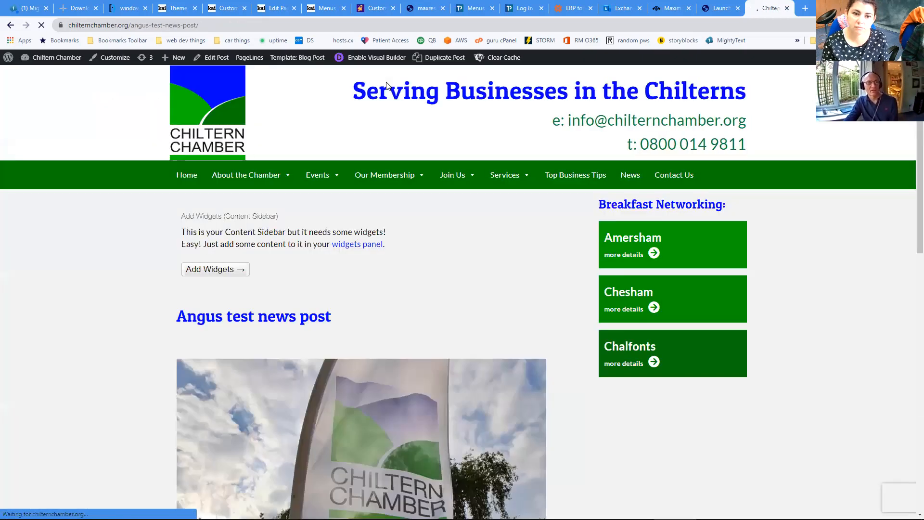
{"action": "scroll", "coordinate": [472, 235], "scroll_direction": "down", "scroll_amount": 6}
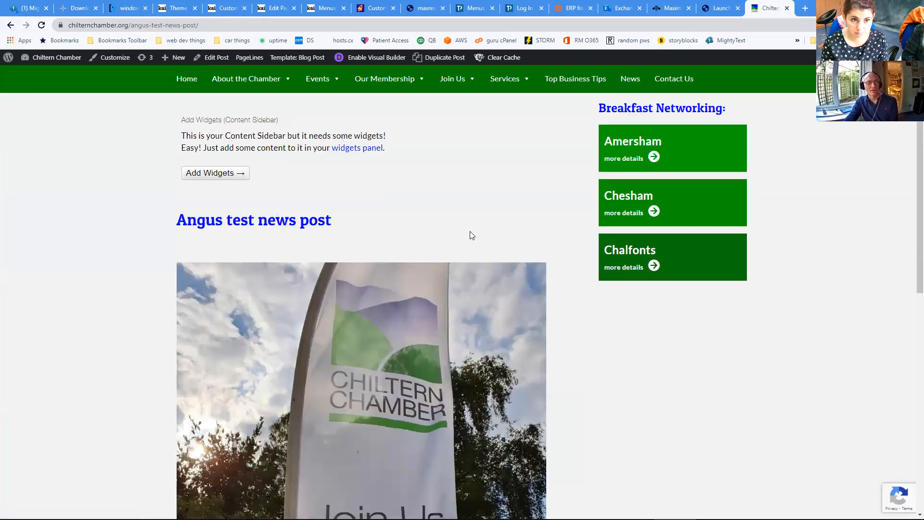
- Review the published test news post on the public website and check its entry on the News page
{"action": "scroll", "coordinate": [469, 235], "scroll_direction": "up", "scroll_amount": 5}
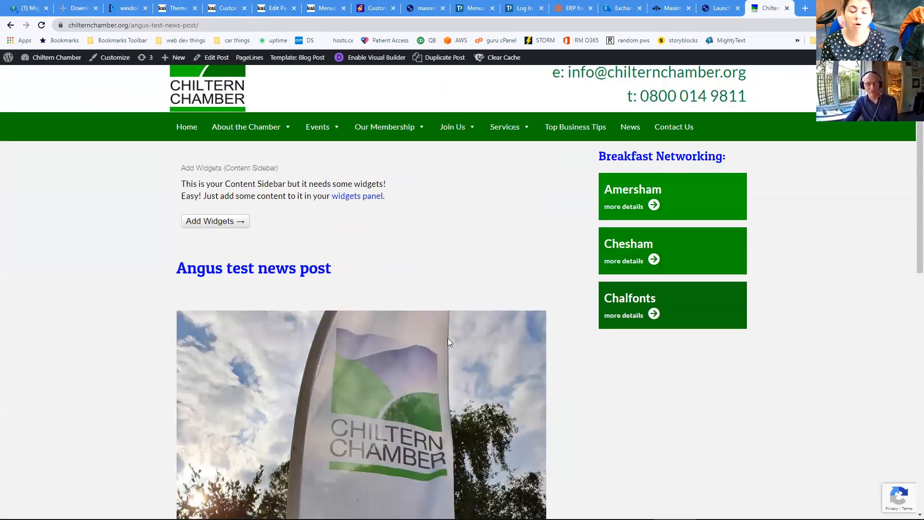
{"action": "scroll", "coordinate": [448, 338], "scroll_direction": "down", "scroll_amount": 6}
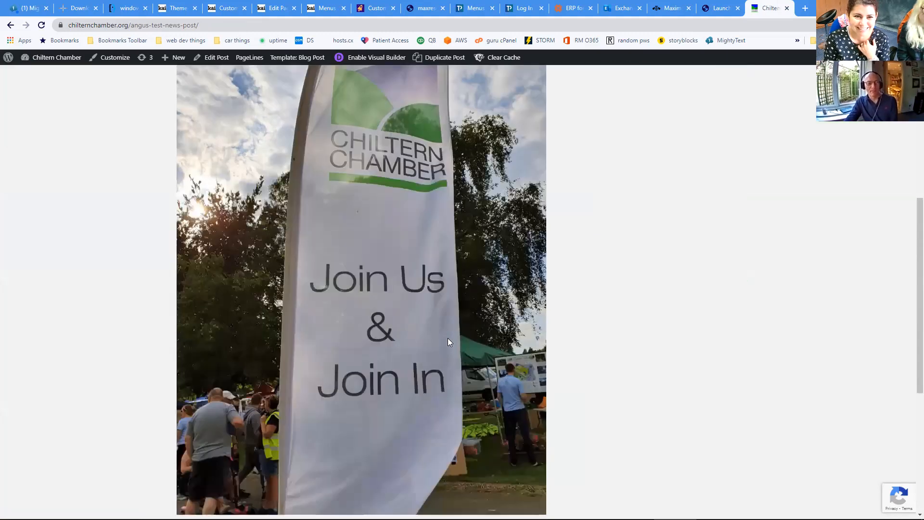
{"action": "scroll", "coordinate": [448, 338], "scroll_direction": "down", "scroll_amount": 5}
{"action": "scroll", "coordinate": [446, 334], "scroll_direction": "up", "scroll_amount": 6}
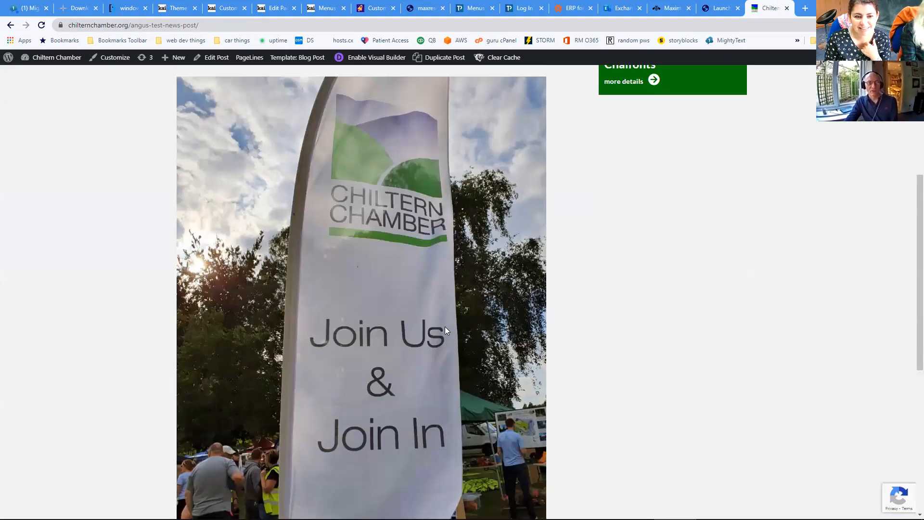
{"action": "scroll", "coordinate": [445, 327], "scroll_direction": "up", "scroll_amount": 6}
{"action": "mouse_move", "coordinate": [330, 184]}
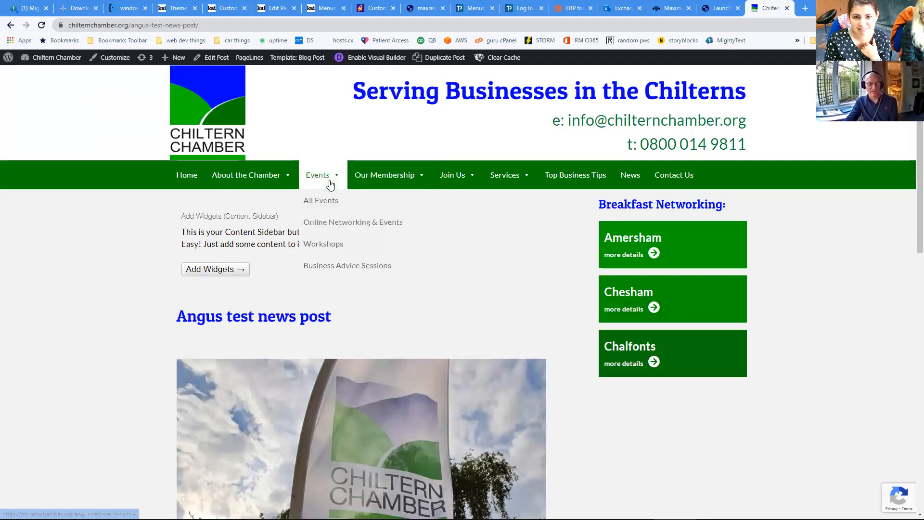
{"action": "left_click", "coordinate": [628, 181]}
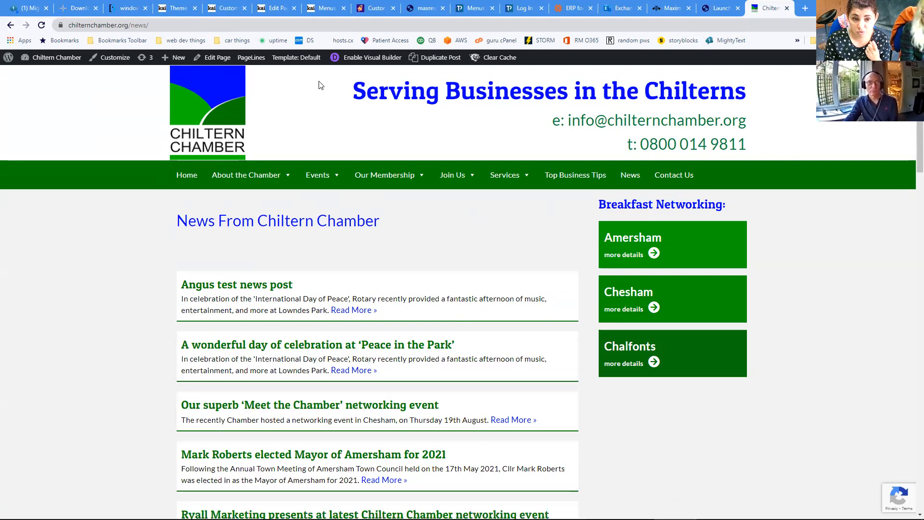
- Return to the site's admin dashboard, list all posts and move the test news post to the trash
{"action": "mouse_move", "coordinate": [65, 65]}
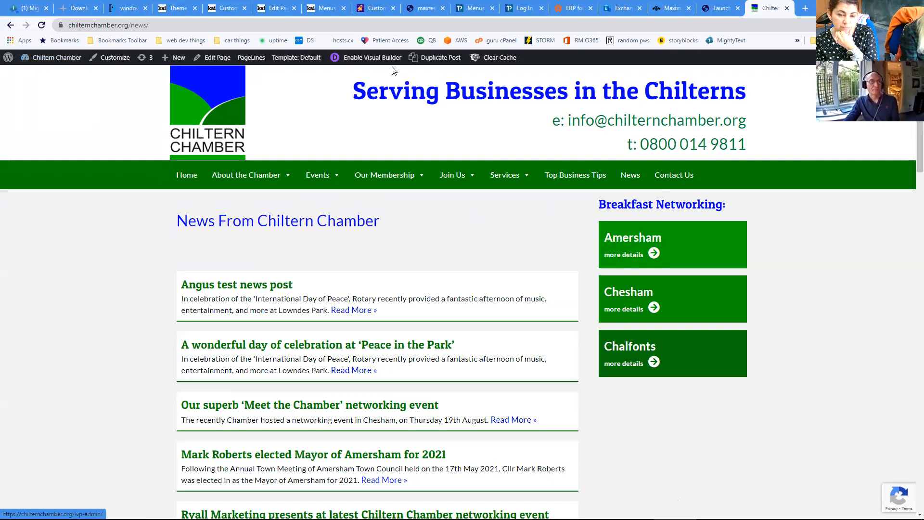
{"action": "left_click", "coordinate": [11, 25]}
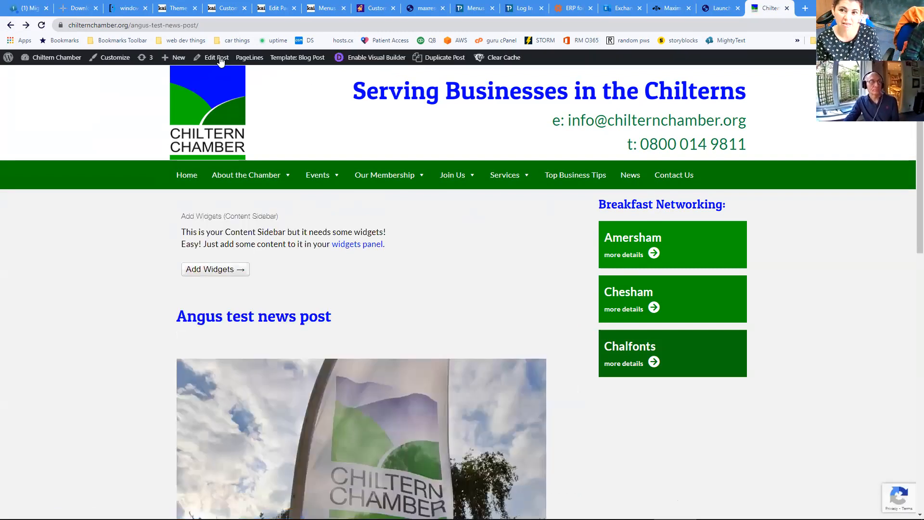
{"action": "mouse_move", "coordinate": [38, 59]}
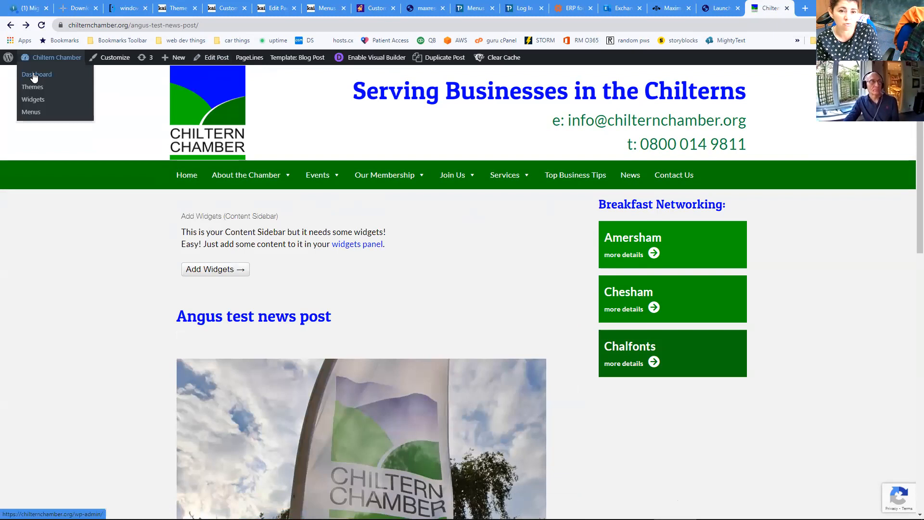
{"action": "left_click", "coordinate": [35, 76]}
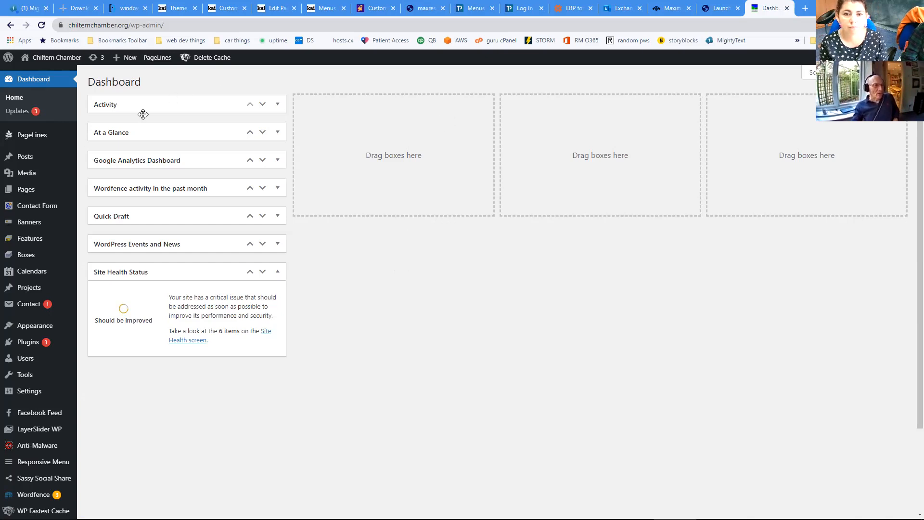
{"action": "mouse_move", "coordinate": [34, 155]}
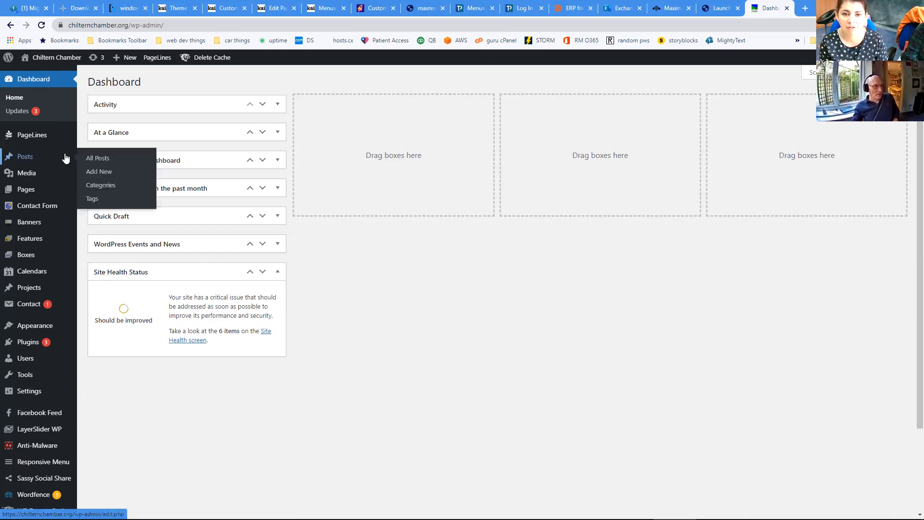
{"action": "left_click", "coordinate": [92, 159]}
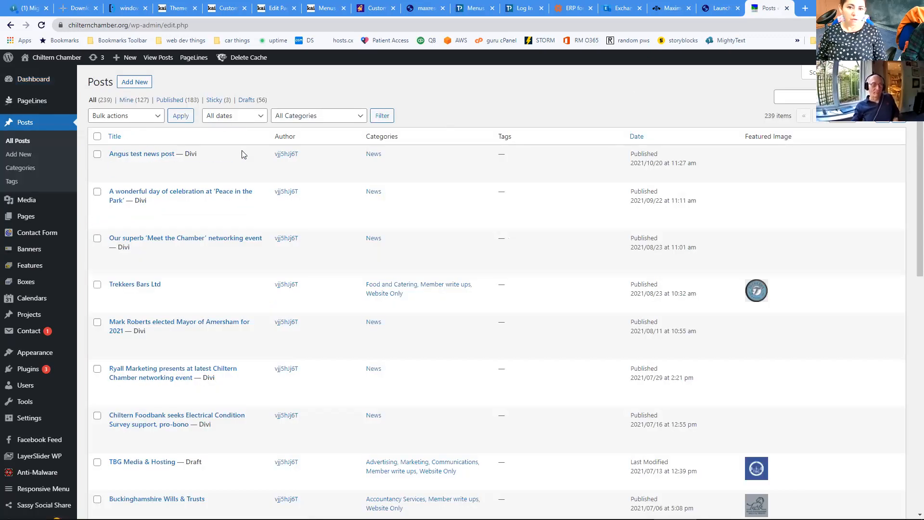
{"action": "left_click", "coordinate": [160, 165]}
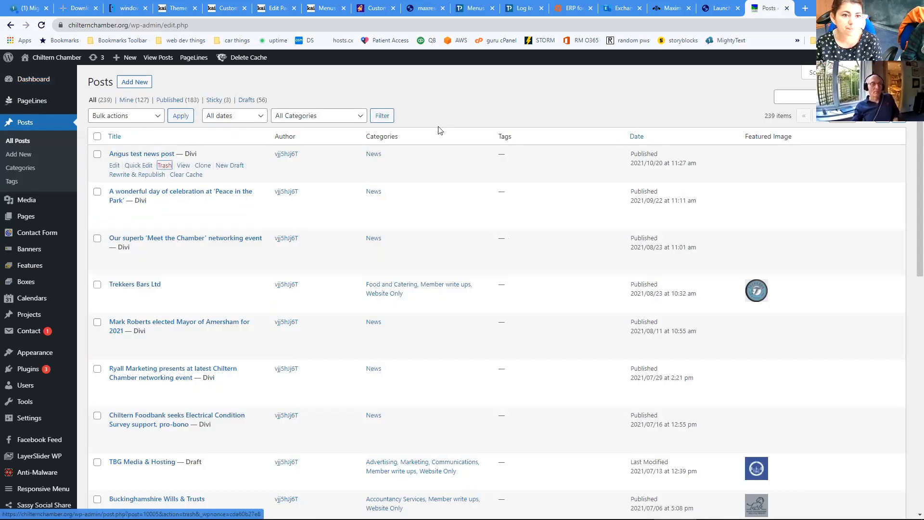